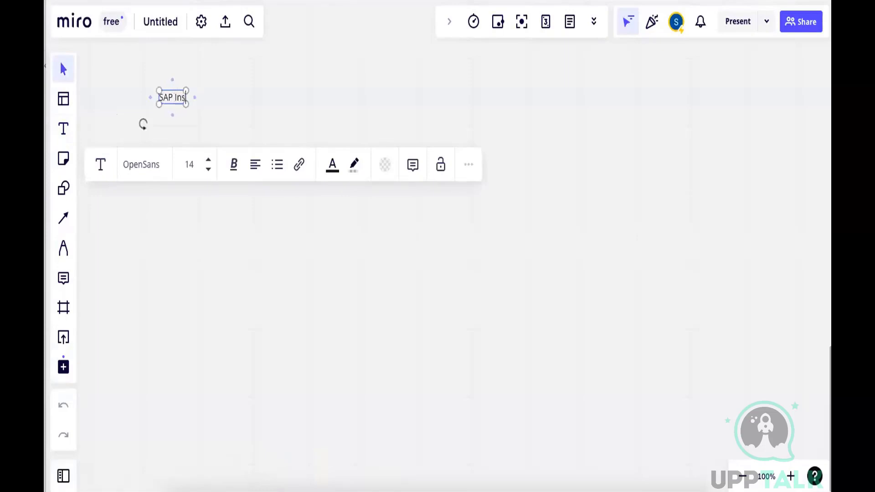
Finish the title "SAP Installation", add the numbered item "Client S/W Installation" below a blank line, and widen the text box to fit it
text(on)
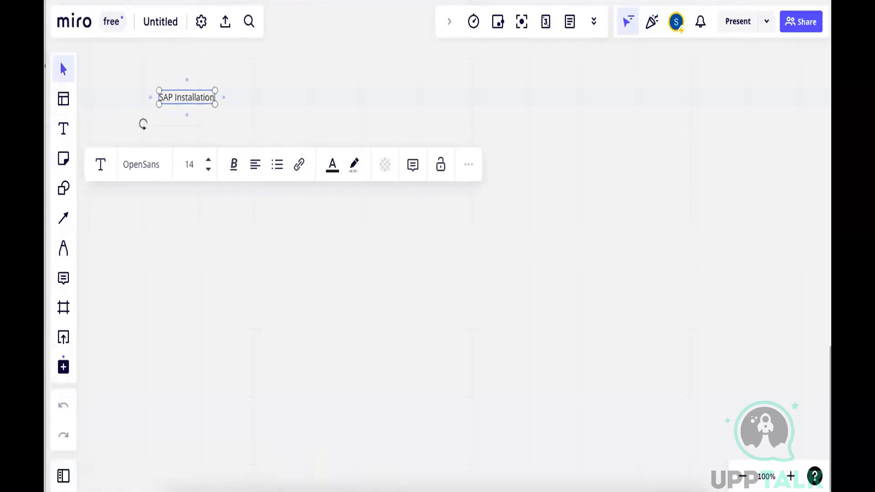
key(Return)
key(Return)
text(1.)
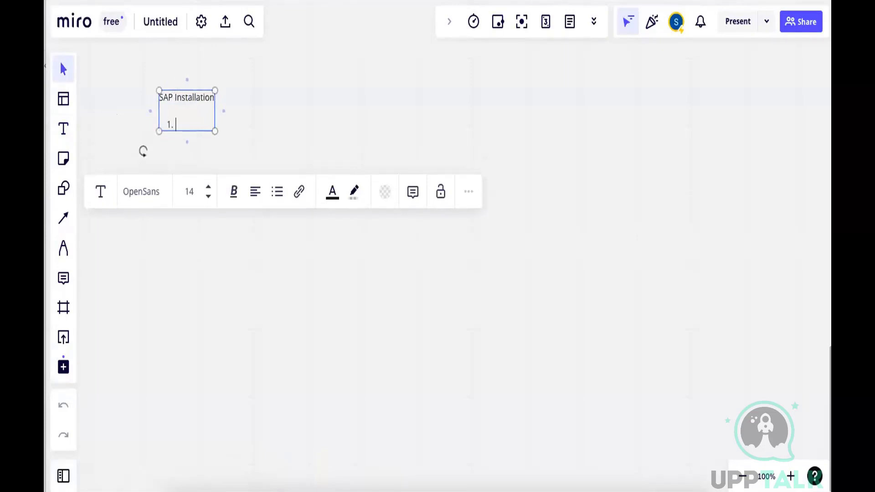
text( Client S/W Insta)
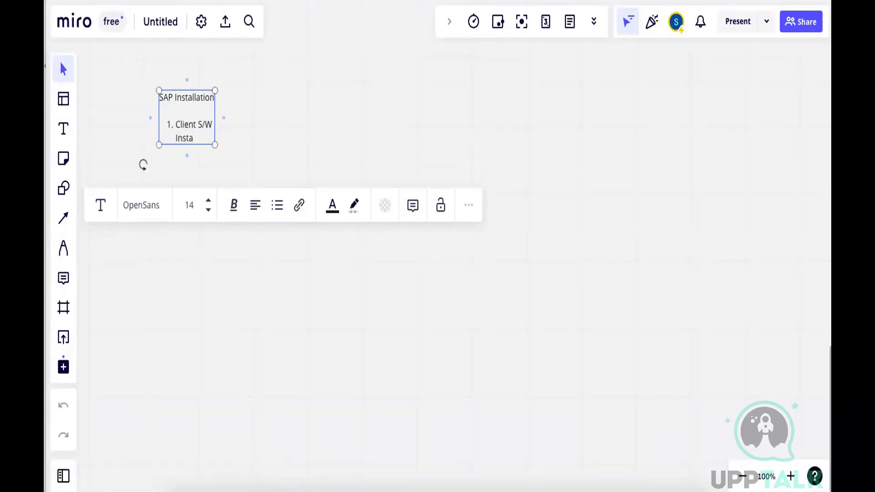
text(llation)
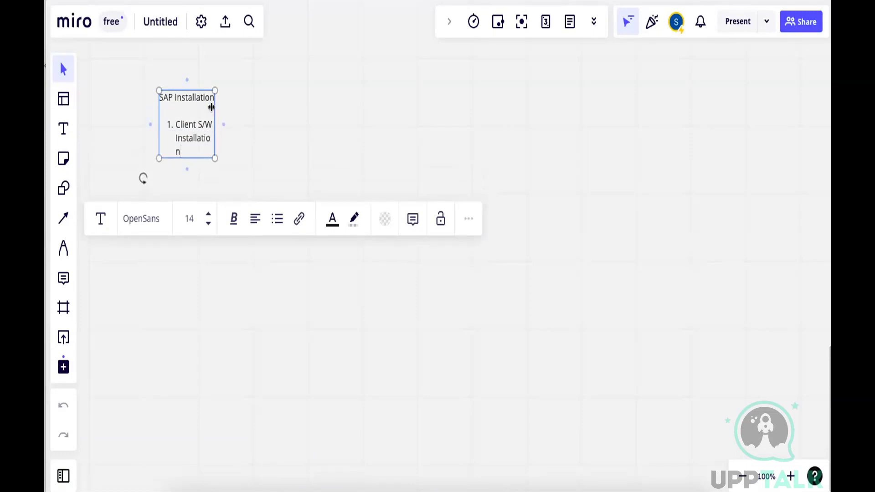
drag(211, 107, 373, 97)
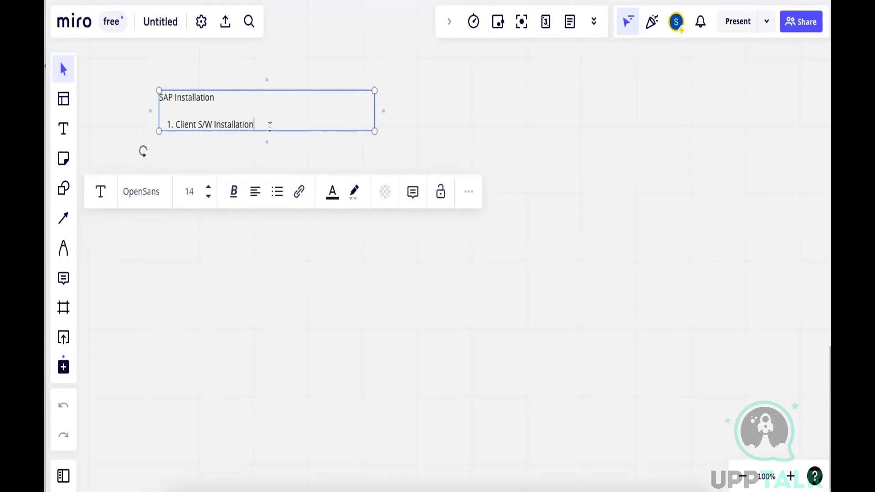
Append ": Individually on each end user pc" to the first list item and widen the text box to keep it on one line
text(: Individually on each end user)
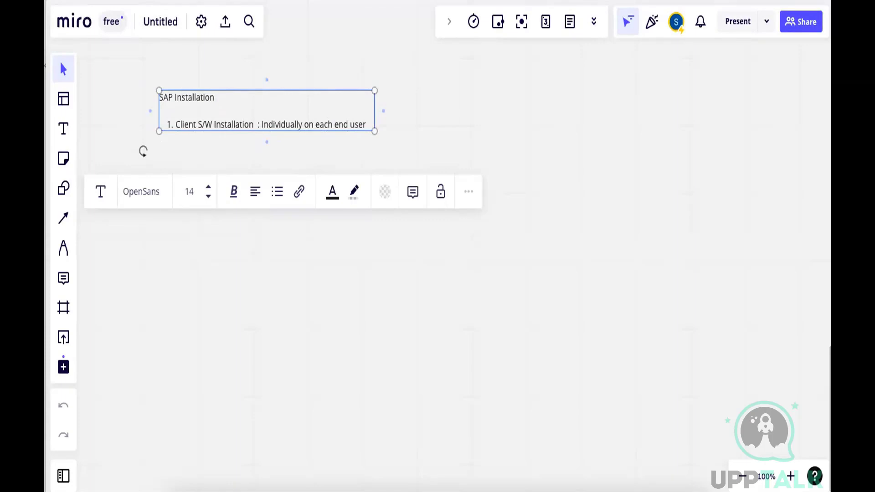
text( pc)
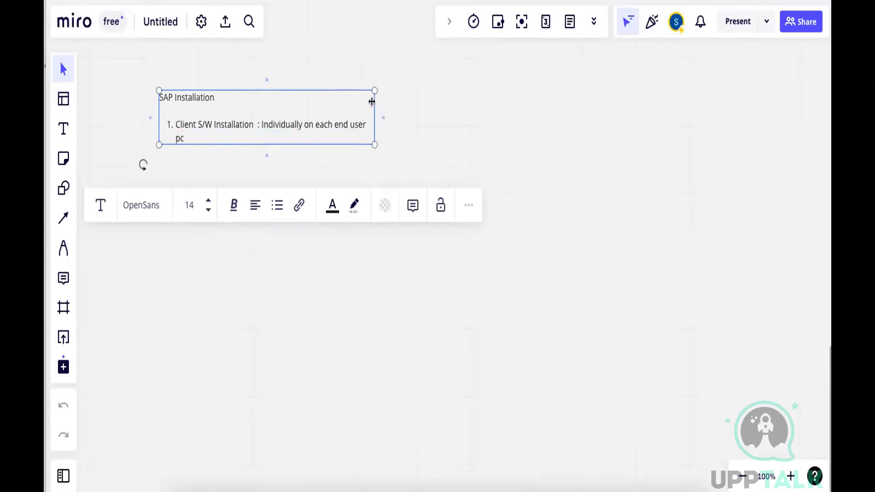
drag(372, 101, 402, 98)
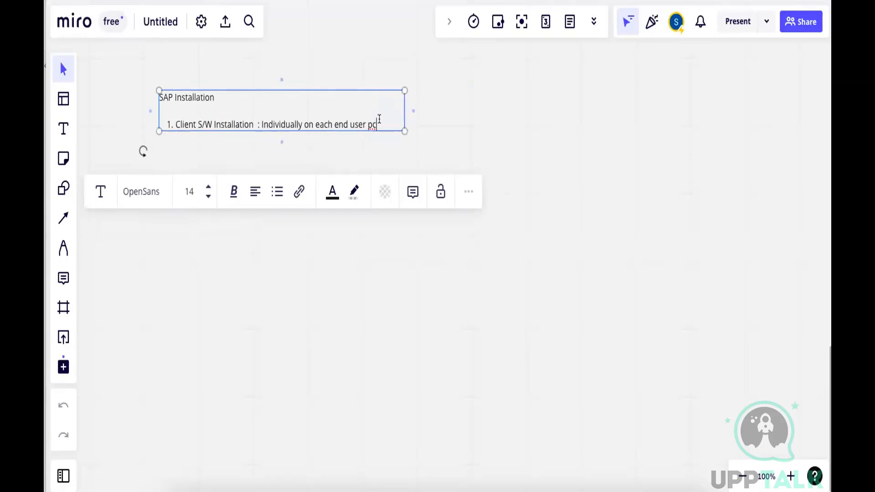
Insert "(SAP GUI)" after "Client S/W Installation" and widen the text box to leave room for more text
click(253, 123)
text((SAP )
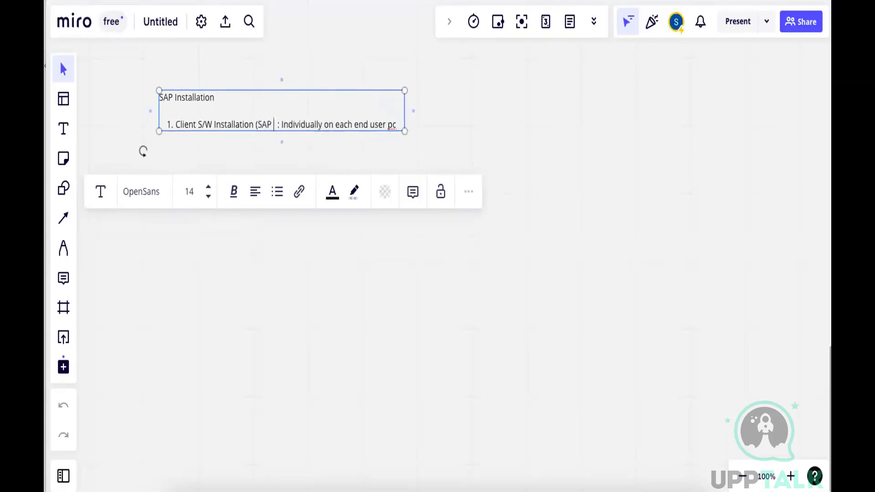
text(GUI)
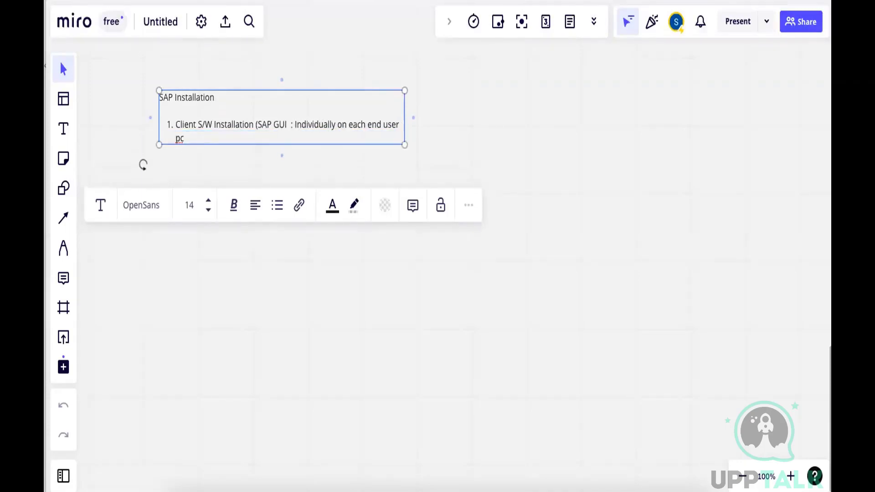
text())
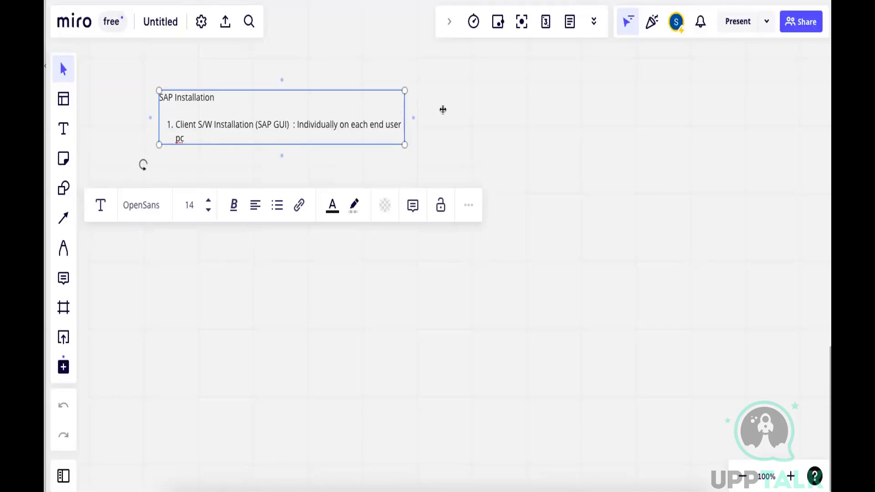
drag(402, 109, 458, 109)
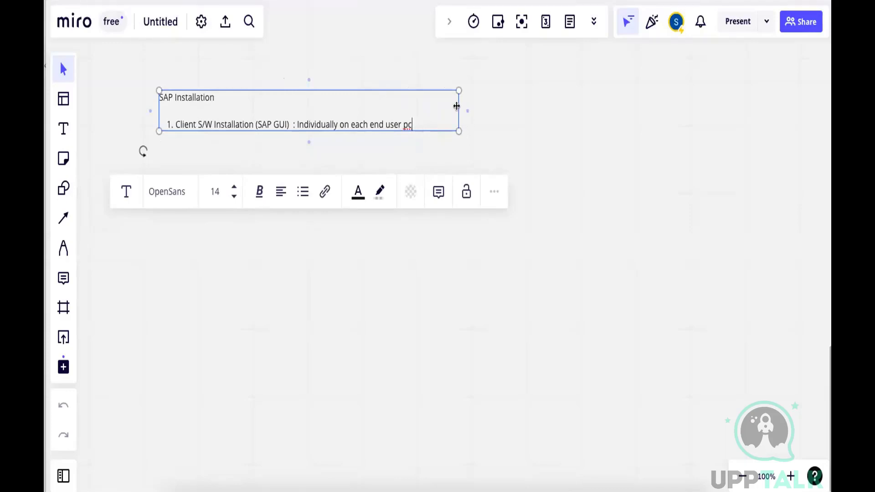
drag(462, 106, 502, 109)
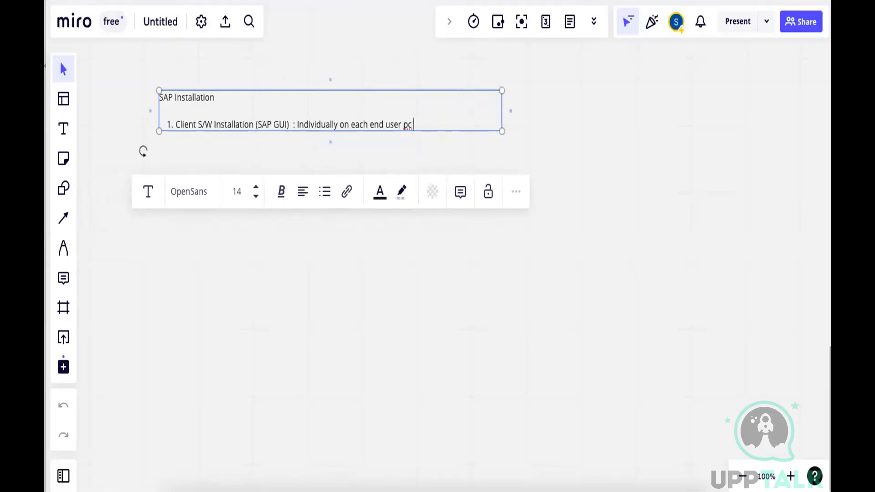
Append the hardware requirements "(4GB RAM/ 4 GB HDD)" to the first item and widen the text box further
text((4GB RAM/)
text(4 GB HD)
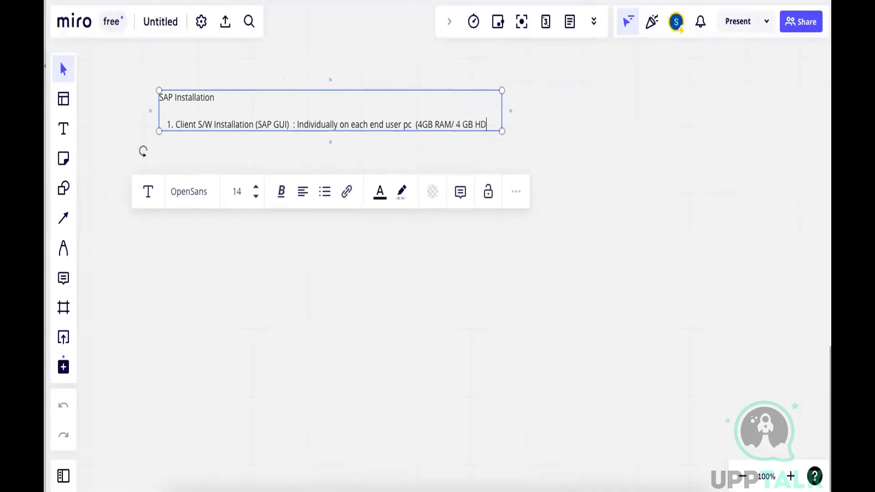
text(D))
drag(500, 106, 560, 108)
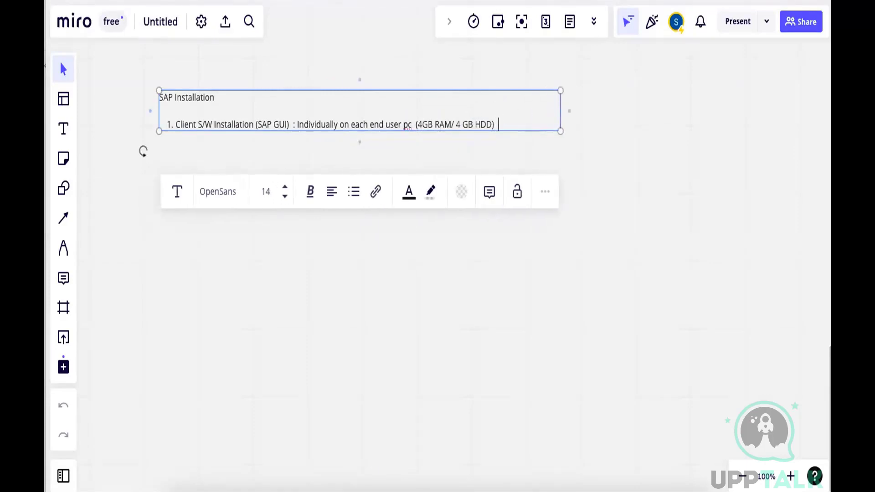
Append "1.1 GB" and "Below 5 minute" to the first item, then widen the text box and shift it slightly up and left
text(1.1 GB)
text(Below 5 minute)
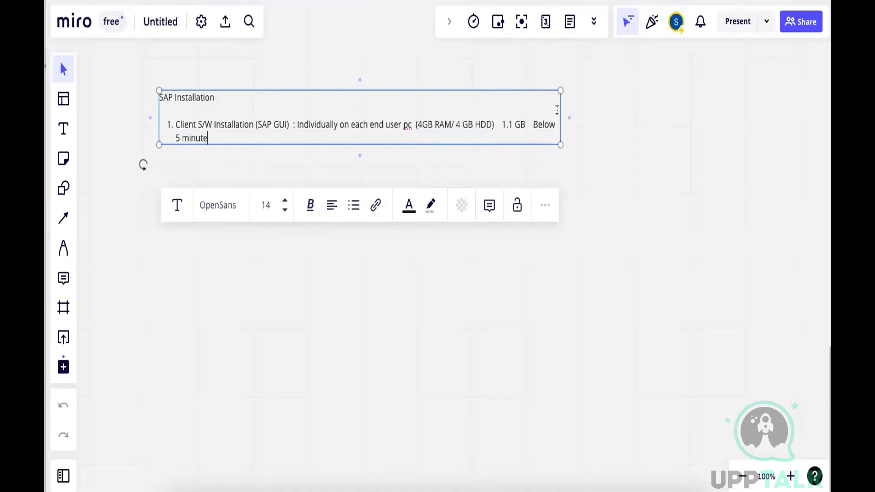
drag(559, 109, 598, 109)
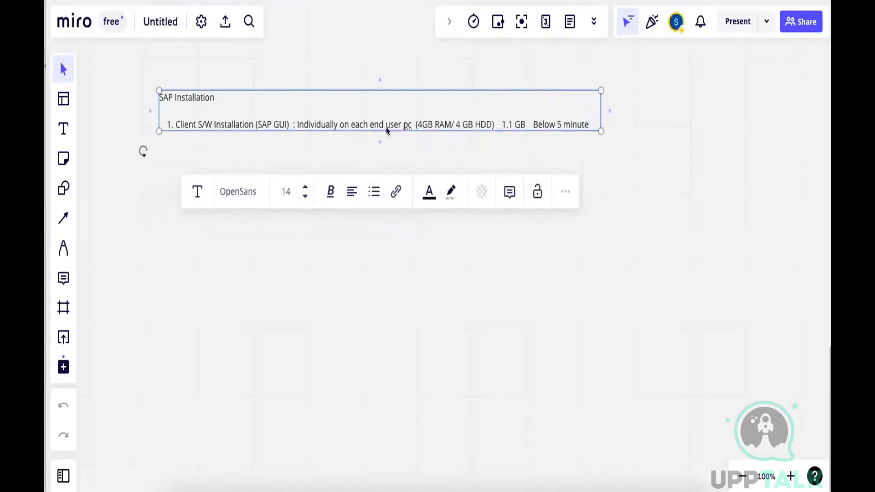
drag(383, 125, 355, 114)
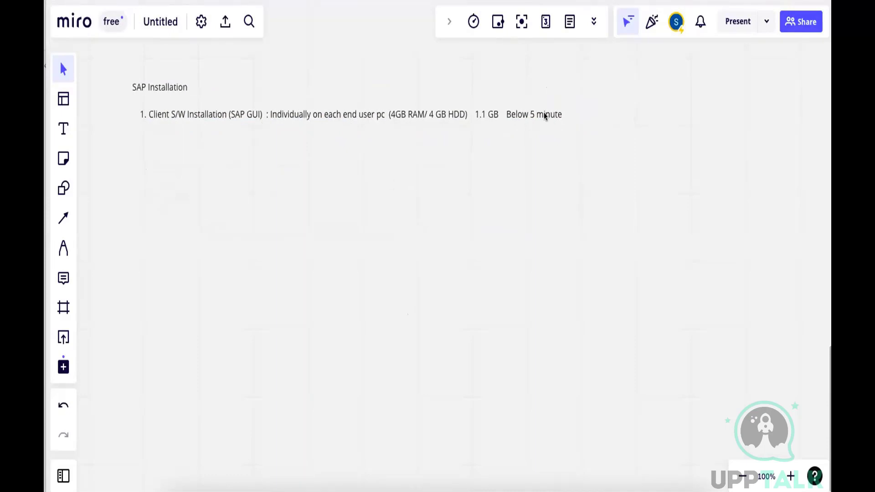
Add a second list item reading "SAP Server : Shared across multiple users"
double_click(523, 111)
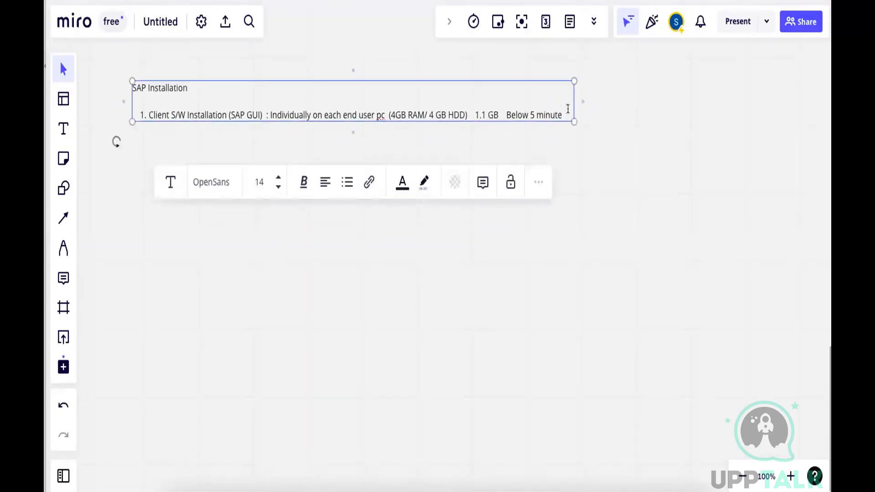
key(Return)
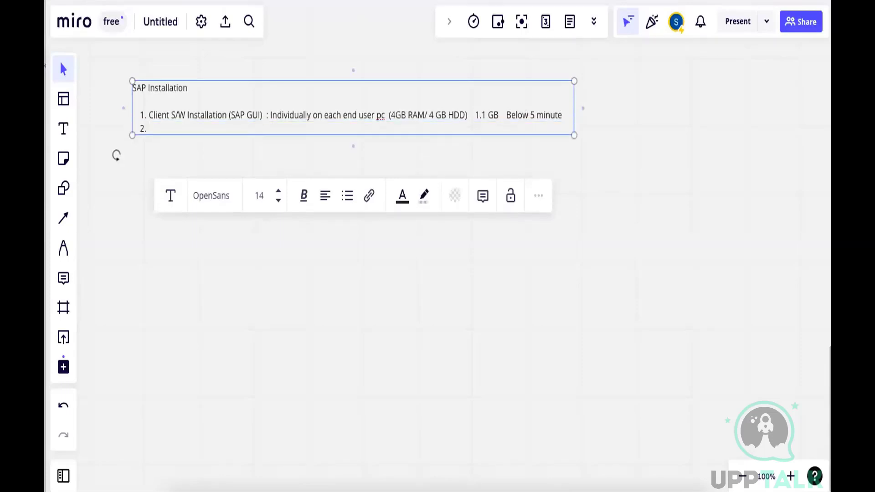
text(SAP Server)
text(: Shared acr)
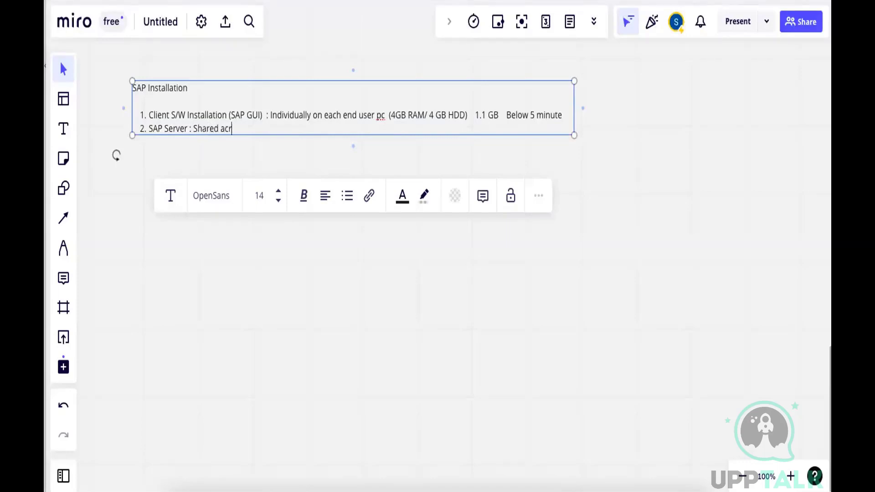
text(oss multiple users ()
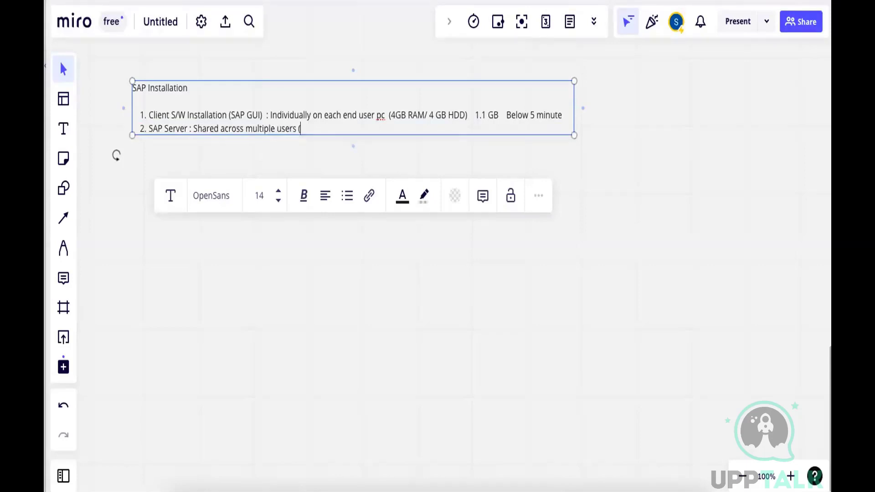
Append the operating system note "( Server OS like Windows Server, Linux, Unix" to the SAP Server item
key(BackSpace)
text(( Server OS)
text(like Window)
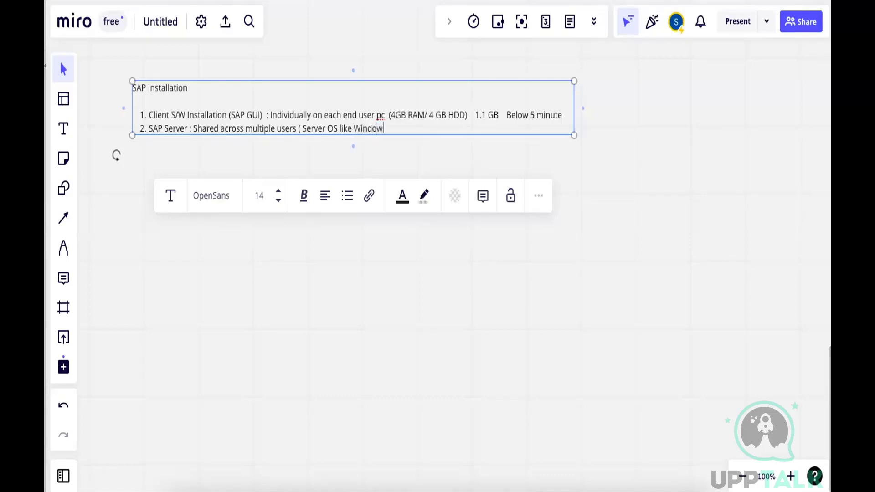
text(s Server, Linux, Unix)
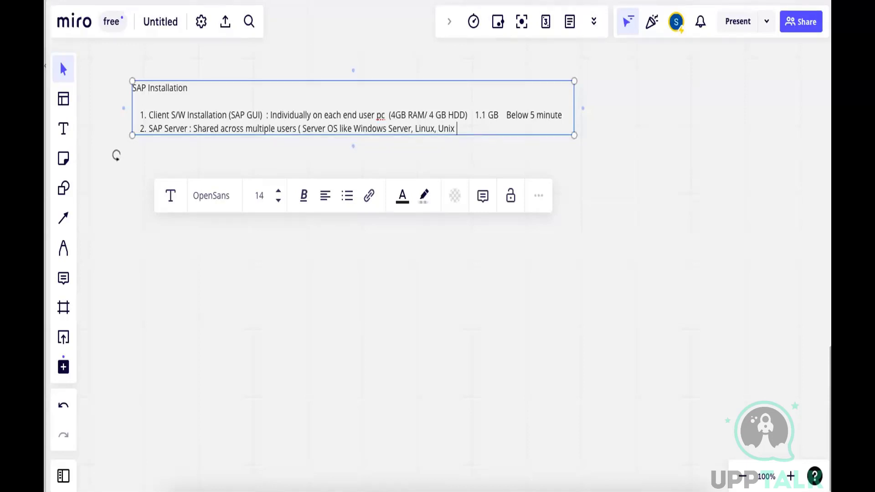
Complete the SAP Server requirements with ", 30 GB RAM , 20- 30TB )" and widen the text box
text(, 30 GB RAM , 1)
key(BackSpace)
text(20- 30TB)
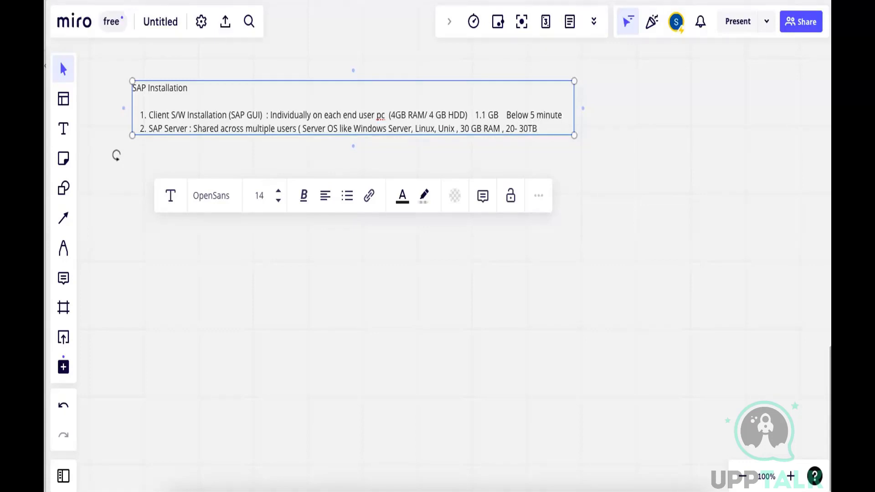
text( ))
drag(574, 116, 599, 116)
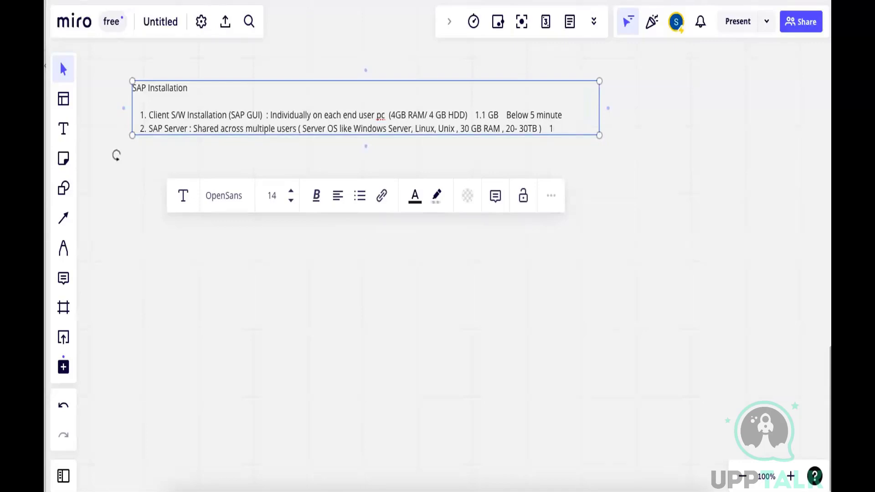
Append the duration "1.5 Hours to 3 days" to the SAP Server item, widening the text box to fit
text(5 Hours to)
drag(599, 100, 651, 99)
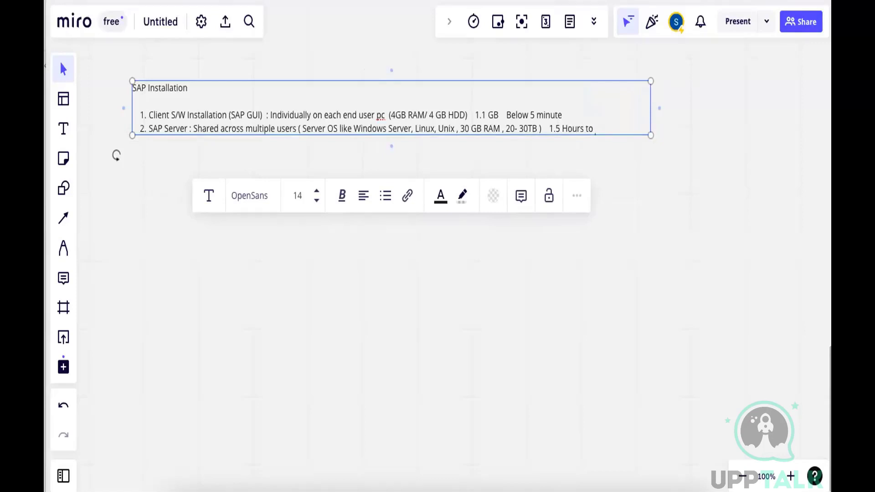
text(3 days)
key(BackSpace)
key(BackSpace)
text(ays)
Change the storage range in the SAP Server item to "20GB- 1TB" and finish editing the text
click(528, 129)
key(BackSpace)
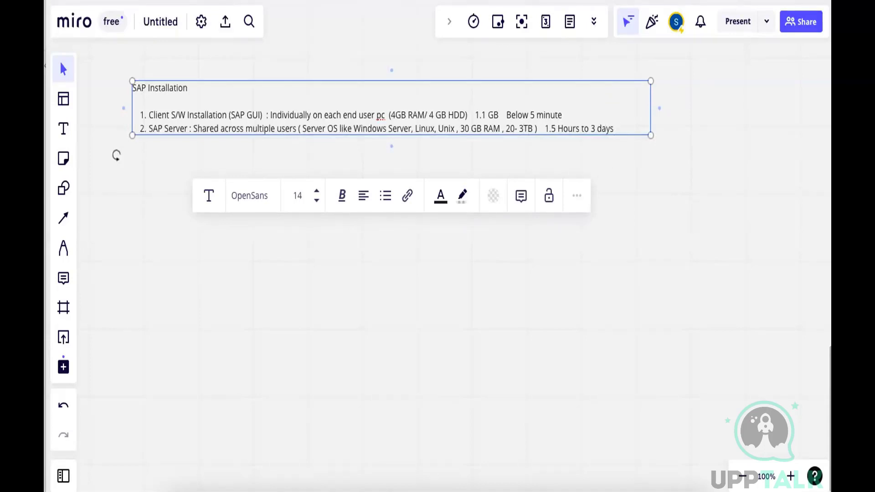
text(00)
key(BackSpace)
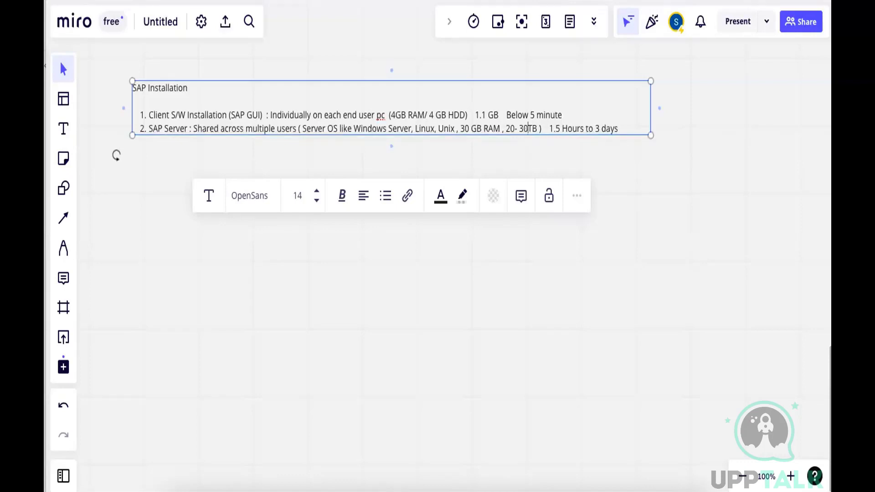
key(BackSpace)
key(BackSpace)
text(1)
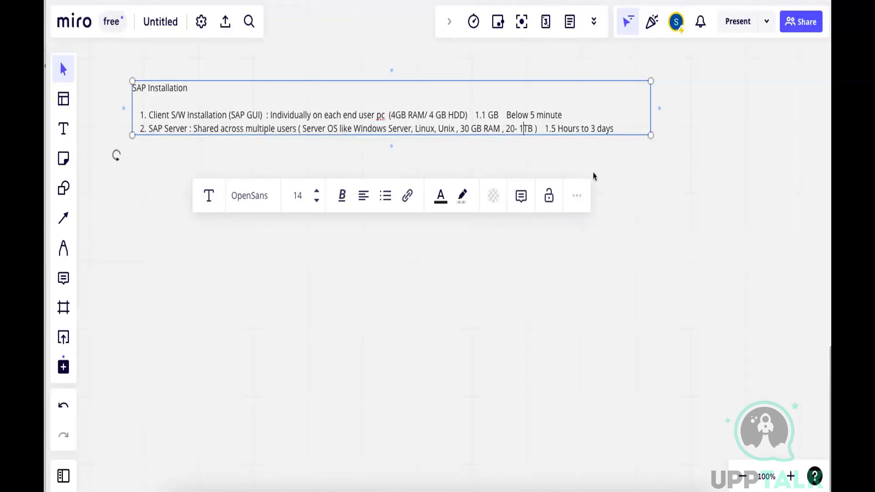
click(514, 128)
text(GB)
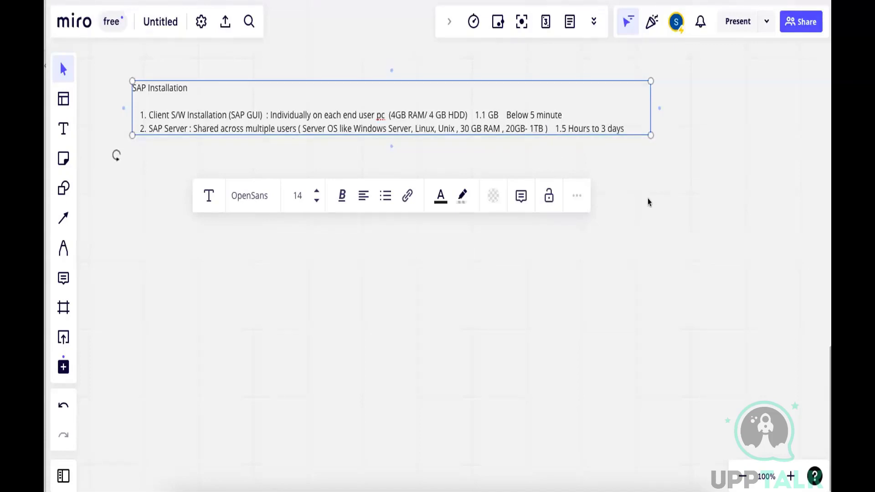
click(649, 202)
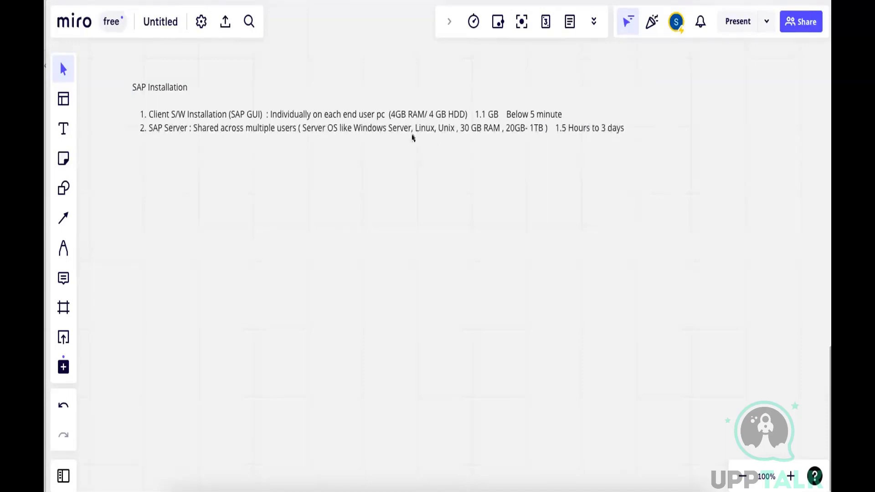
Add a text item below the requirements list reading "1. Download SAP S/W from support.sap.com/swdc"
key(t)
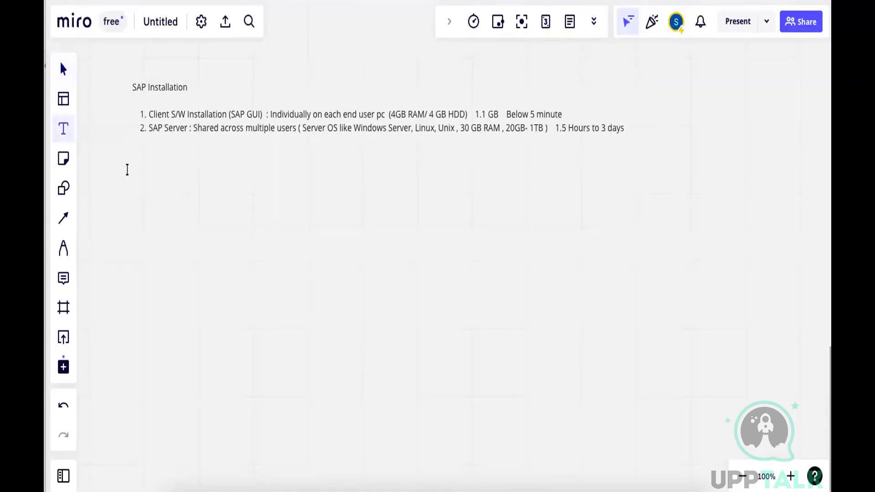
click(191, 172)
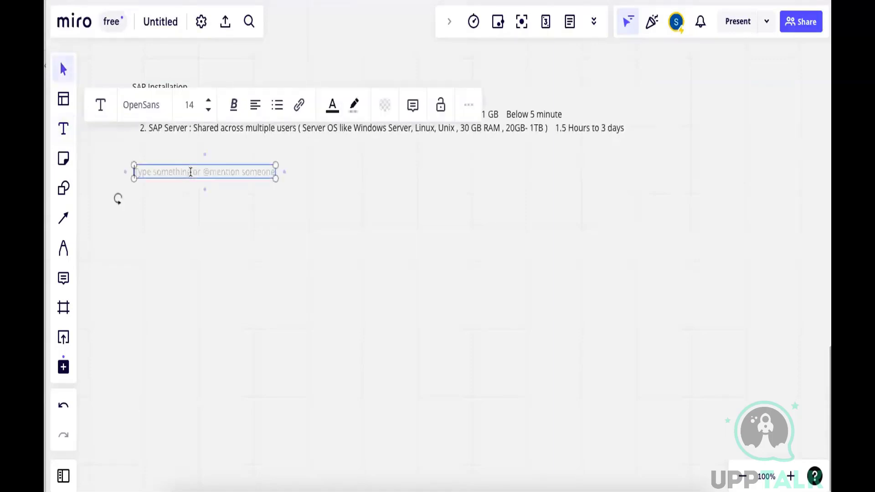
text(1. Download)
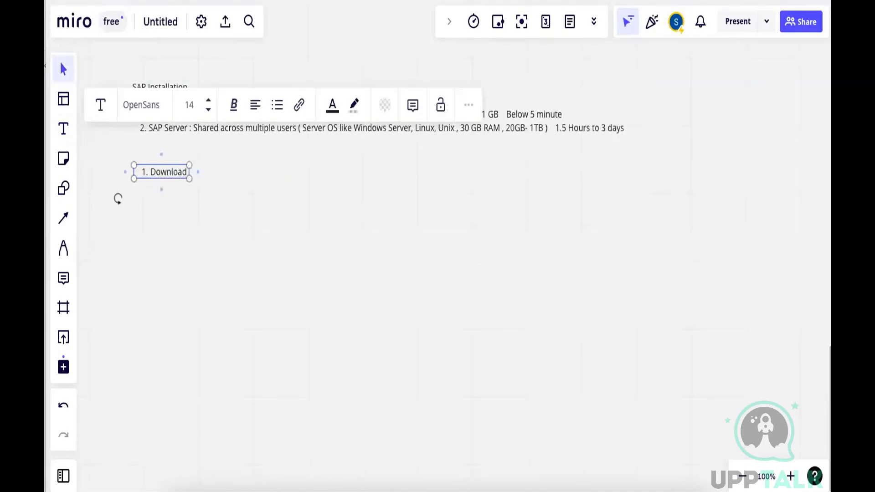
text( SAP S/W from)
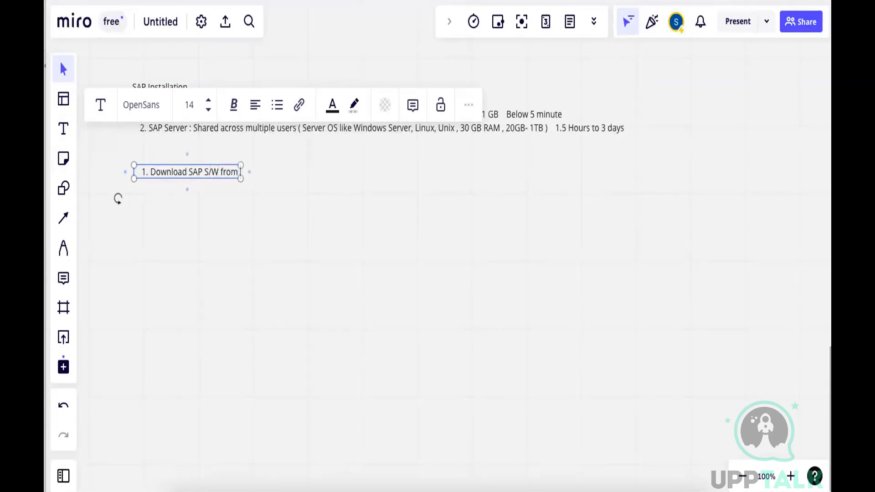
text( support.sa)
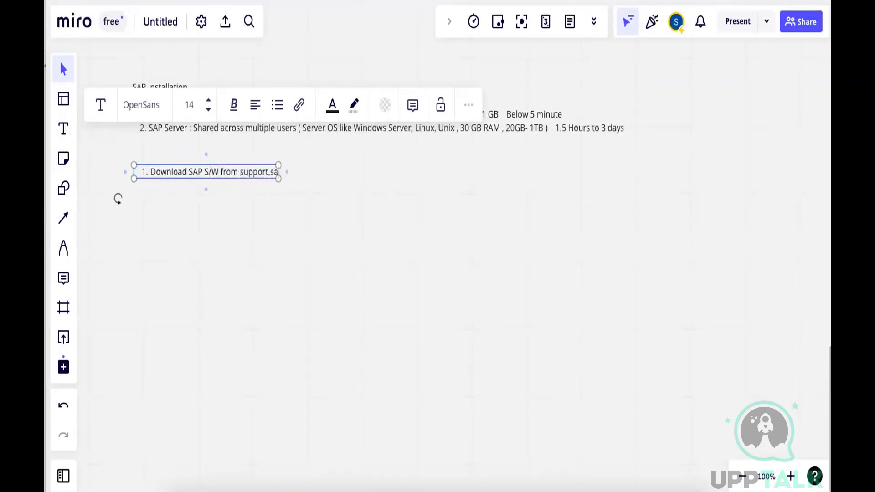
text(p.com/swdc)
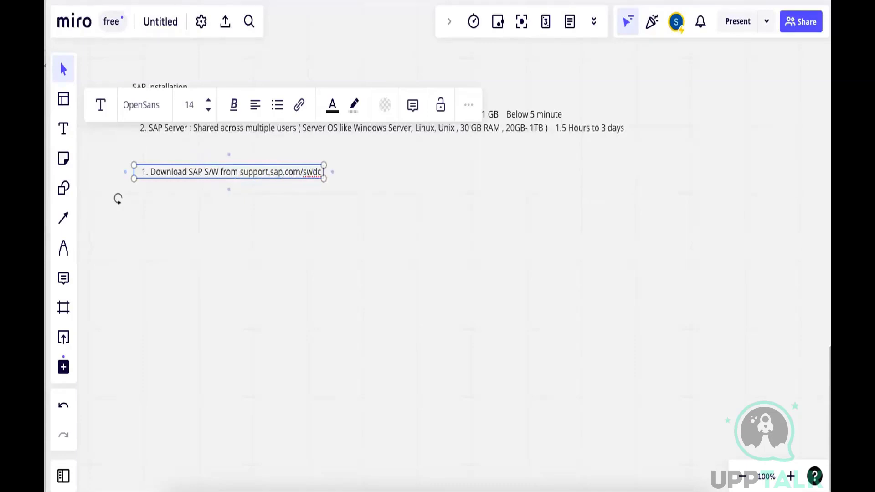
text( site  but it)
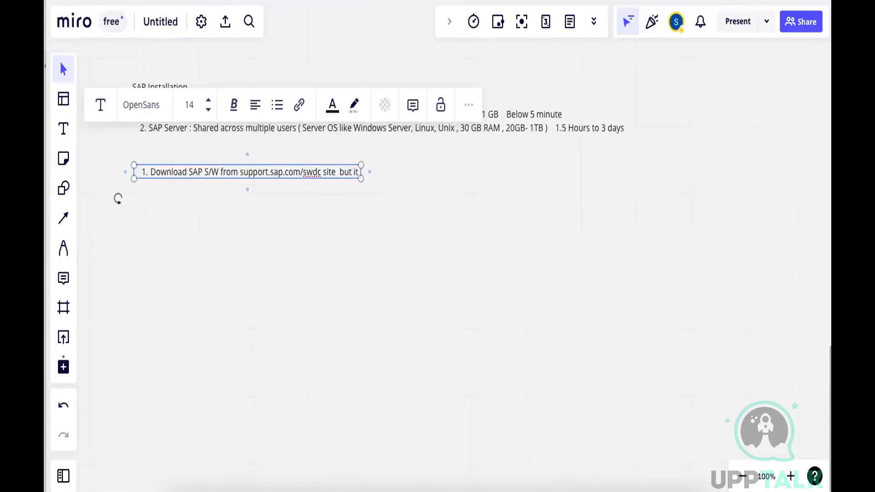
text( require user)
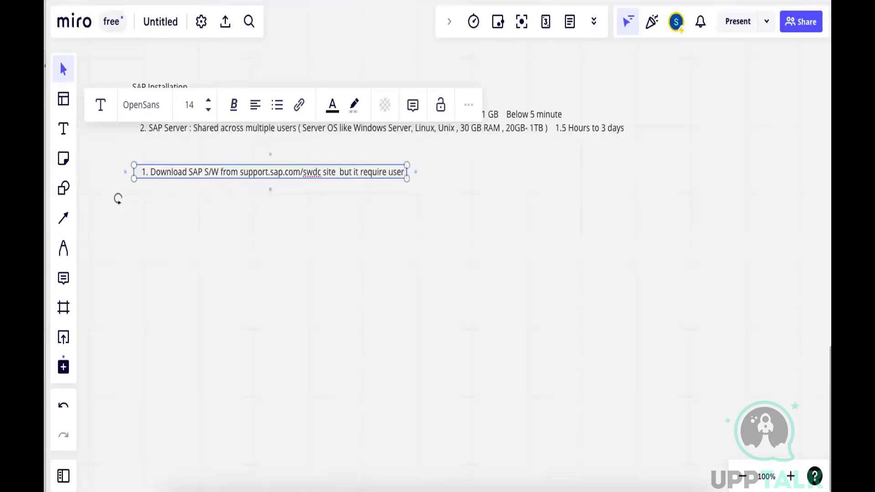
text( / passw)
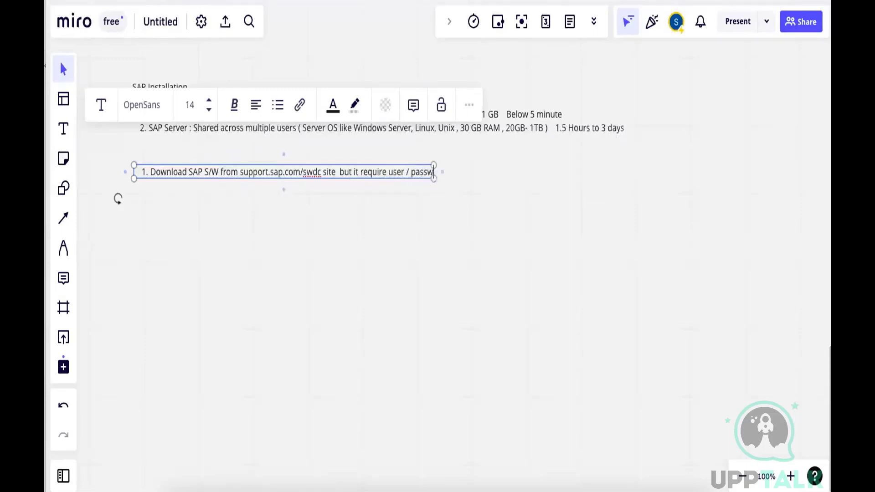
text(ord)
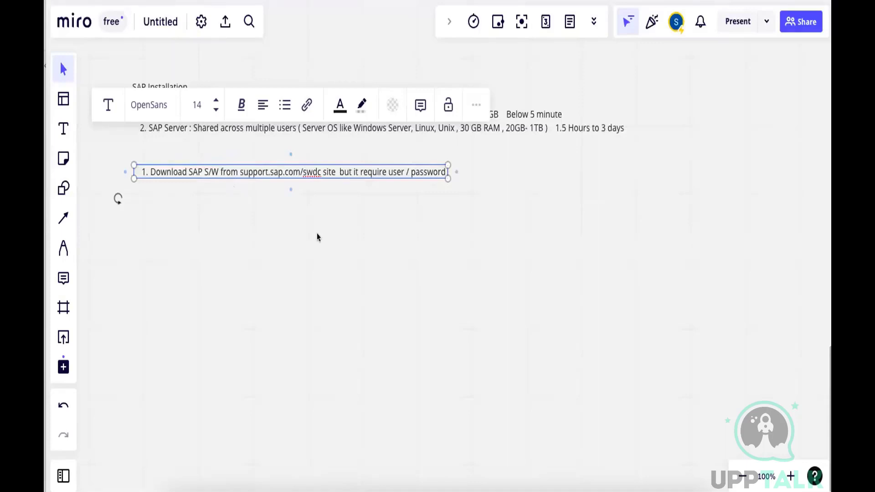
Append " site but it require user / password" to the download item and finish editing the text
click(323, 184)
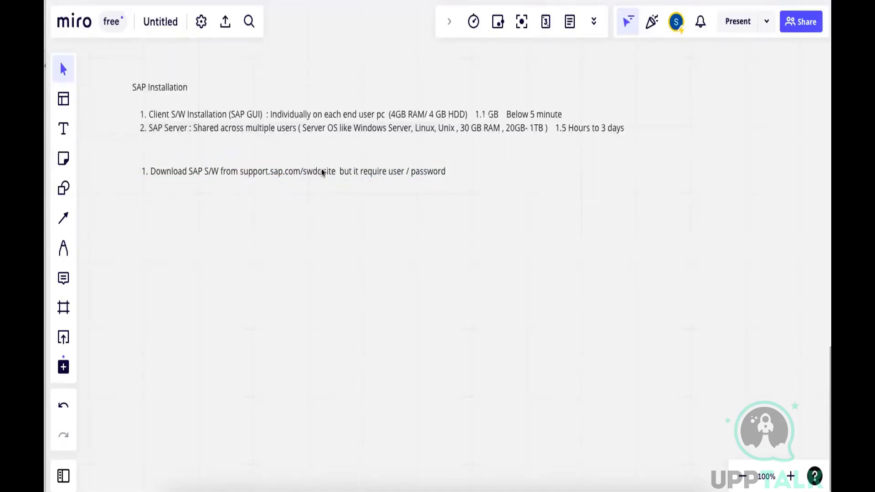
Copy the address support.sap.com/swdc from the download item and open it in Firefox
click(318, 170)
double_click(317, 170)
click(320, 172)
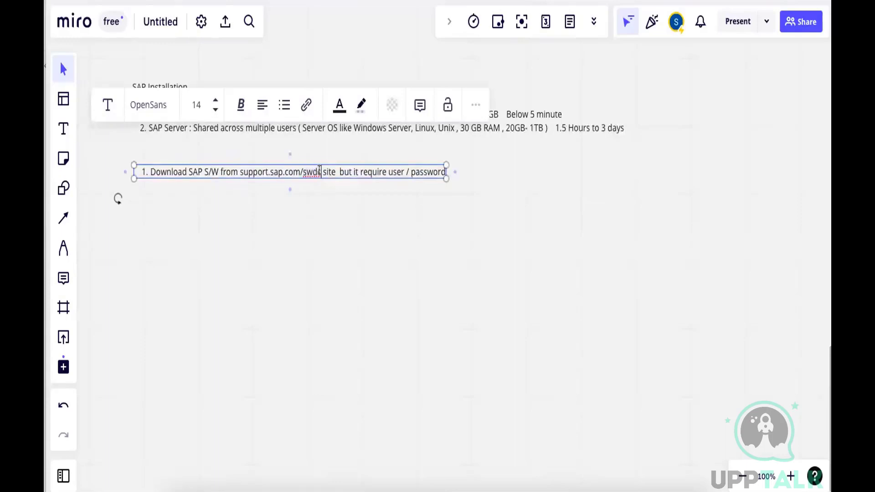
drag(321, 171, 239, 169)
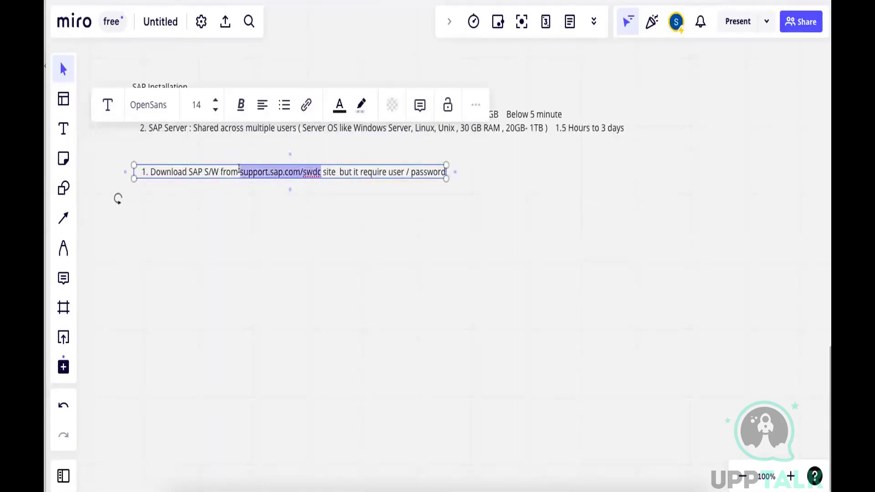
click(567, 265)
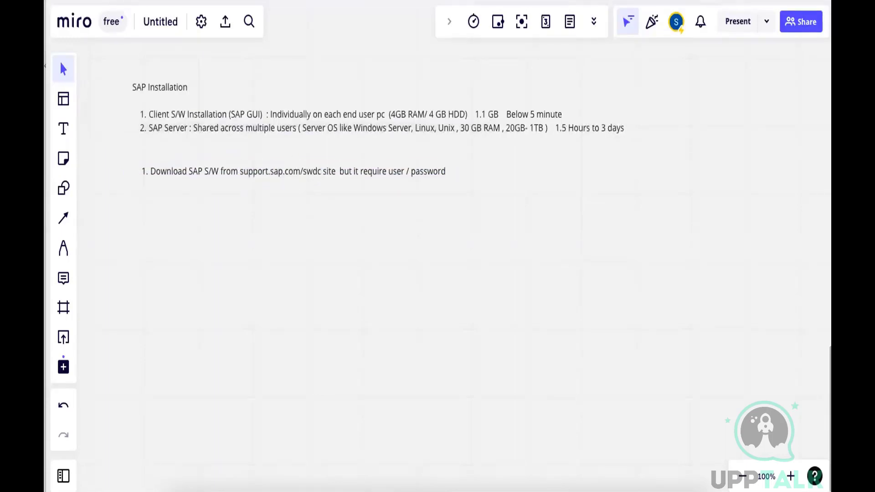
click(580, 1)
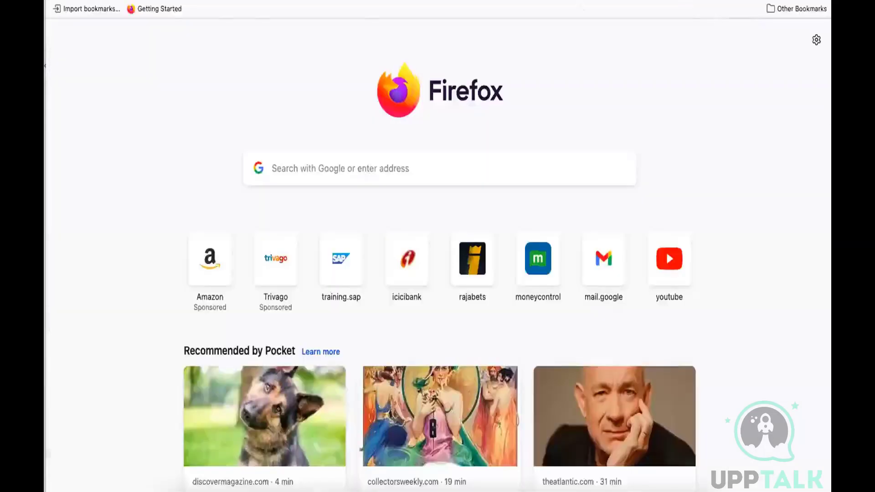
click(578, 1)
key(super+v)
key(Return)
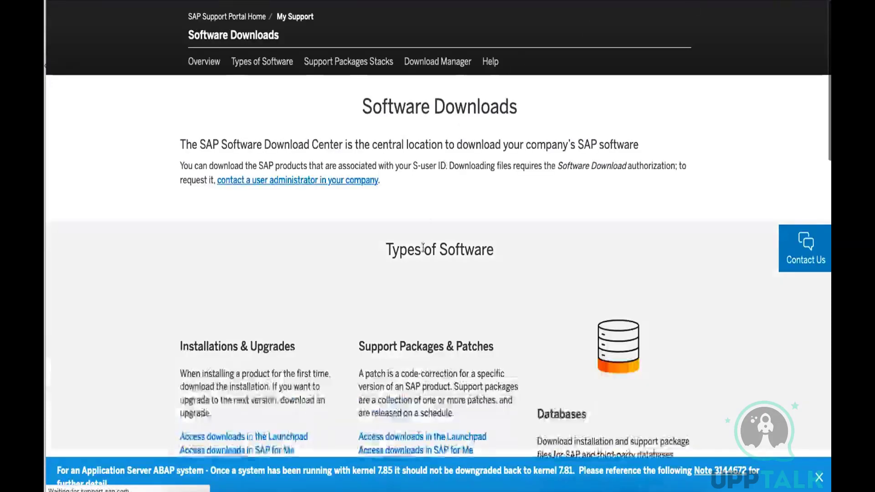
Open the Installations & Upgrades downloads in the Launchpad and highlight the P-user and S-user ID wording in the sign-in notice
scroll(455, 374, down, 3)
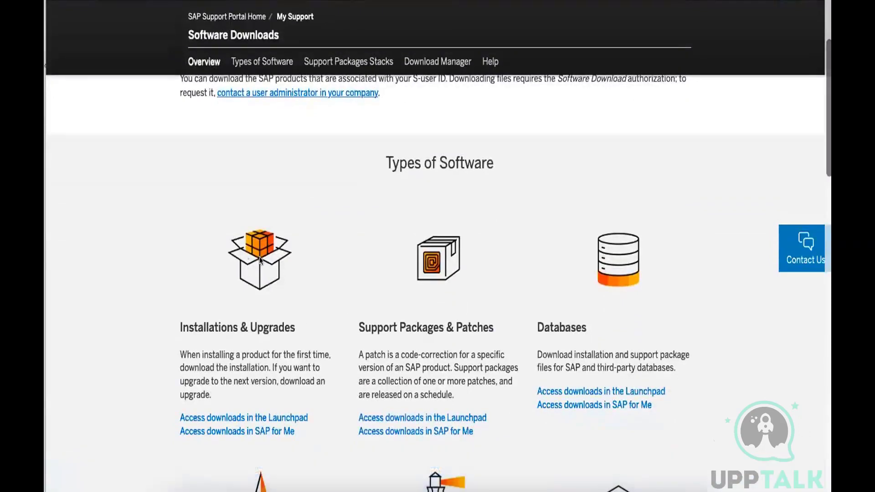
click(229, 418)
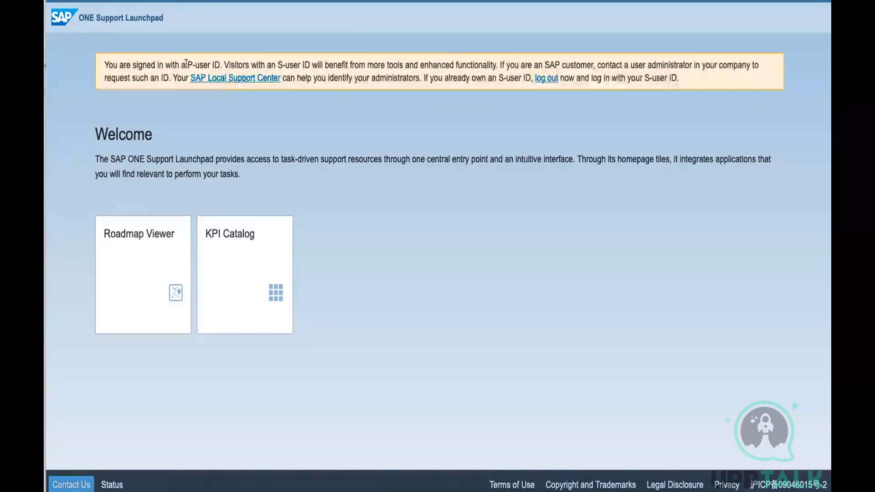
drag(187, 63, 213, 62)
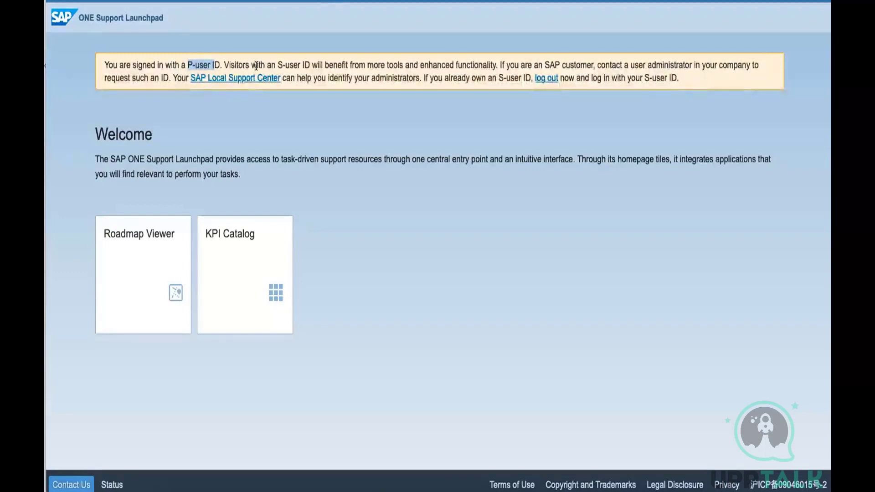
drag(277, 64, 301, 63)
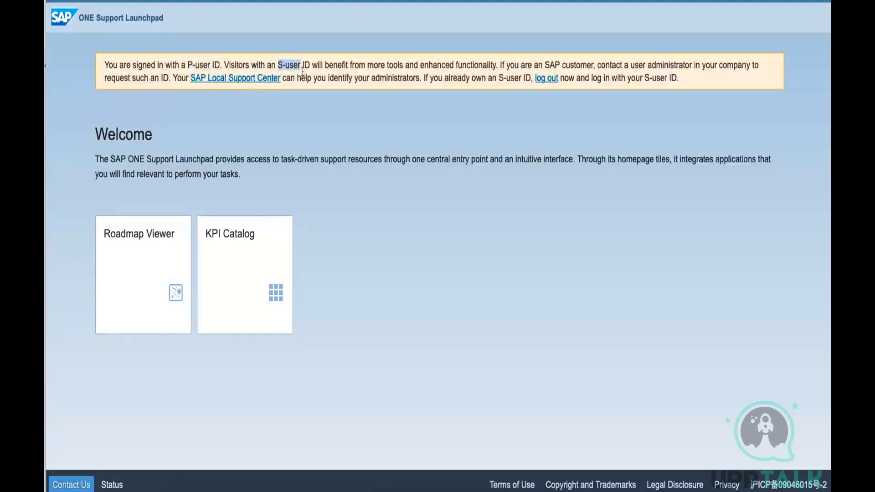
drag(310, 63, 285, 64)
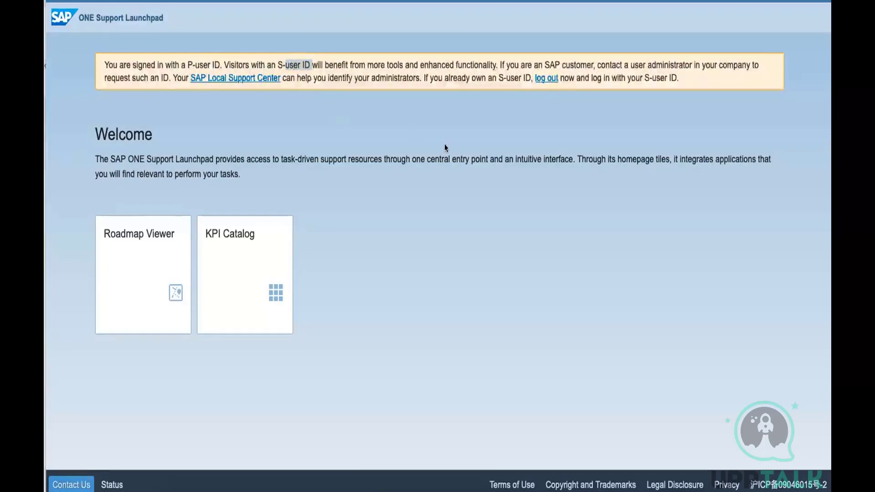
Switch back to the Miro board and add an indented text below the download item reading "A. S/W installation"
key(super+Tab)
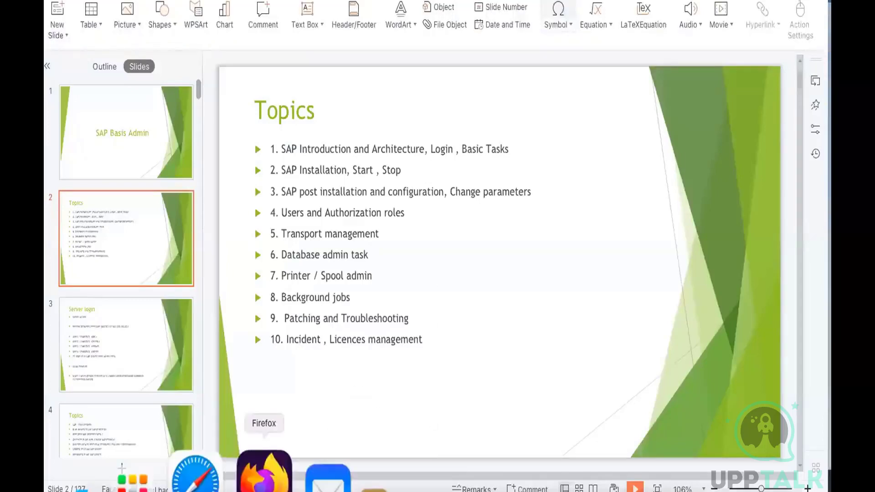
click(231, 474)
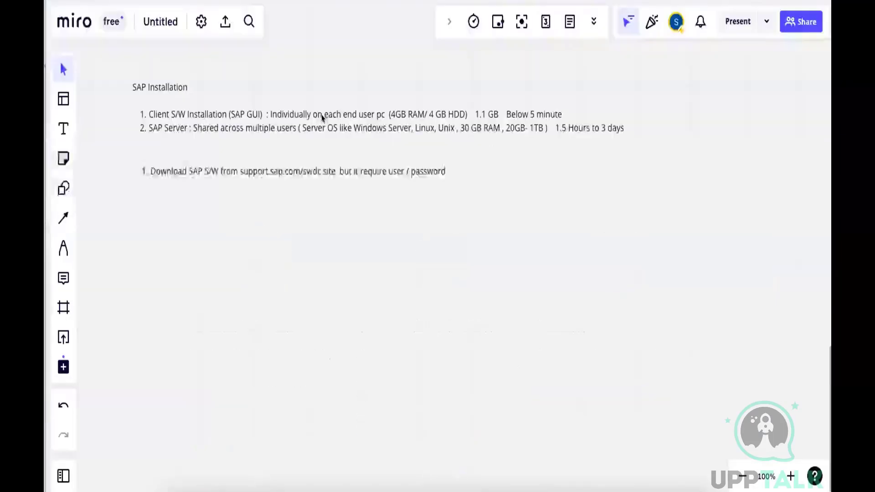
click(64, 130)
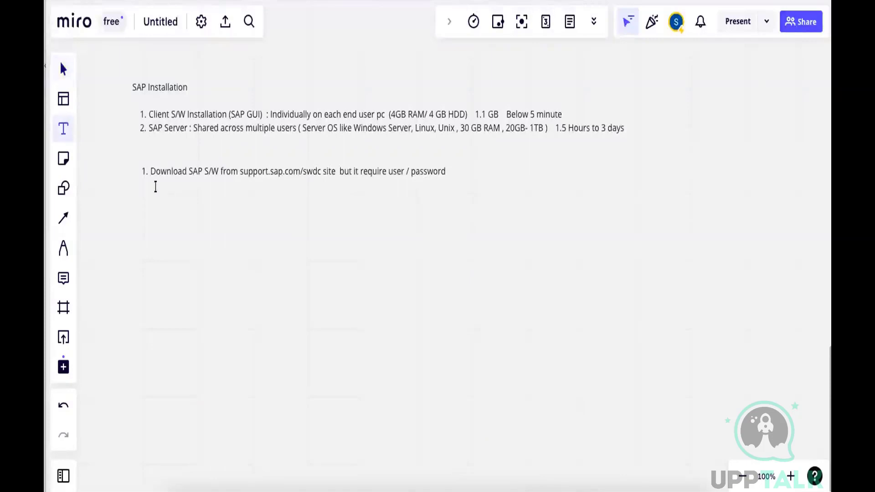
click(174, 190)
text(A.)
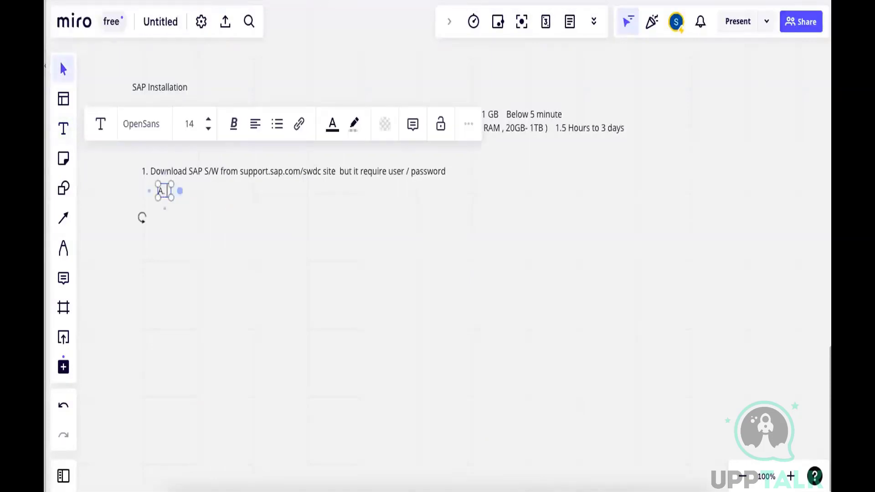
text( S/W intal)
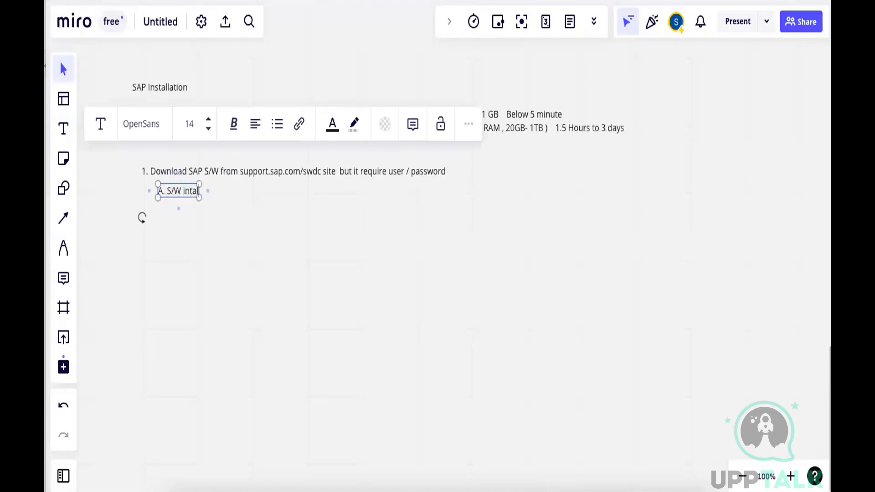
key(BackSpace)
key(BackSpace)
key(BackSpace)
text(stallation)
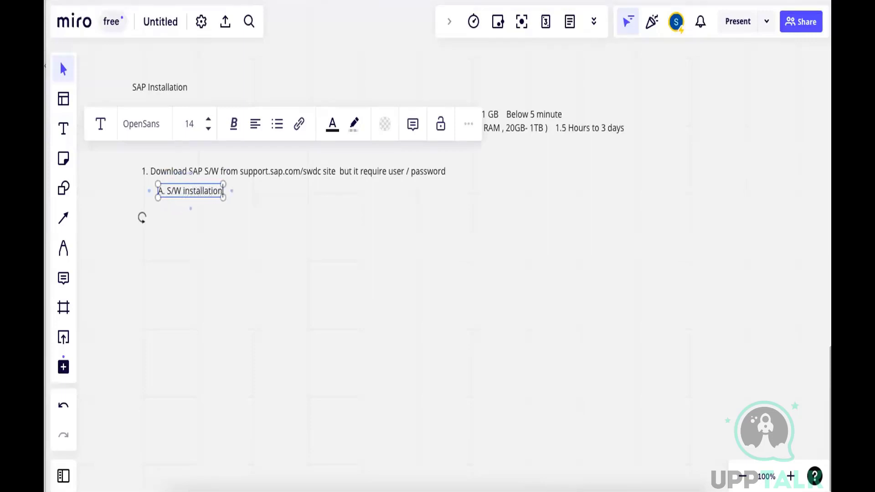
text( tool :   SW)
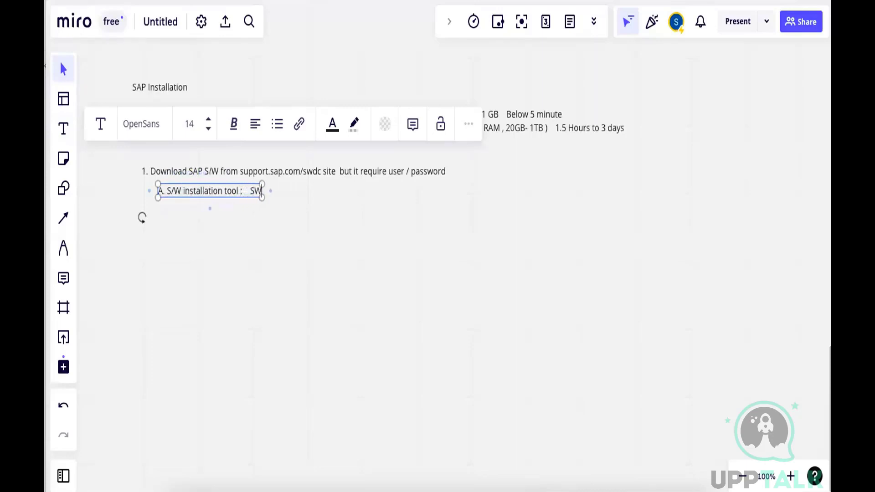
text(PM ( SAPINST))
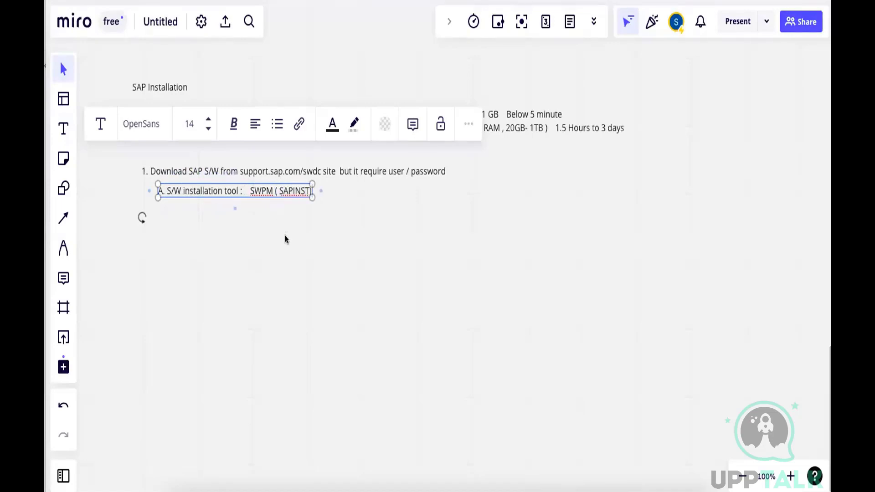
Complete sub-item A with " tool : SWPM ( SAPINST)" and finish editing the text
click(269, 227)
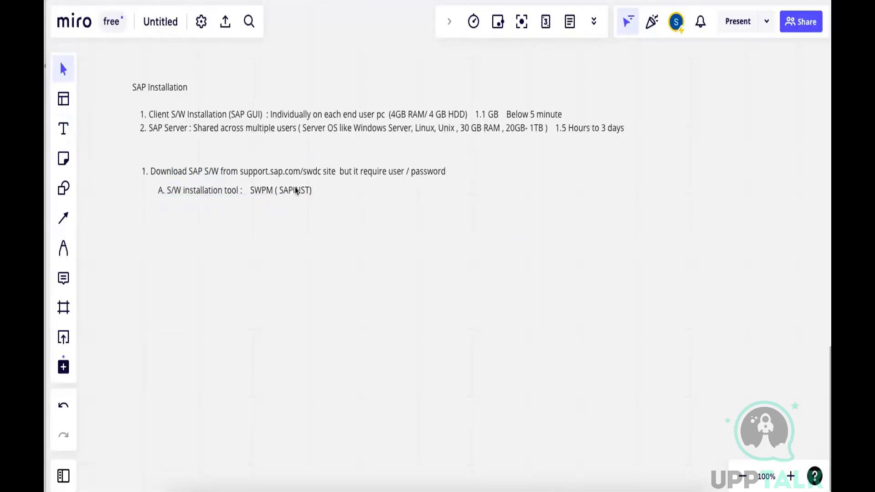
Reopen the sub-item text for editing and add the line "B. Kernel Executables" below item A
click(291, 192)
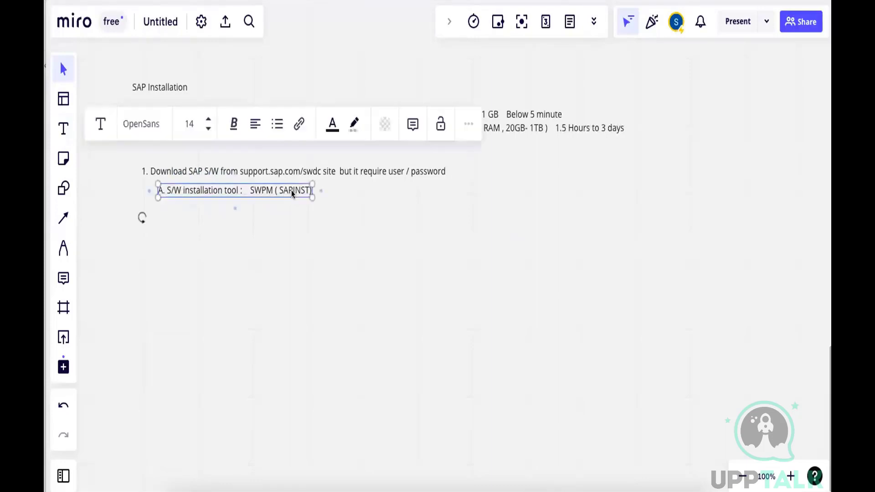
click(294, 191)
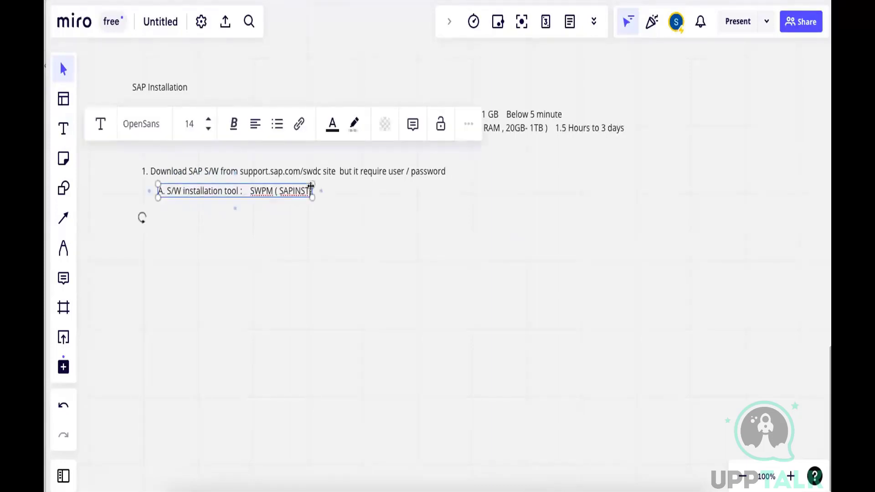
key(Return)
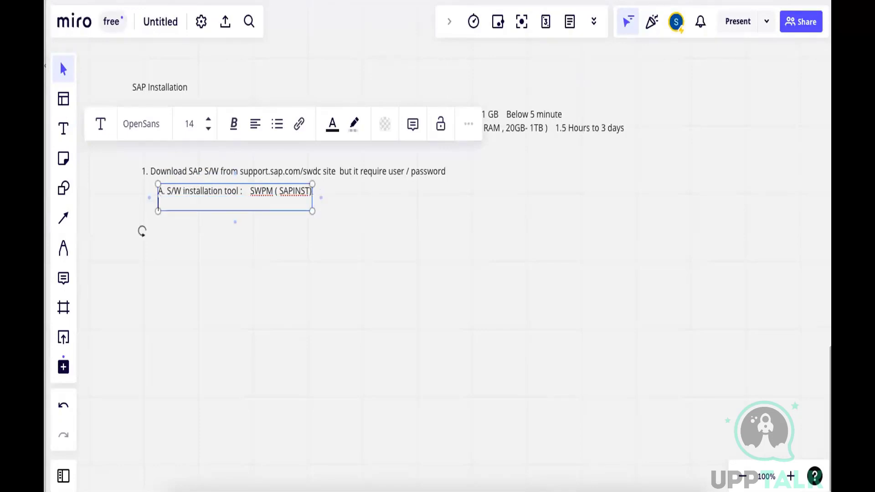
text(B. Kernel Executables)
Add the line "C. DB S/w" below the kernel item and start another line
key(Return)
text(C.)
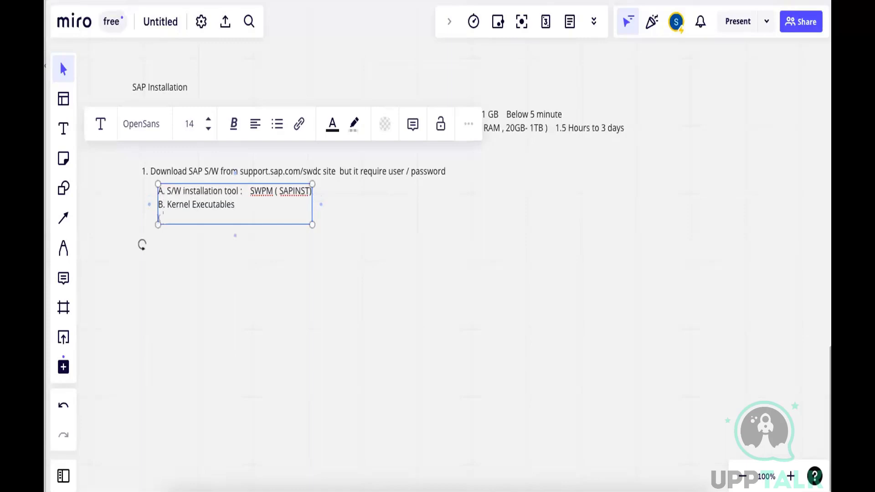
text( DB S/w)
key(Return)
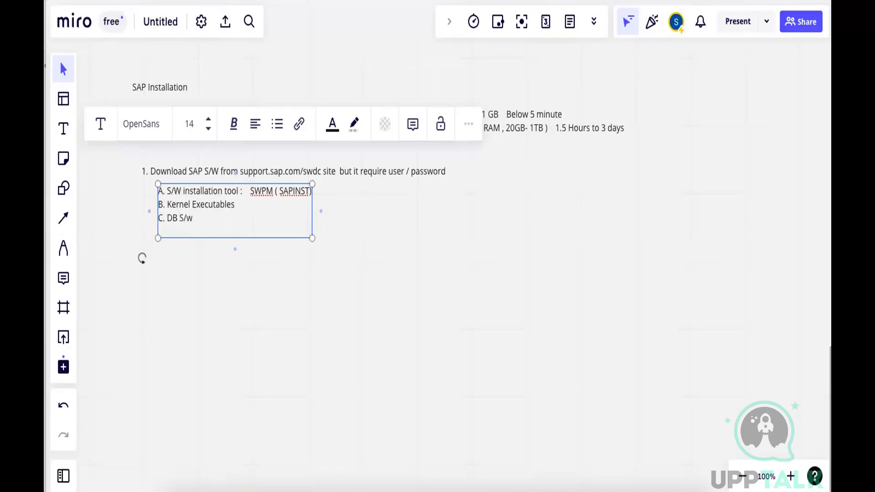
Add the line "D. Export Media" below the DB S/w line and finish editing the text
text(d)
key(BackSpace)
text(D. Export Media)
key(Escape)
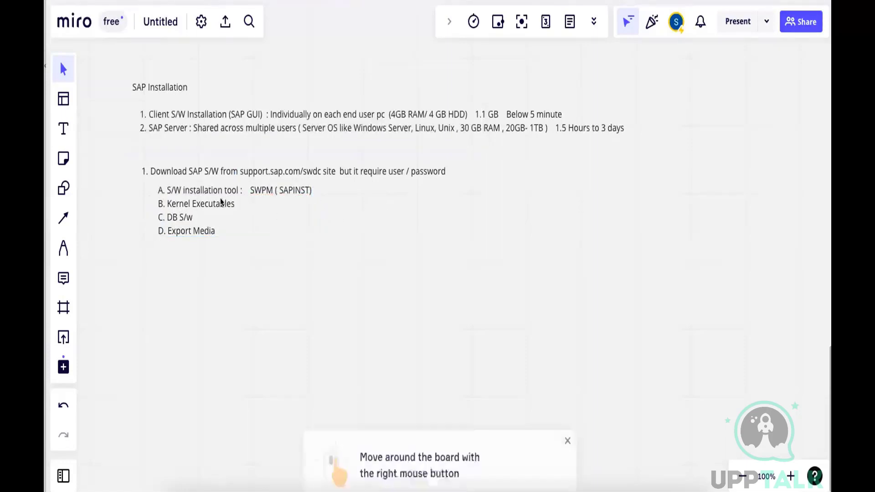
Reopen the sub-item text and append the size range "3 Gb - 200 GB" to the Export Media line, dismissing the board navigation tip
click(202, 230)
click(567, 430)
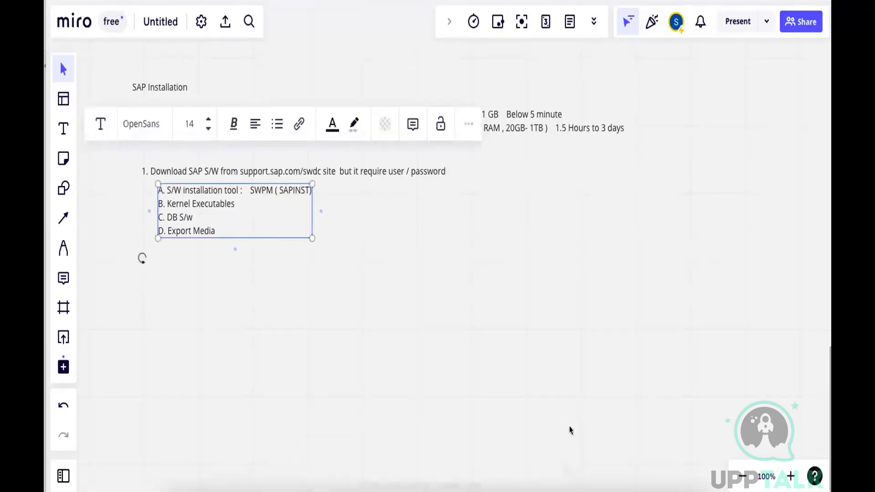
click(224, 228)
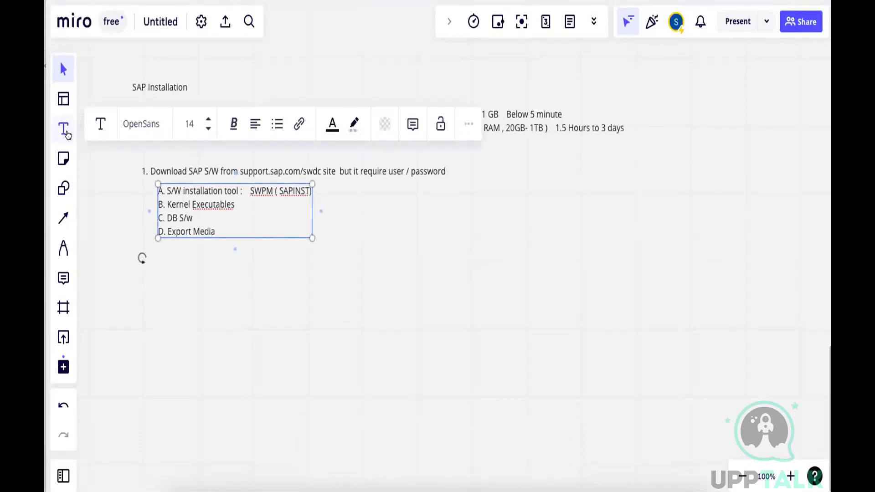
click(65, 129)
click(220, 219)
click(220, 227)
text(3 Gb - 200 GB)
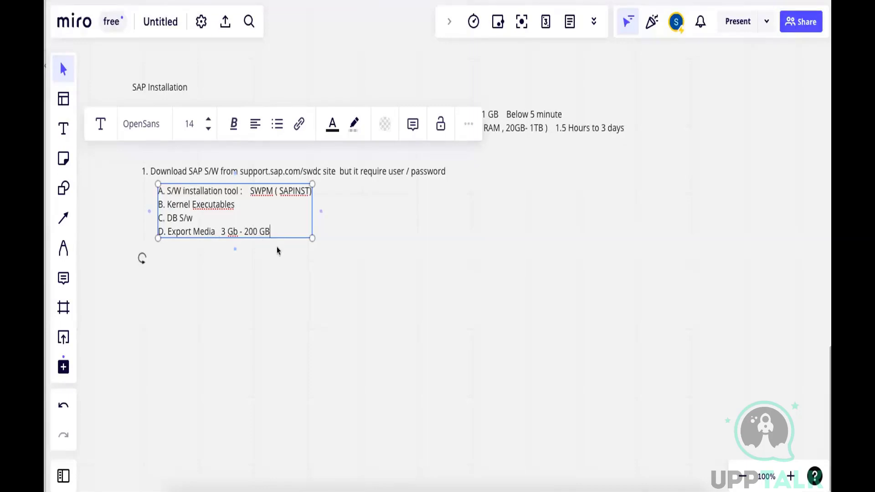
click(416, 219)
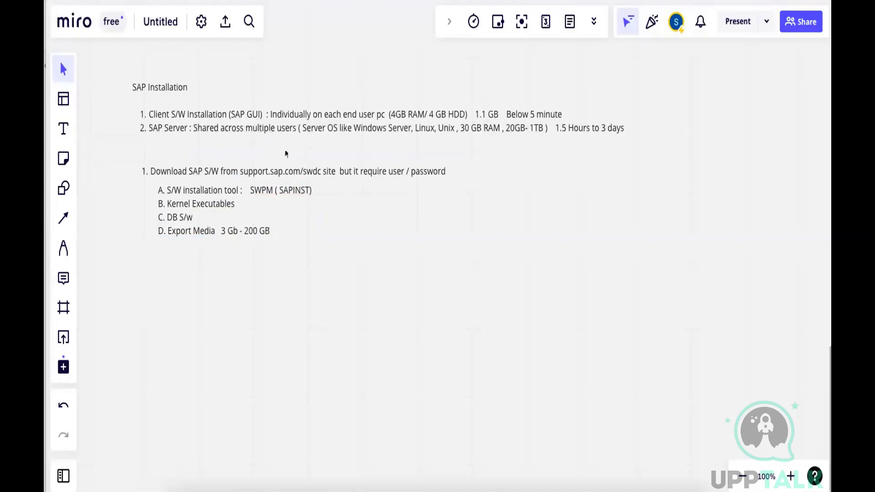
Move the sub-item list and the download item down, and add the text "SAP GUI Installation execuatble" in the space above them
drag(231, 173, 217, 241)
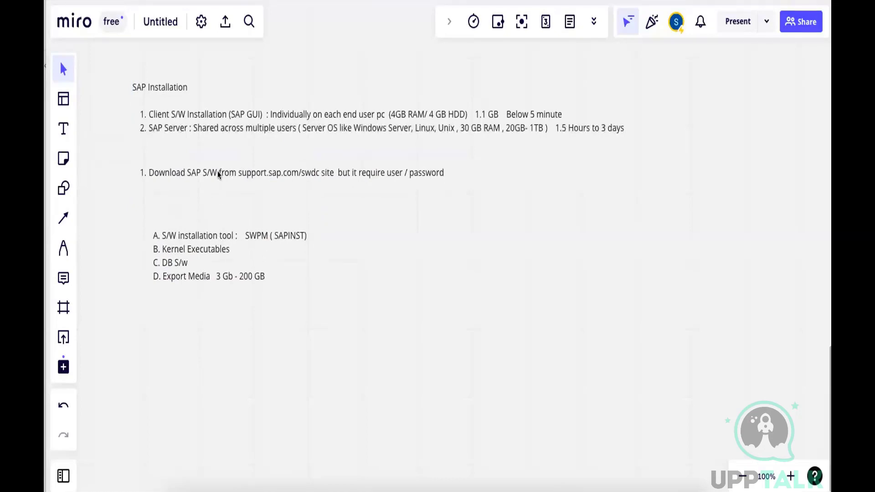
drag(217, 173, 214, 213)
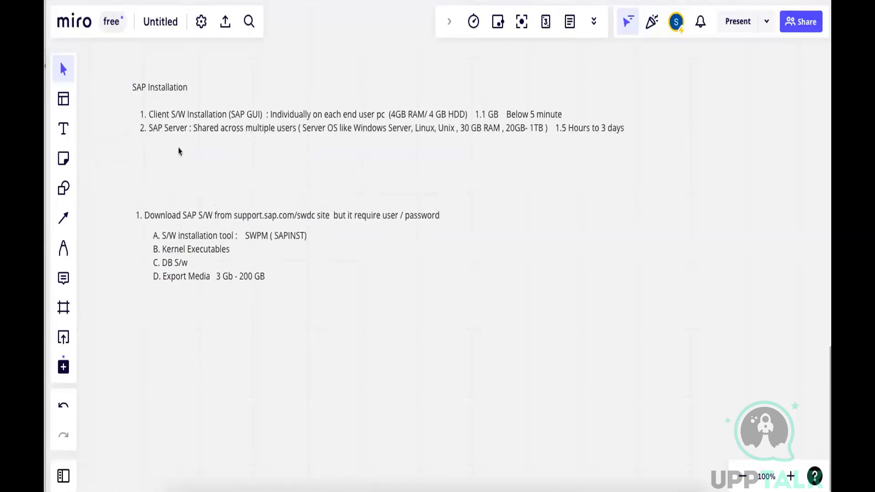
click(65, 130)
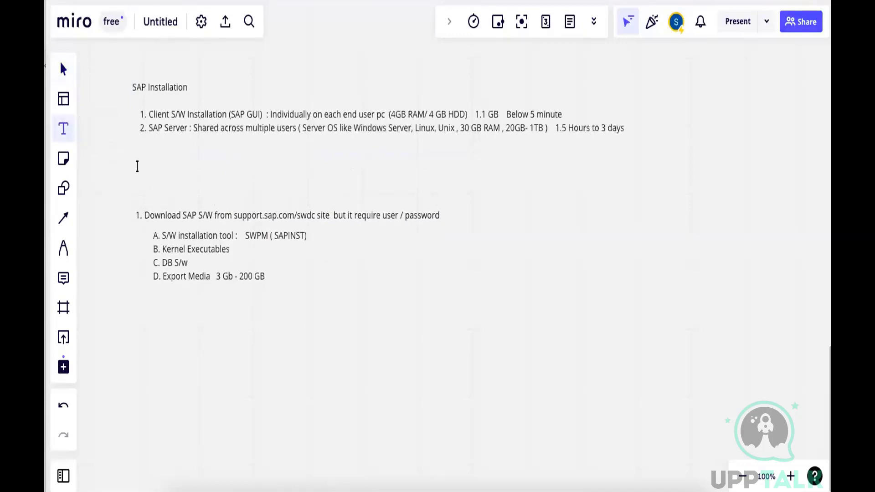
click(137, 166)
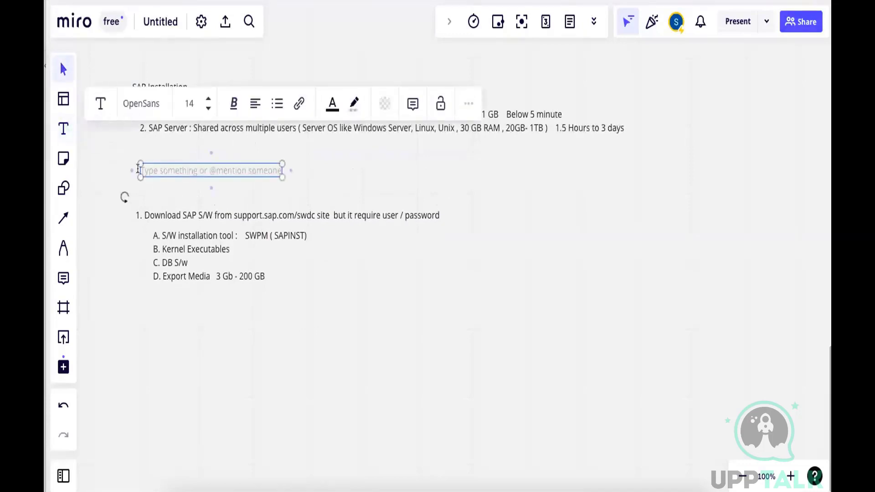
text(SAP)
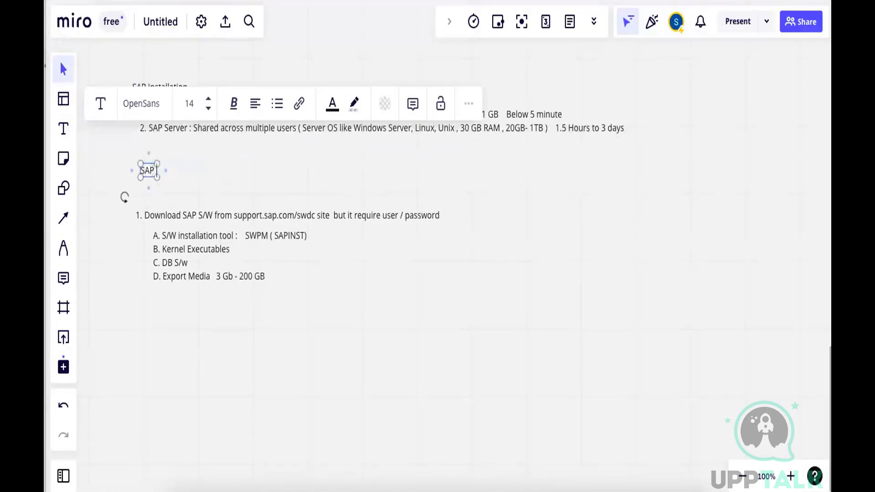
text( GUI Inst)
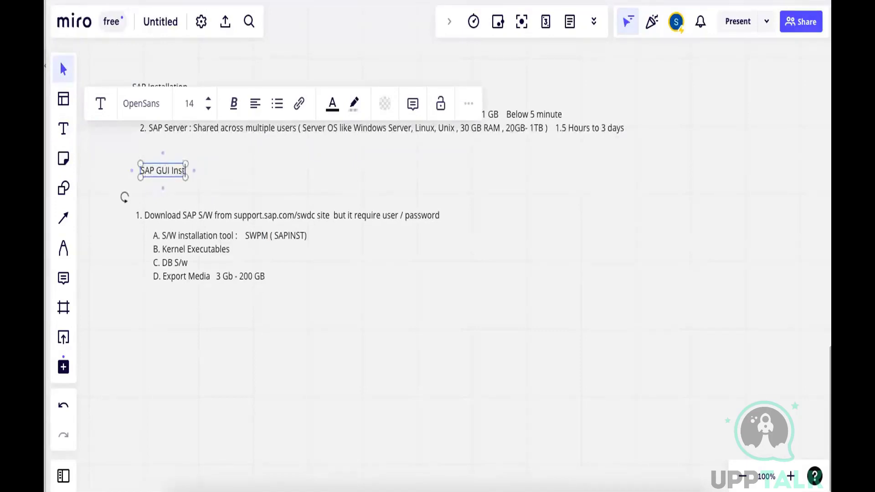
text(allation)
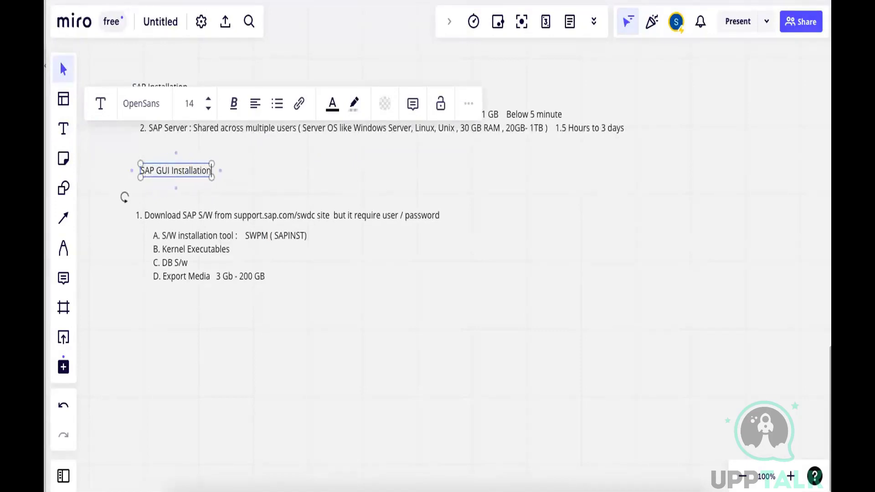
text( execuatb)
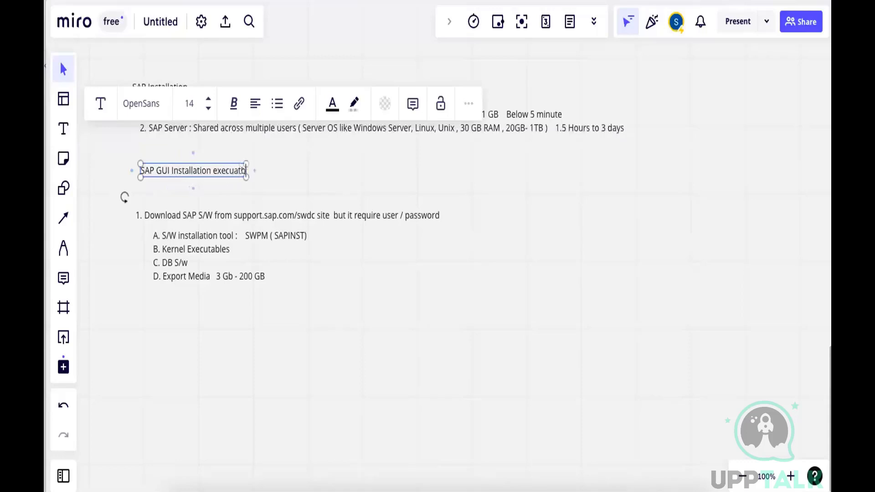
text(le)
click(208, 185)
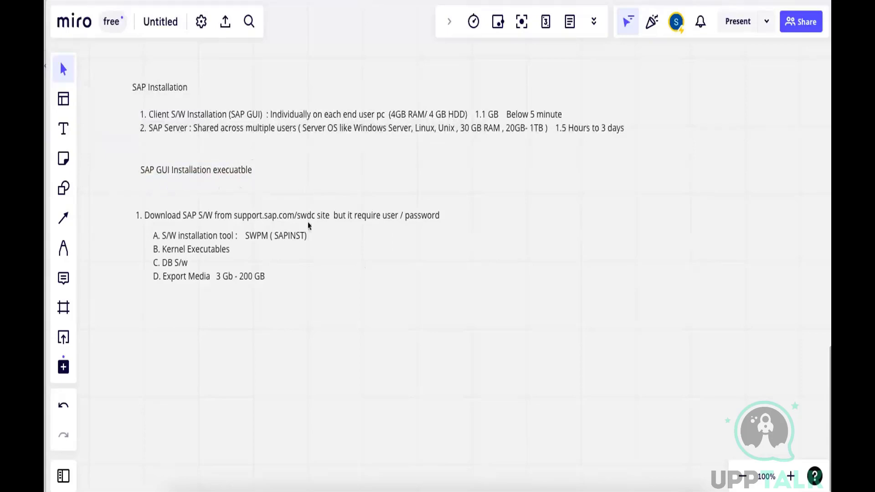
Switch to the Windows desktop and open the C:\SAPSoftware\Client folder in File Explorer
click(463, 474)
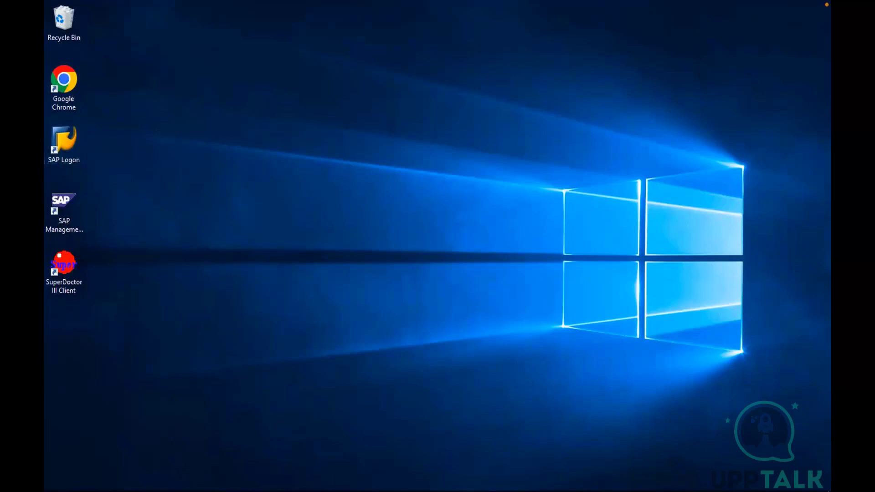
click(169, 491)
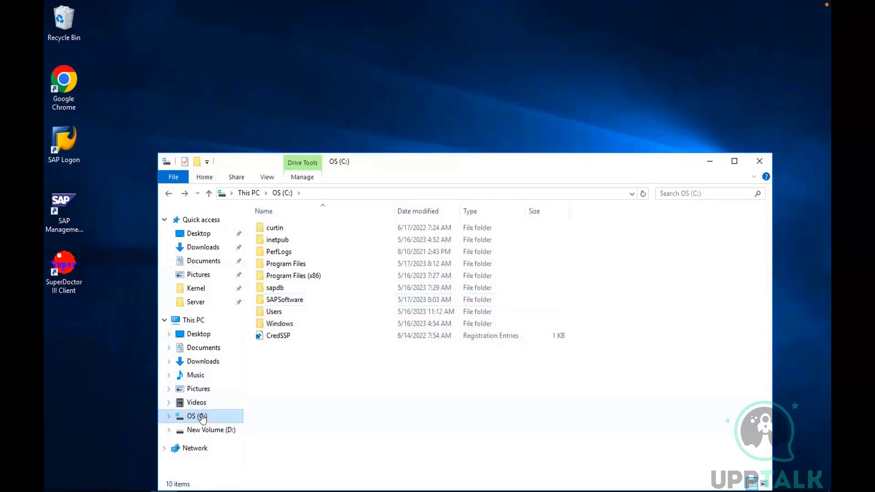
click(291, 300)
double_click(291, 299)
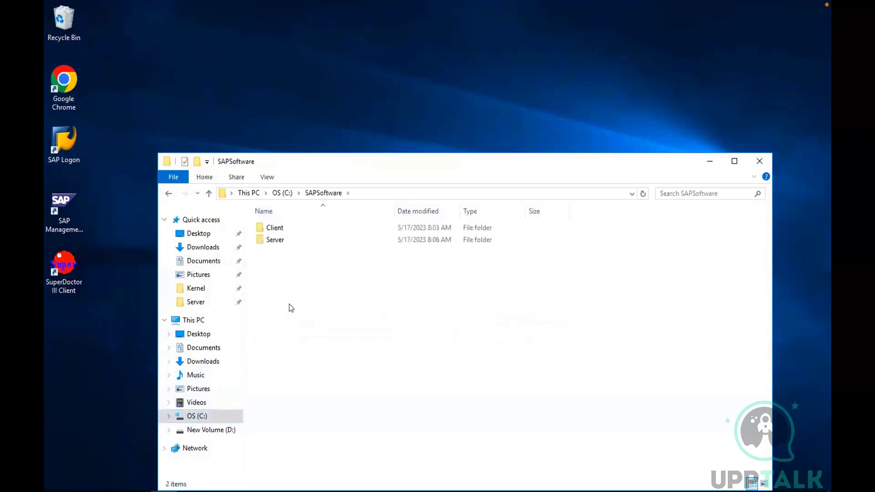
double_click(276, 227)
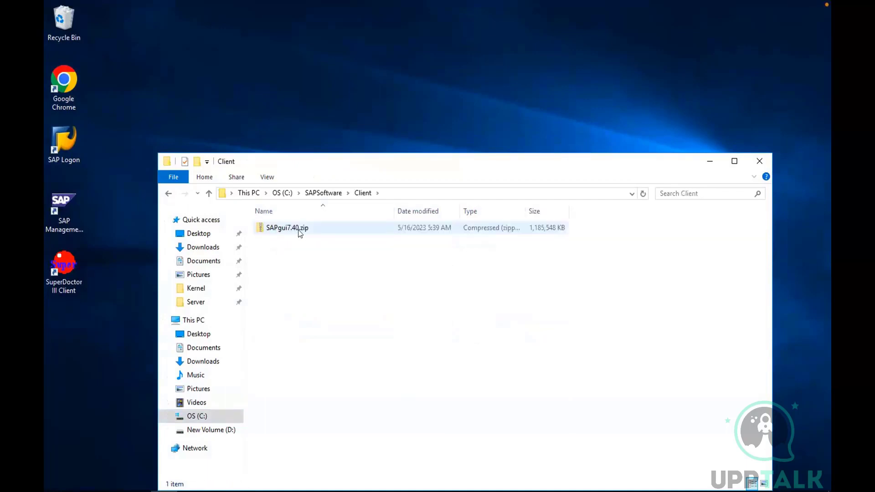
right_click(300, 234)
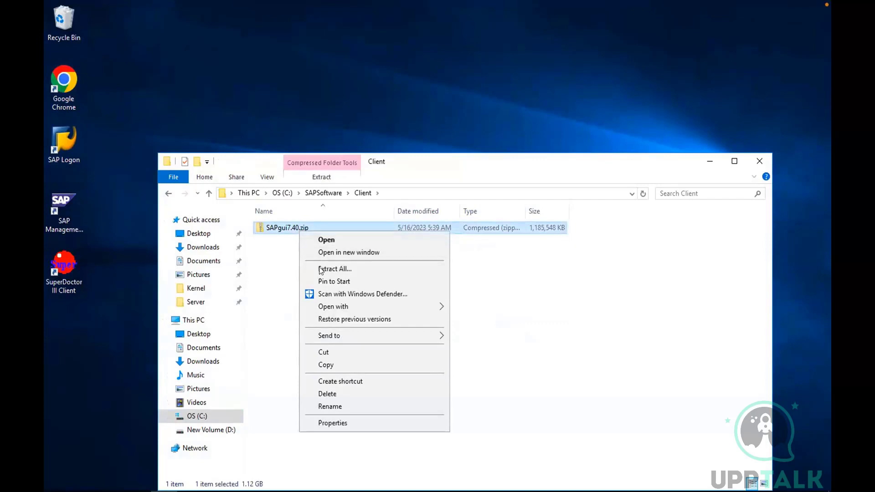
click(318, 271)
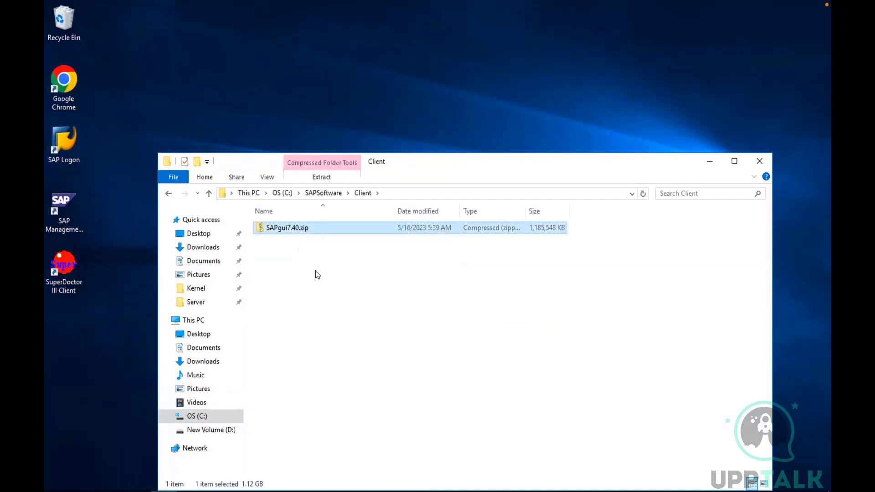
right_click(333, 228)
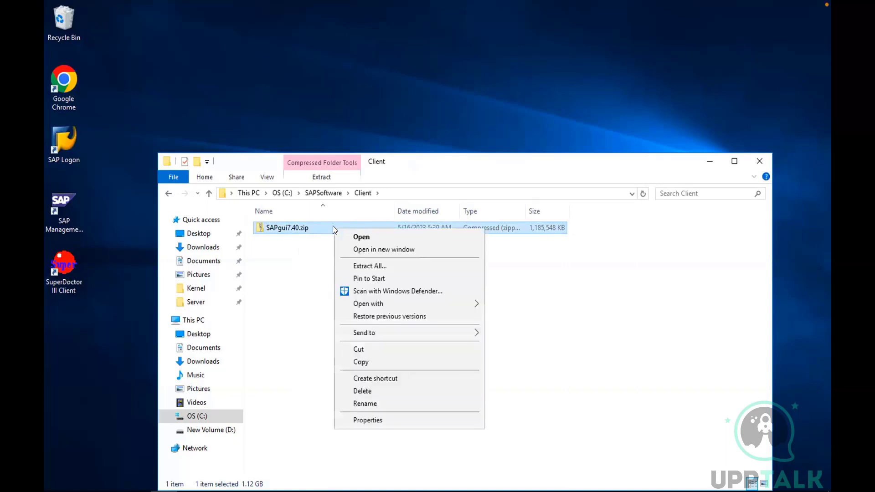
click(316, 266)
Close the extraction wizard and browse from Downloads into the extracted SAPgui7.40.zip folder, down to BD_NW_7.0_Presentation_7.40_Comp._1_\PRES1\GUI\WINDOWS\WIN32
click(212, 249)
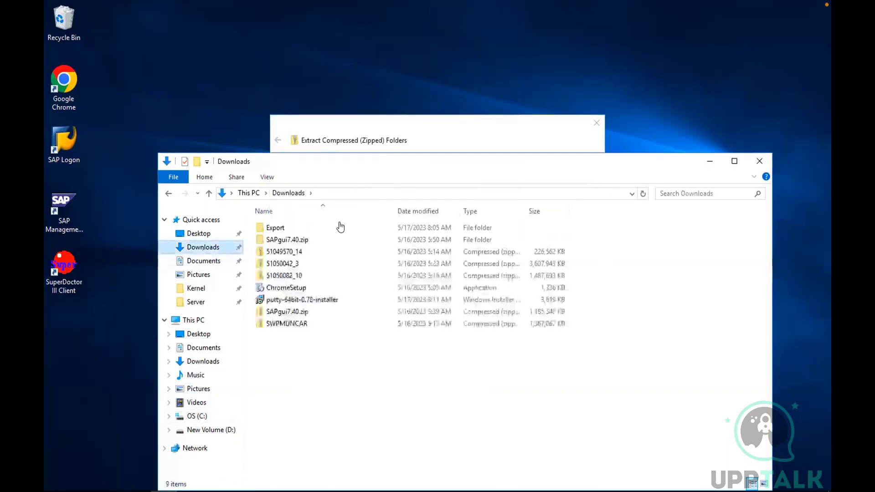
double_click(309, 239)
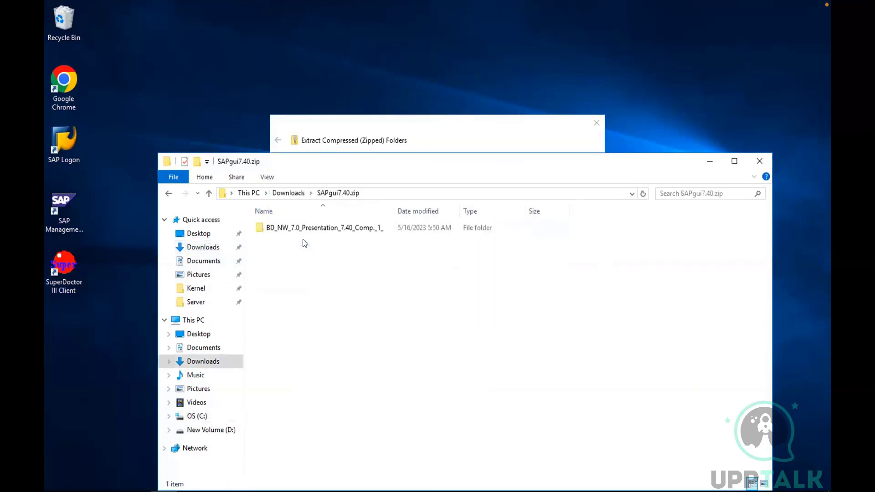
click(597, 122)
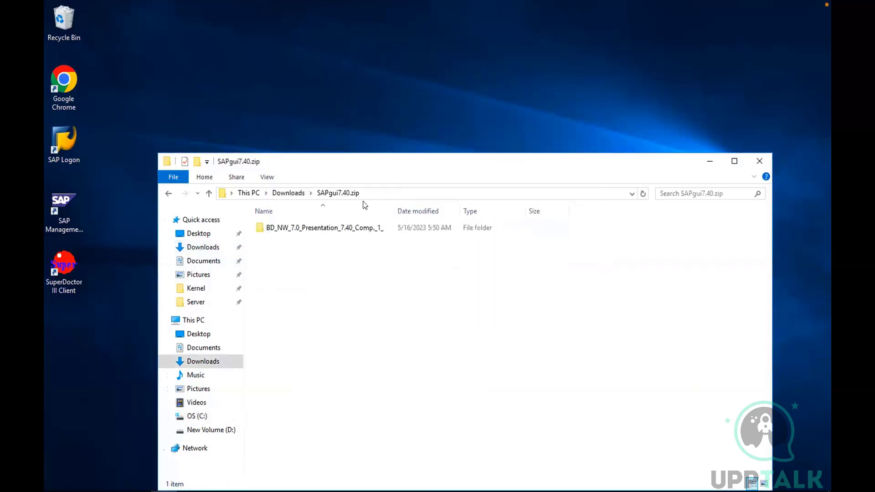
double_click(315, 232)
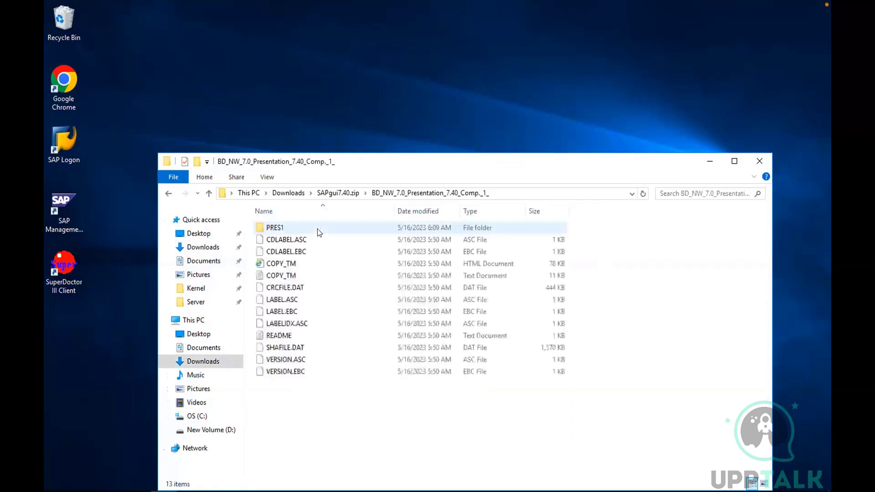
click(282, 228)
double_click(282, 227)
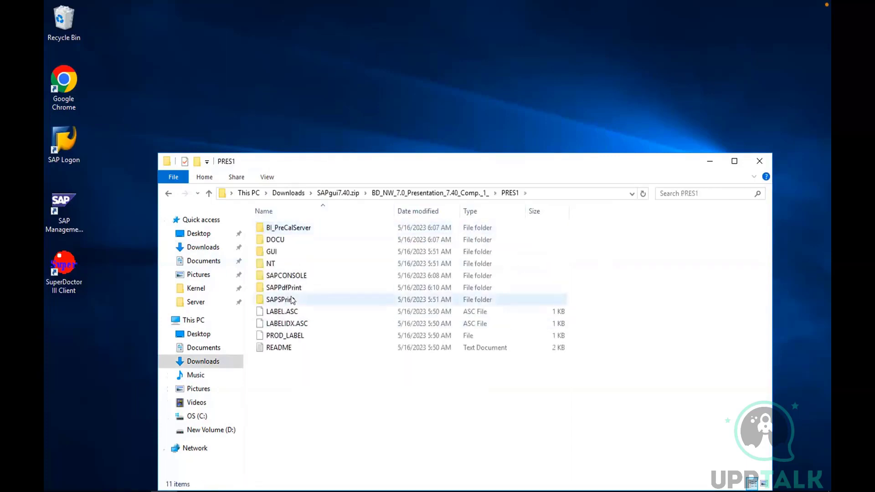
double_click(277, 253)
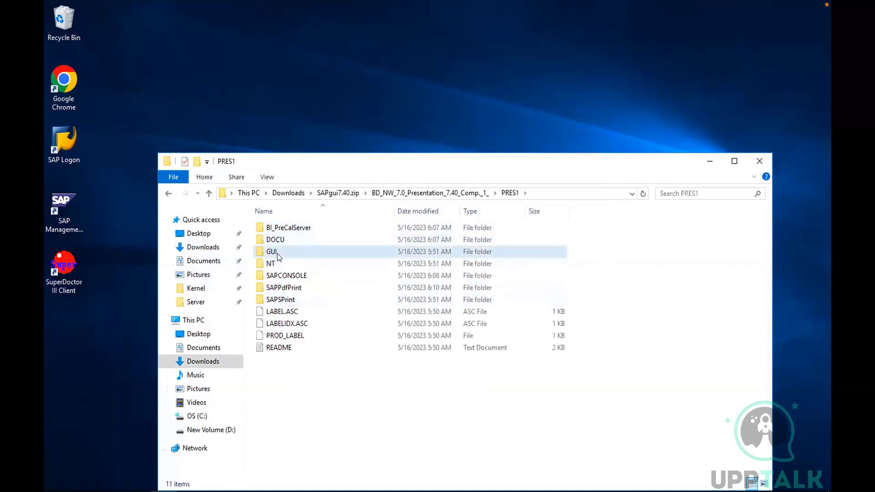
double_click(283, 229)
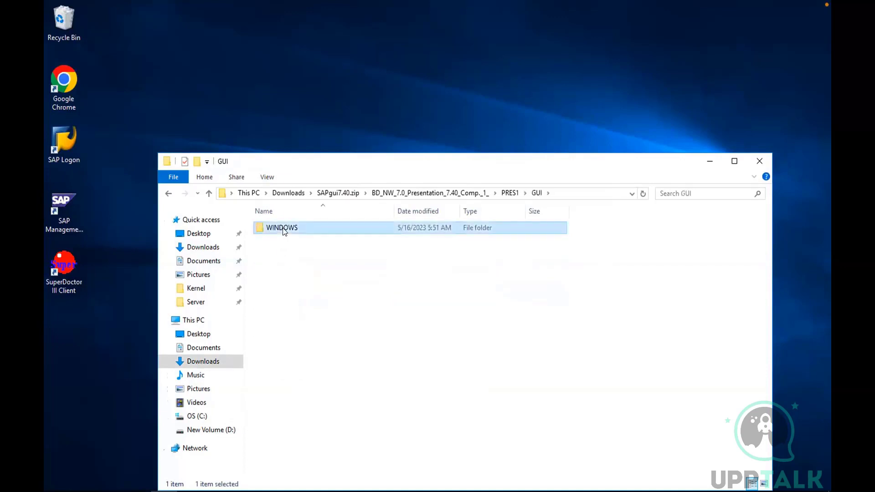
double_click(282, 230)
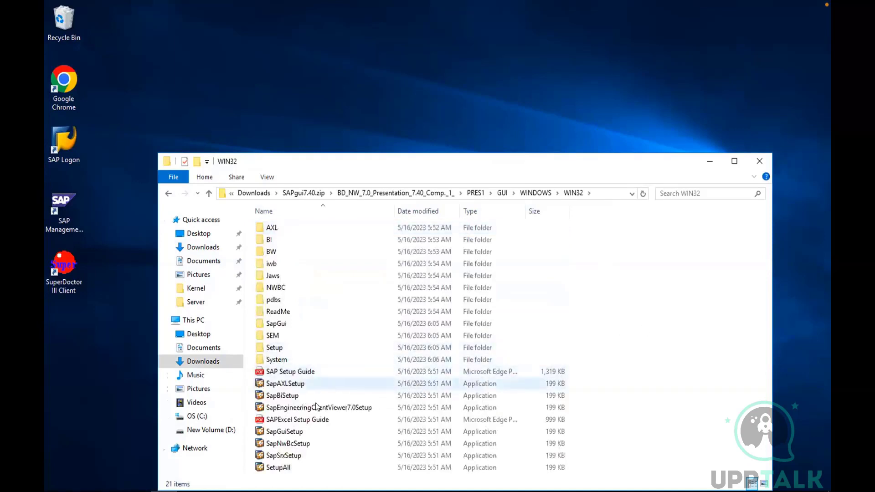
Try to run SapGuiSetup, allowing the file to run and agreeing to correct the server mode
double_click(293, 433)
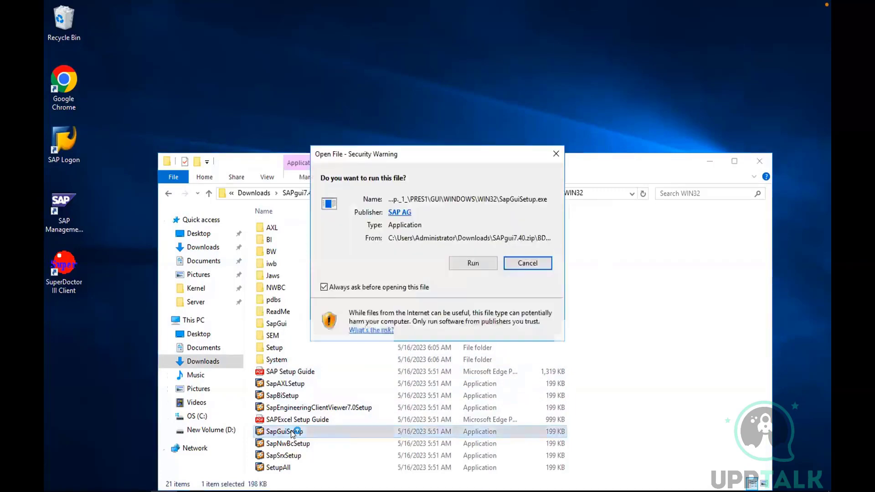
click(470, 263)
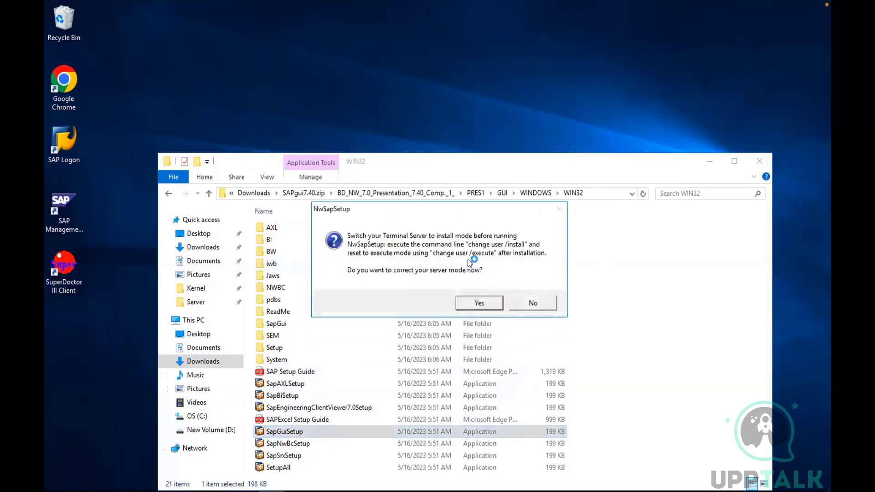
click(472, 299)
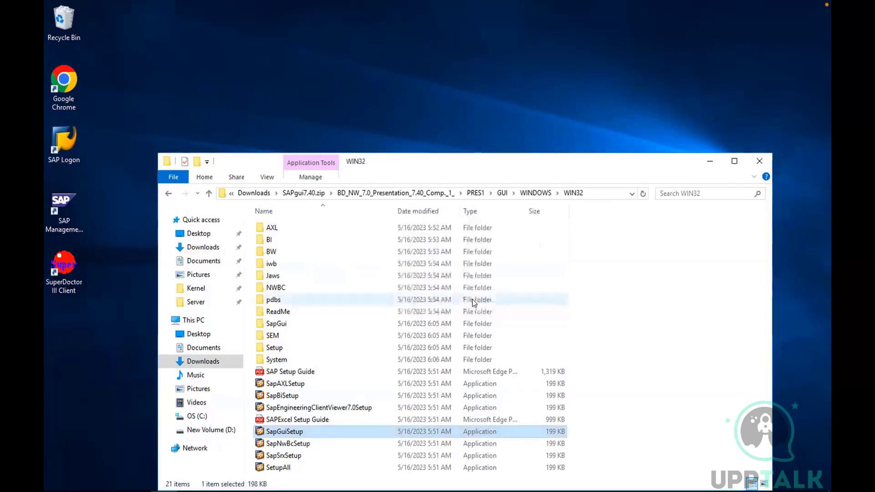
Run SapGuiSetup again, this time declining the server mode correction, to launch the SAP Front End Installer
double_click(300, 432)
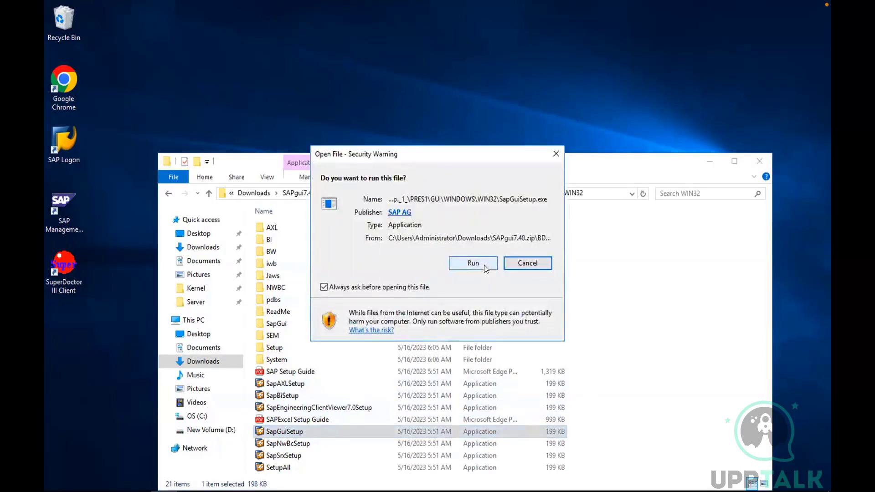
click(477, 263)
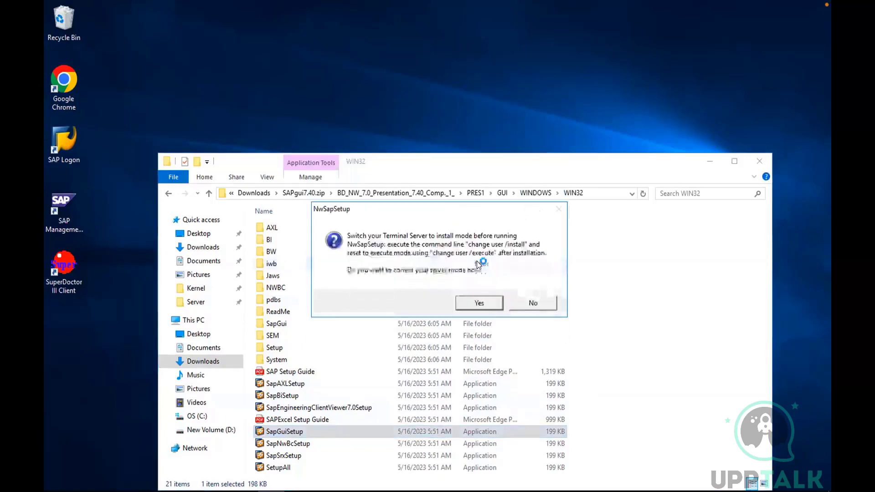
click(524, 301)
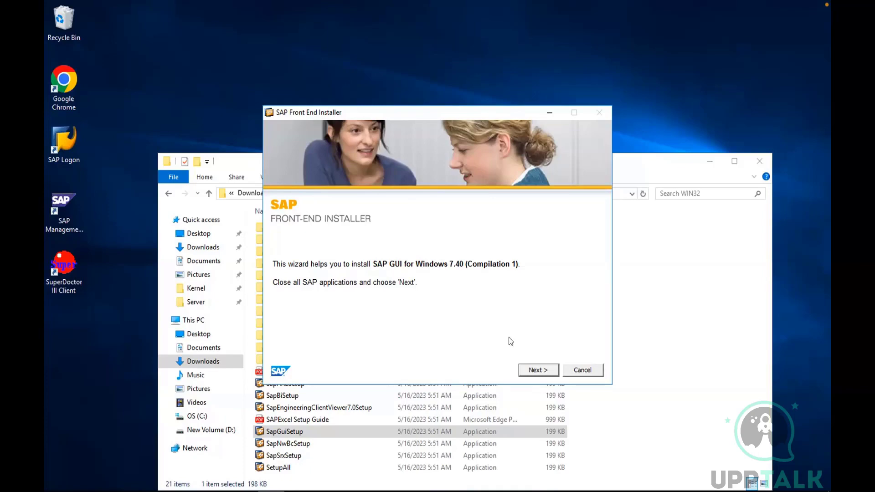
Add the KW Add-On for SAP GUI 7.40 to the installation, run it to completion, and close the installer
click(527, 368)
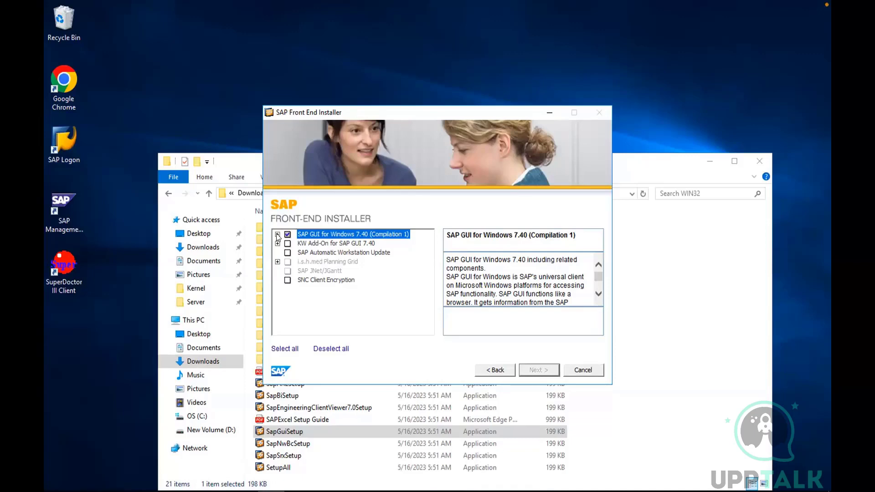
click(278, 234)
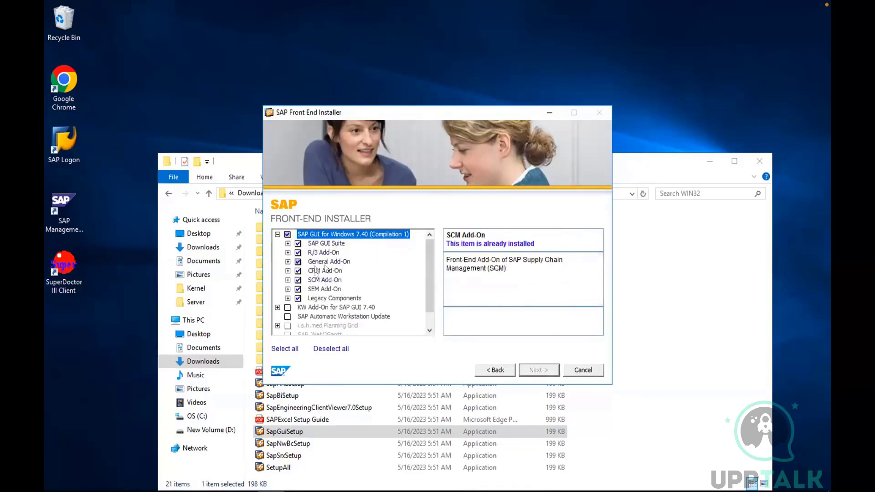
click(277, 234)
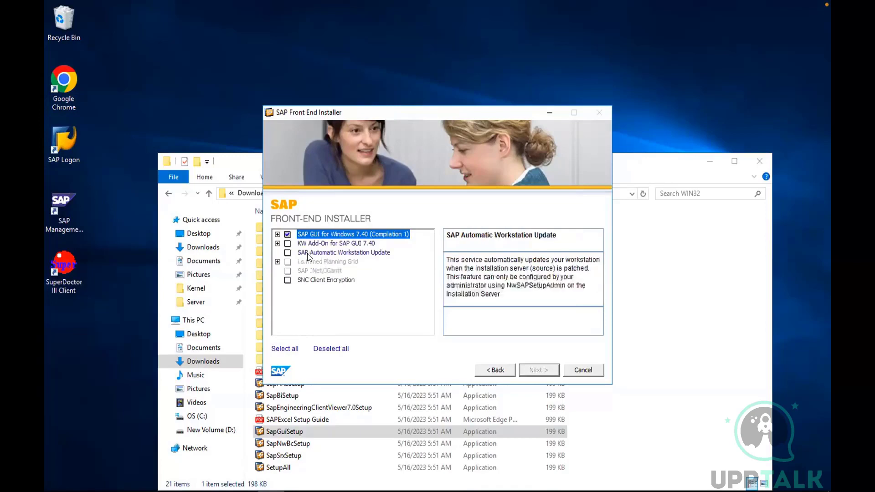
click(288, 244)
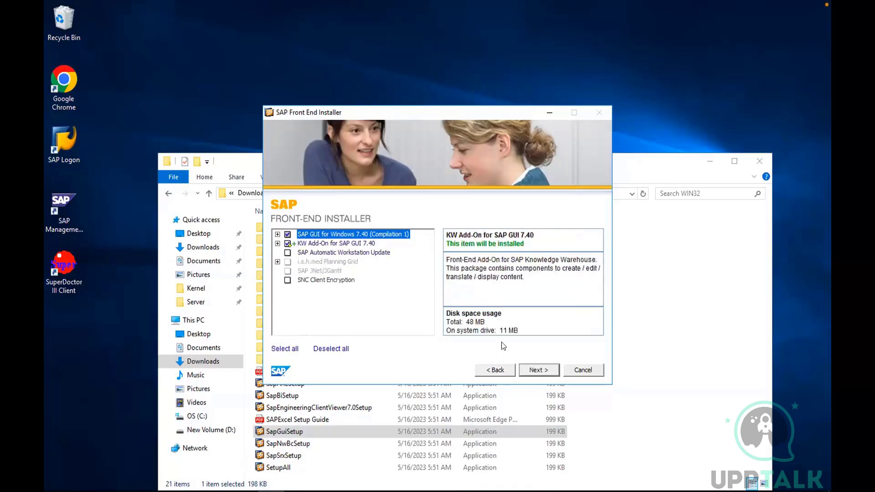
click(538, 370)
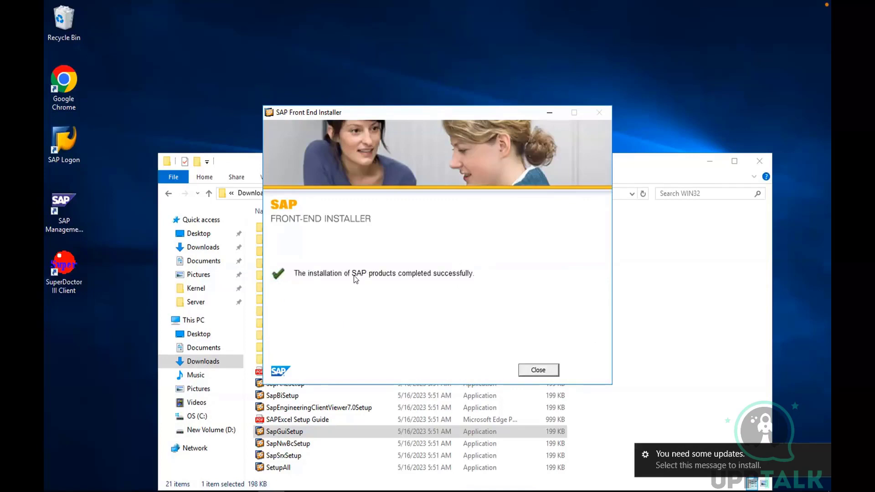
click(533, 370)
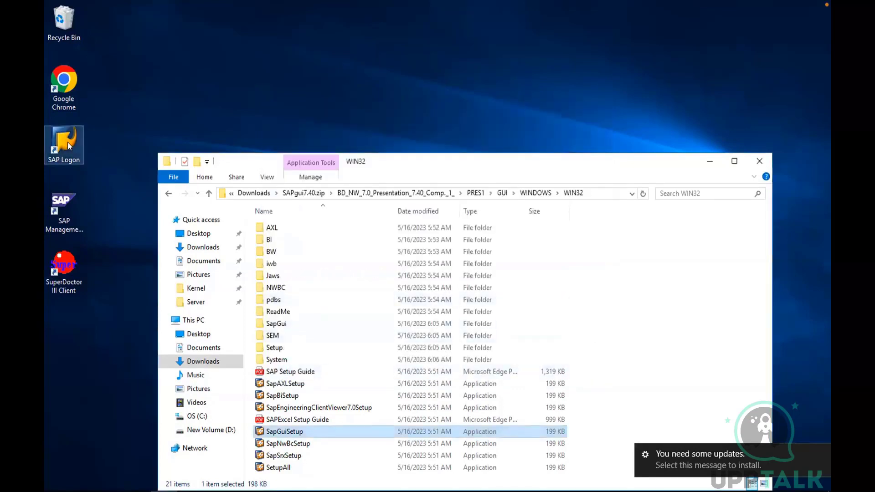
Launch SAP Logon from the desktop, allow the file to run, and move its window clear of the desktop shortcuts
double_click(67, 141)
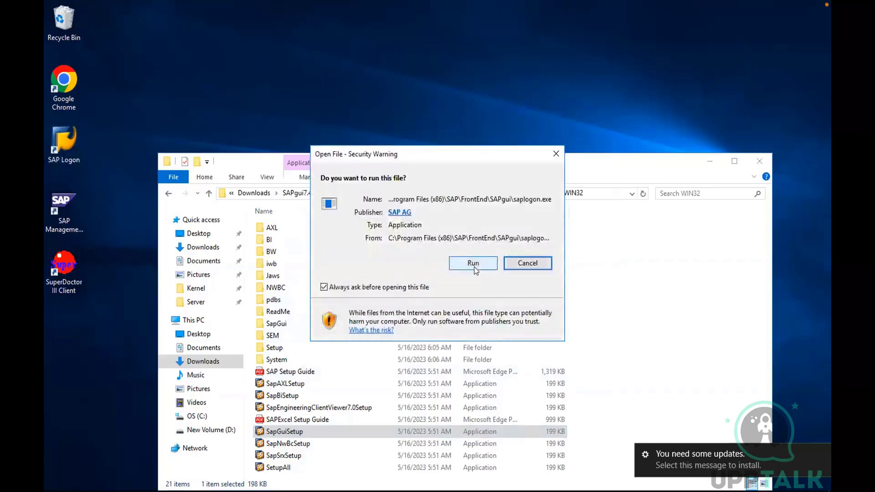
click(473, 265)
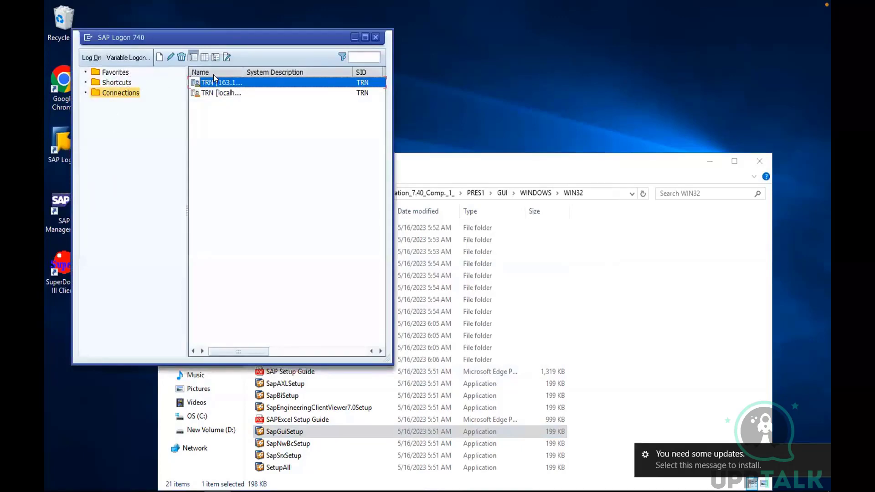
drag(186, 43, 237, 50)
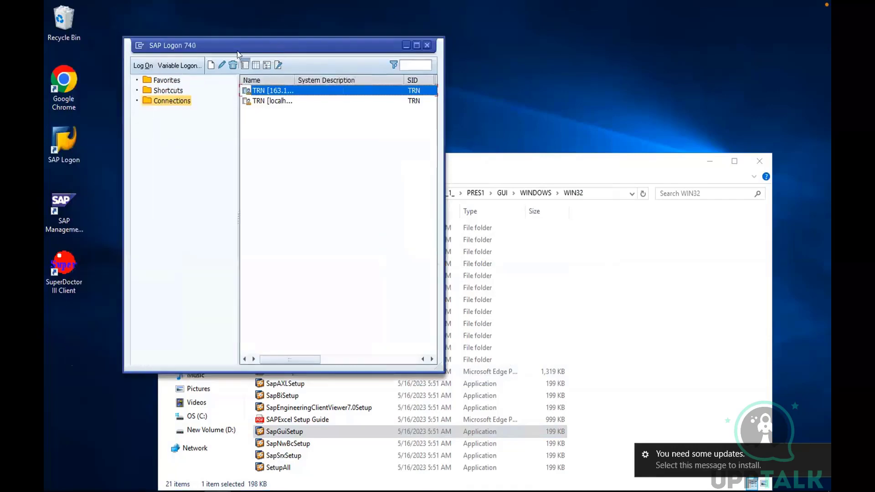
Open the SAP Logon options, review the Local and Server Configuration Files pages, and close the options
click(140, 45)
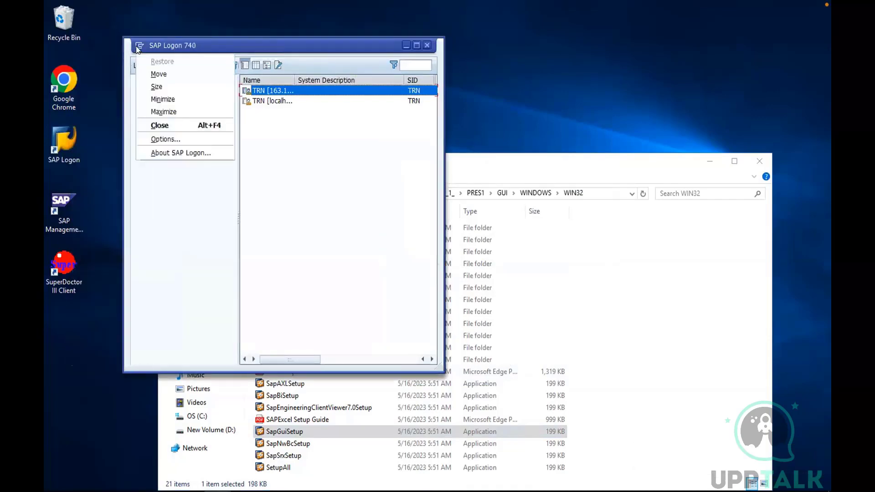
click(155, 139)
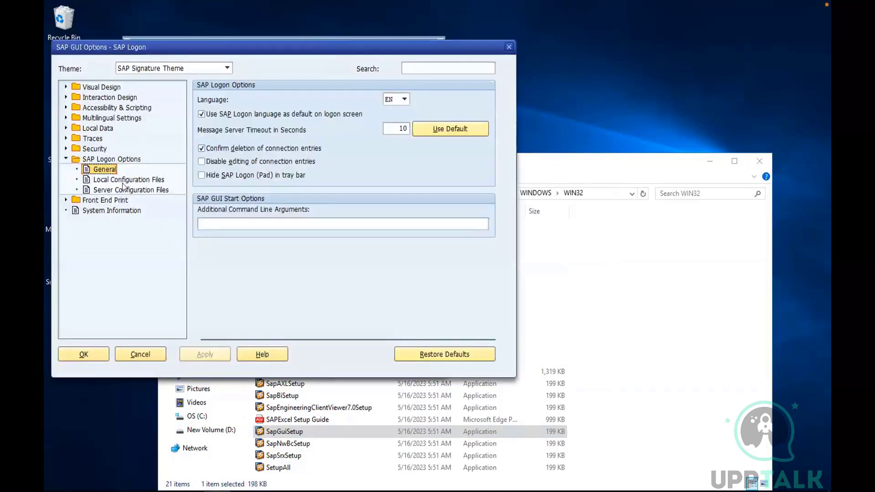
click(129, 179)
key(Down)
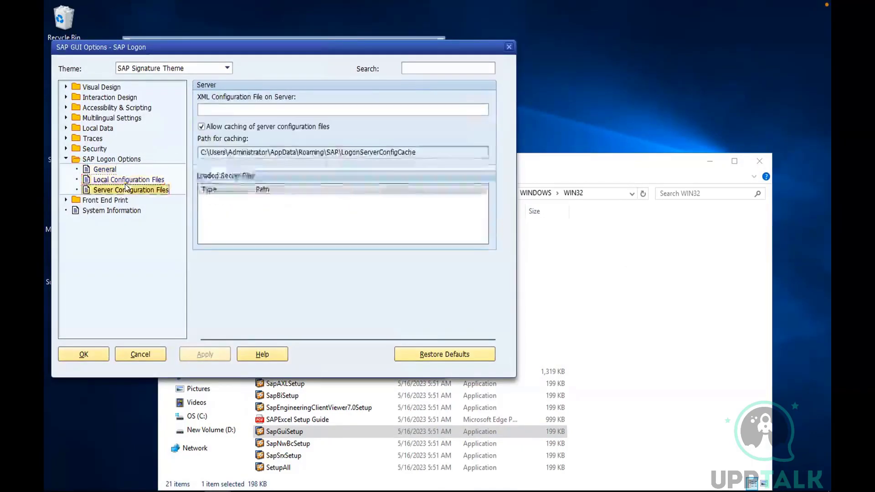
click(127, 180)
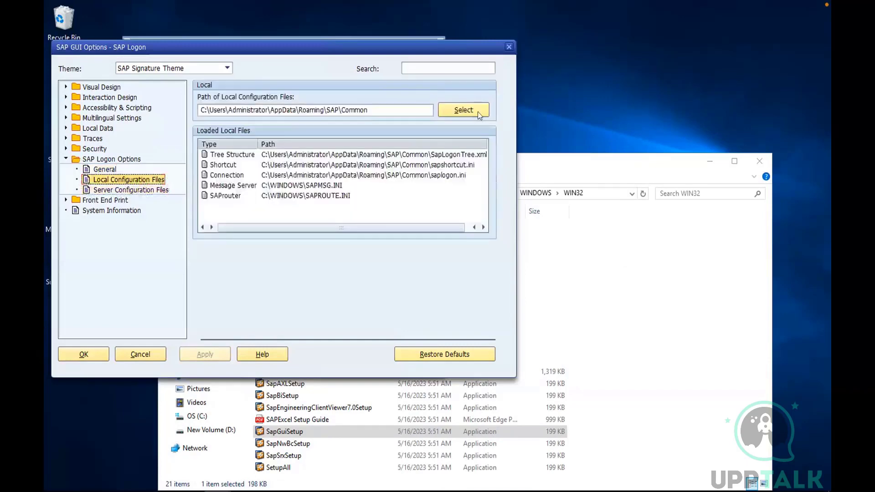
click(509, 46)
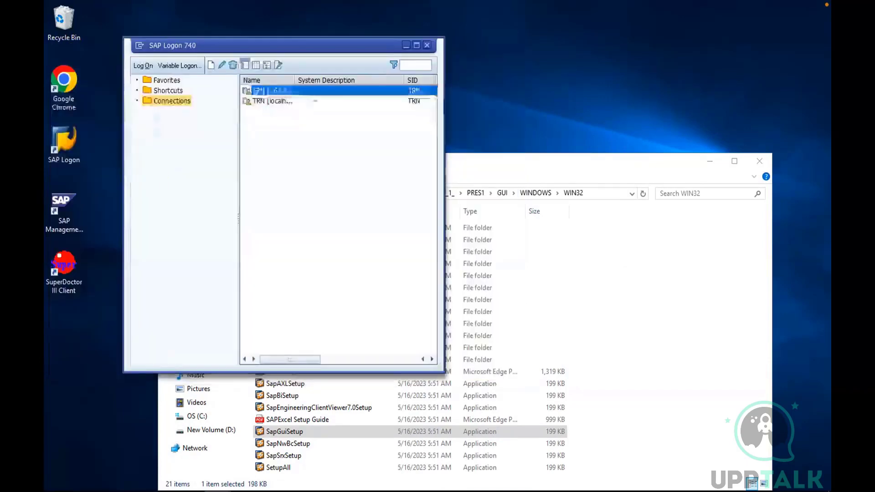
Examine the Application Server, Instance Number and System ID fields of a new User Specified System entry, and close the wizard
click(210, 65)
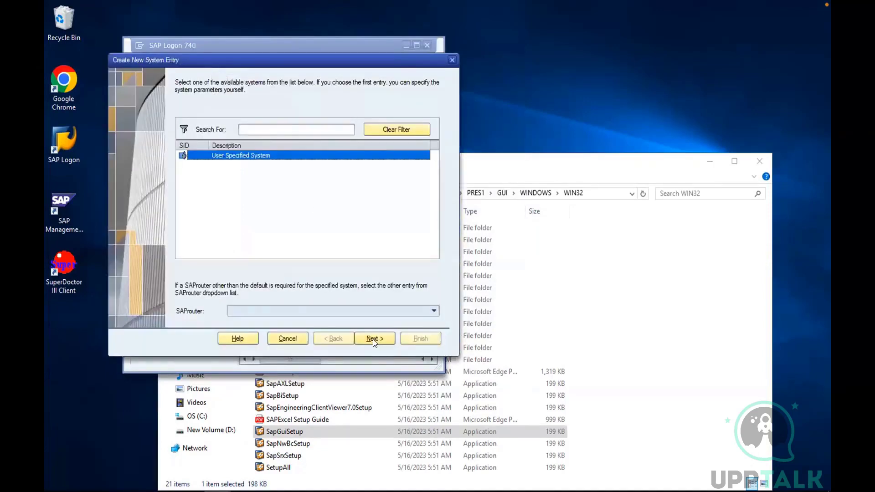
click(372, 338)
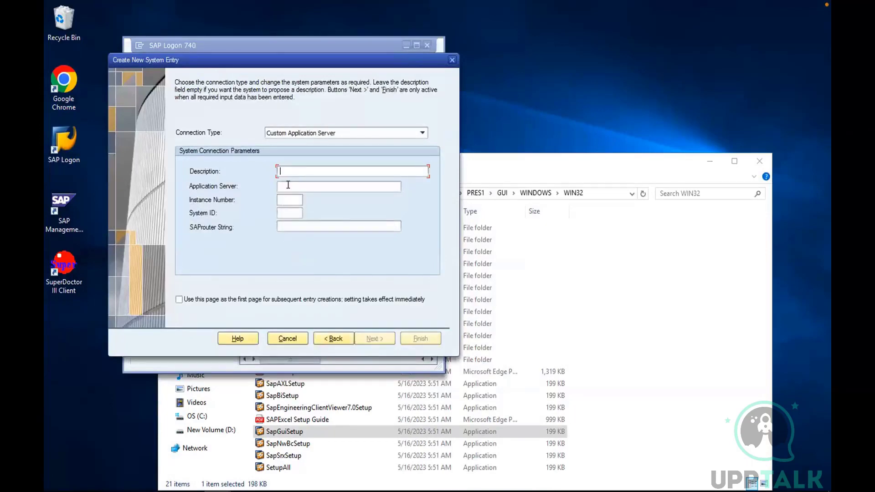
click(288, 184)
click(286, 202)
click(285, 211)
click(452, 60)
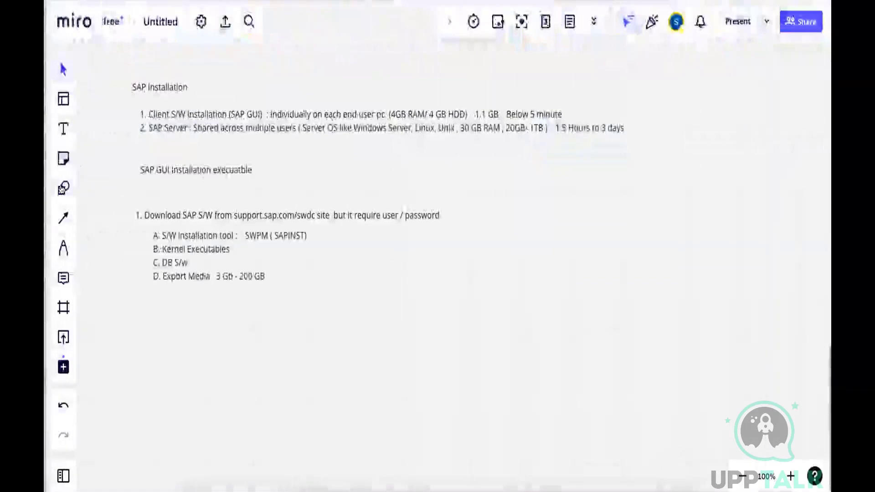
Switch to the Miro board and draw a row of four small squares beside the SAP GUI installation executable note
click(64, 188)
drag(483, 162, 506, 188)
click(64, 189)
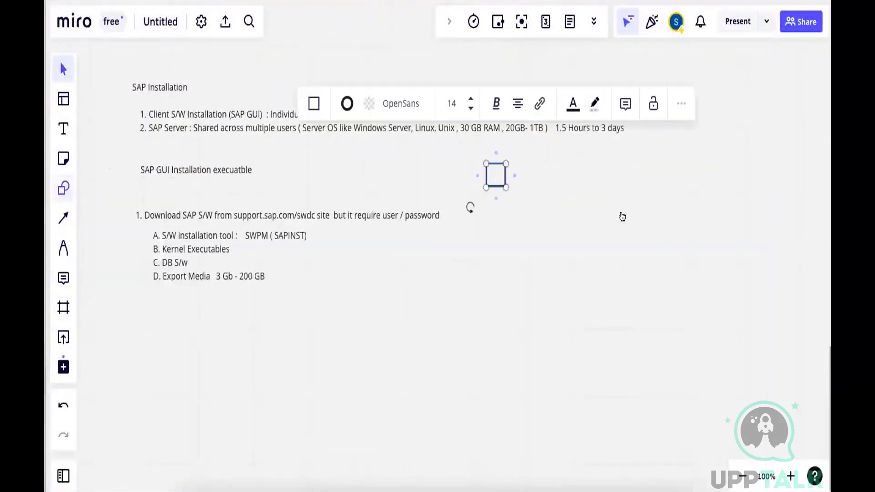
drag(532, 159, 556, 184)
click(61, 187)
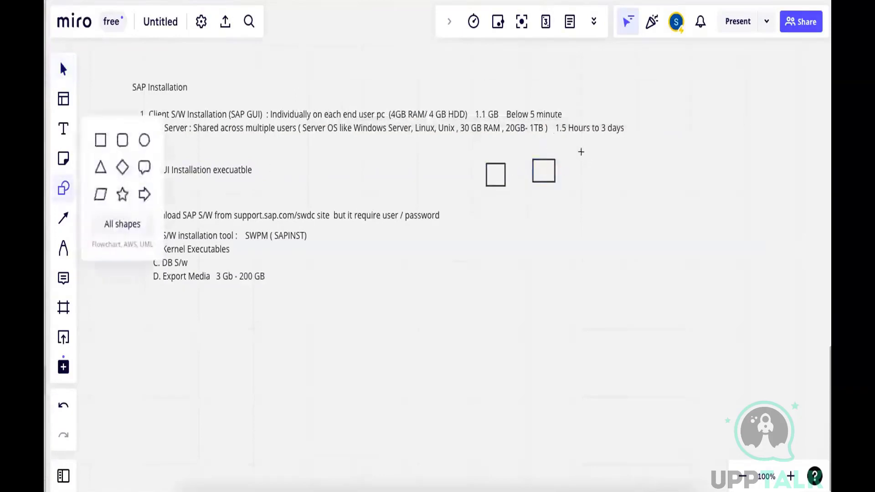
drag(582, 156, 653, 176)
key(s)
Draw a horizontal arrow beneath the four squares and add a dashed text line after the last square
click(64, 219)
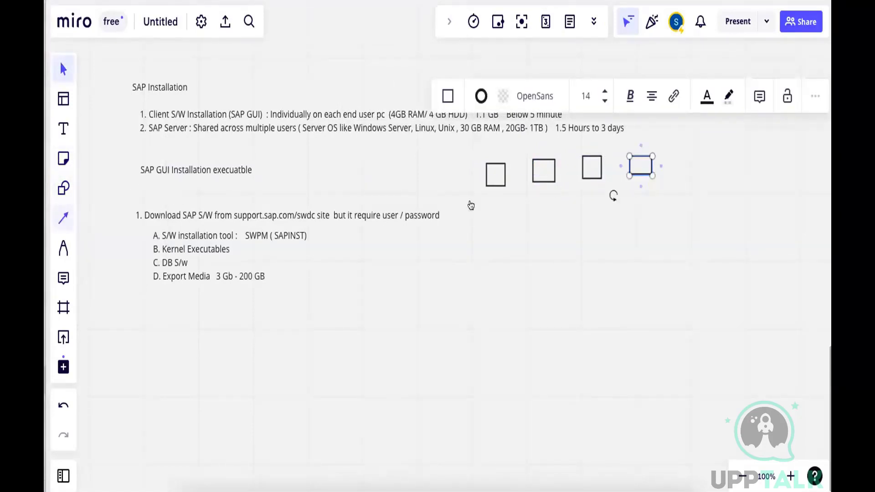
drag(469, 201, 673, 200)
click(64, 130)
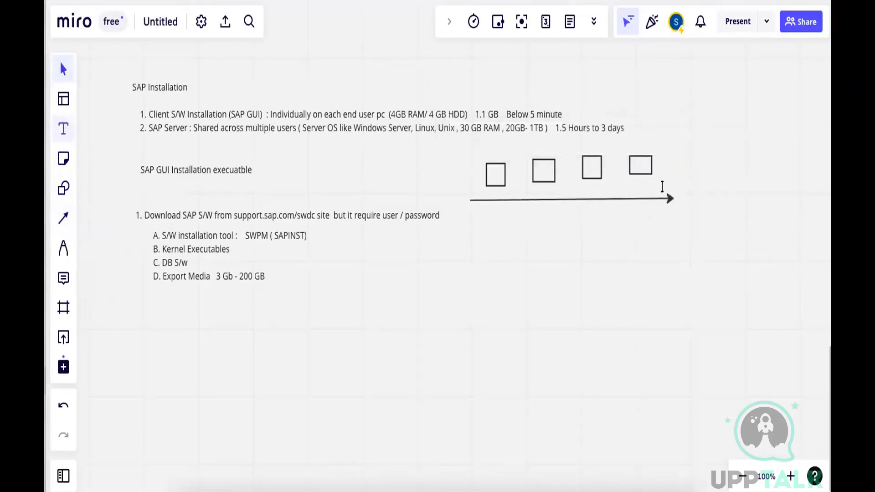
click(660, 172)
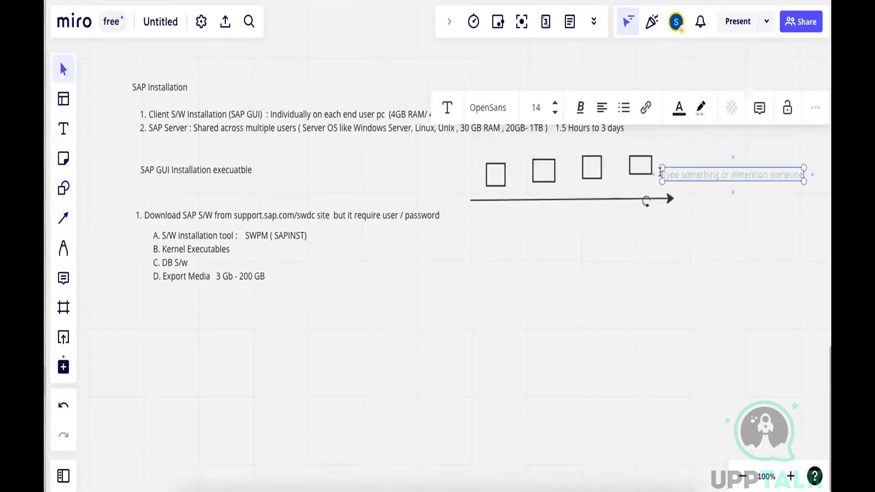
text(----------)
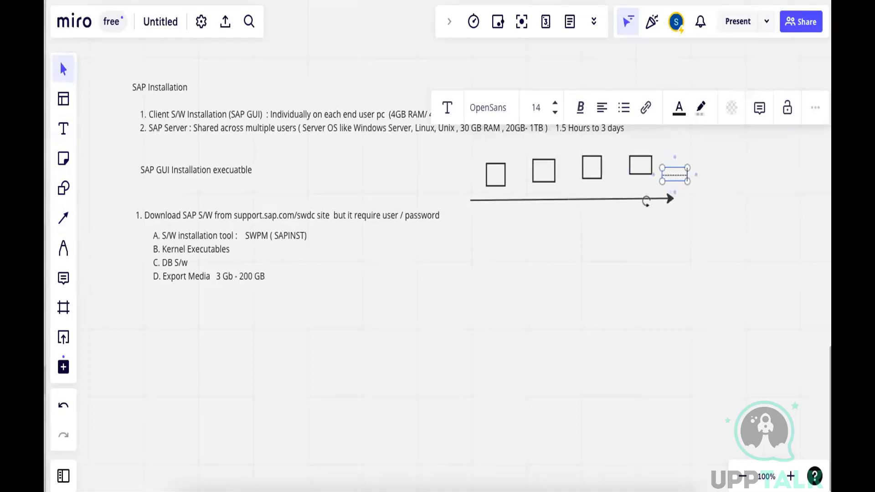
text(----)
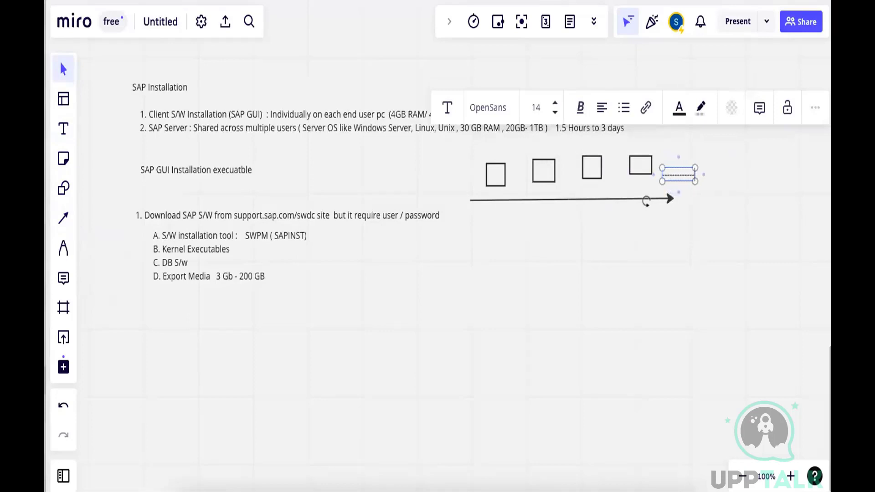
Add the text label "Client PC1" under the first square and "2" under the second square
click(59, 132)
click(476, 190)
text(Cl)
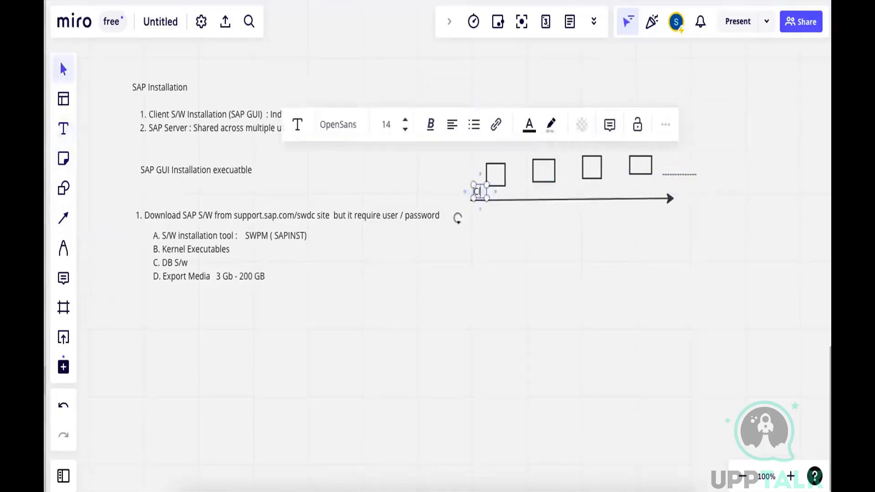
text(ient PC1)
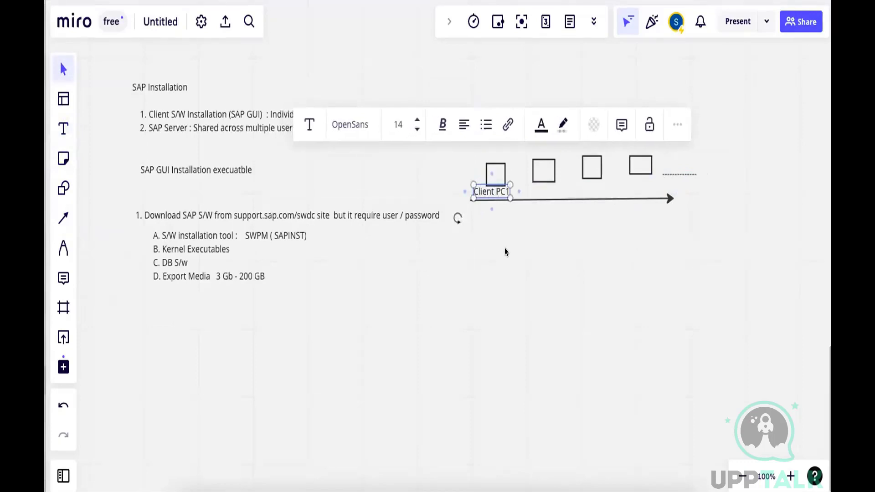
click(563, 184)
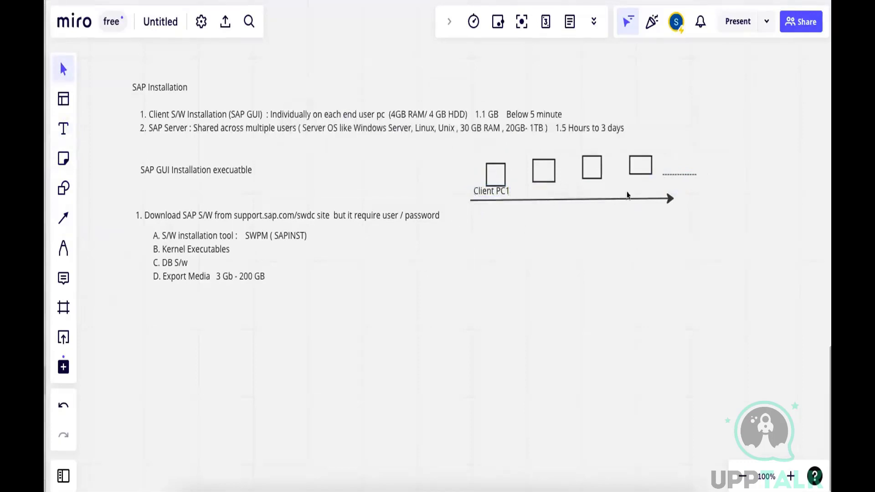
click(63, 129)
click(544, 188)
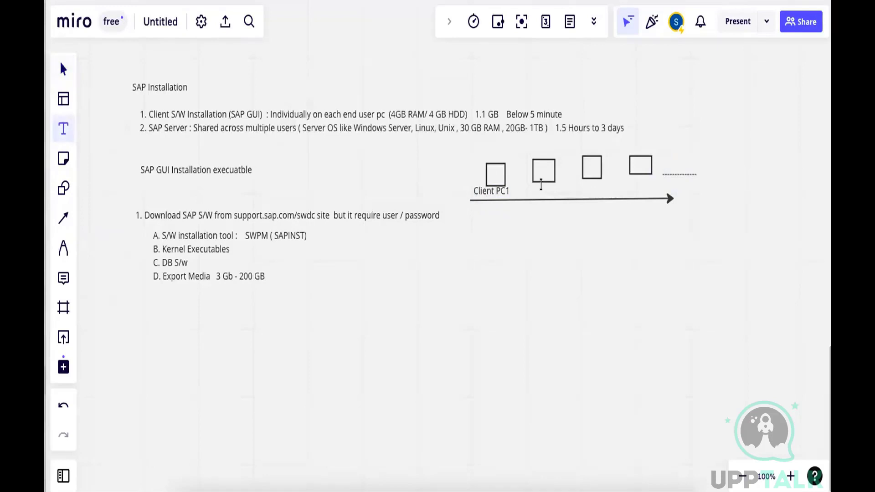
text(2)
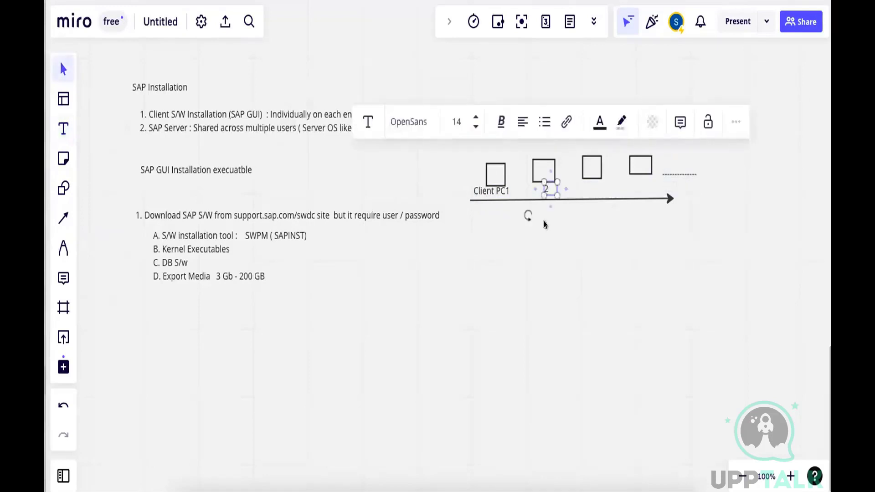
Add the text label "Sapgui" above the first square and dismiss the board navigation tip
click(62, 129)
click(476, 155)
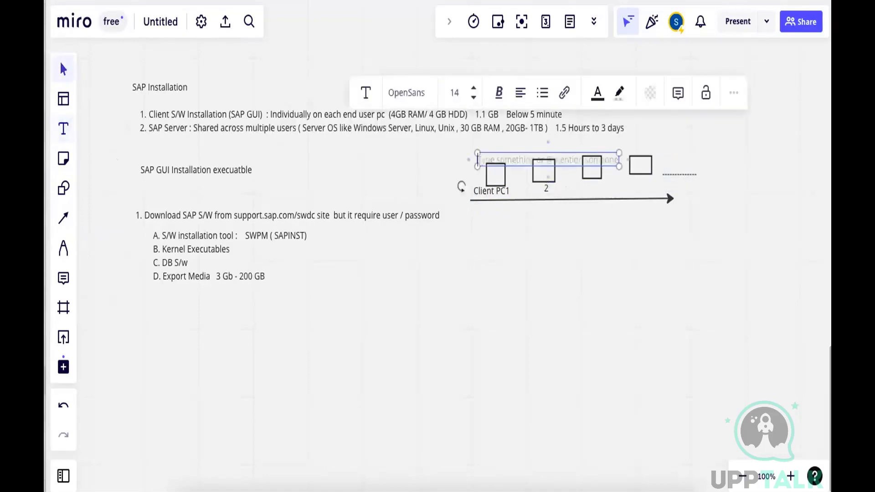
text(Sapgui)
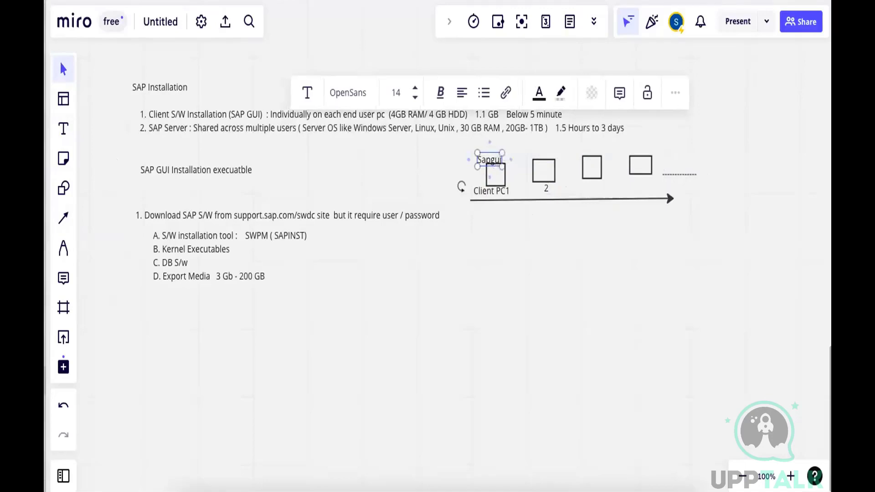
key(Escape)
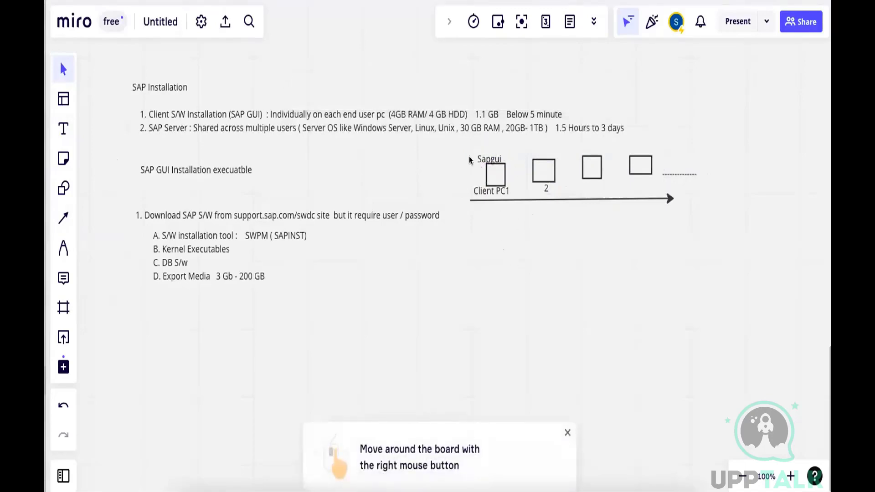
click(566, 432)
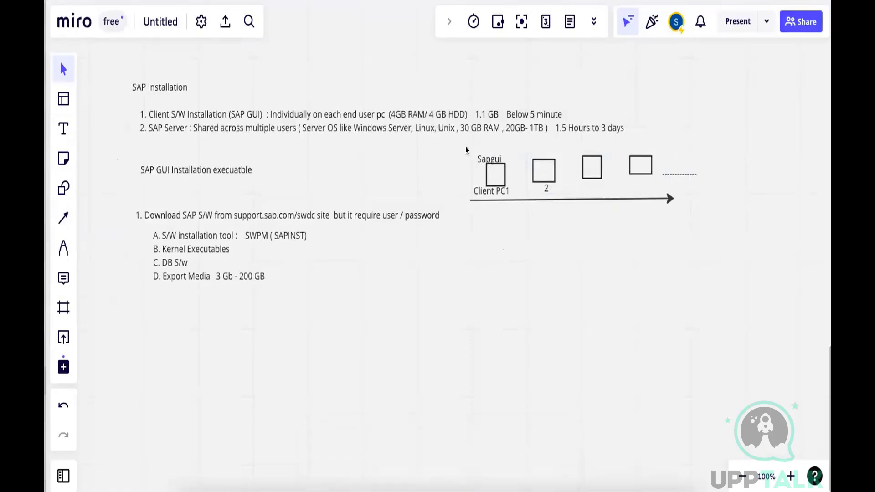
Duplicate the first square with its labels and place the copied "Sapgui" label above the second square
drag(466, 146, 447, 165)
key(ctrl+c)
key(ctrl+v)
drag(513, 184, 544, 150)
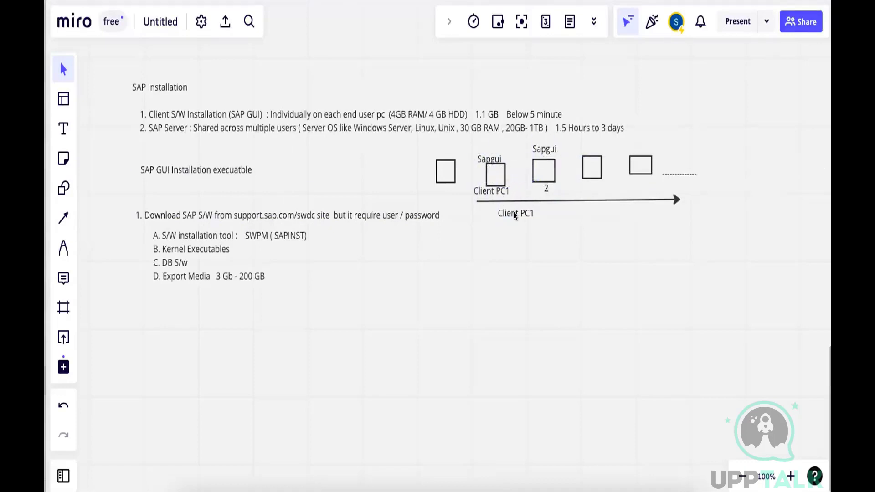
Place the copied "Client PC1" label under the square following the one marked 2 and change its text to "Client PC3"
drag(514, 214, 552, 194)
click(541, 184)
drag(540, 183, 600, 192)
double_click(606, 190)
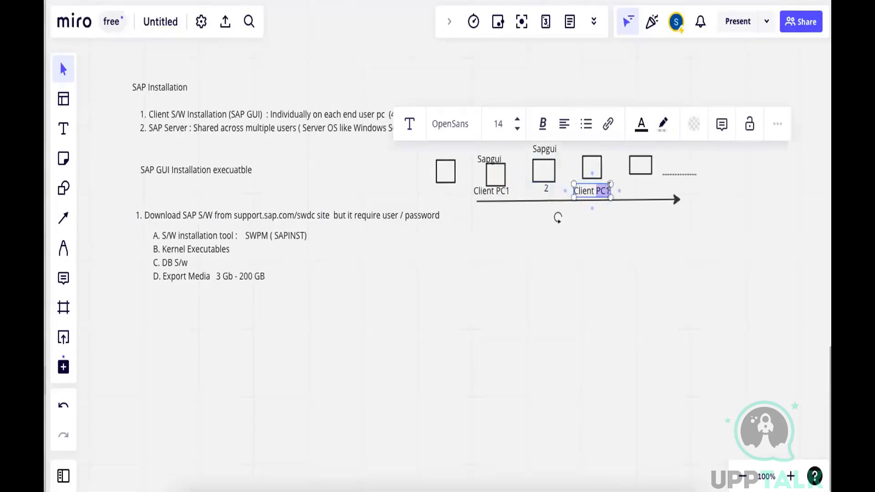
text(PC3)
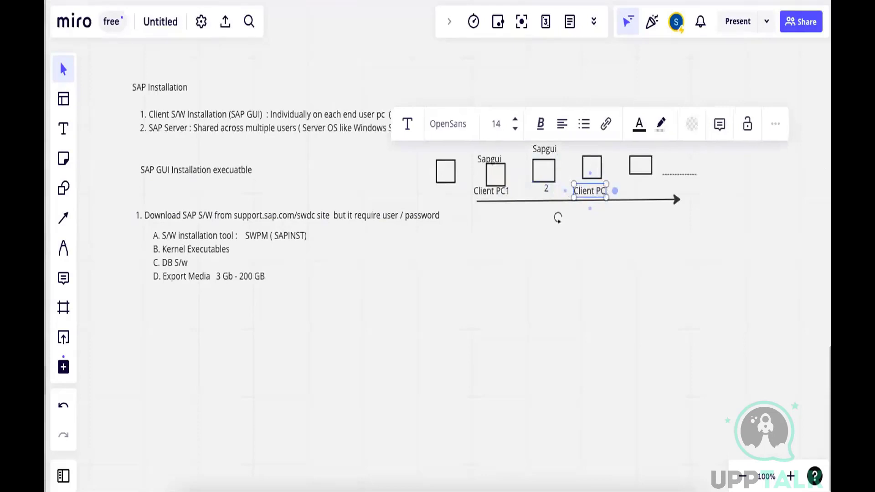
click(617, 214)
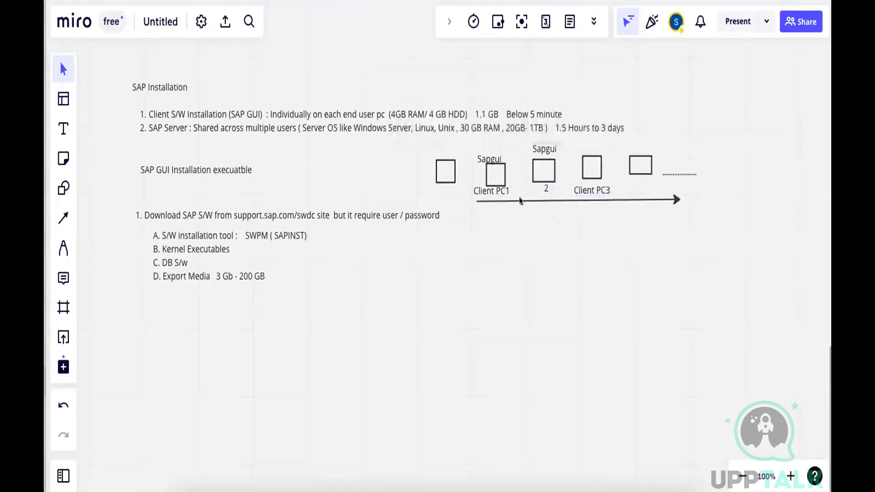
Extend the tail of the horizontal arrow so it starts beneath the leftmost square
click(477, 202)
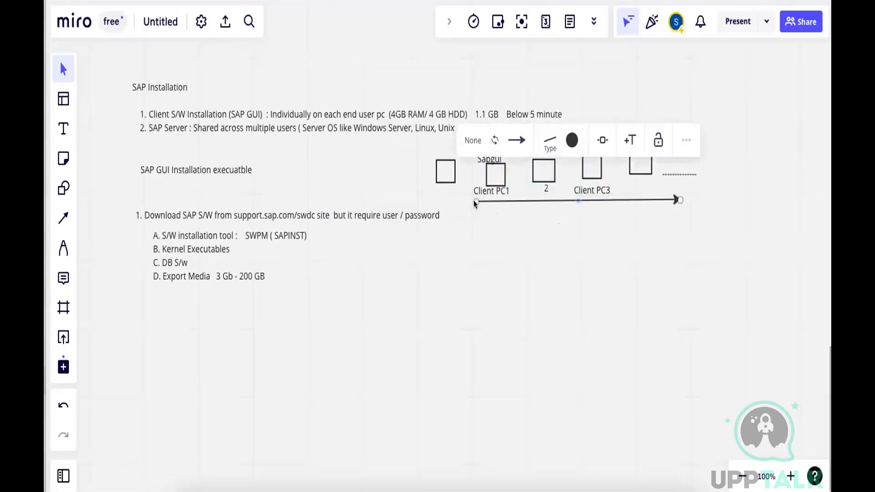
drag(477, 201, 436, 201)
click(491, 242)
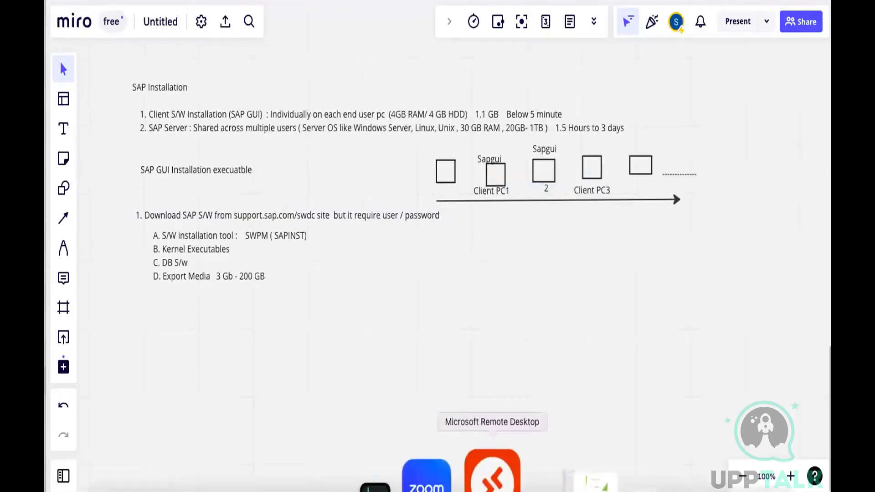
Switch to Microsoft Remote Desktop, open C:\SAPSoftware\Client in File Explorer and widen the Size column to check the SAP GUI archive
click(492, 474)
click(492, 474)
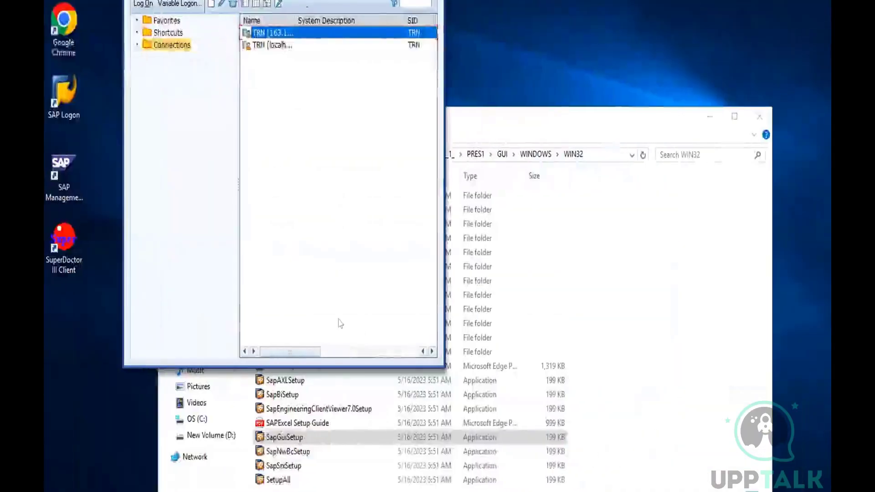
click(577, 209)
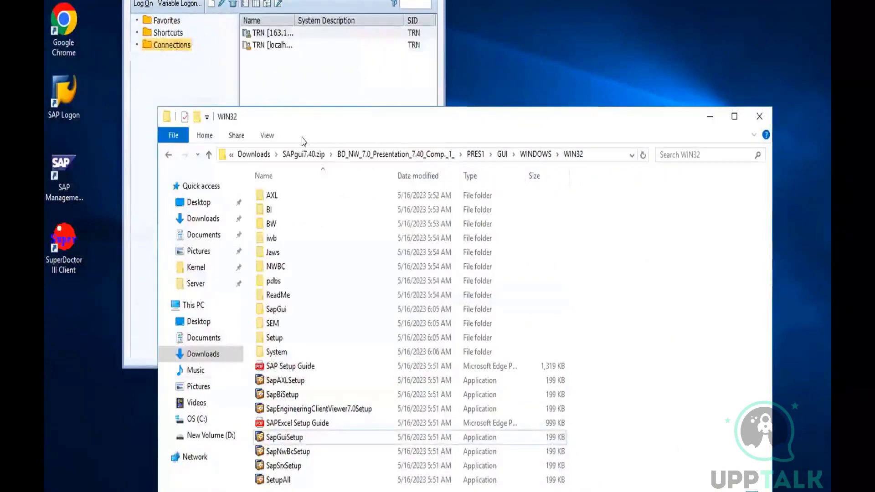
click(201, 419)
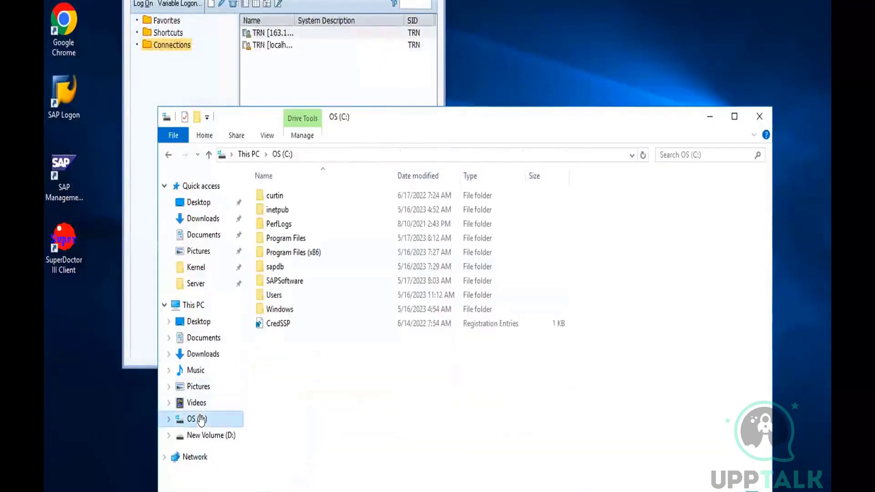
double_click(274, 281)
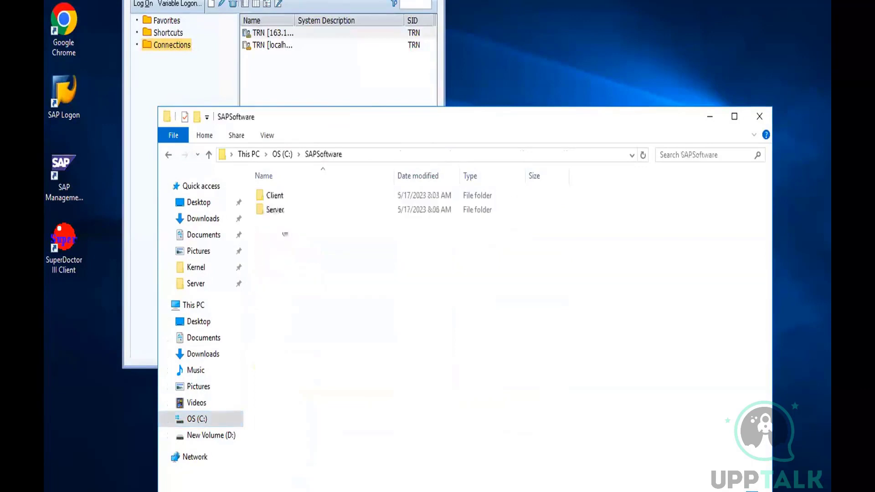
double_click(274, 197)
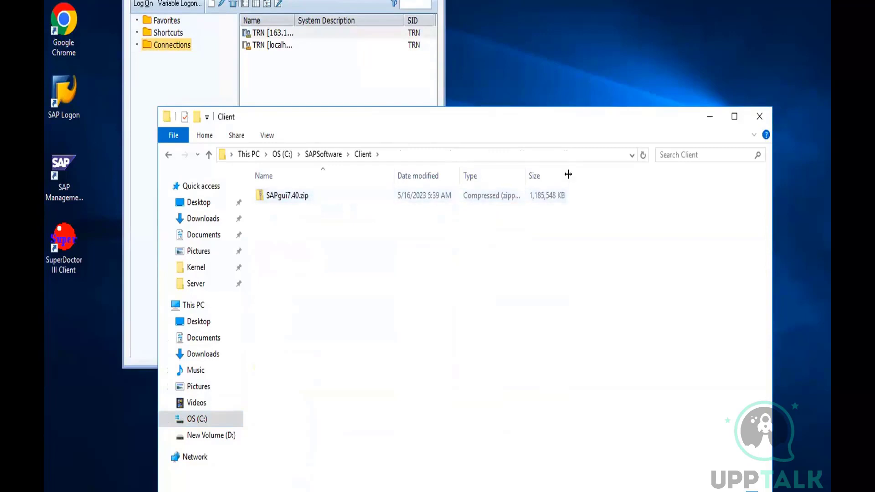
drag(565, 174, 577, 174)
Switch back to the Miro board and draw a rectangle beneath the arrow containing the text "SAP S/W"
key(alt+Tab)
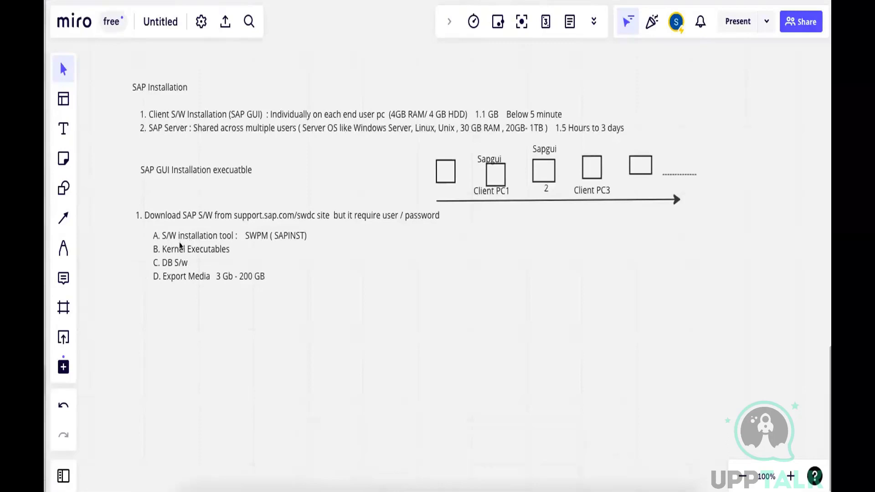
click(63, 188)
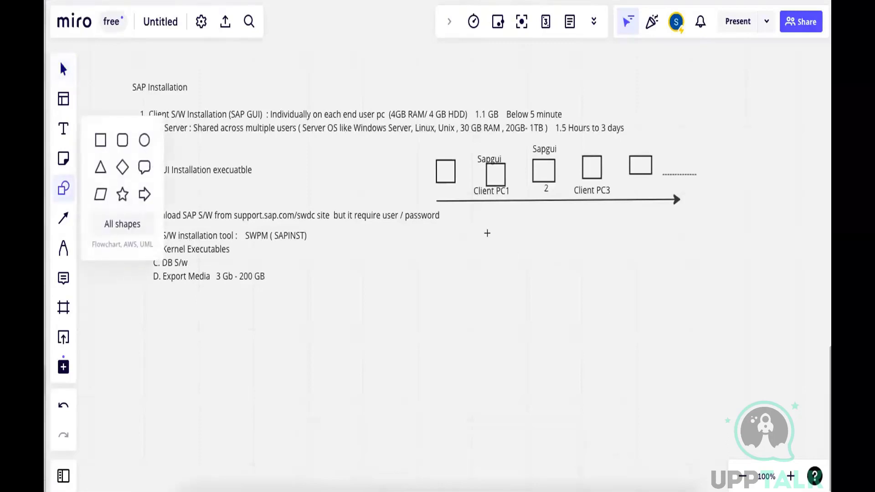
drag(489, 233, 587, 287)
text(SAP )
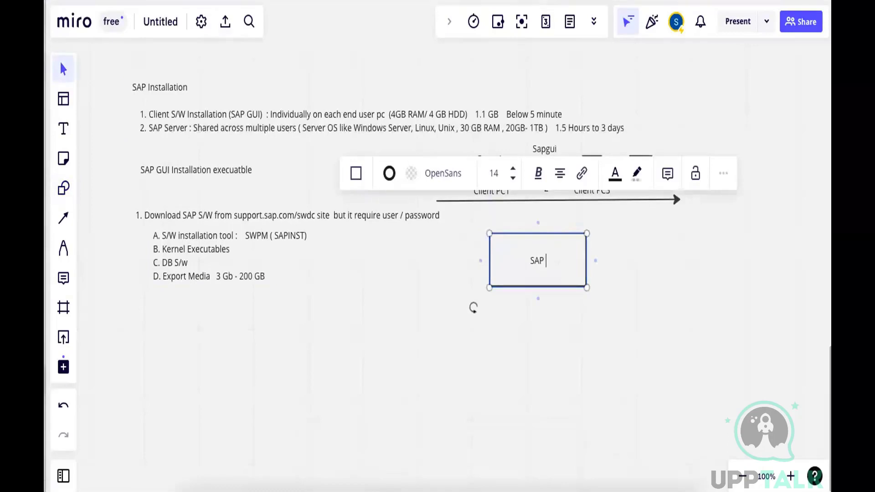
text(S/W)
click(606, 263)
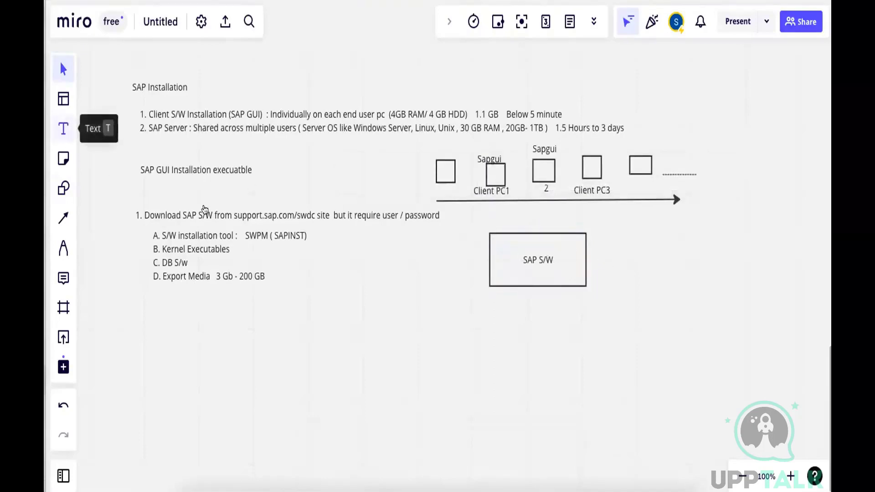
Add a text block below and beside the SAP S/W rectangle with the lines "SID :" and "Instance Number", widened to fit each line
click(63, 130)
click(383, 292)
text(S)
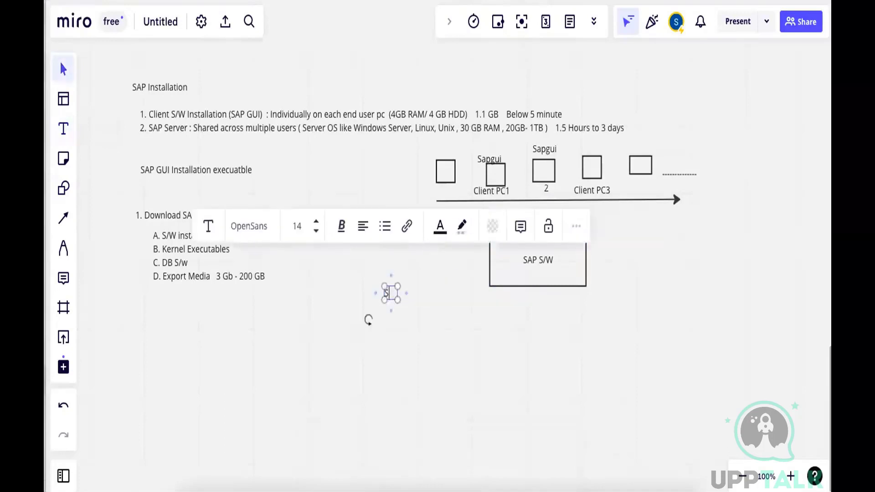
text(ID :)
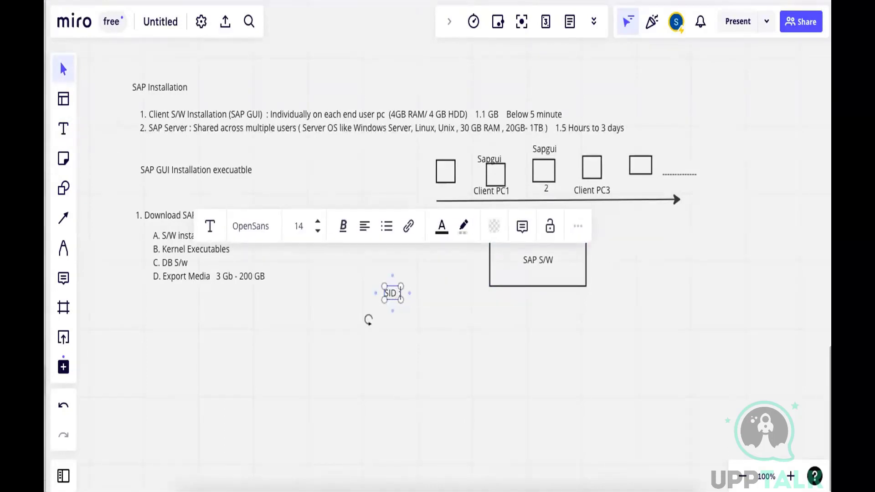
key(Return)
text(Insta)
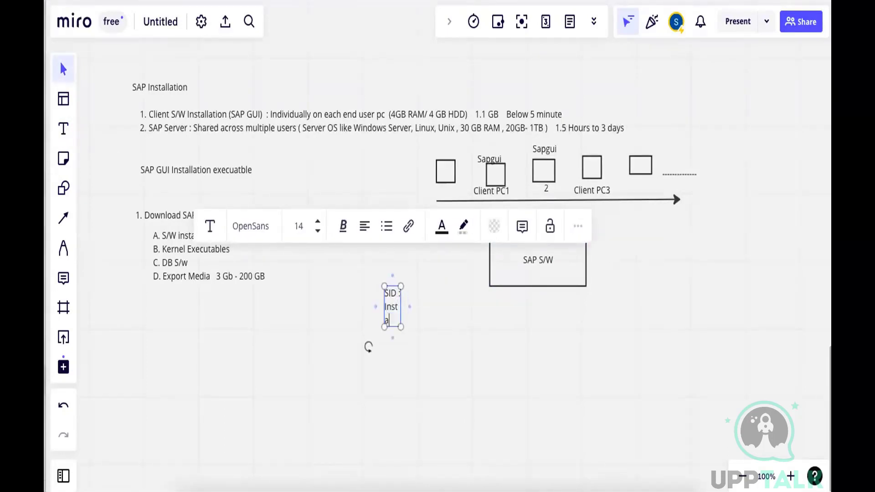
text(nce Number)
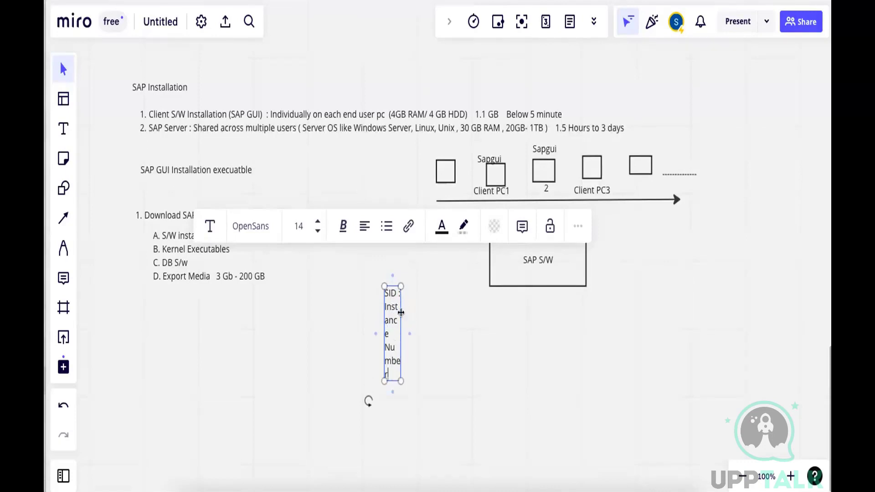
drag(401, 312, 460, 309)
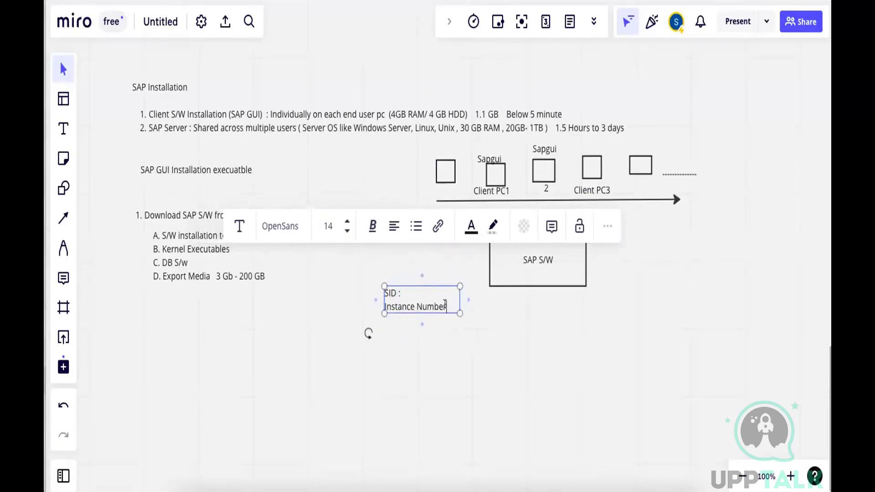
Add a colon after "Instance Number" and append the lines "Master Password:" and "DDIC / SAP*" to the text block
text(:)
key(Return)
text(Ma)
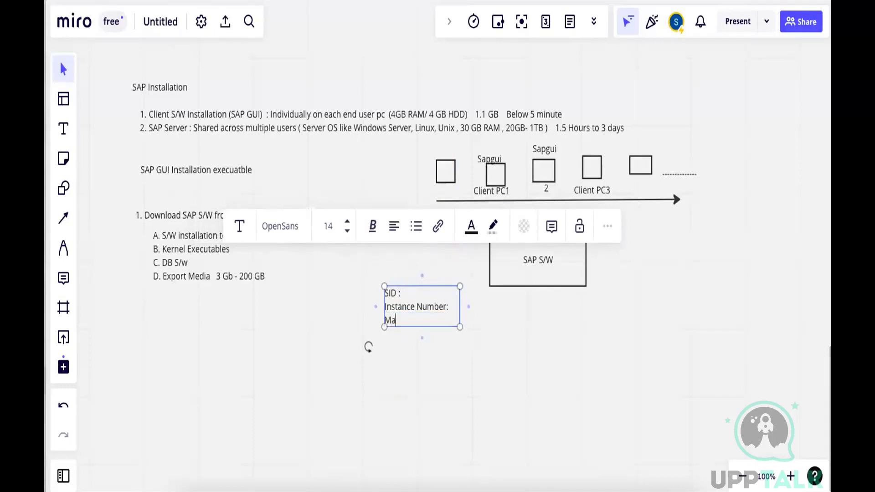
text(ster Password:)
key(Return)
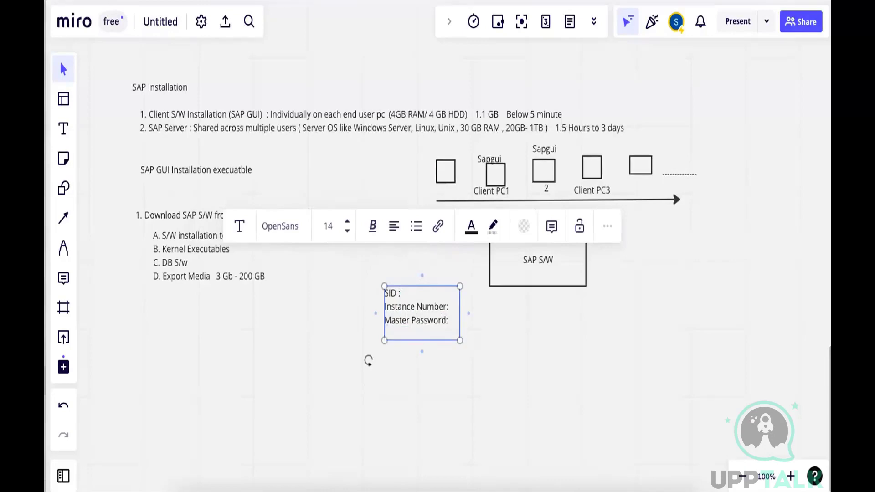
text(DDIC / SAP*)
click(508, 322)
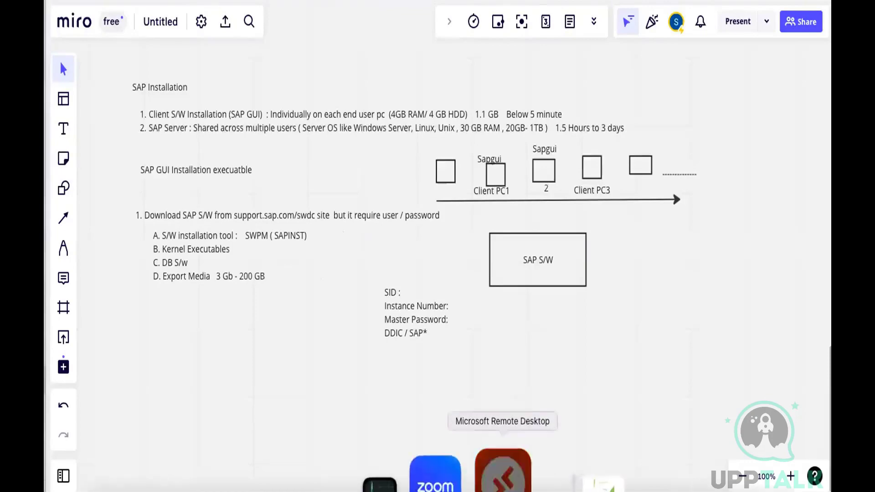
Switch to Microsoft Remote Desktop and minimize the File Explorer and SAP Logon windows
click(503, 484)
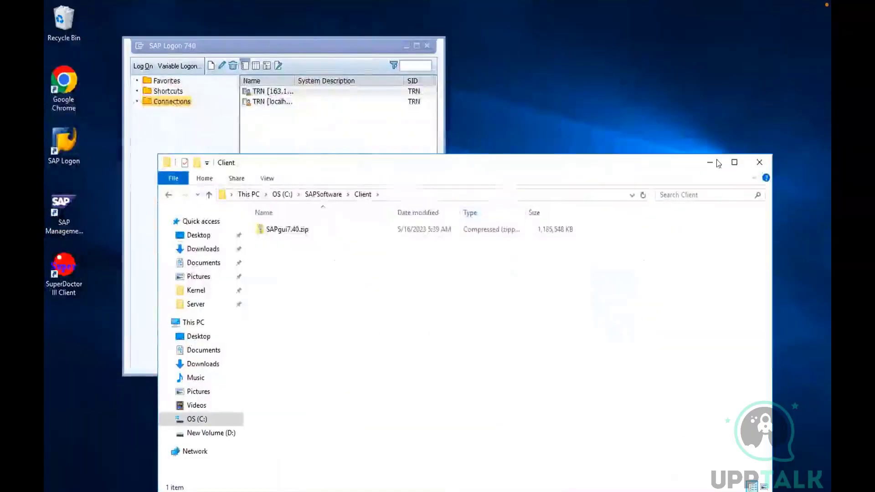
click(711, 163)
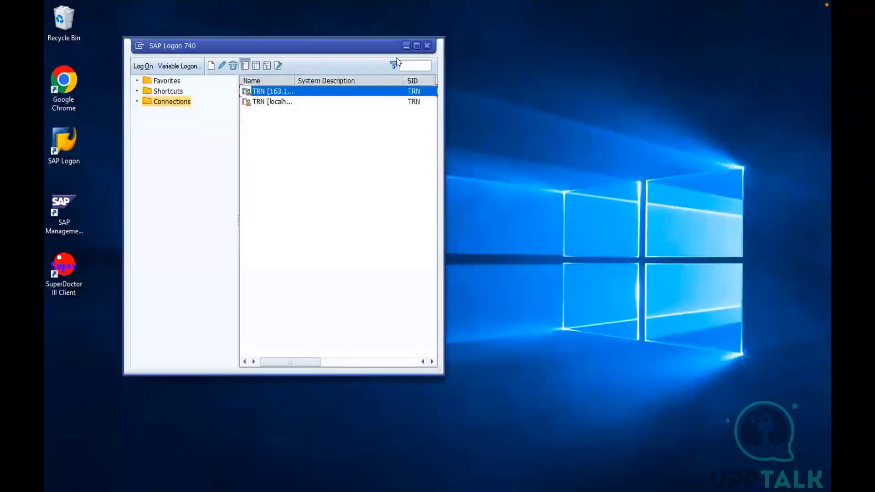
click(405, 45)
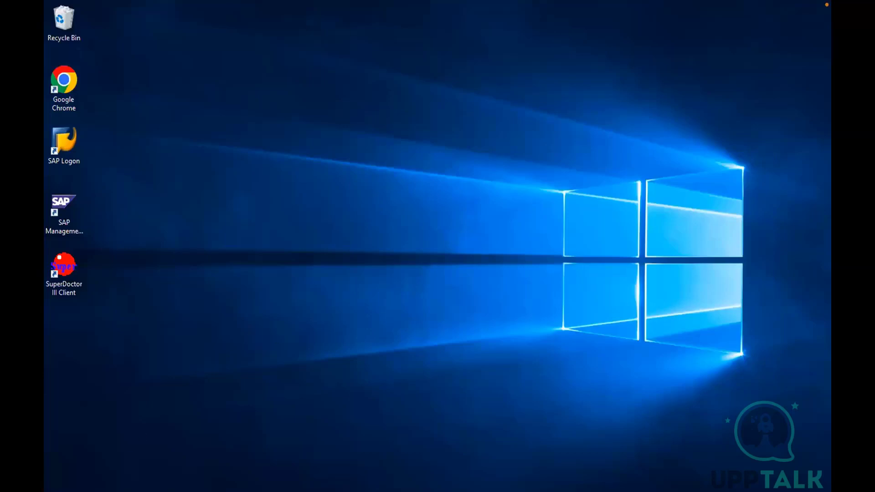
Check the server's Windows version by running winver in Command Prompt, and close both windows
click(82, 491)
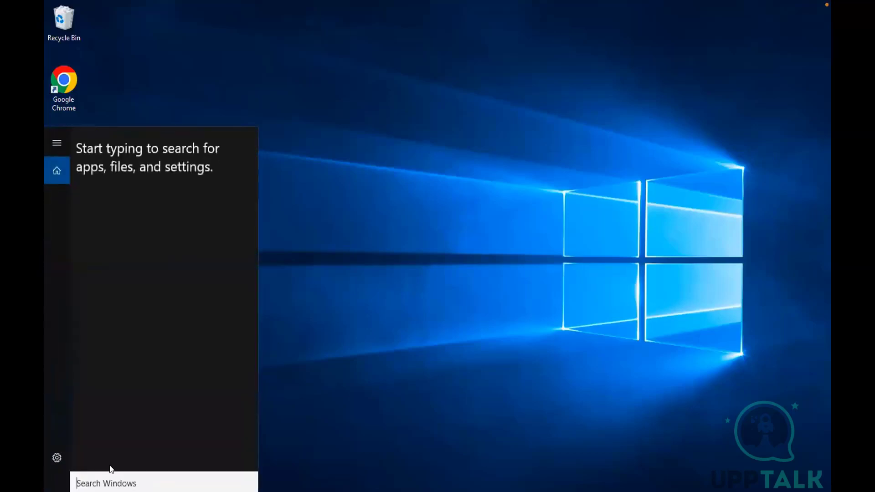
text(cmd)
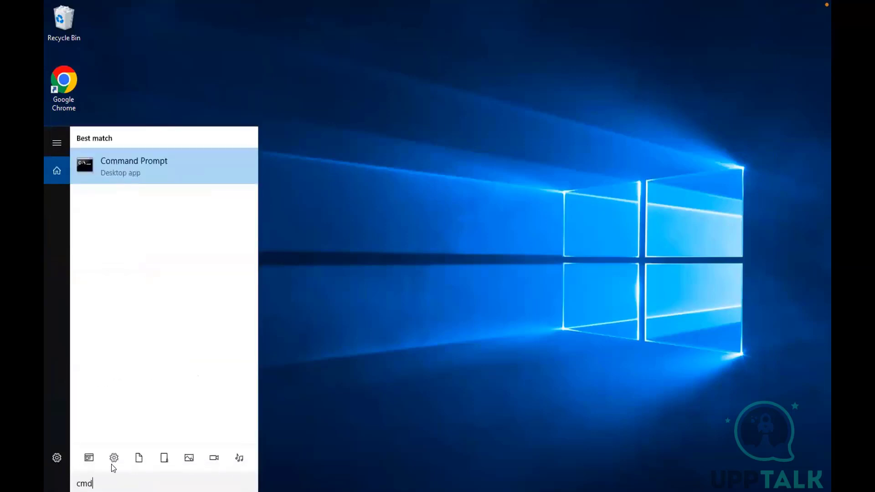
key(Return)
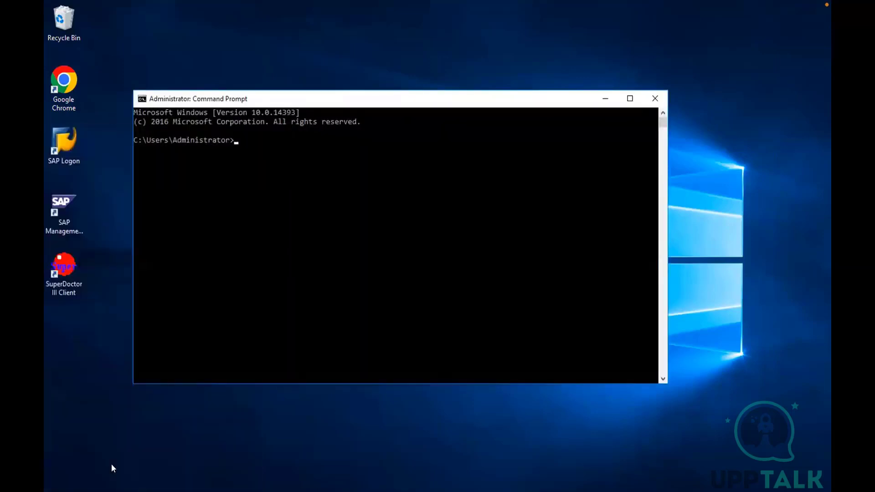
text(winver)
key(Return)
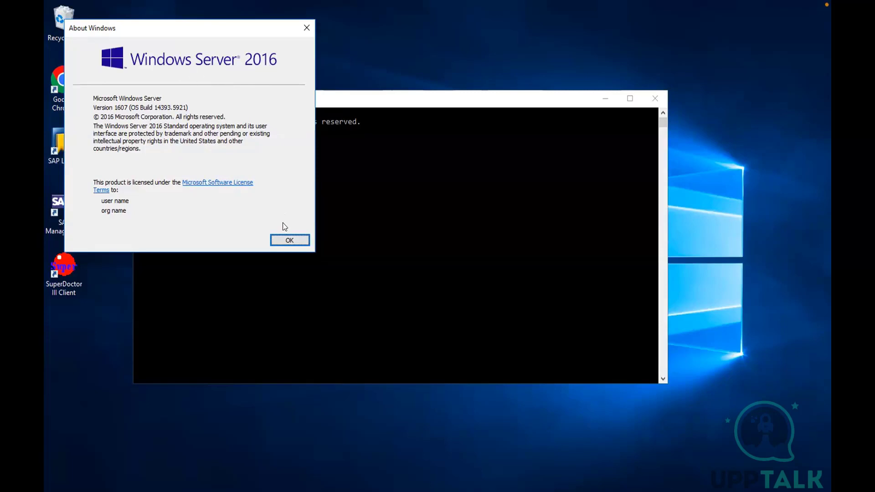
click(283, 240)
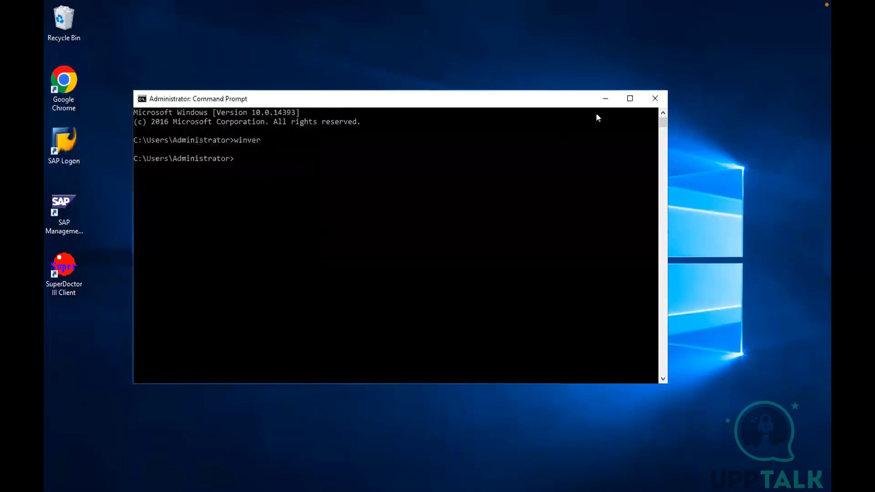
click(654, 98)
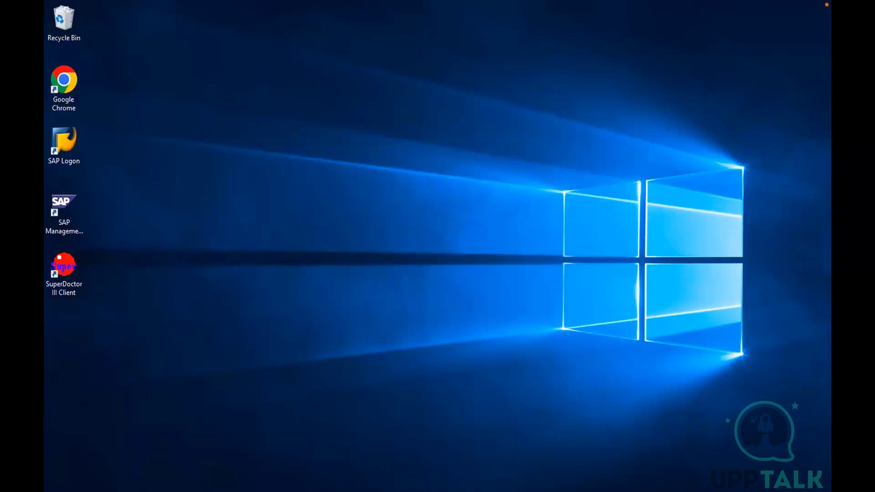
Open Task Manager and examine the server's CPU and memory performance details
right_click(335, 487)
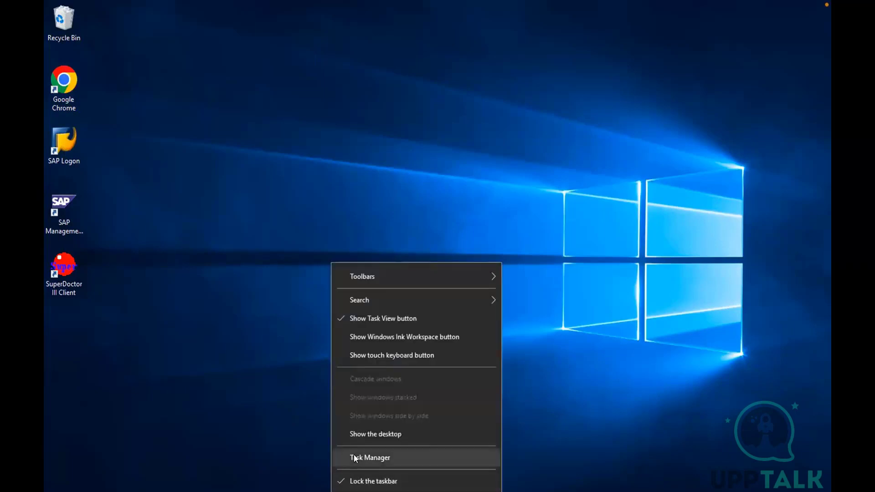
click(354, 455)
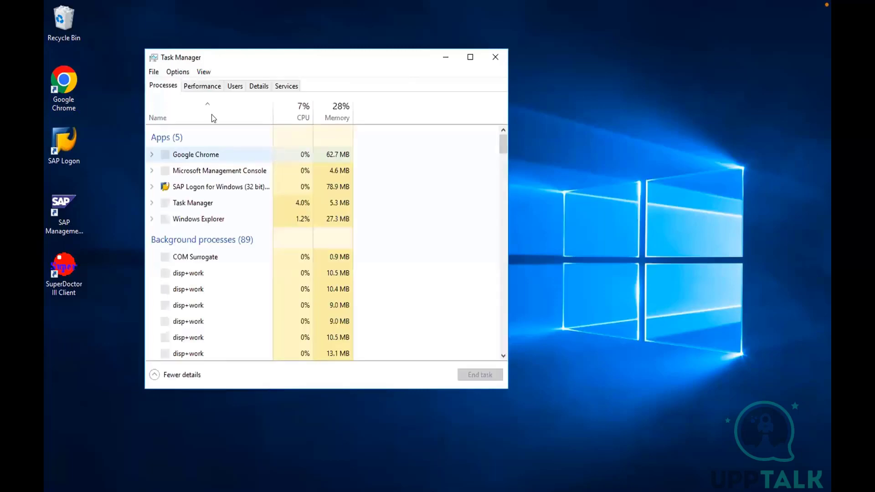
click(205, 89)
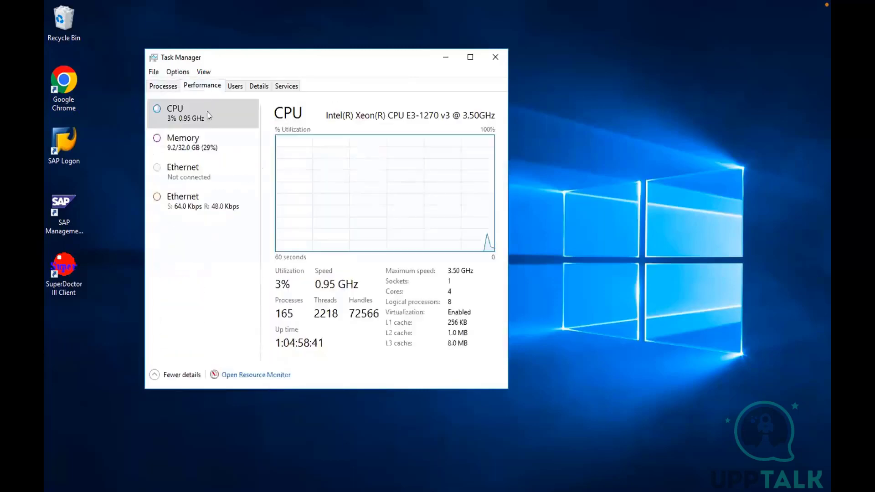
click(197, 146)
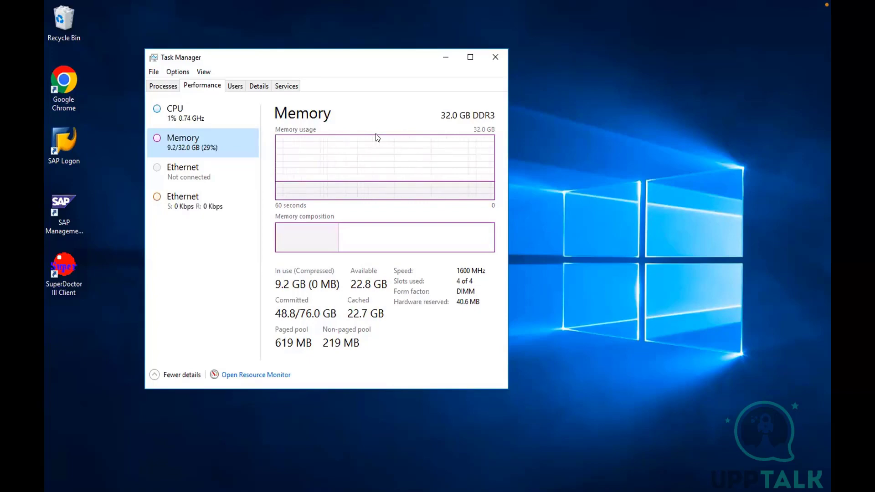
Switch to the Miro whiteboard and append ": Maxdb" to the "C. DB S/w" line of the software list
key(ctrl+Left)
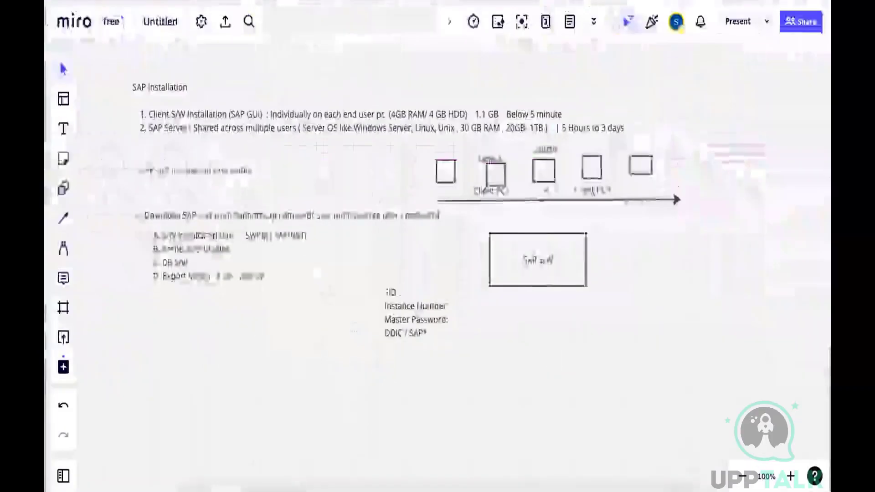
click(185, 260)
click(186, 259)
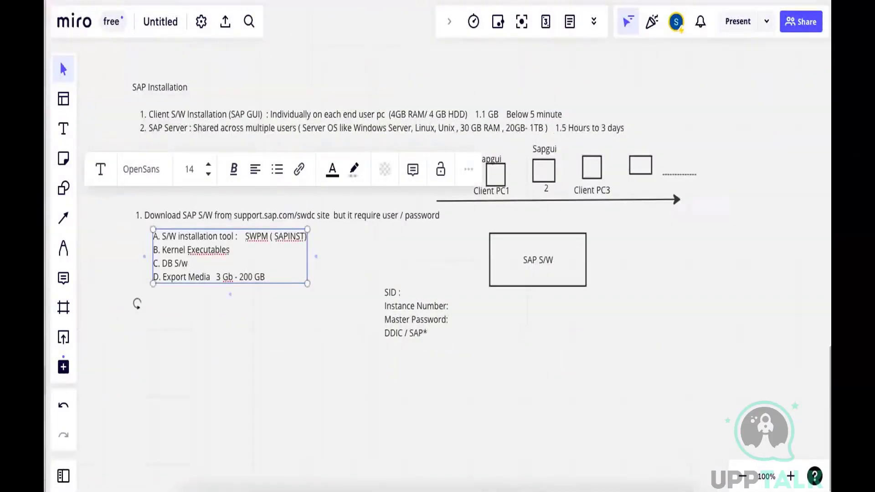
text(: Maxdb)
Add the text "Windows 2016 Server" beside the SID block and widen its box so it fits on one line
click(63, 129)
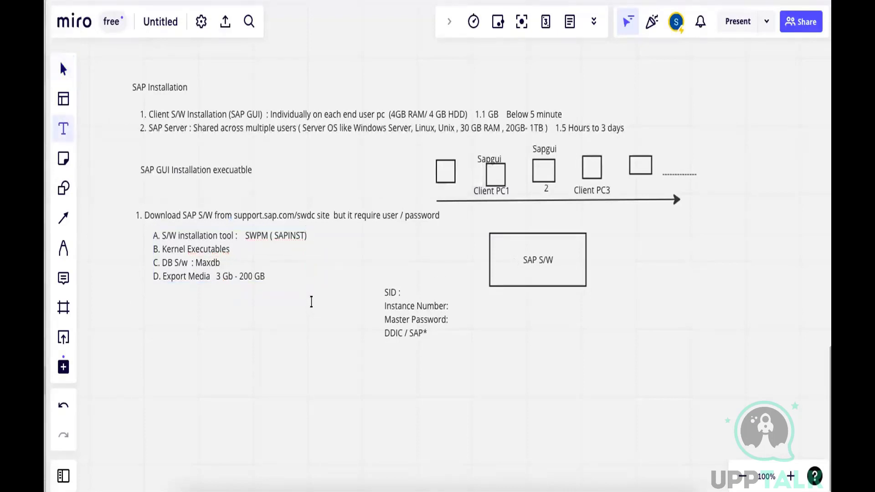
click(314, 304)
text(Windows 2016)
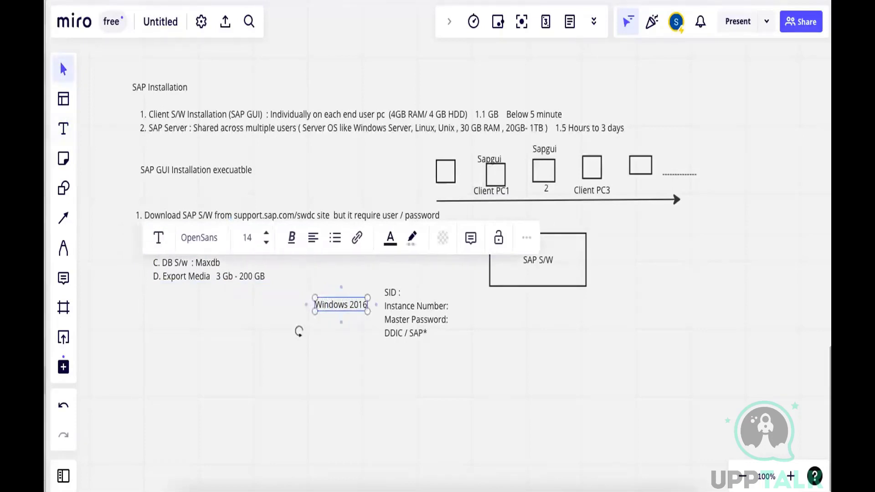
key(Return)
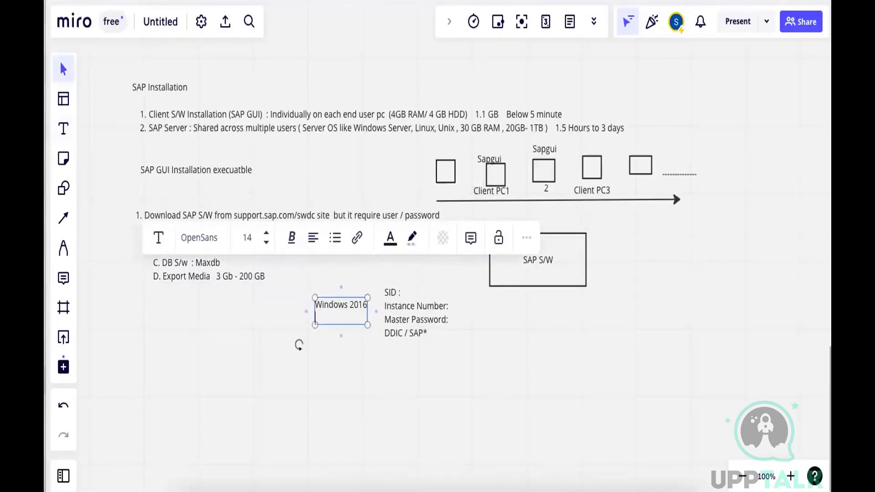
text(Server)
click(347, 345)
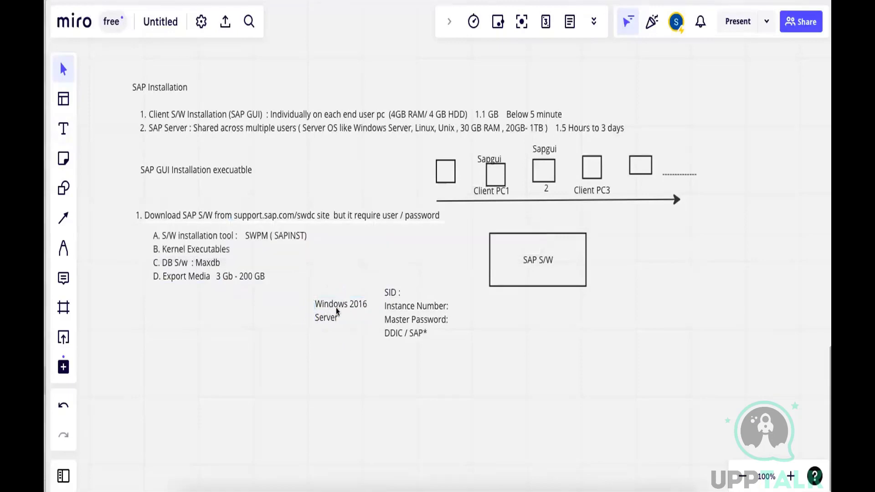
drag(336, 312, 370, 302)
Add a second line "RAM / HDD / CPU" below "Windows 2016 Server"
click(304, 304)
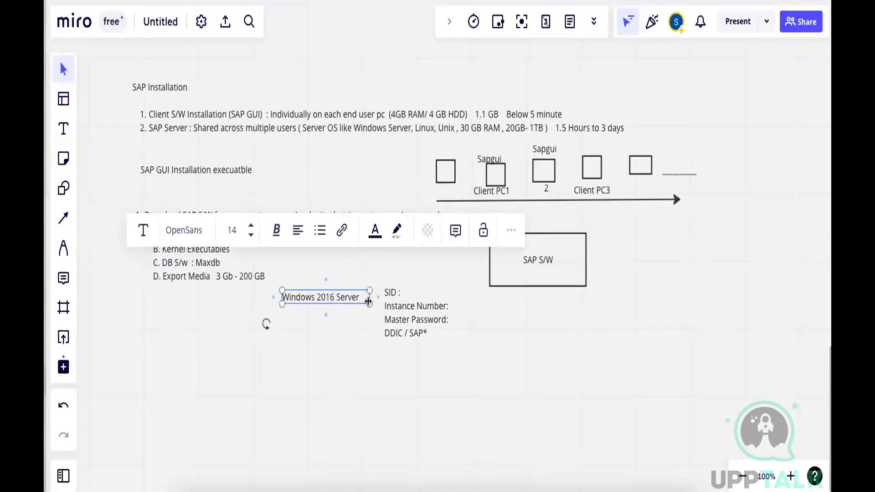
text(RAM / )
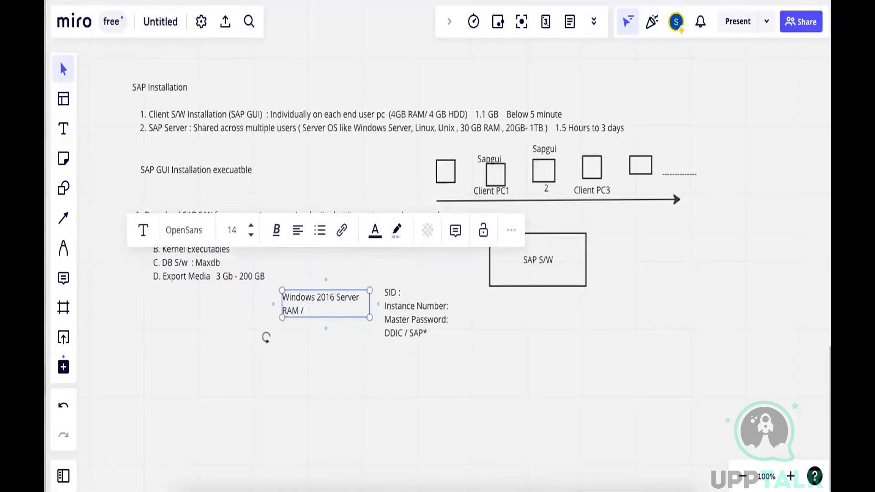
text(HDD / CPU)
click(184, 350)
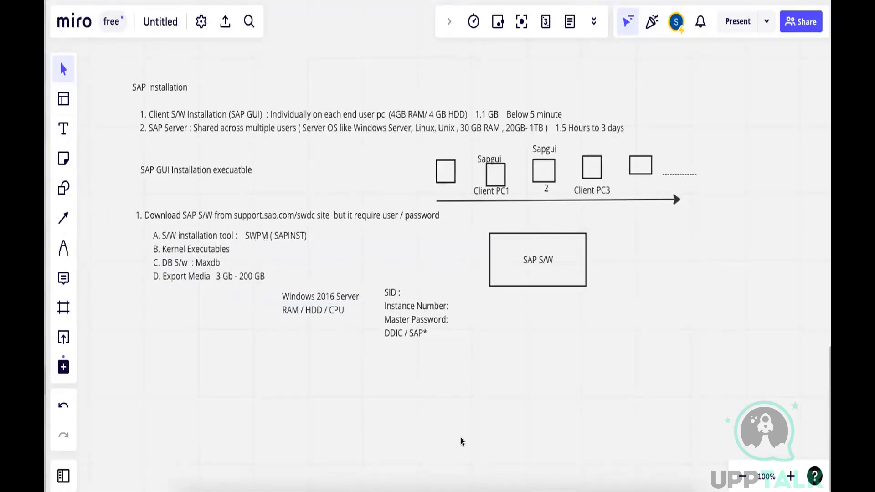
Switch to Microsoft Remote Desktop and examine the installation tool files in SAPSoftware > Server > SWPMUNCAR > SWPMUNCAR
click(488, 472)
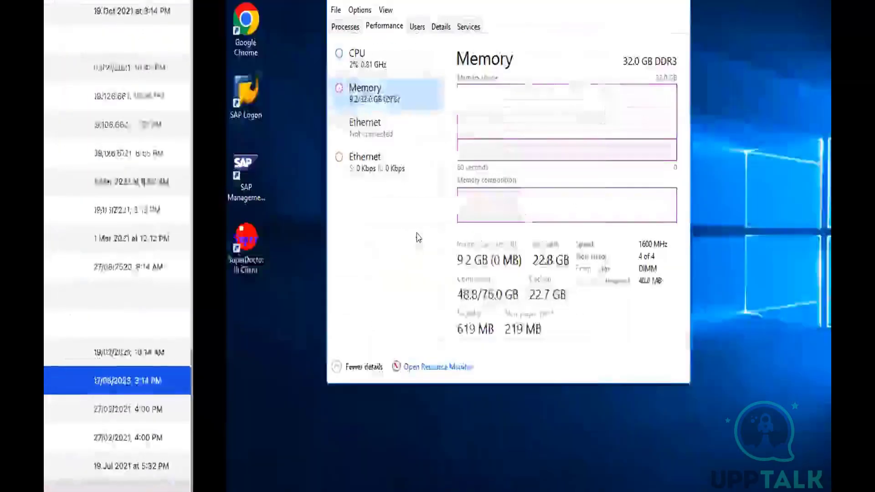
key(alt+Tab)
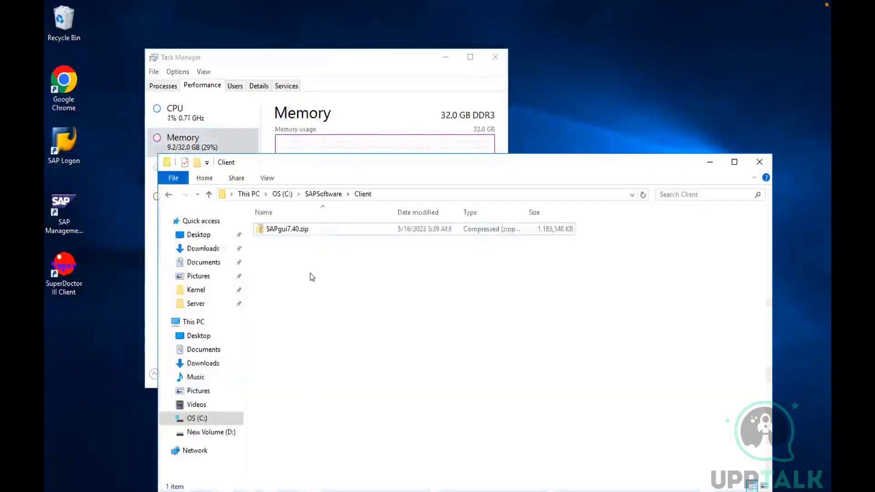
click(325, 195)
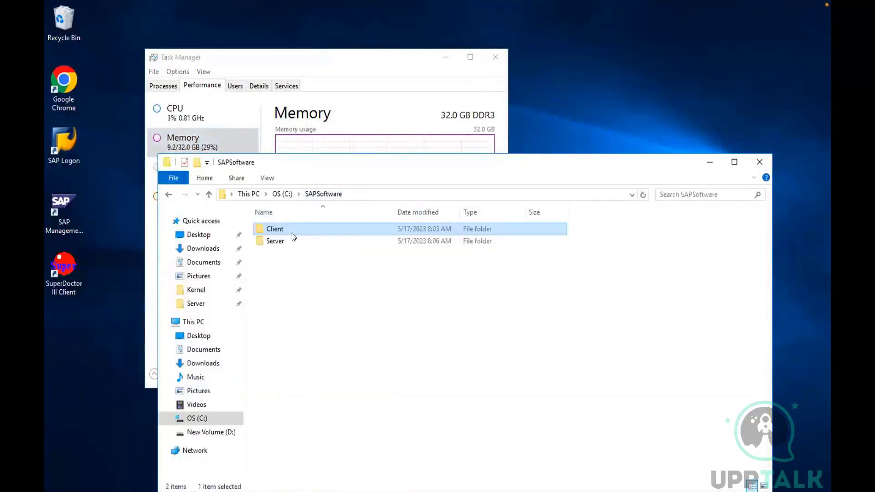
double_click(275, 244)
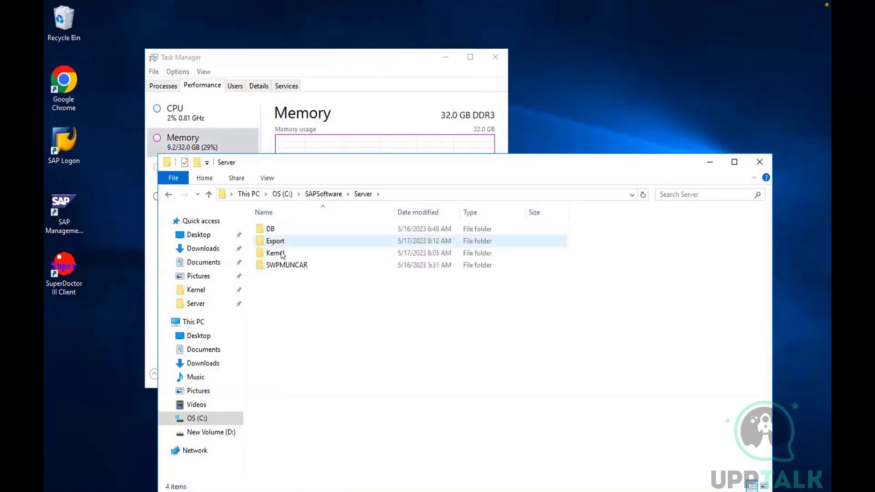
click(279, 265)
double_click(278, 266)
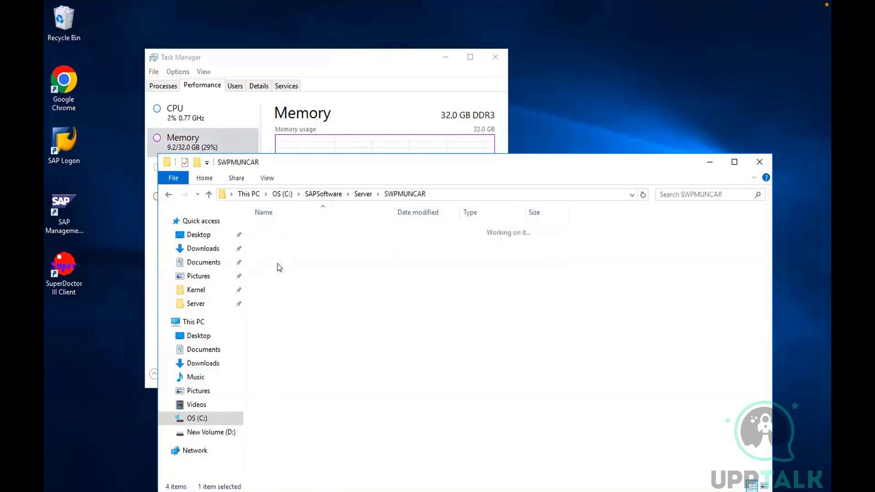
click(295, 230)
double_click(294, 230)
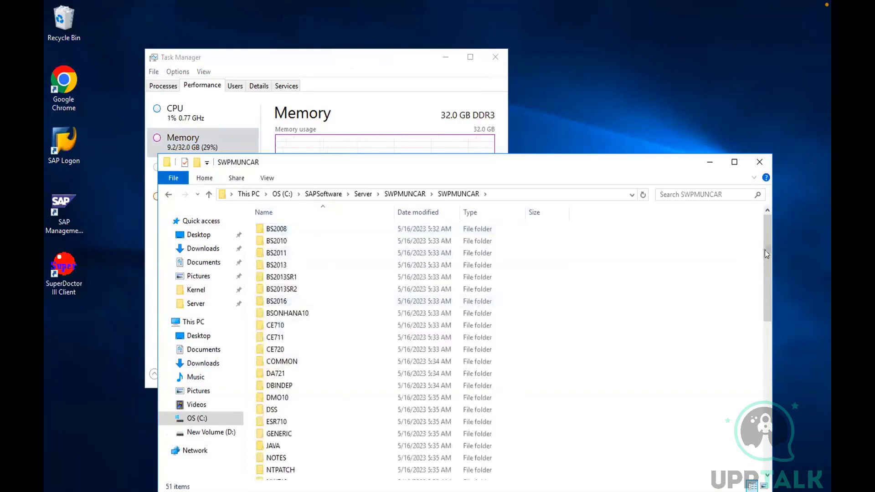
drag(764, 250, 765, 470)
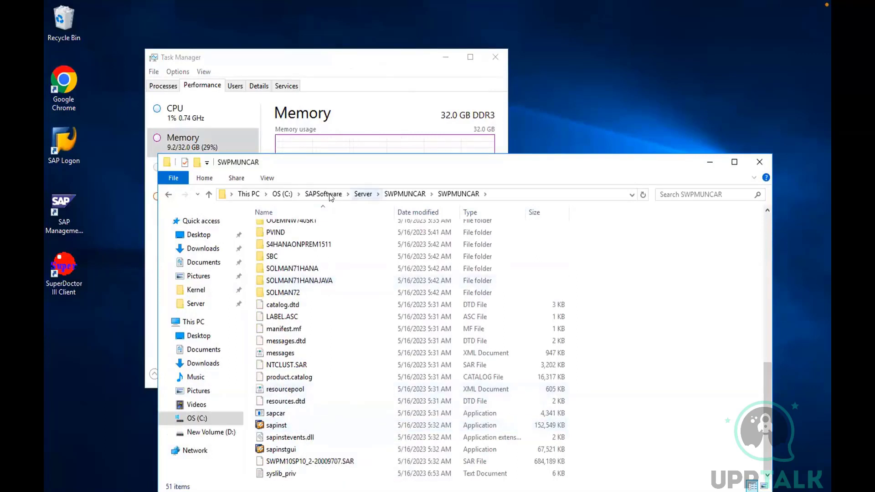
Return to the Server folder and review the Kernel, Export and DB media folders
click(363, 195)
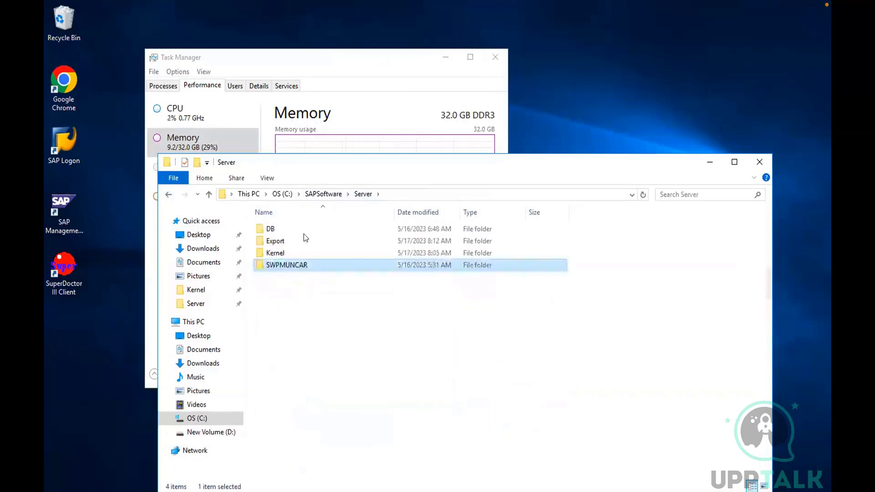
click(274, 254)
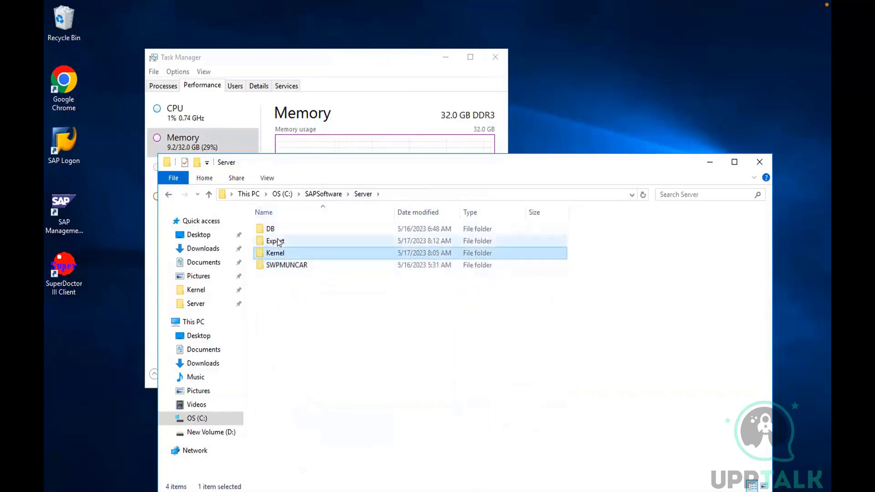
click(278, 241)
click(274, 230)
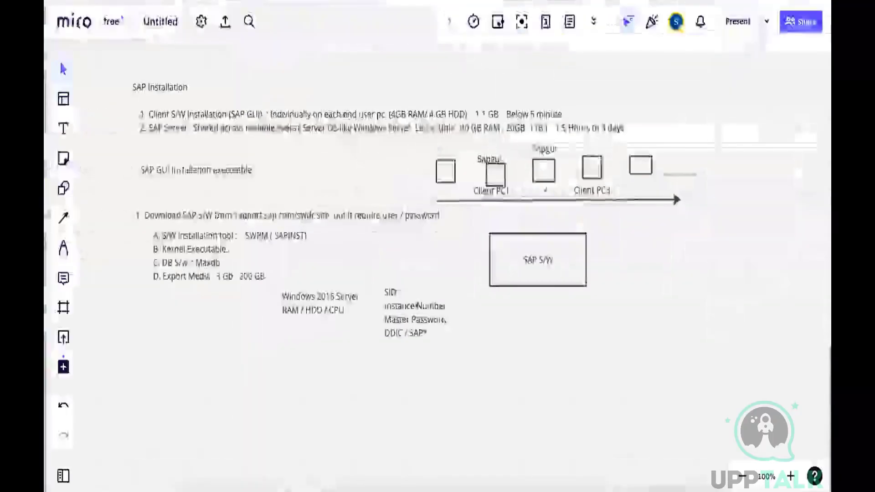
On the Miro whiteboard, fill in GHC as the SID and 10 as the Instance Number in the text block
click(397, 301)
click(400, 291)
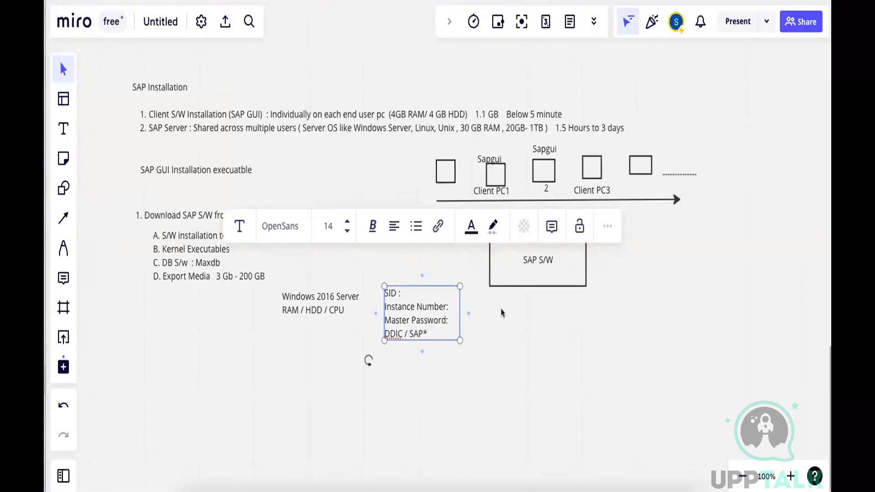
text(GHC)
click(448, 306)
drag(458, 304, 471, 304)
text(10)
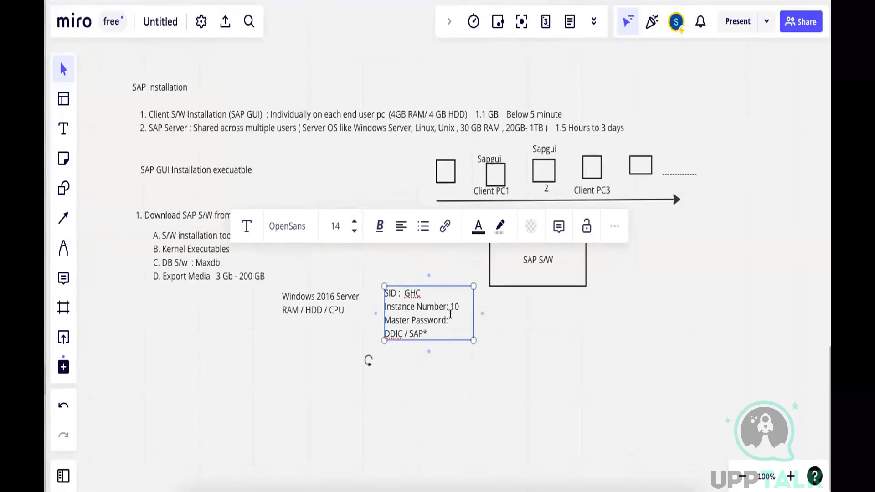
Widen the SID text block and enter the master password after "Master Password:"
drag(470, 314, 498, 313)
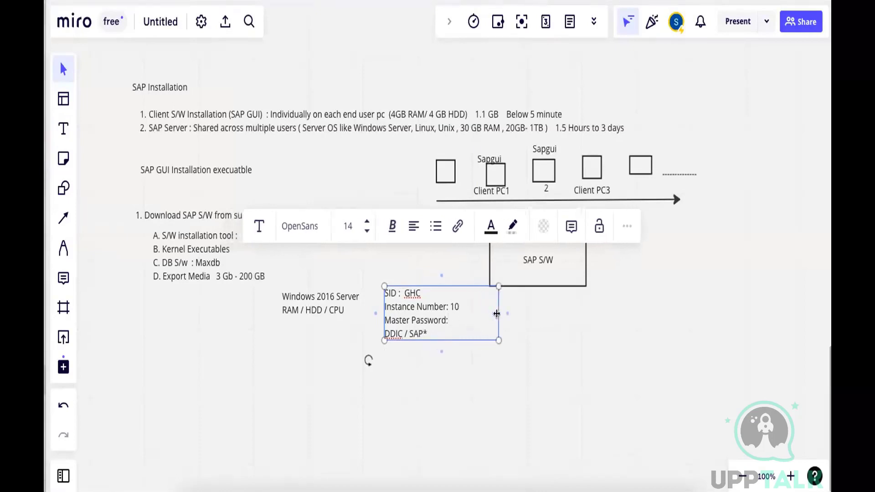
click(454, 317)
click(550, 355)
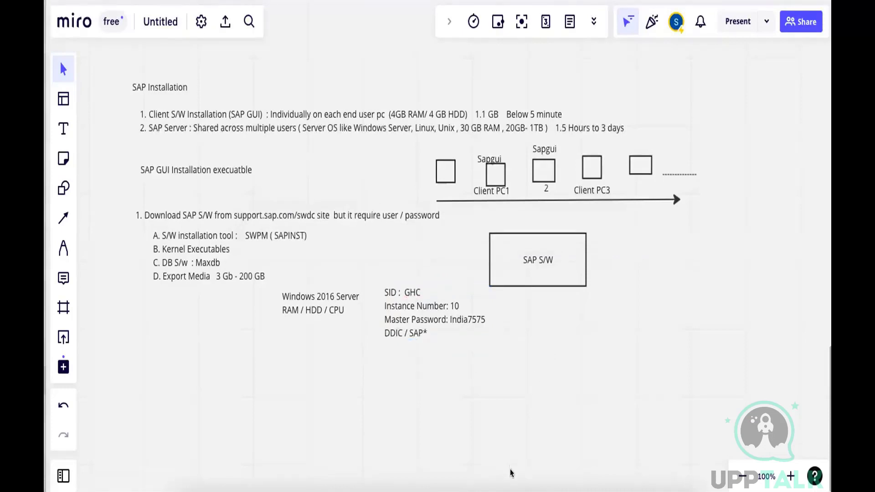
Switch to Microsoft Remote Desktop, open the inner SWPMUNCAR folder under Server, and move the File Explorer window higher
click(496, 471)
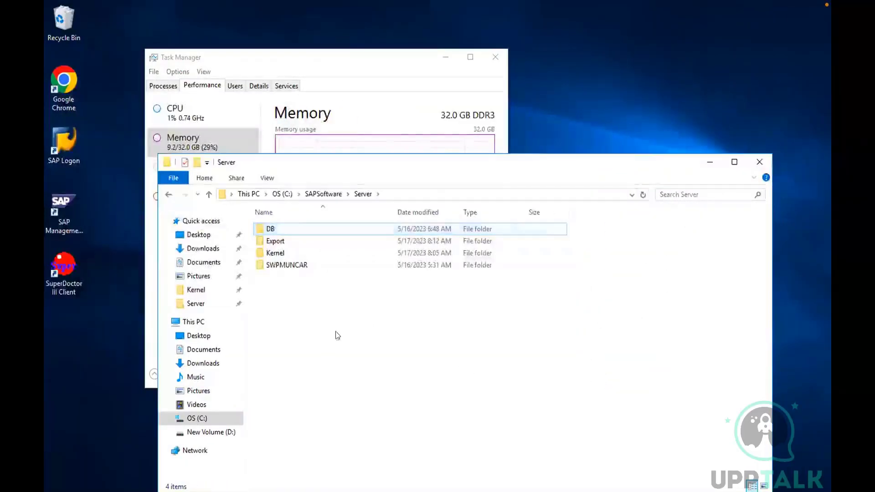
click(262, 267)
double_click(262, 269)
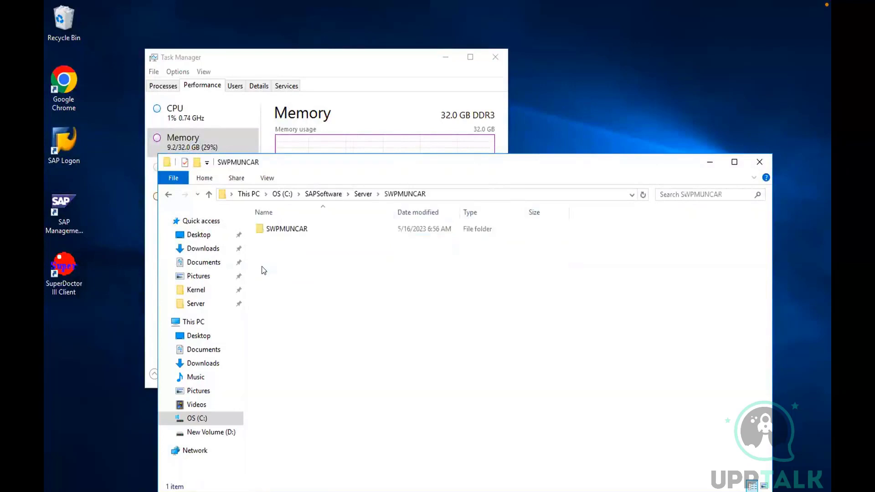
double_click(267, 229)
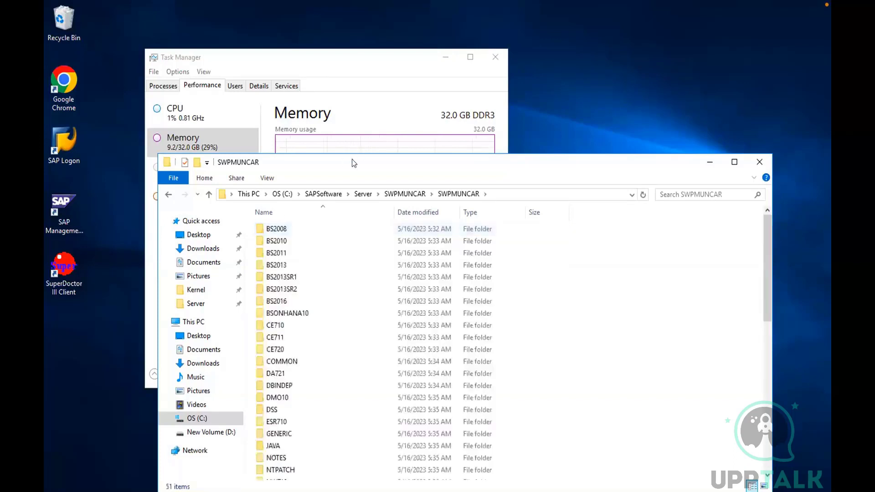
drag(351, 160, 361, 98)
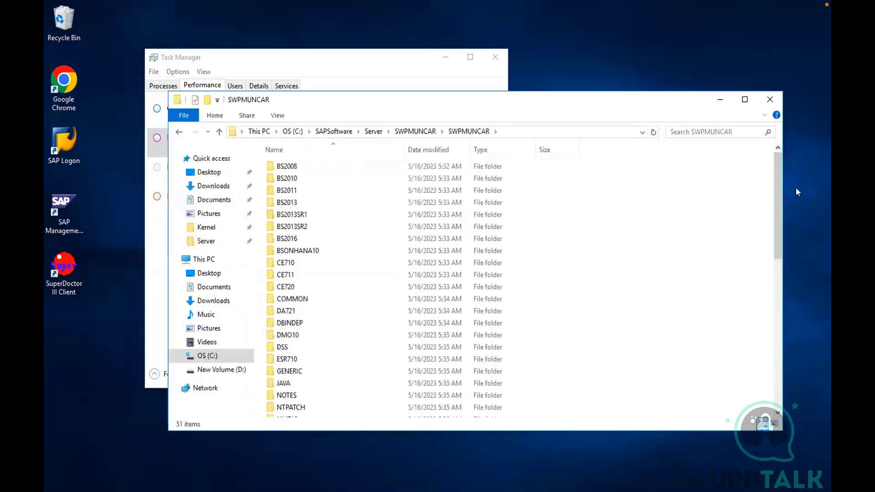
Launch the sapinst application from the SWPMUNCAR folder and allow it to run at the security warning
drag(778, 182, 775, 383)
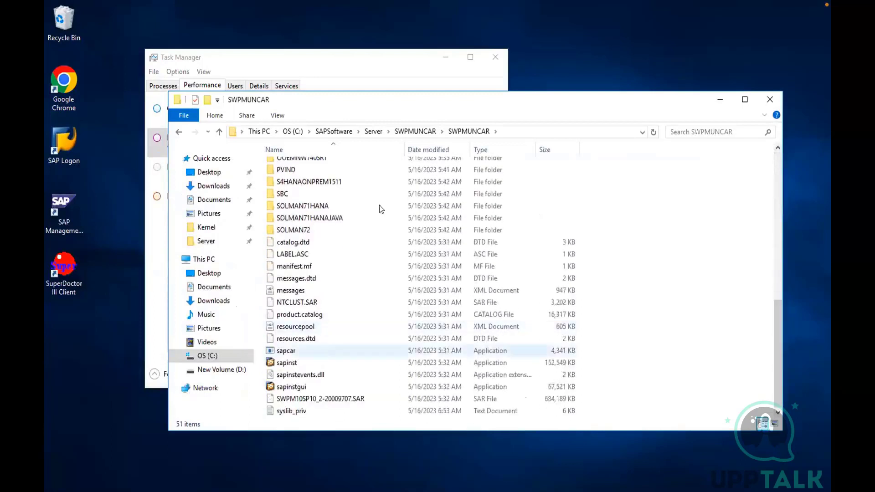
click(274, 366)
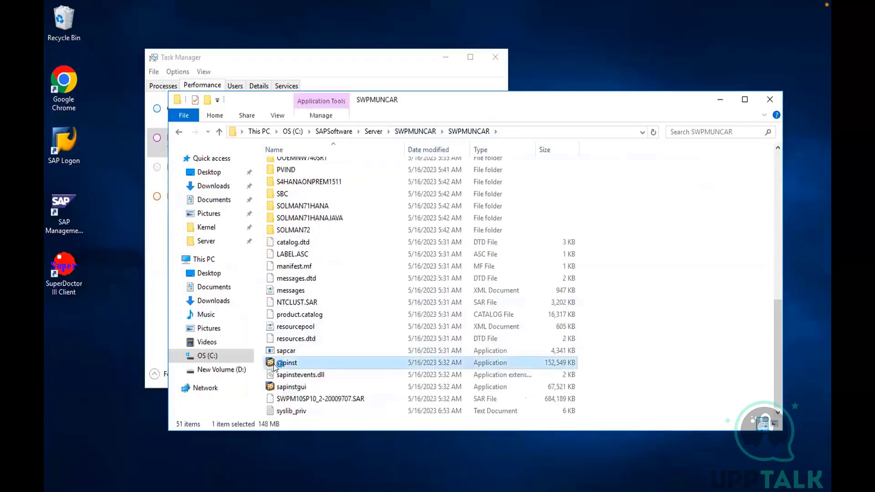
double_click(273, 364)
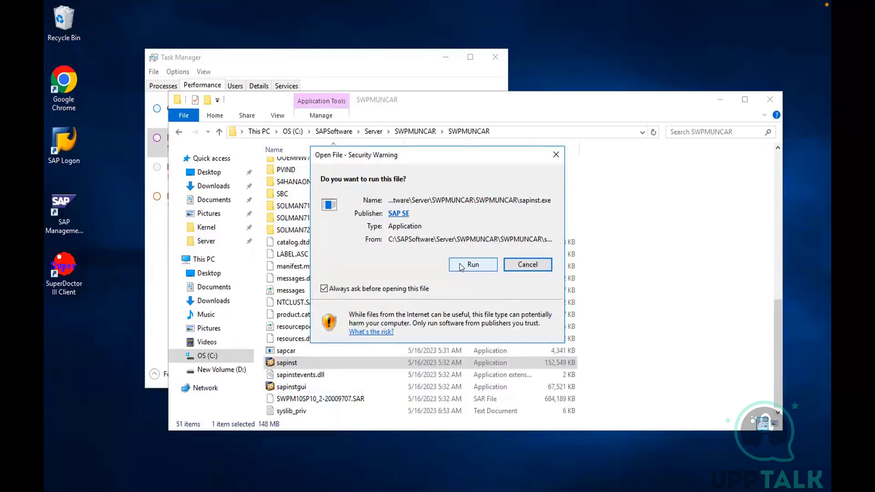
click(460, 268)
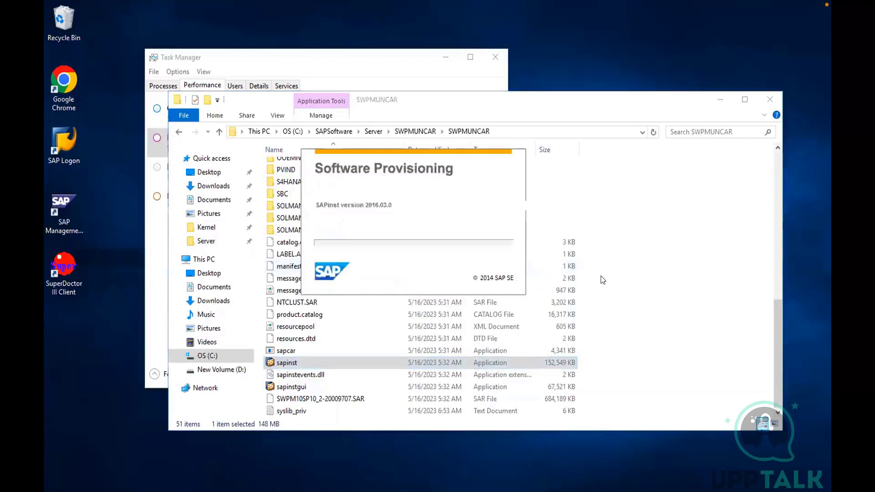
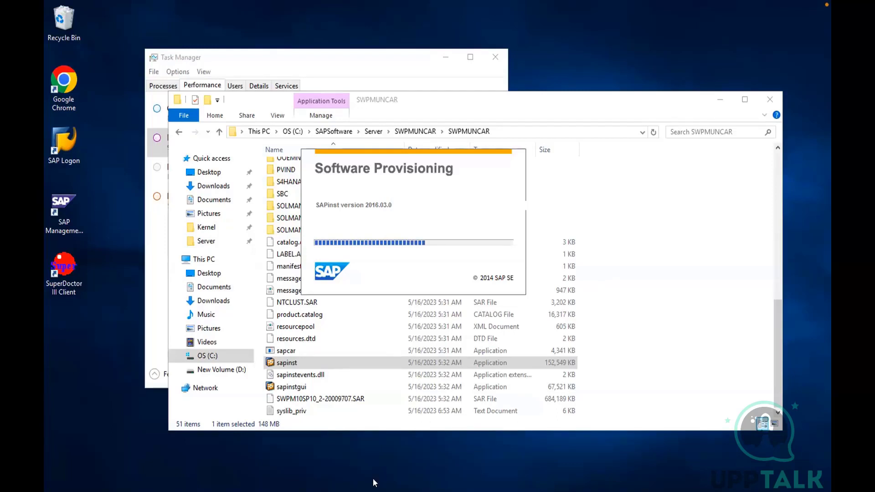
Check in Task Manager which processes the User1, User2 and User3 sessions are running on the server
right_click(381, 491)
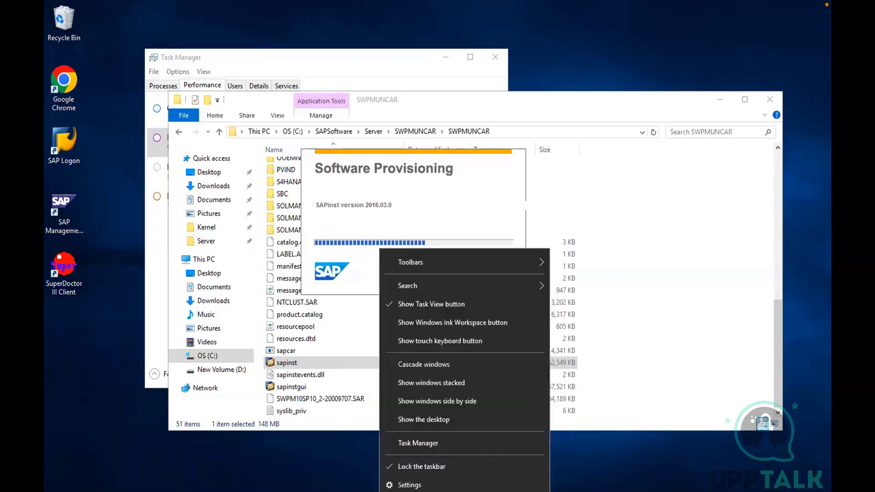
click(408, 441)
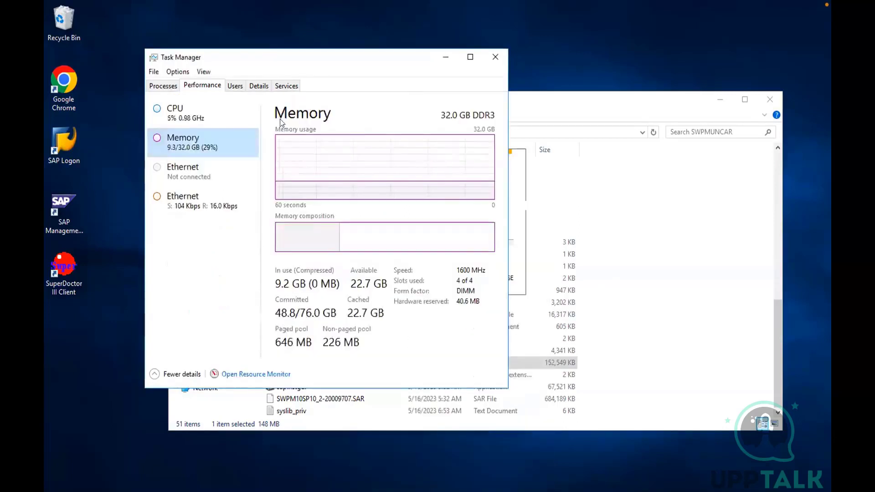
click(236, 86)
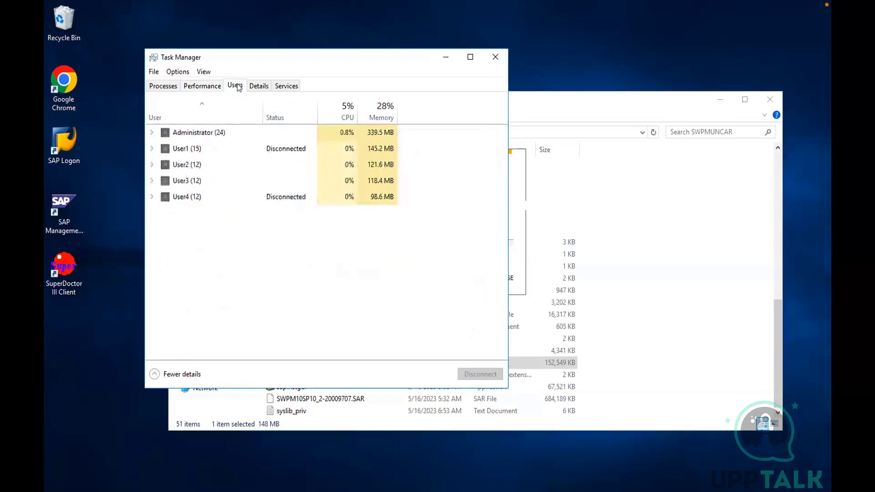
click(152, 149)
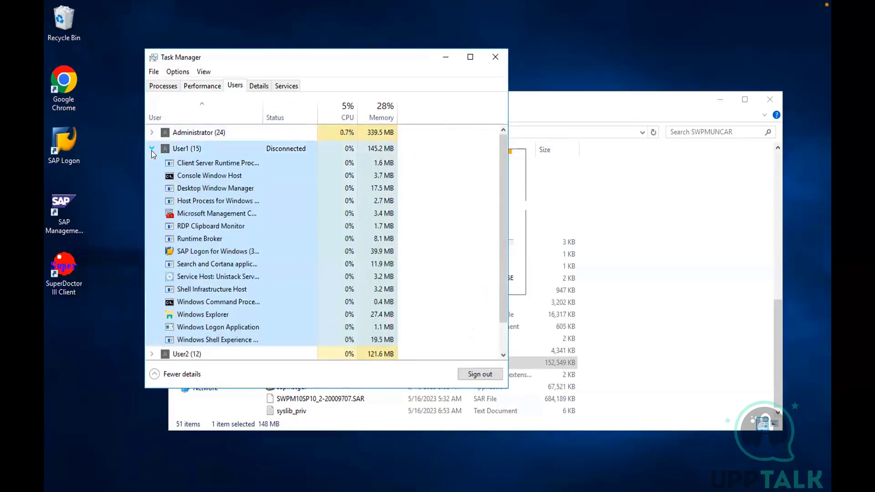
click(151, 149)
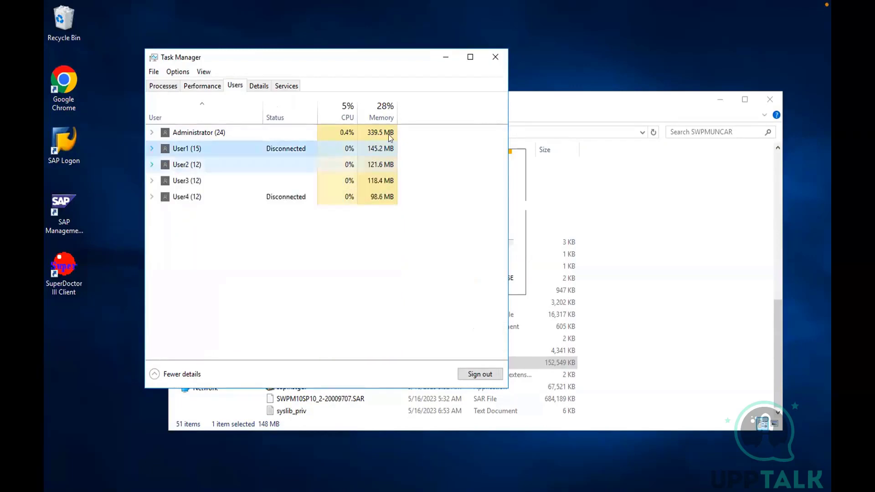
click(152, 165)
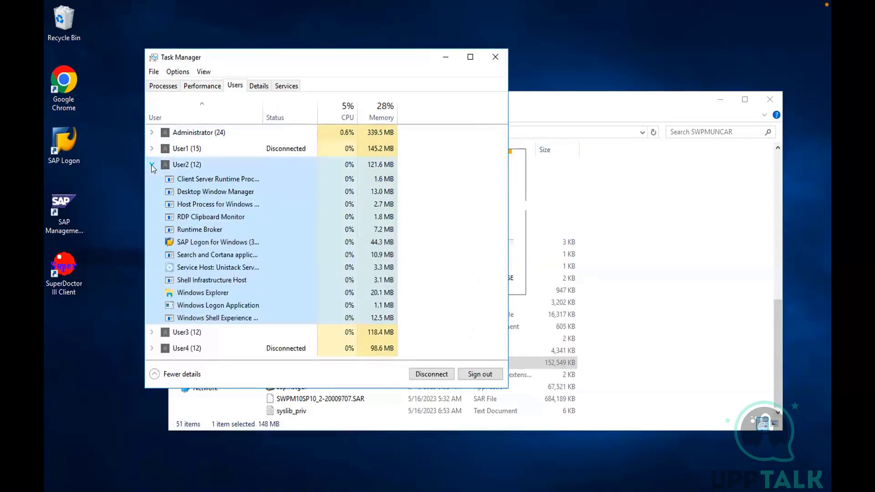
click(154, 168)
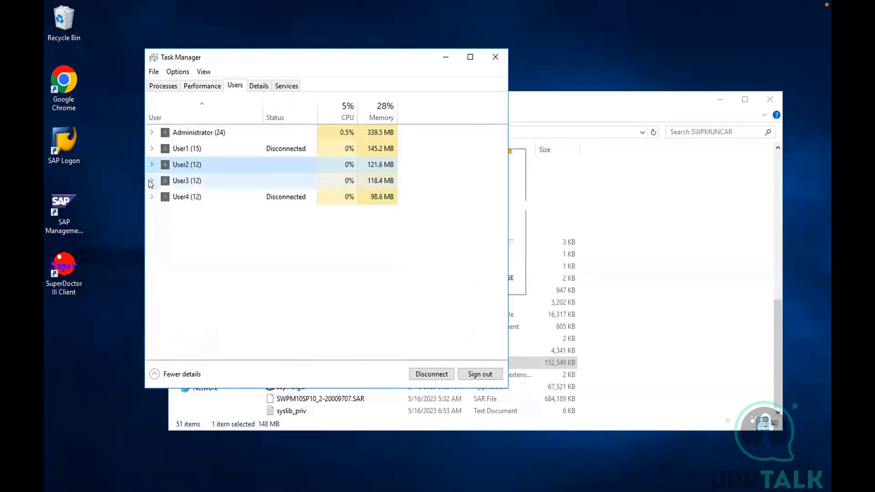
click(149, 180)
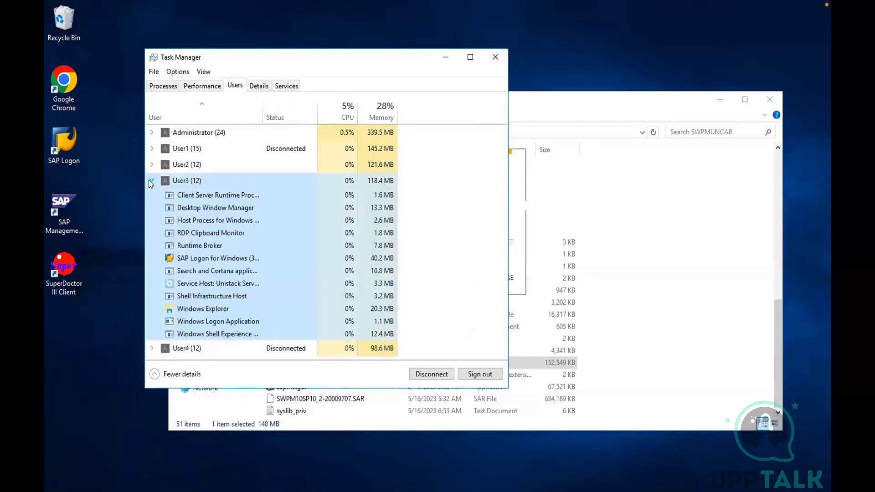
click(446, 58)
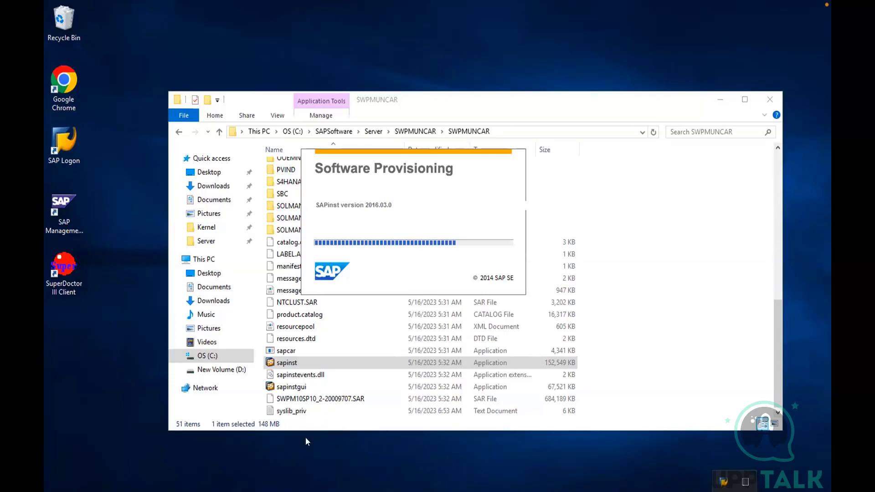
Collapse the User3 process list in Task Manager, and minimize Task Manager and the SWPMUNCAR folder window
click(246, 491)
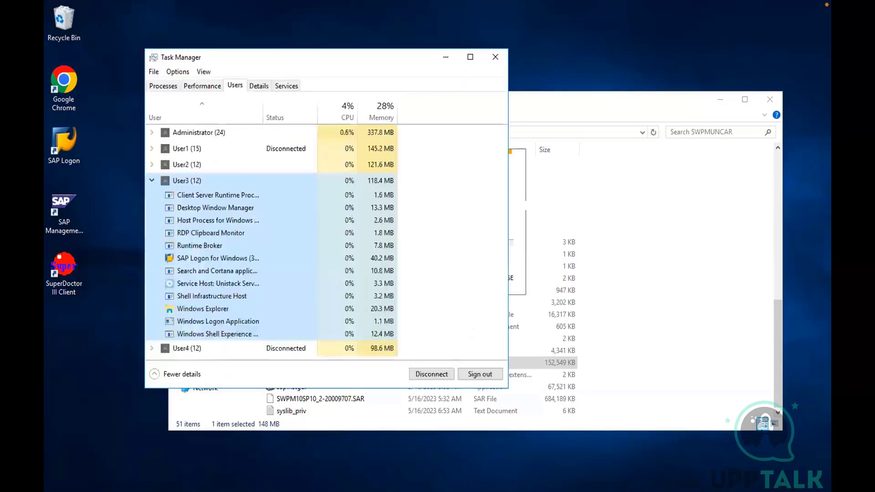
click(152, 180)
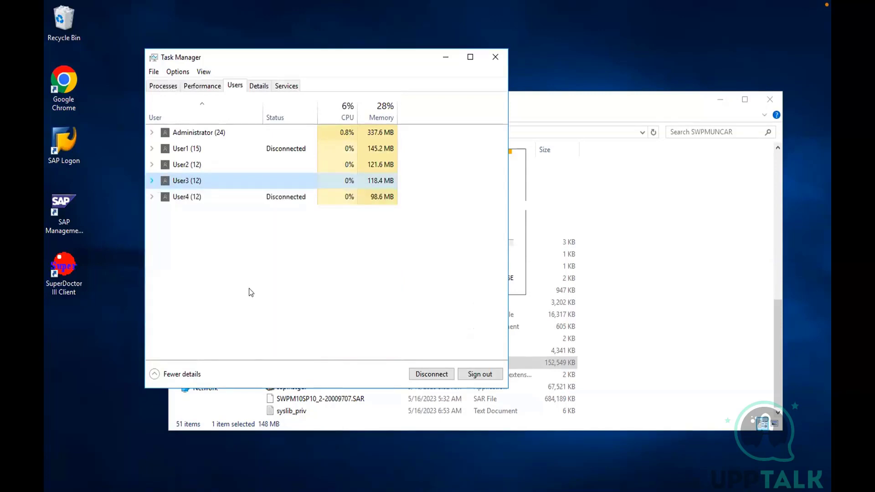
click(446, 57)
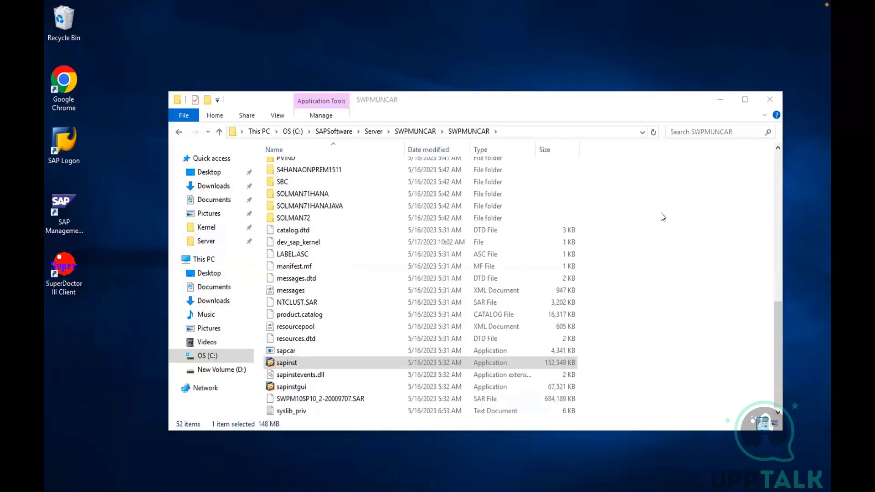
click(719, 100)
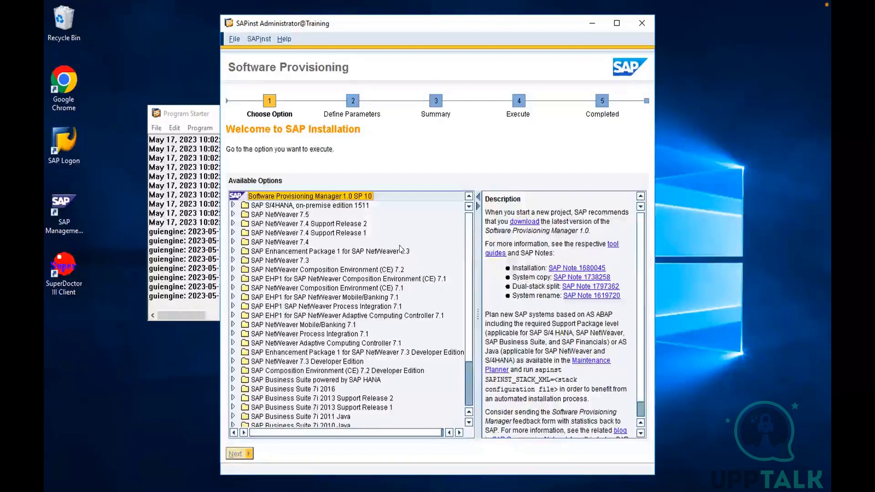
Examine the SAP NetWeaver 7.5 description and the CRM, ERP, SCM and SRM options under SAP Business Suite 7i 2016, then collapse that folder
click(282, 216)
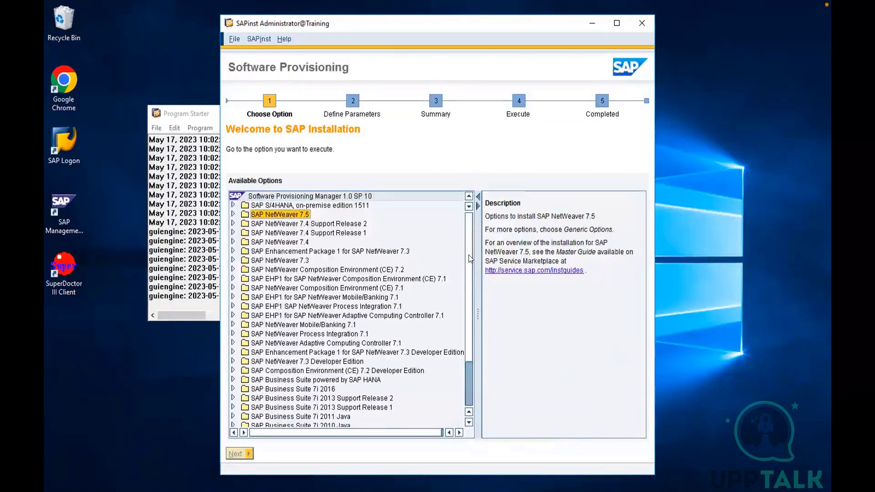
scroll(468, 306, down, 3)
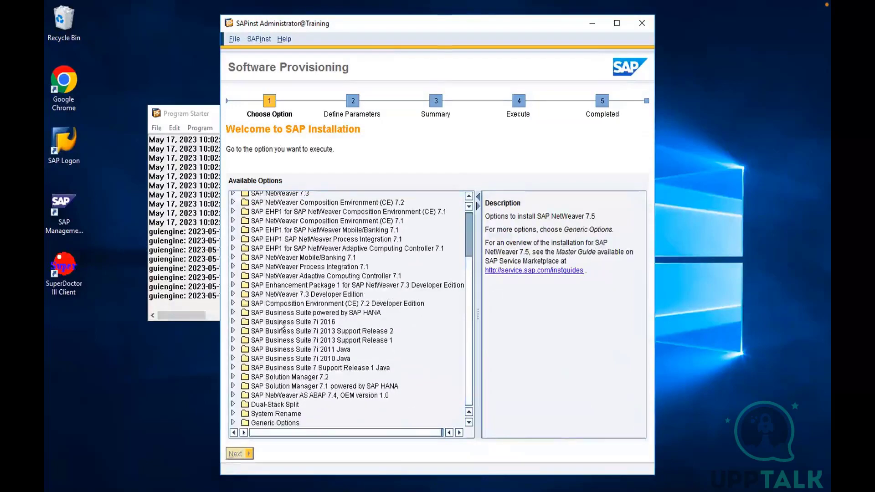
click(233, 321)
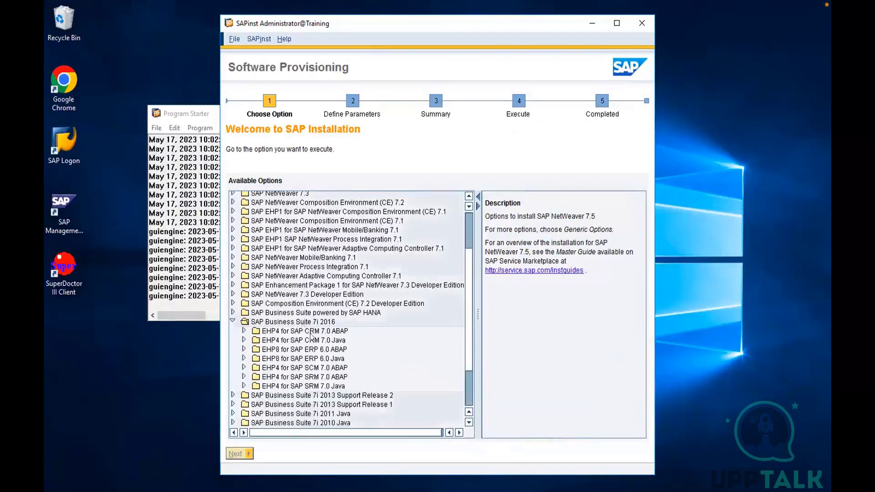
click(310, 362)
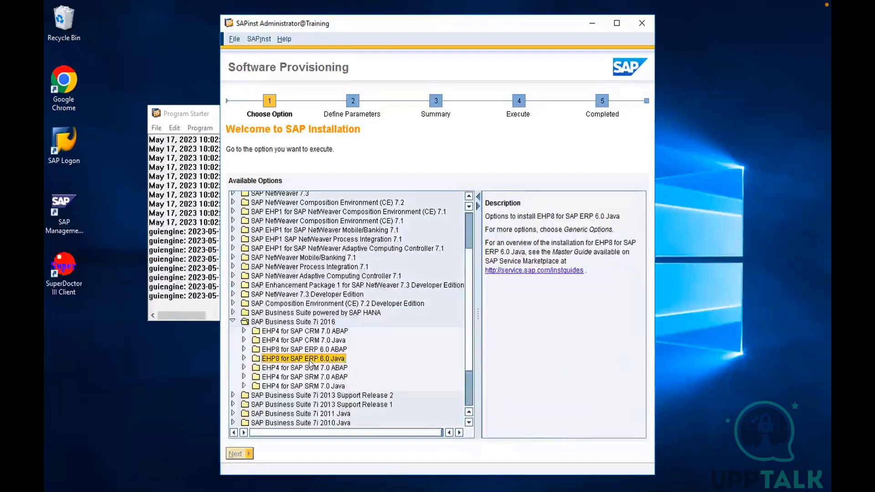
click(311, 369)
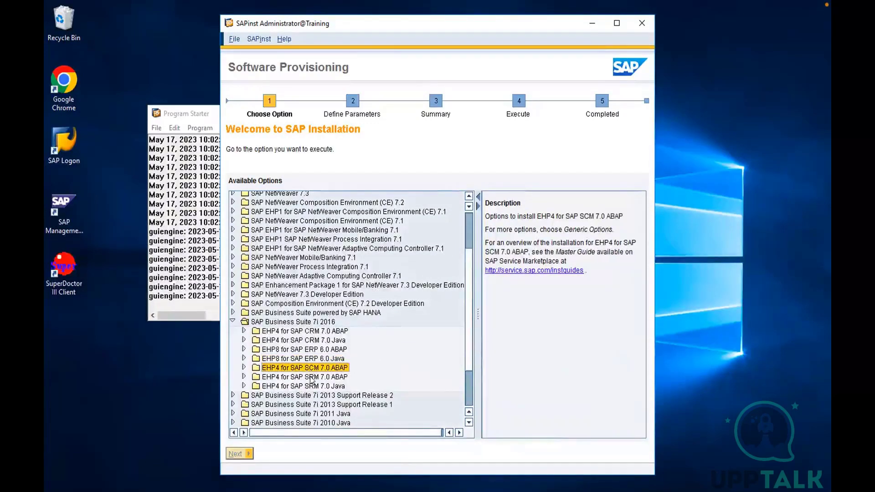
click(310, 379)
click(310, 388)
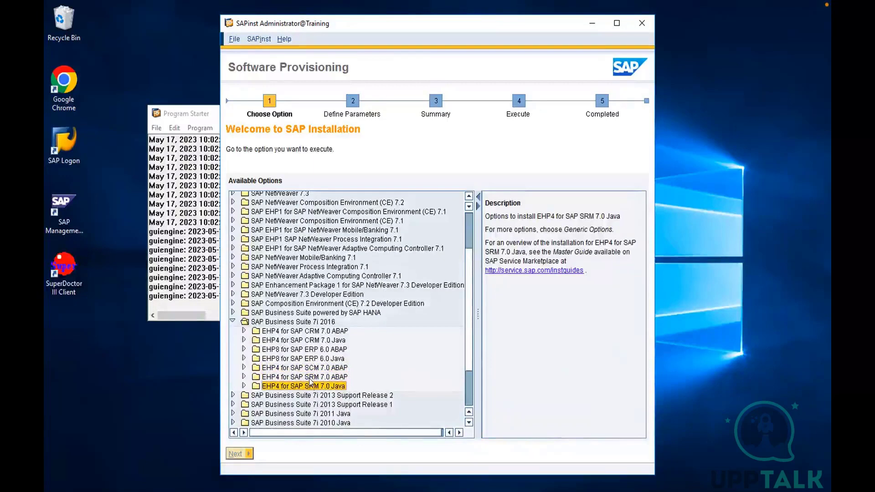
click(310, 349)
click(310, 340)
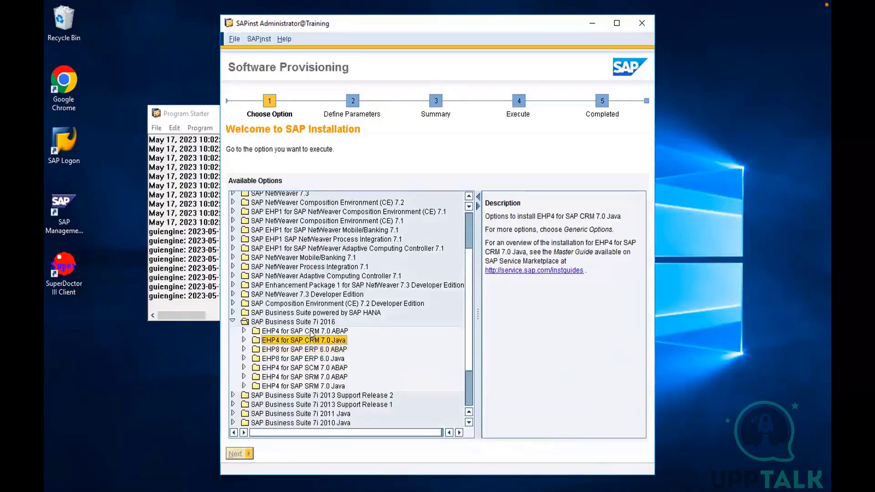
click(311, 331)
click(311, 341)
click(310, 350)
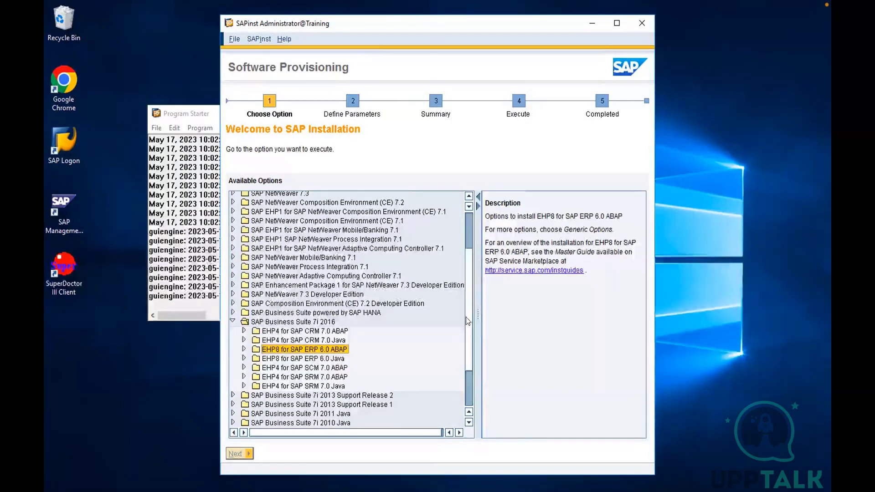
scroll(466, 316, up, 1)
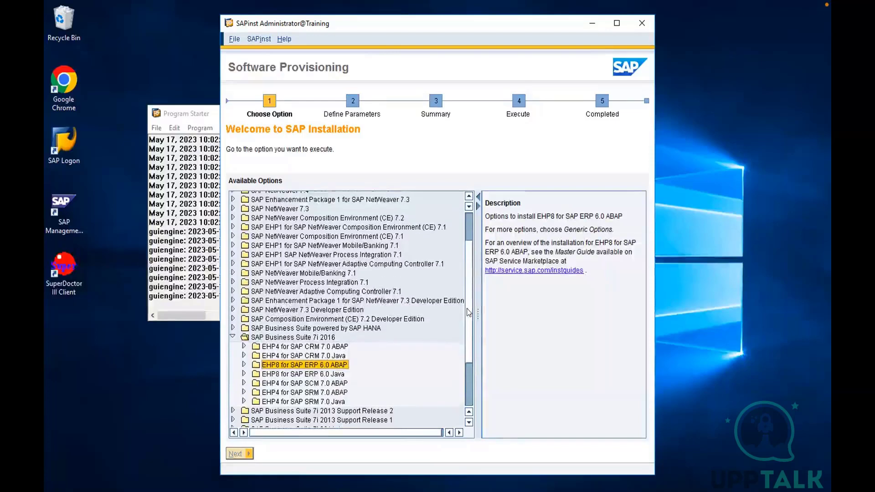
scroll(466, 278, up, 3)
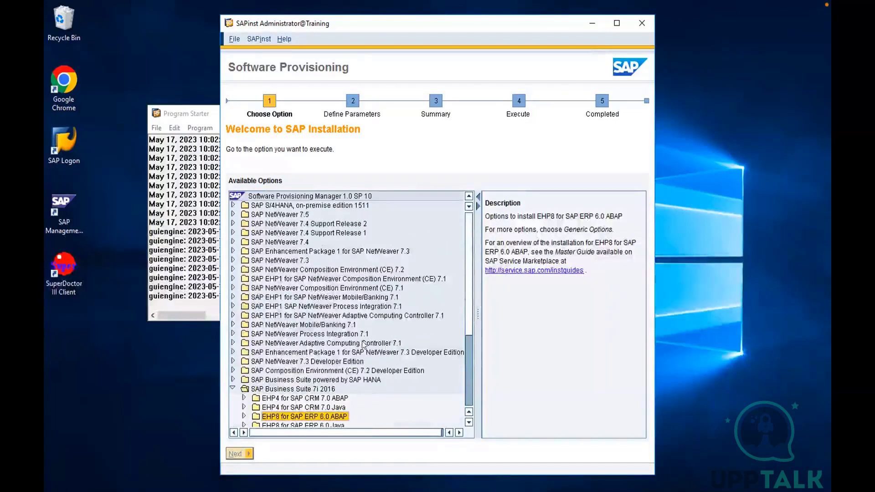
click(233, 388)
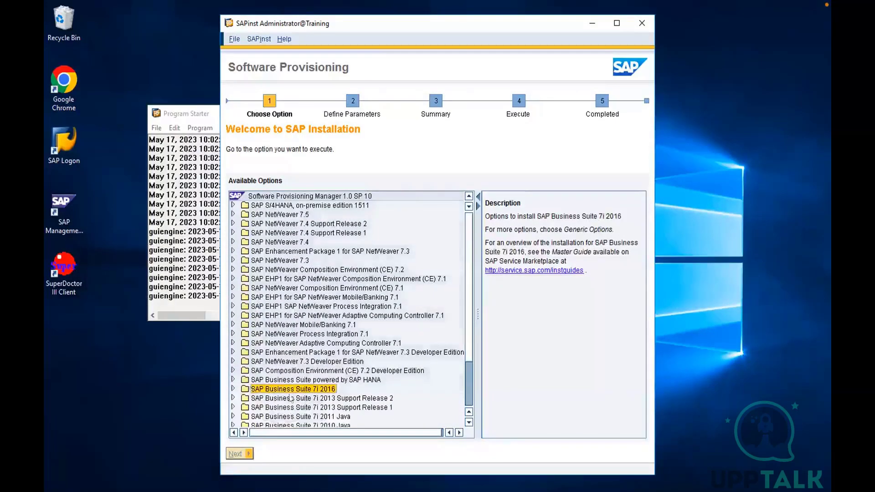
Expand SAP NetWeaver 7.5 down through MaxDB and SAP Systems to the Application Server ABAP options
click(233, 215)
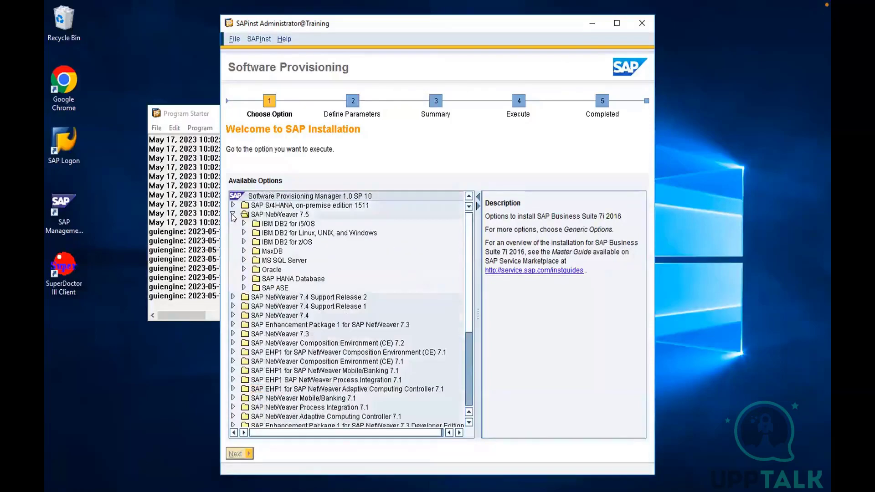
click(291, 215)
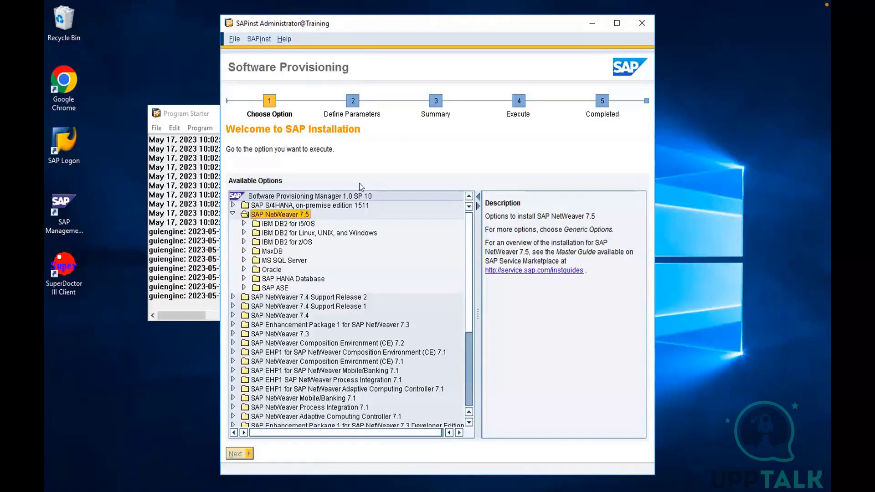
click(243, 252)
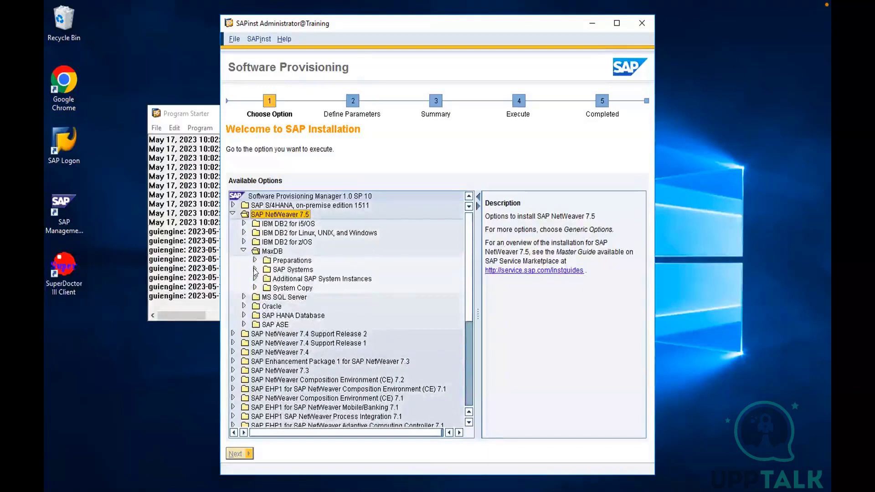
click(254, 270)
click(265, 278)
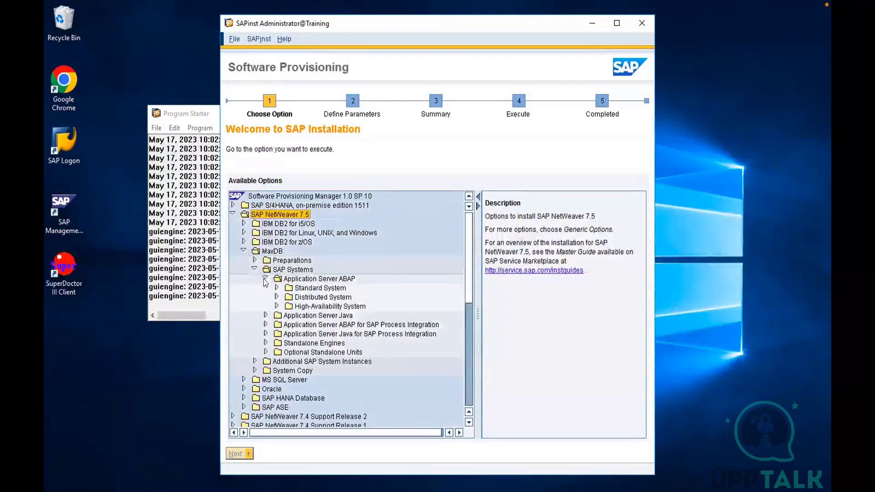
Read the descriptions of the Standard System, Distributed System and High-Availability System options for Application Server ABAP
click(318, 289)
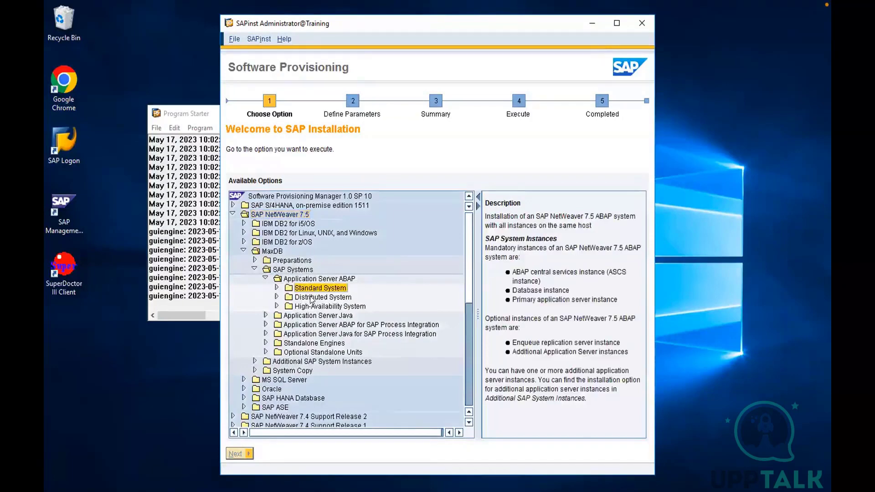
click(312, 299)
click(310, 306)
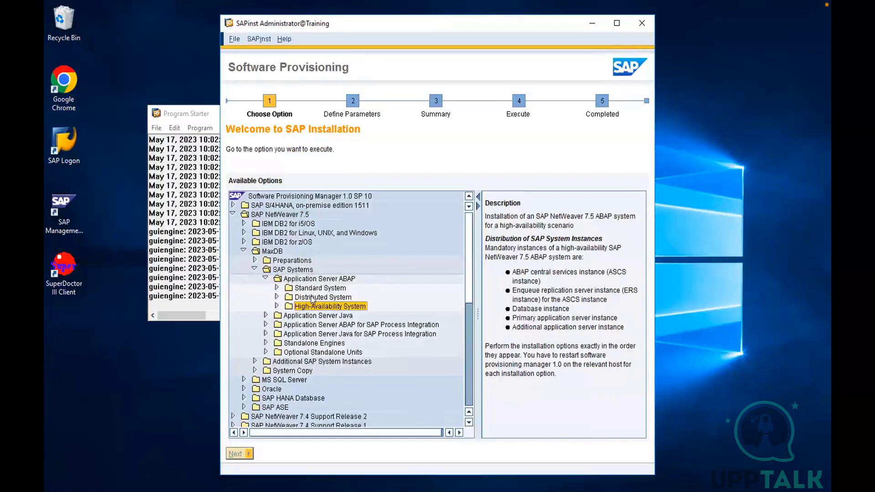
Collapse SAP Systems and MaxDB, and select SAP HANA Database under SAP NetWeaver 7.5
click(255, 270)
click(244, 251)
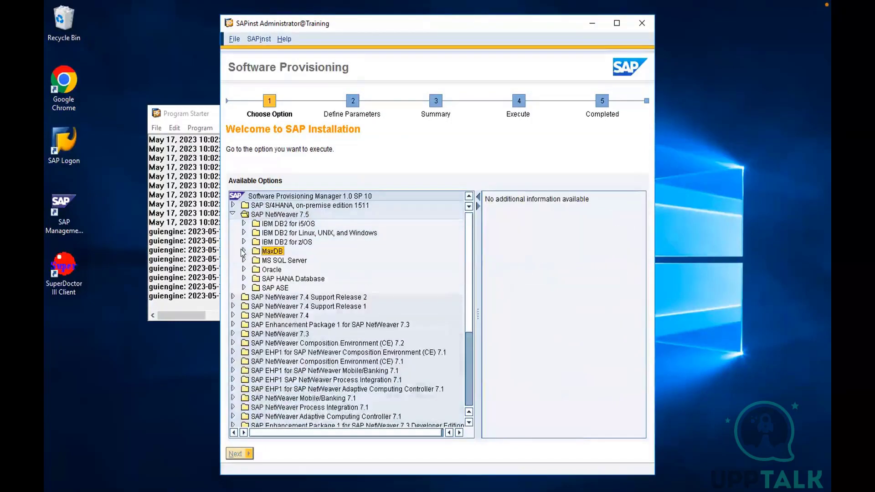
click(268, 281)
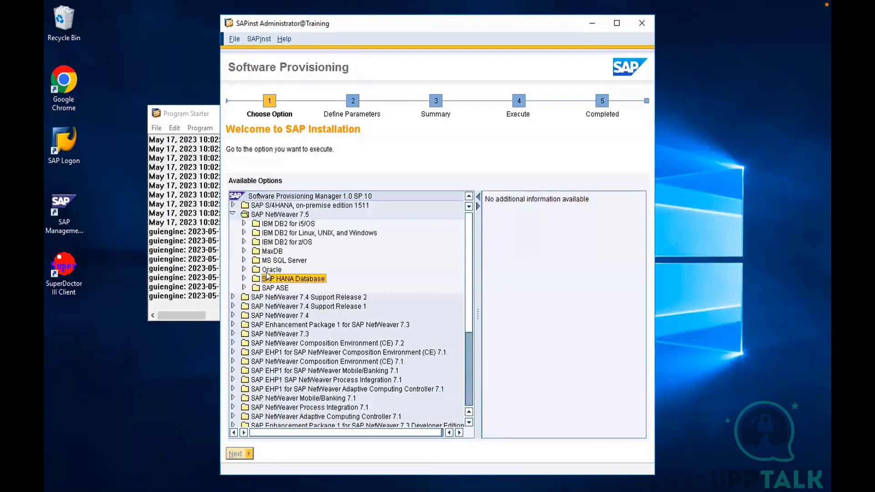
Expand MaxDB again, select its Preparations folder, and reopen SAP Systems with the Application Server ABAP options
click(244, 251)
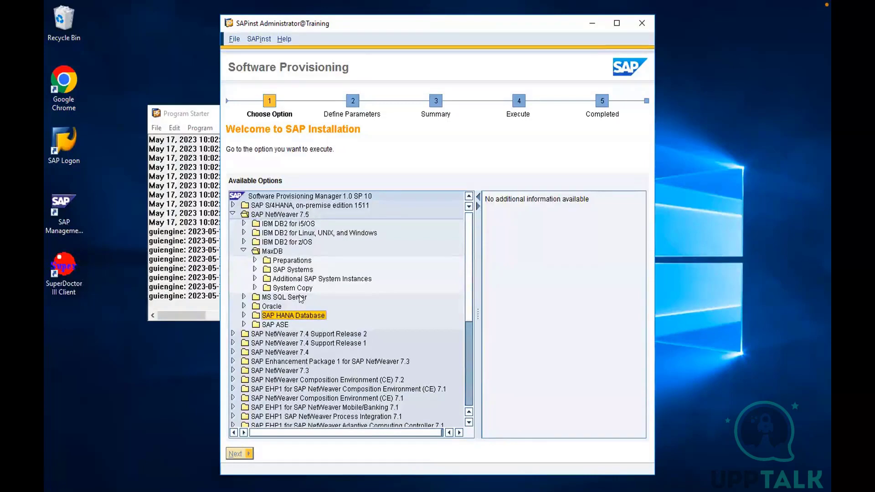
click(276, 261)
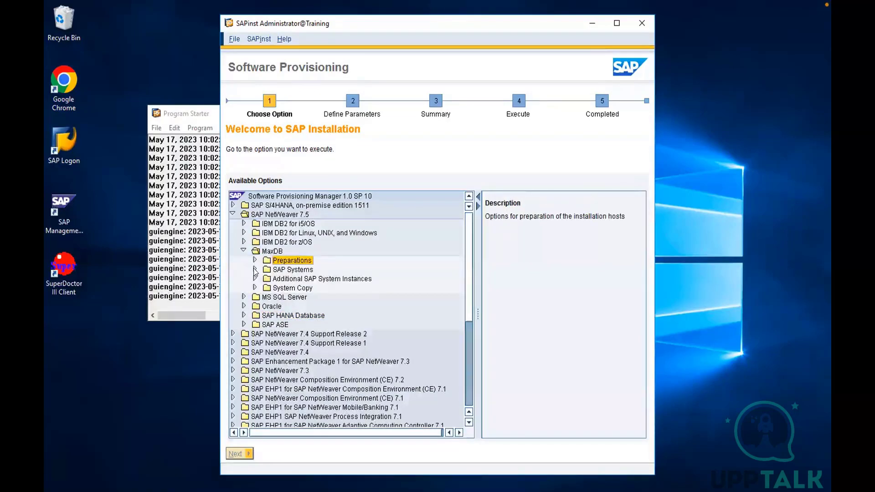
click(254, 270)
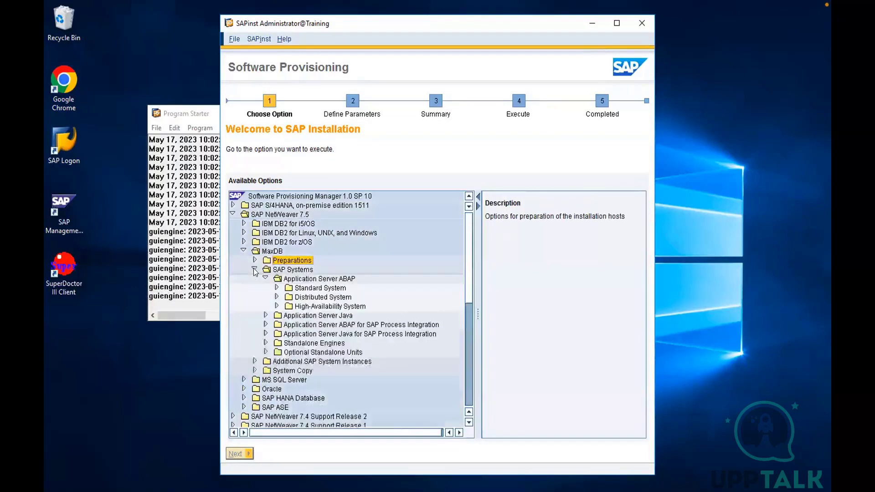
Choose the Standard System option under Application Server ABAP for MaxDB and proceed to its parameter definition
click(276, 288)
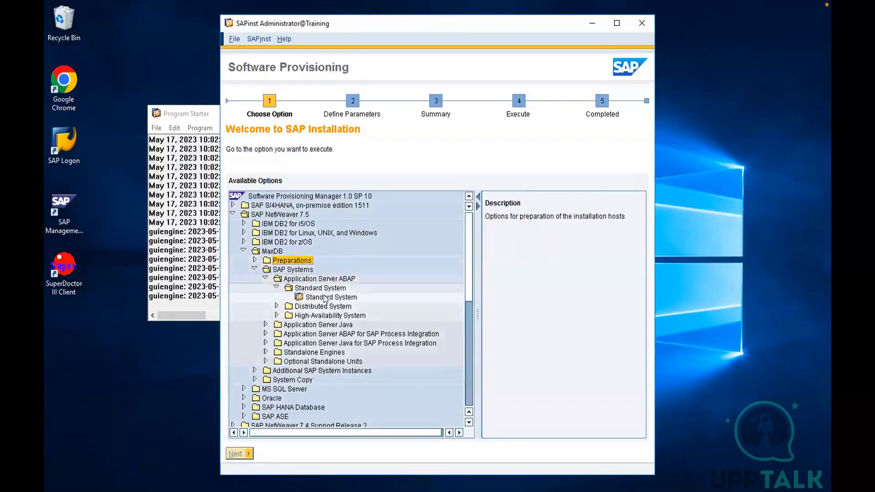
click(325, 297)
click(236, 450)
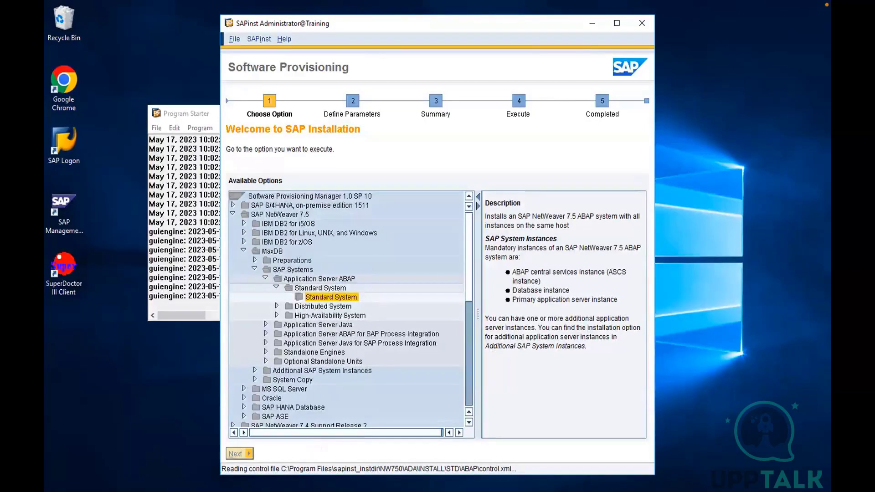
Switch to the Miro whiteboard and add the text "DB S/W" below "SAP S/W" inside the large box
mouse_move(297, 491)
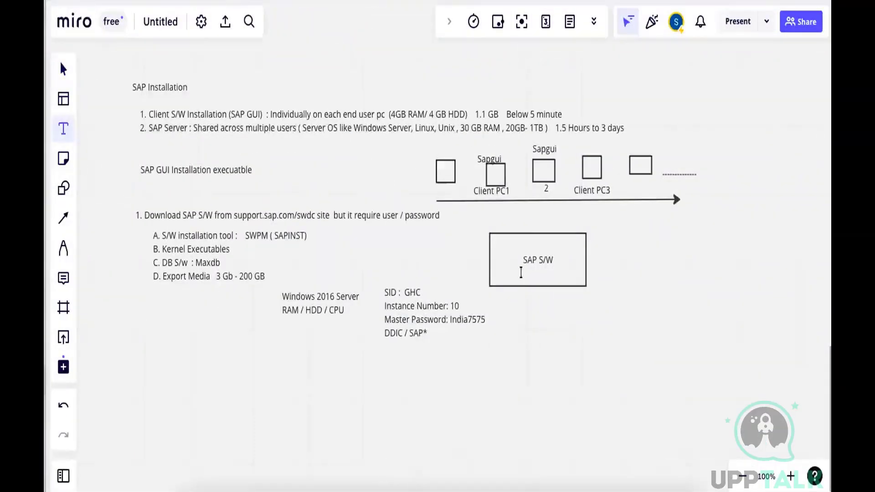
click(521, 273)
text(DB S/W)
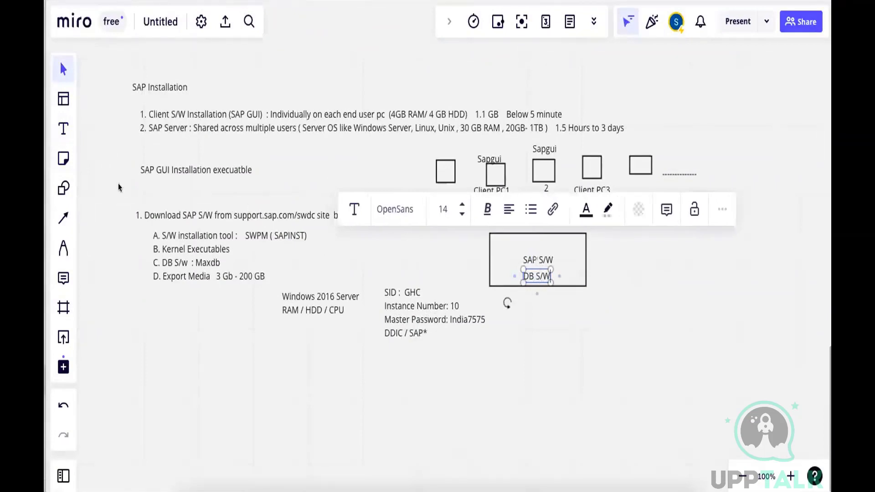
Draw a small separate rectangle beside the large SAP S/W box and label it "DB S/W"
click(63, 188)
drag(617, 275, 659, 299)
text(DB S/W)
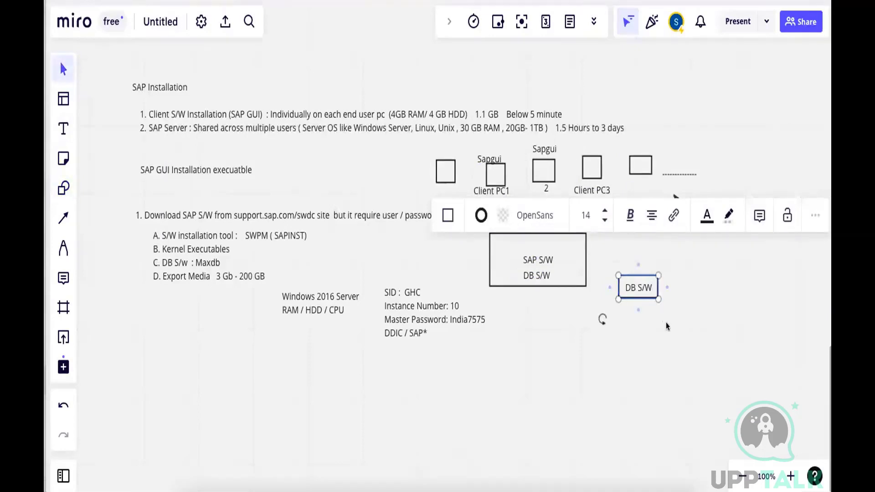
click(586, 300)
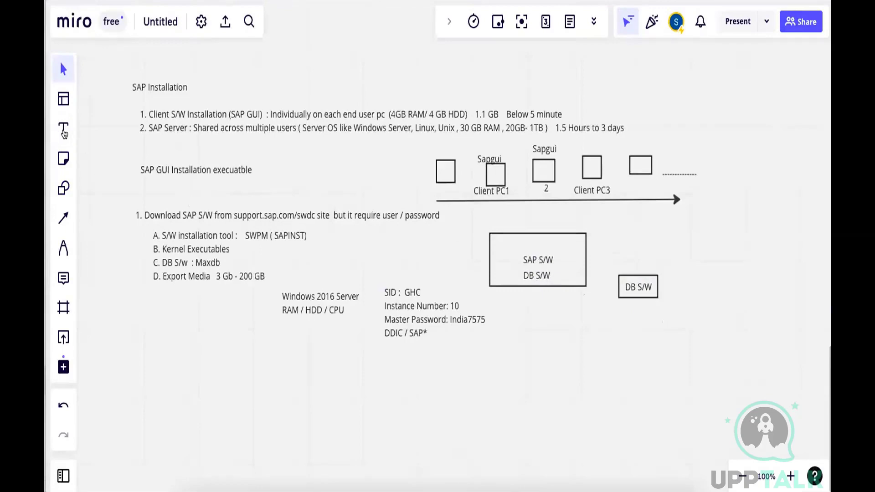
Caption the large SAP S/W box "Centrallized" and the small separate DB S/W box "Distributed"
click(64, 128)
click(517, 292)
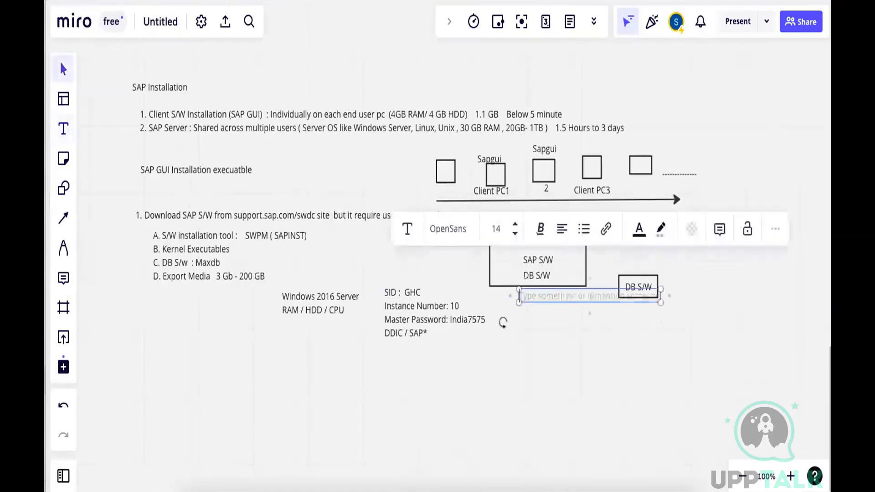
text(Centrallized)
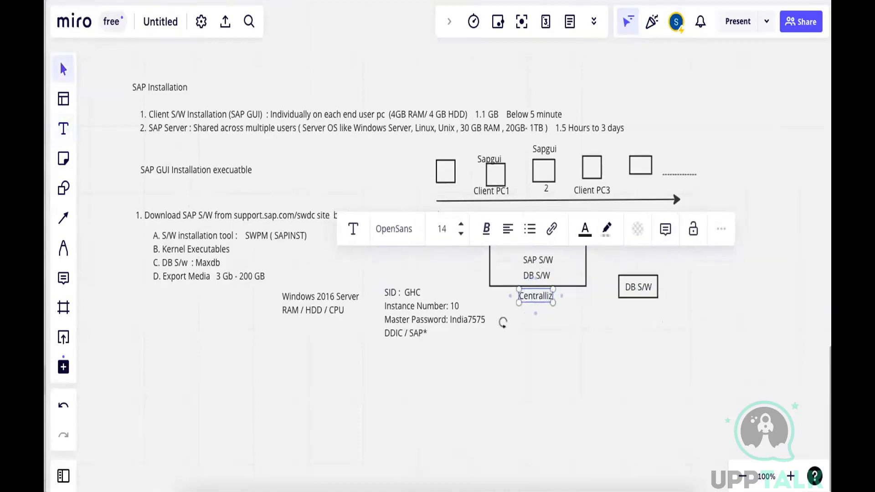
click(63, 129)
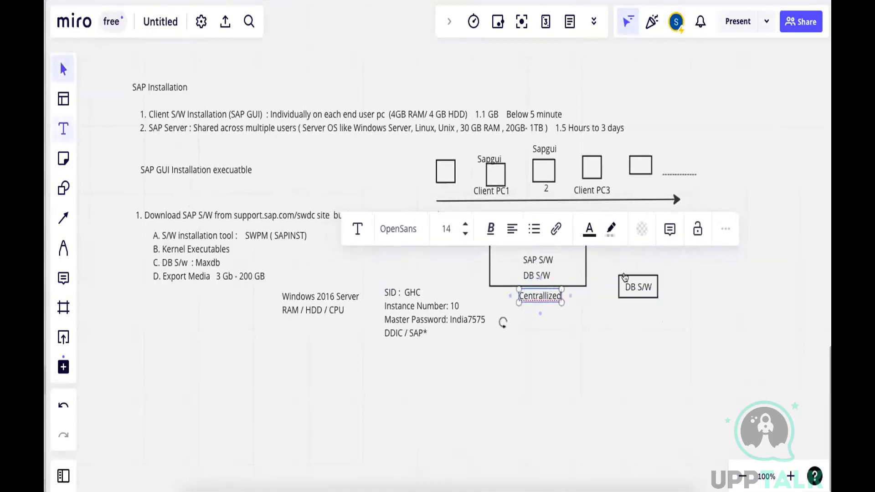
click(618, 310)
text(Distr)
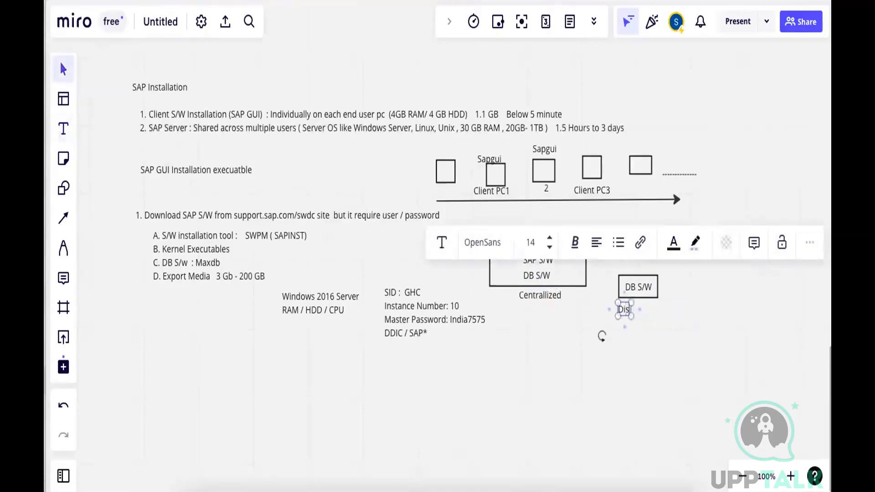
text(buted)
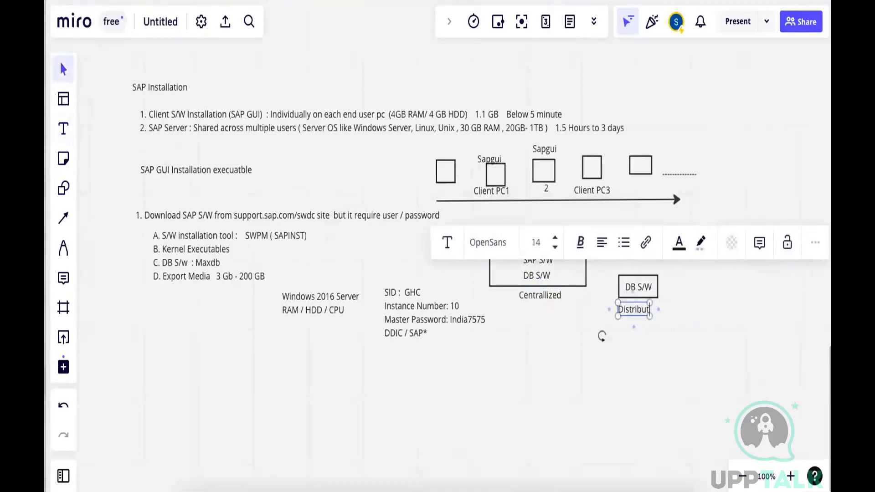
click(683, 391)
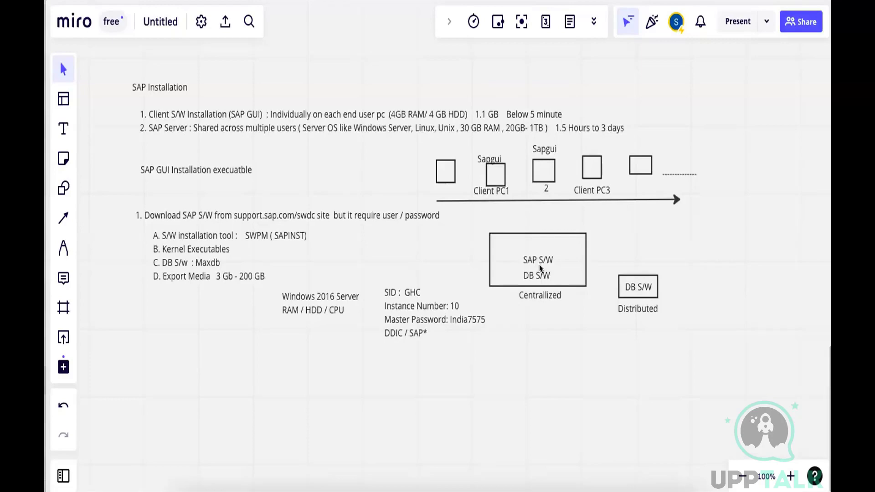
Return to the SAP installer in Microsoft Remote Desktop, continue in Typical parameter mode, and submit GHC as the SAP System ID
key(super+Tab)
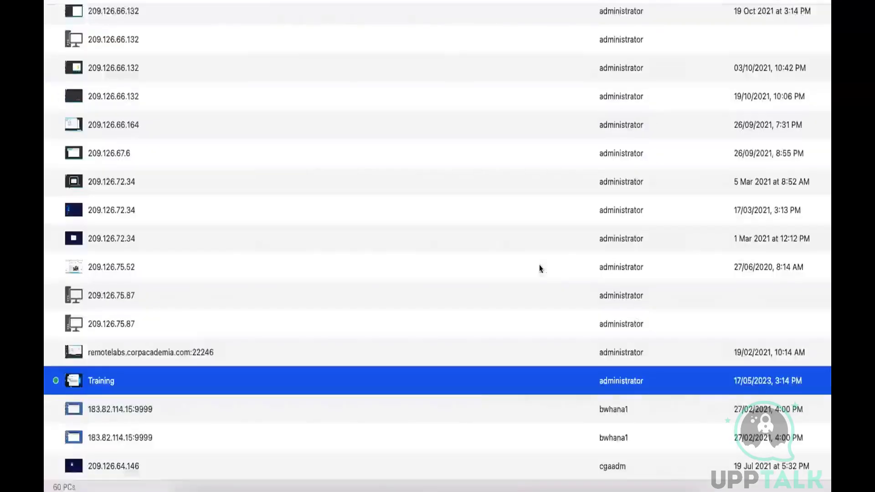
click(504, 482)
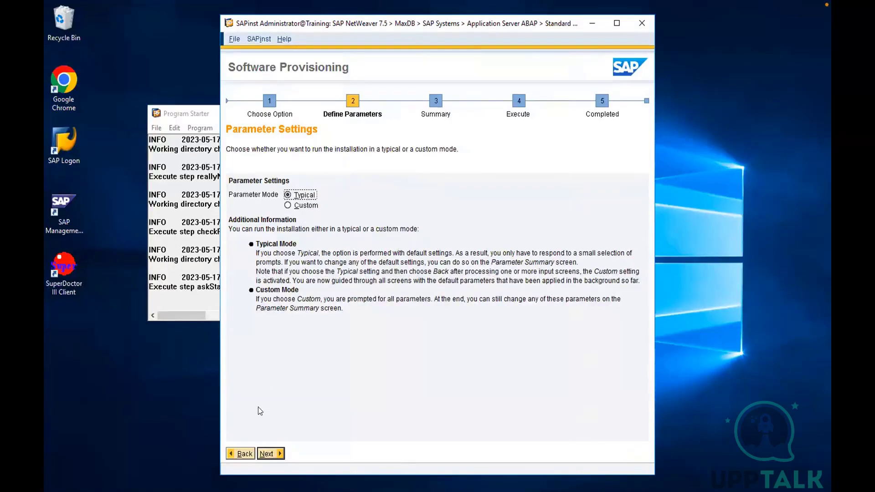
click(268, 456)
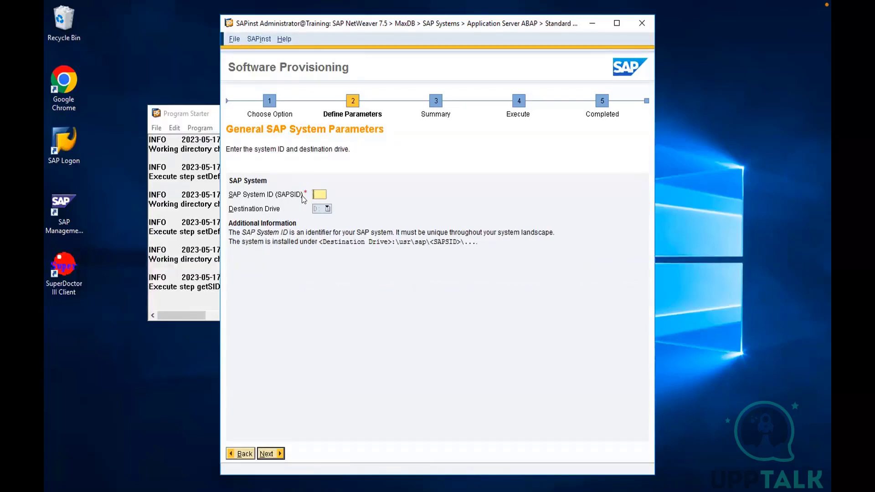
text(GHC)
click(267, 453)
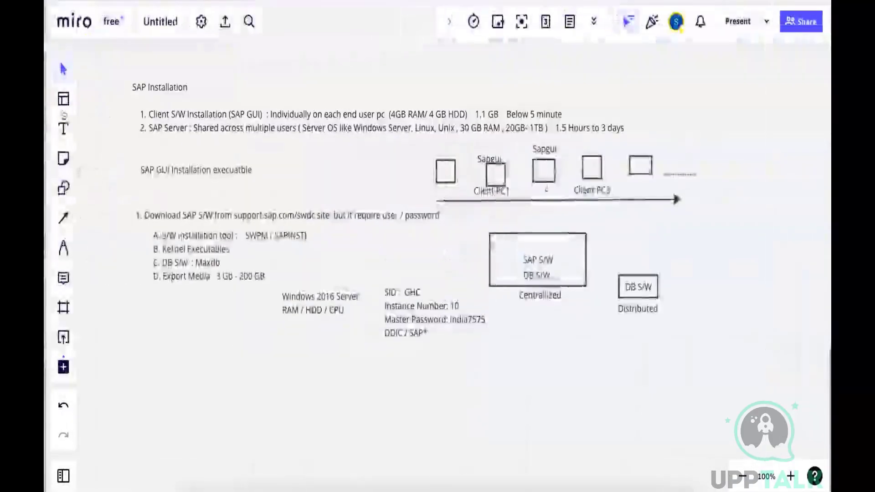
On the Miro whiteboard, draw three small rectangles side by side below the SID and instance notes
click(64, 129)
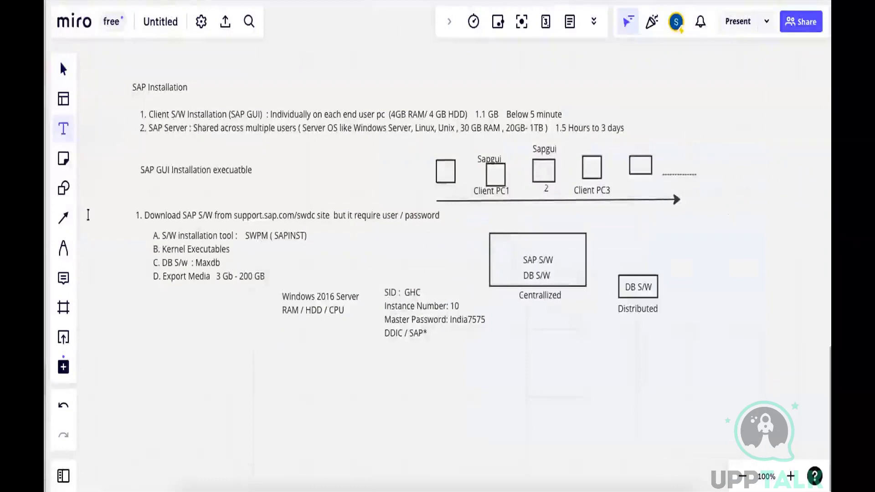
click(63, 188)
drag(373, 374, 407, 403)
click(63, 187)
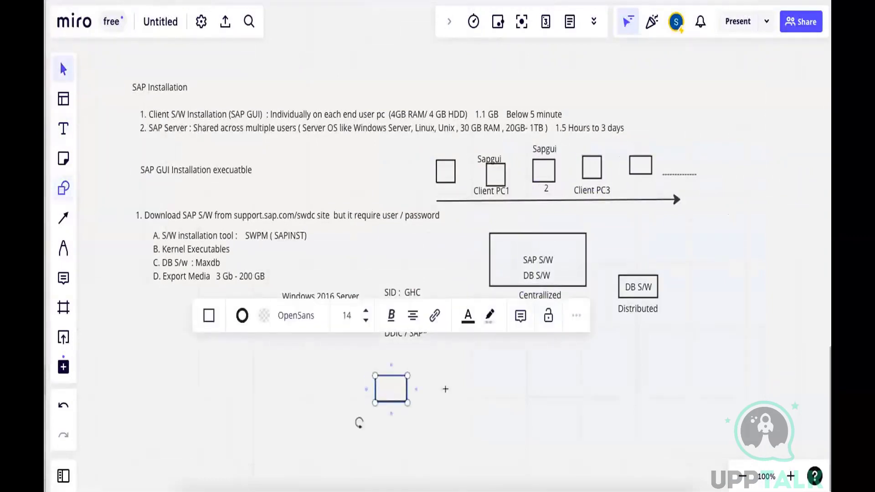
drag(436, 376, 467, 401)
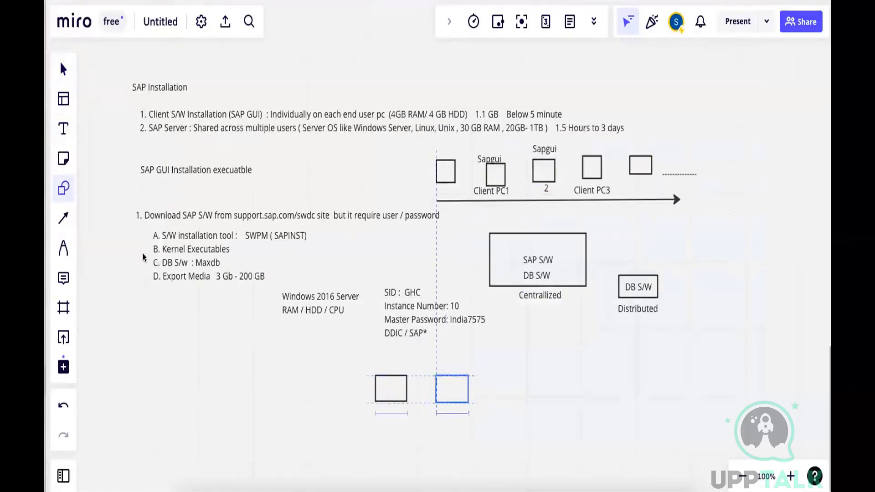
key(s)
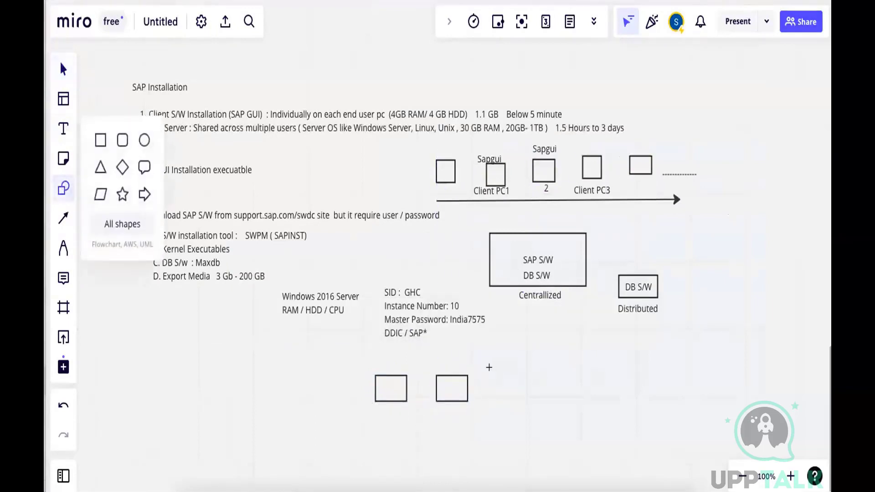
drag(493, 371, 525, 403)
Label the three new rectangles GHD, GHQ and GHP with text placed underneath each one
click(64, 129)
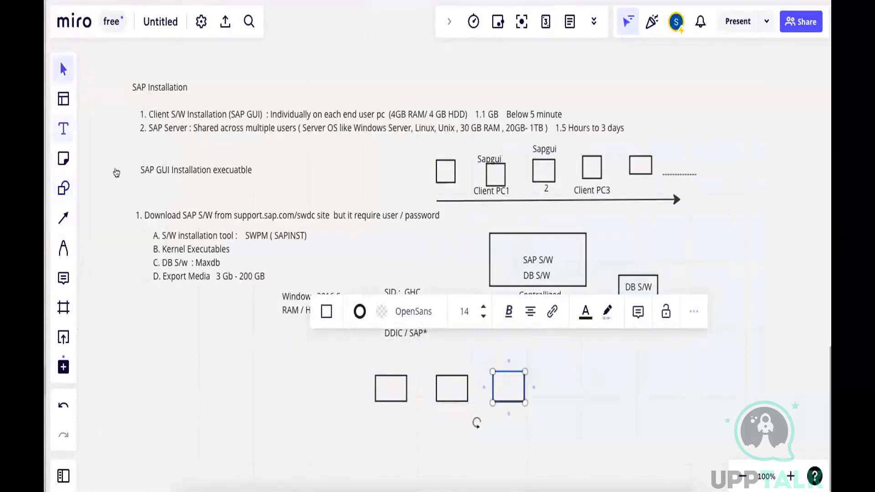
click(381, 416)
text(GHD)
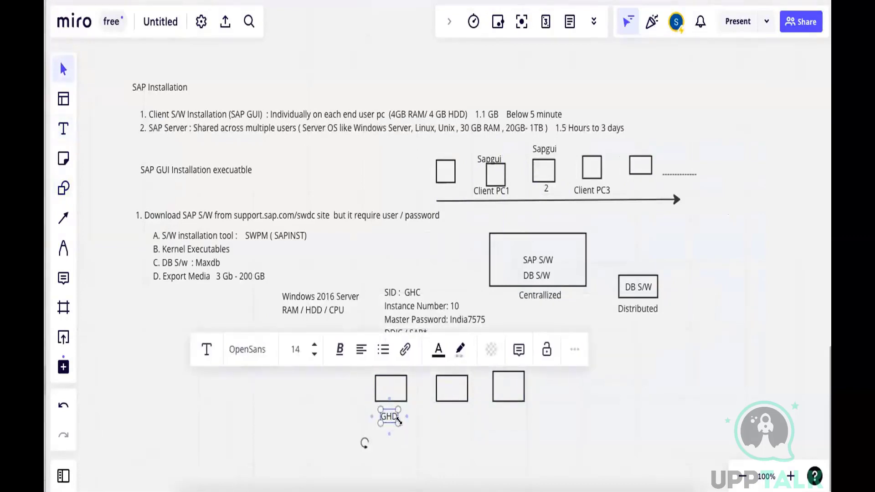
click(64, 128)
click(436, 416)
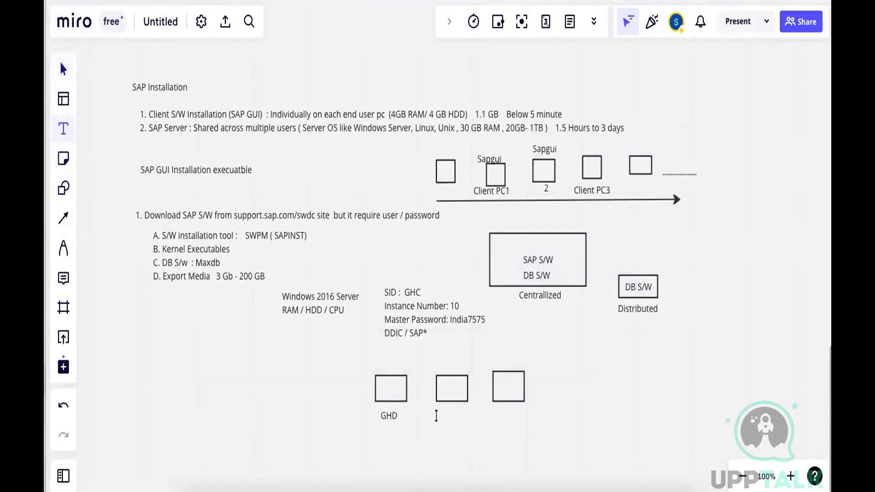
click(436, 414)
text(GHQ)
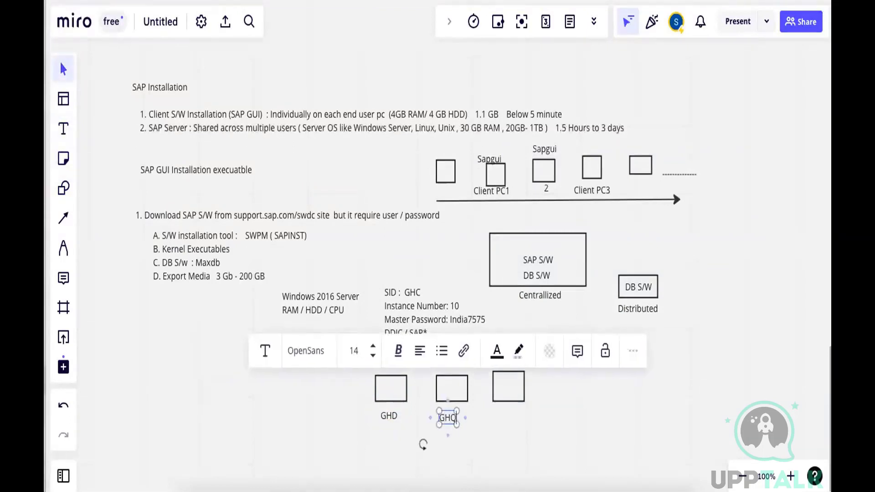
click(64, 128)
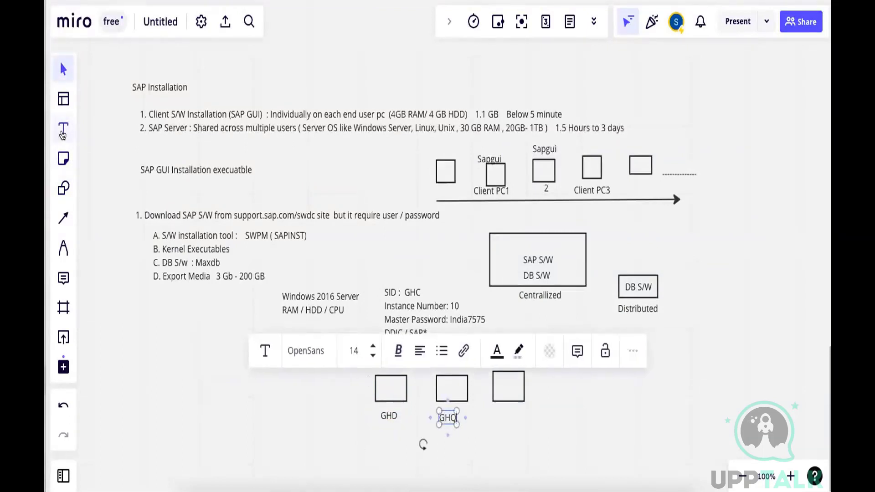
click(493, 414)
click(492, 414)
text(GH)
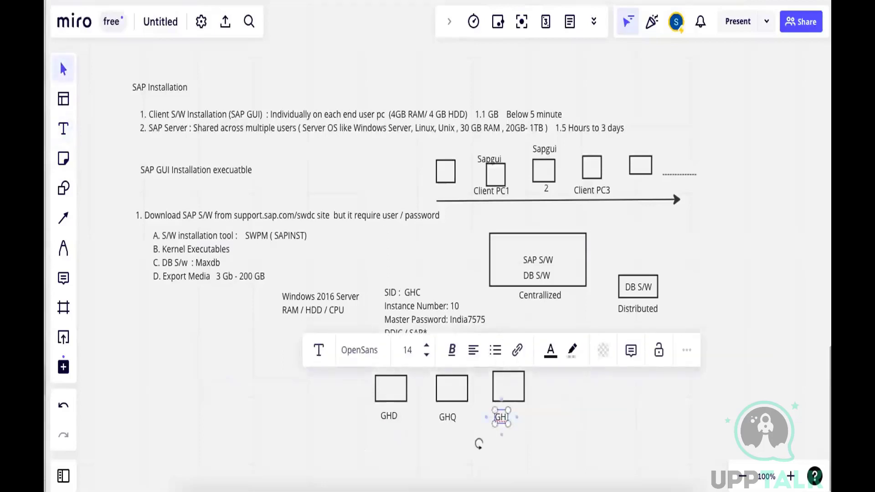
text(P)
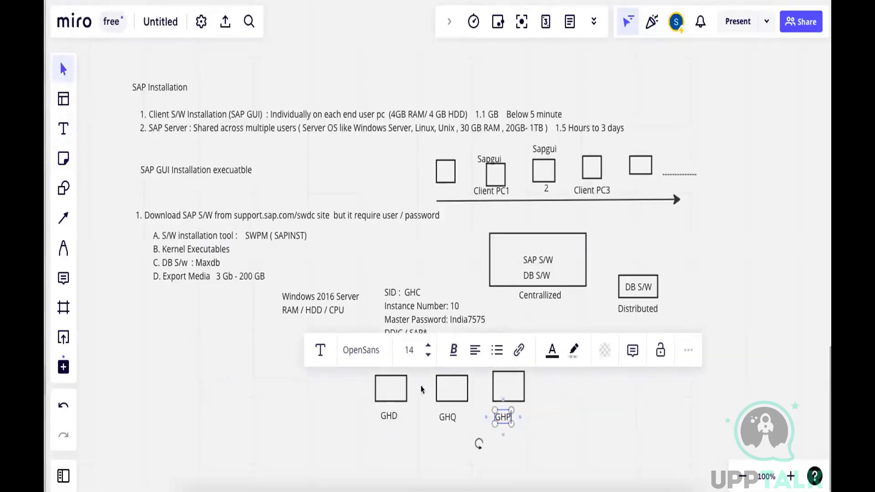
Add a text block with the rows ERP and CRM below the box labels and widen it to span all three boxes
click(58, 130)
click(326, 424)
text(ERP)
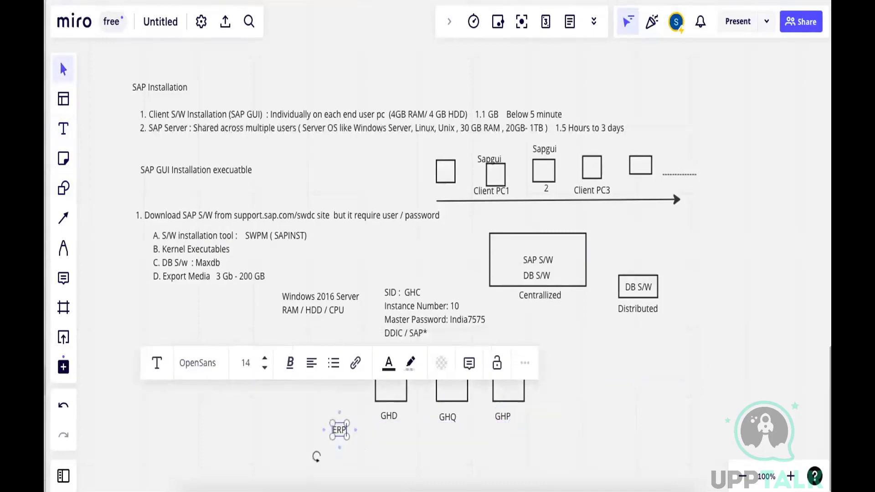
key(Return)
text(CRM)
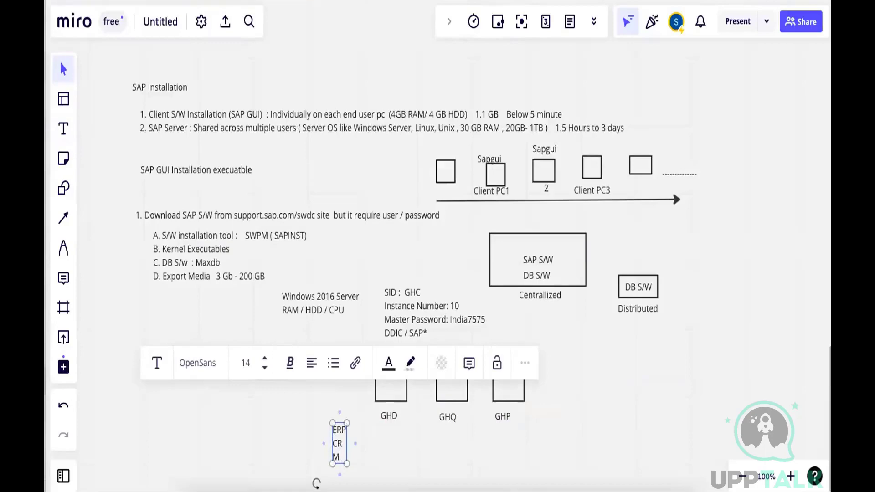
drag(342, 435, 365, 436)
click(352, 428)
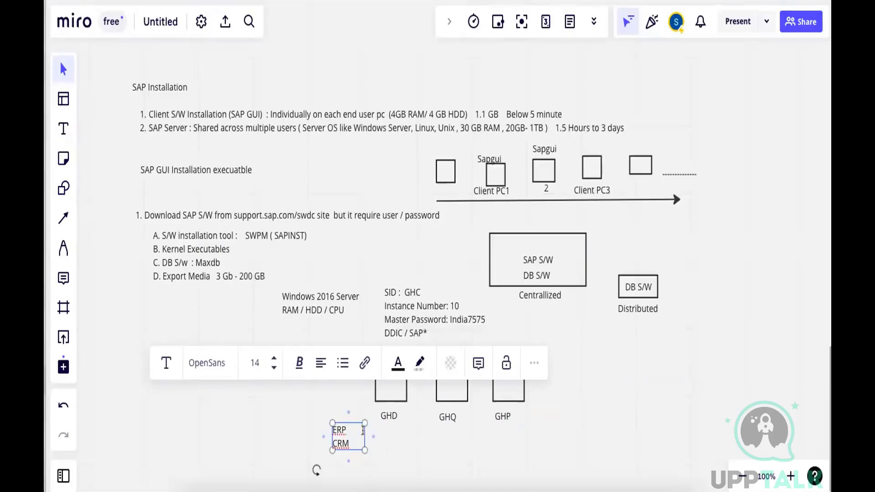
drag(363, 430, 535, 429)
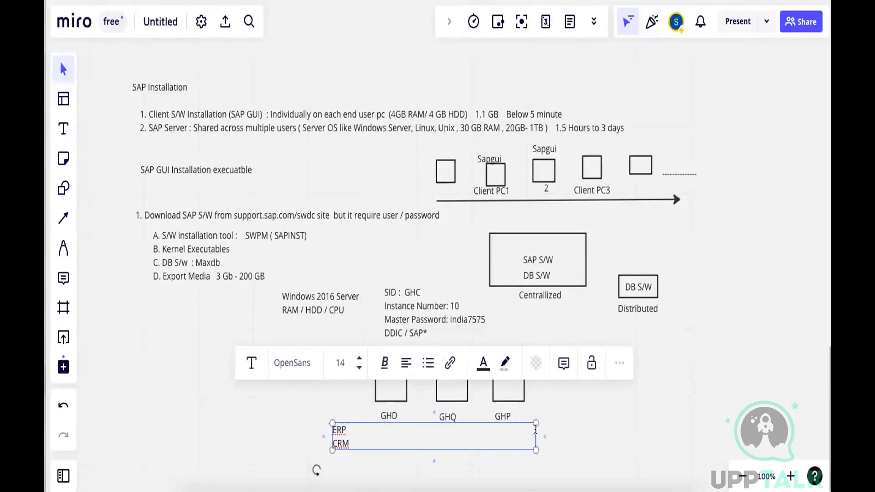
Fill the ERP row with the system IDs GED, GEQ and GEP, spaced under the three boxes
click(381, 428)
text(GRD)
key(BackSpace)
key(BackSpace)
text(ED       )
text(          GEQ )
text(               GE)
Fill the CRM row with the system IDs GCD, GCQ and GCP, aligned under the ERP entries
text(GC)
text(D              )
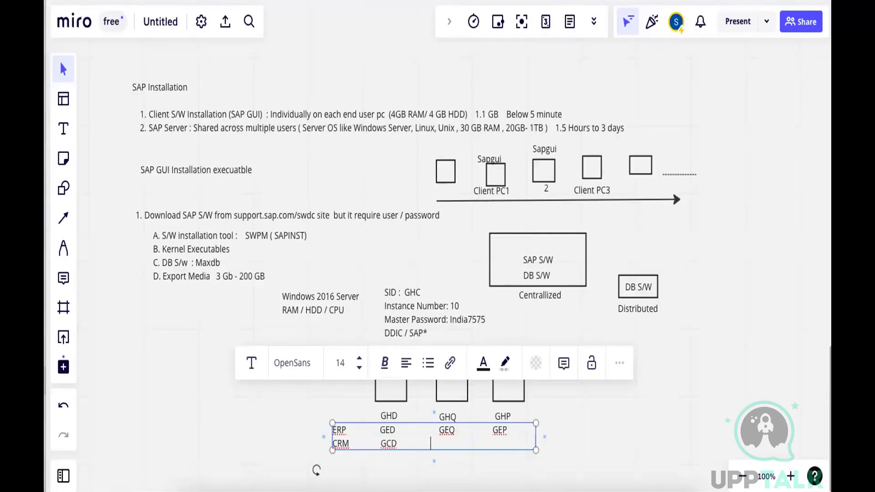
text(        GCQ           GCP)
click(616, 432)
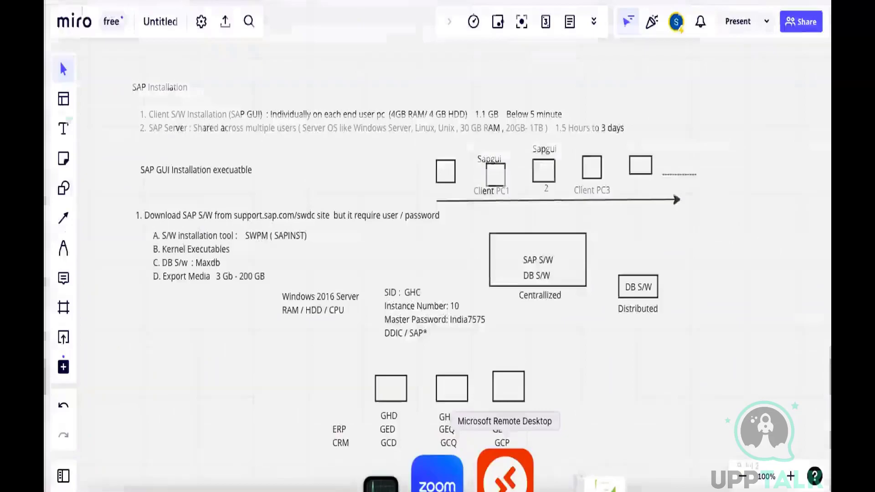
Switch back to the SAP installer session in Microsoft Remote Desktop
click(505, 475)
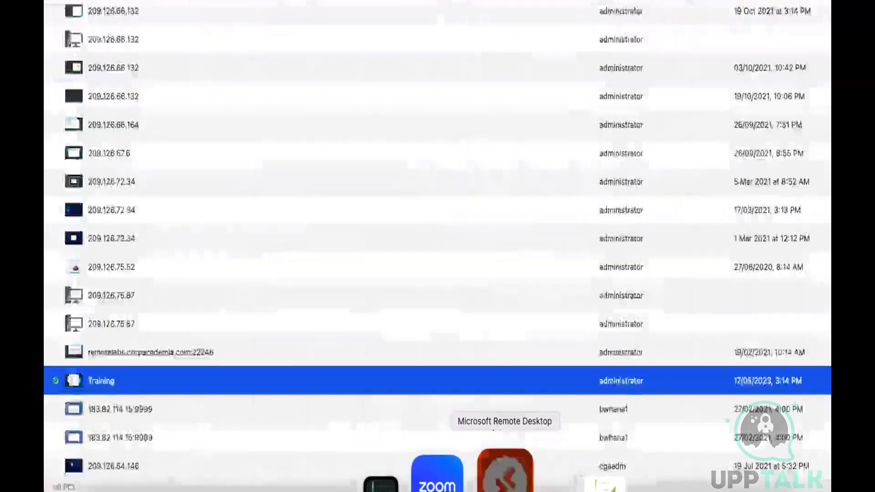
click(505, 475)
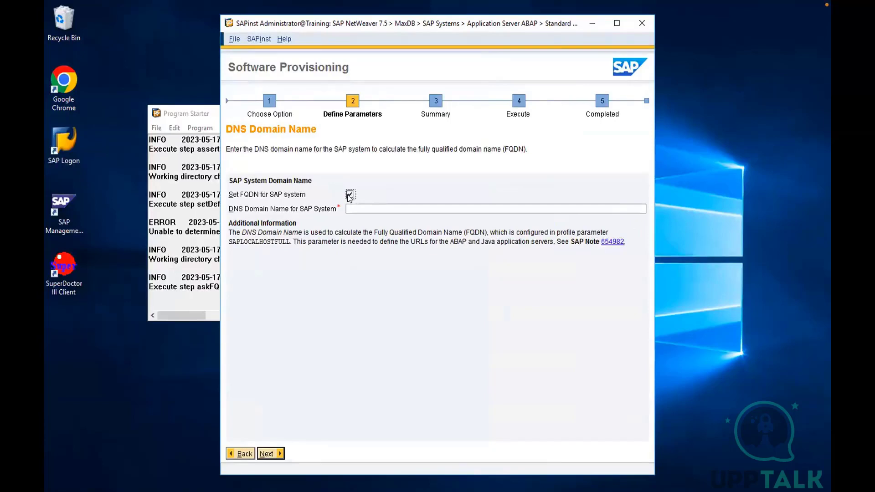
Turn off setting the FQDN for the SAP system and continue past the DNS domain name page
click(349, 195)
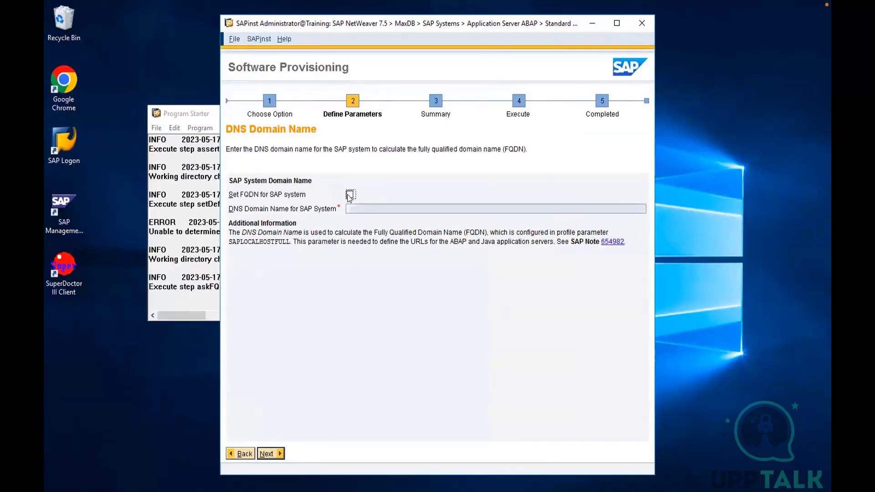
click(267, 454)
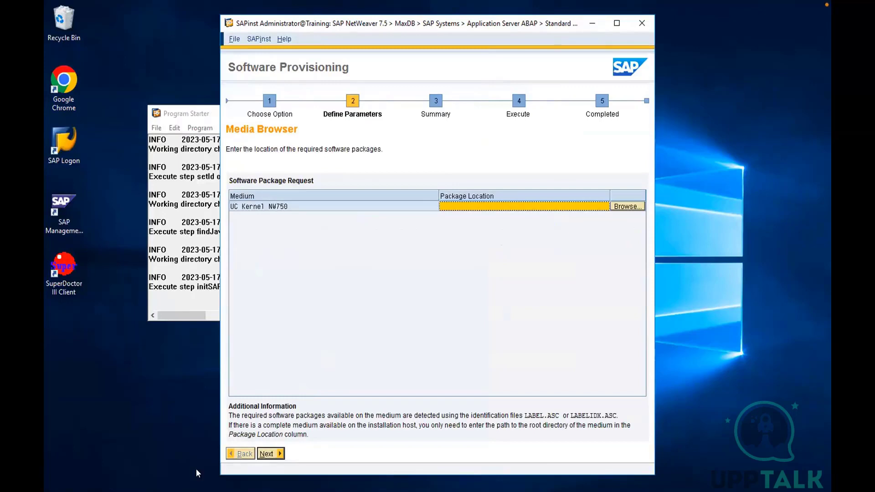
Open the kernel media folder C:\SAPSoftware\Server\Kernel\51050082_10 in File Explorer and copy its path
click(196, 491)
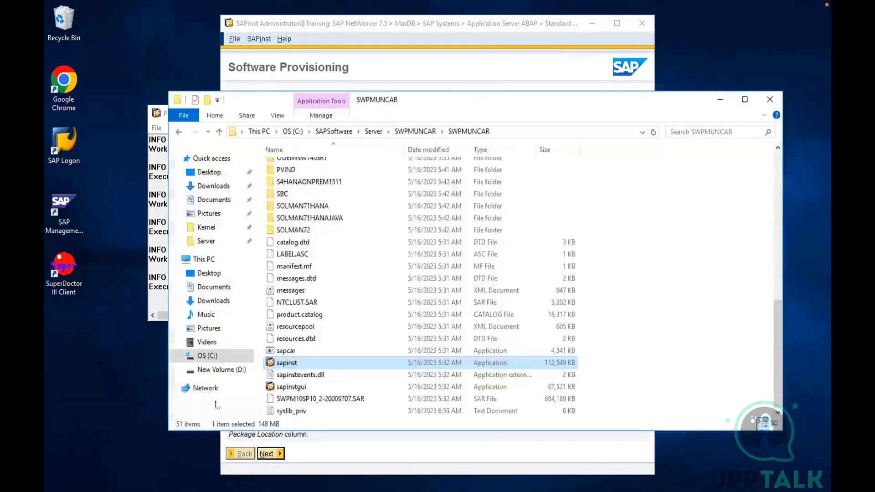
click(373, 131)
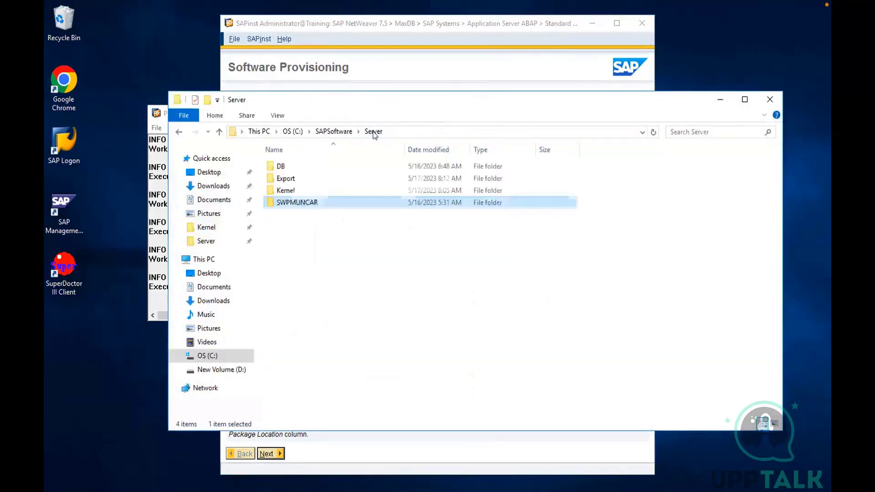
click(289, 191)
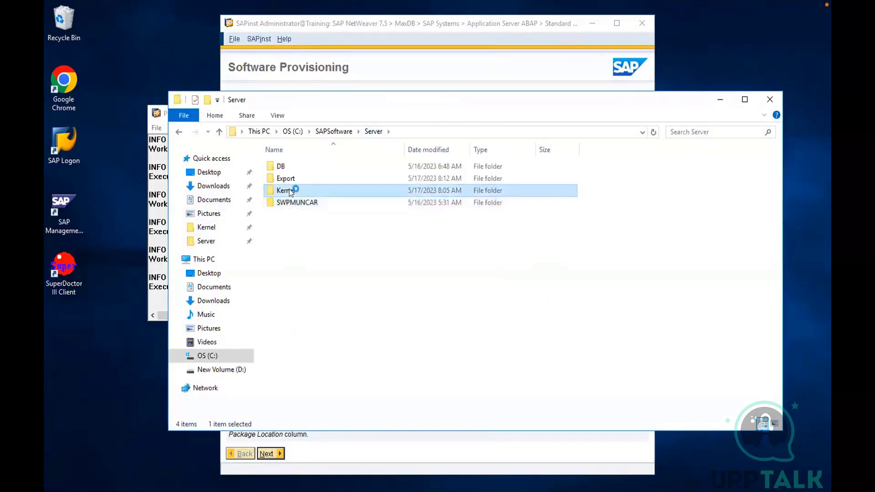
double_click(289, 190)
click(292, 166)
double_click(291, 166)
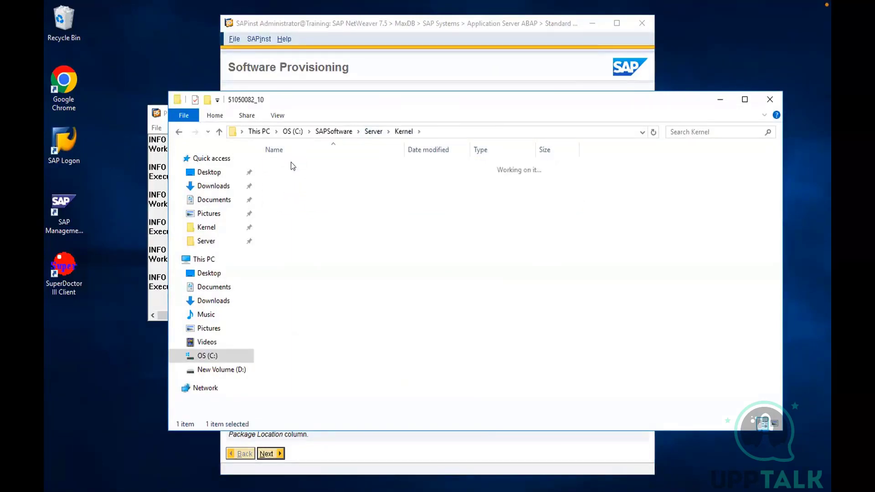
click(489, 130)
key(ctrl+c)
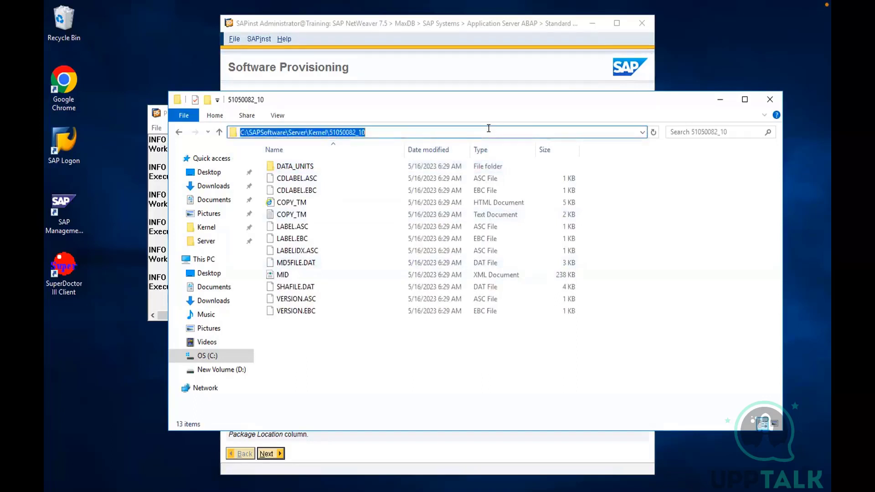
Set the UC Kernel NW750 package location to C:\SAPSoftware\Server\Kernel\51050082_10 in the installer and continue
click(497, 72)
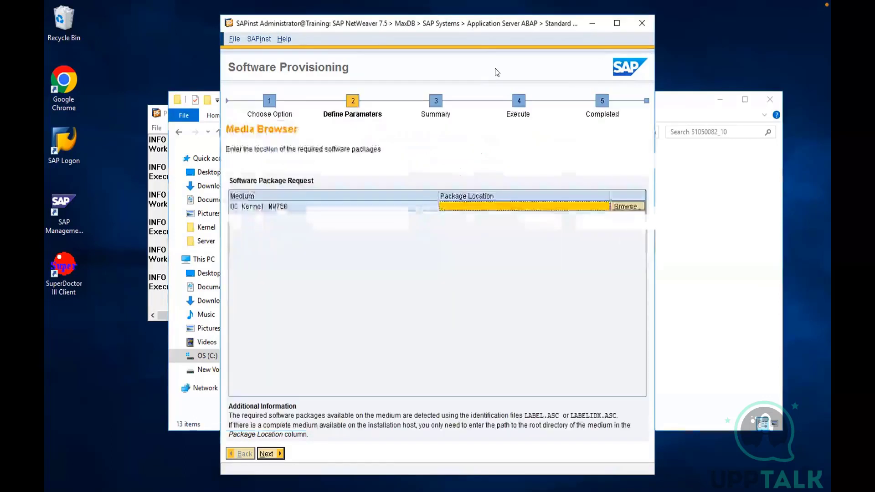
click(489, 206)
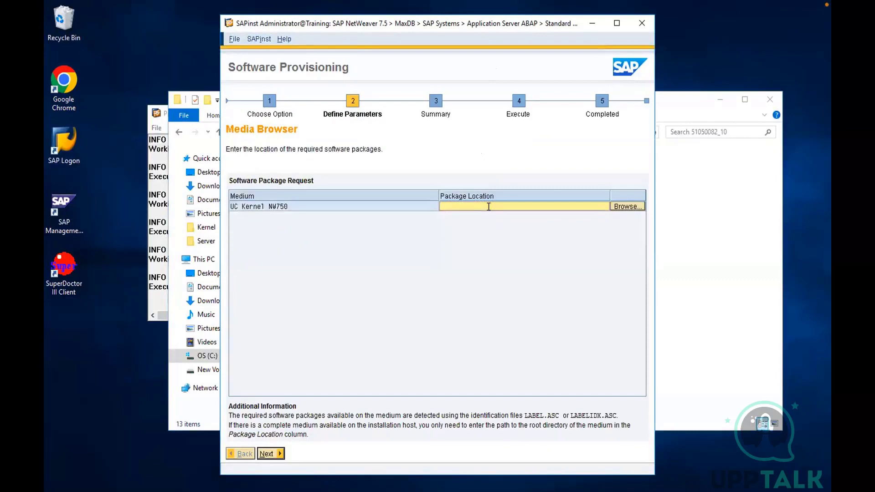
key(ctrl+v)
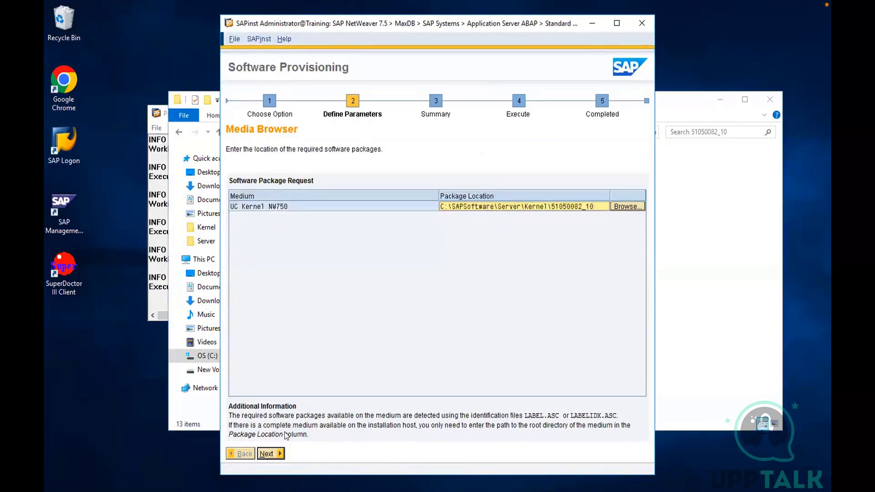
click(267, 453)
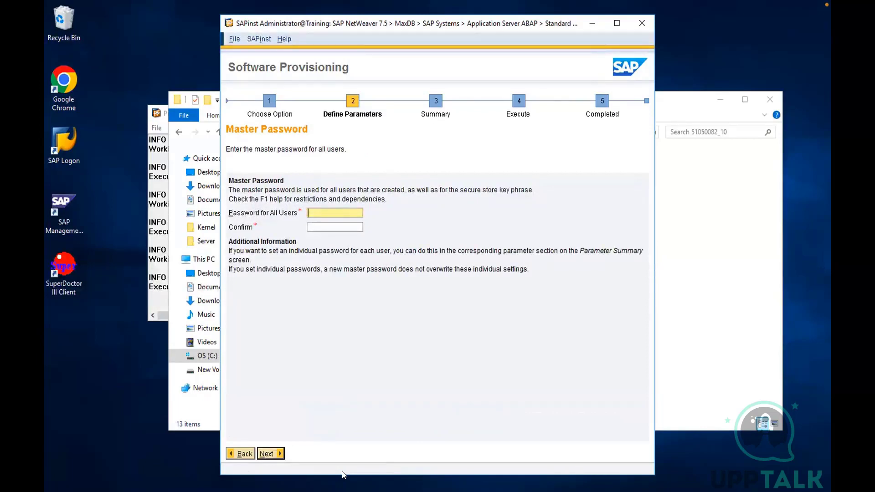
Enter the master password for all users, repeat it in the confirmation field and continue
text(*********)
click(321, 223)
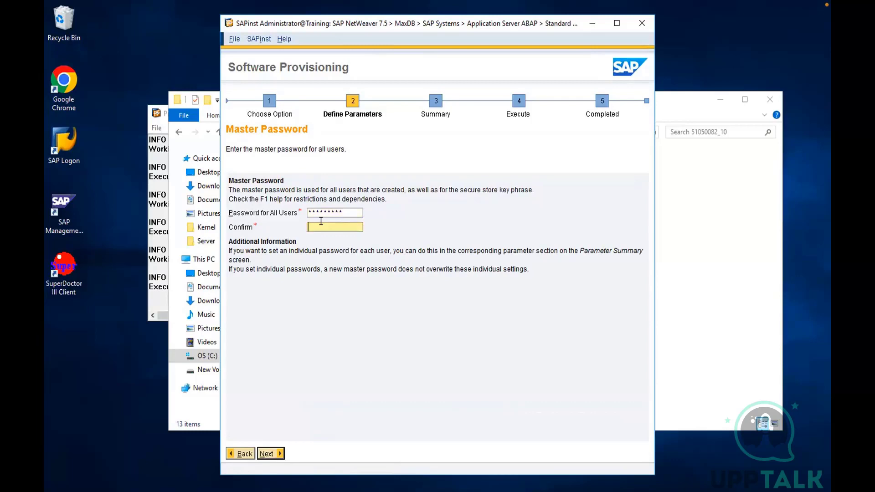
text(*********)
click(267, 451)
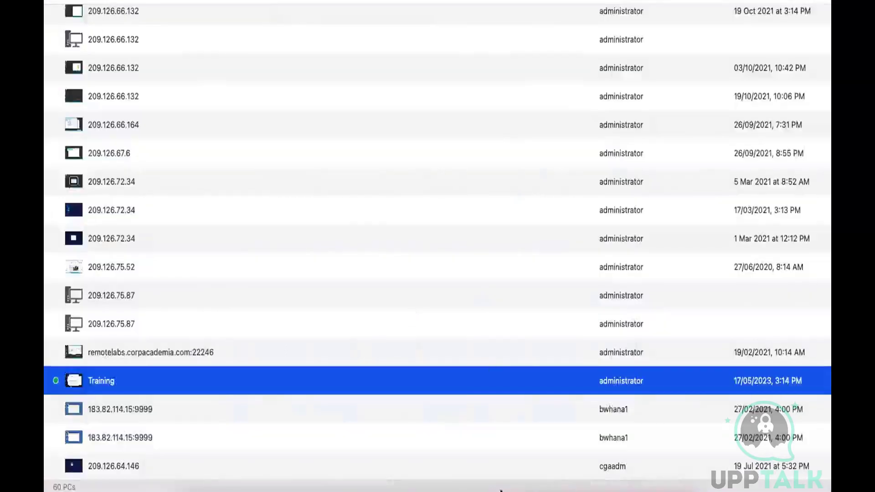
Return from the whiteboard to the installer session and accept the database ID GHC on host Training
mouse_move(501, 490)
click(501, 474)
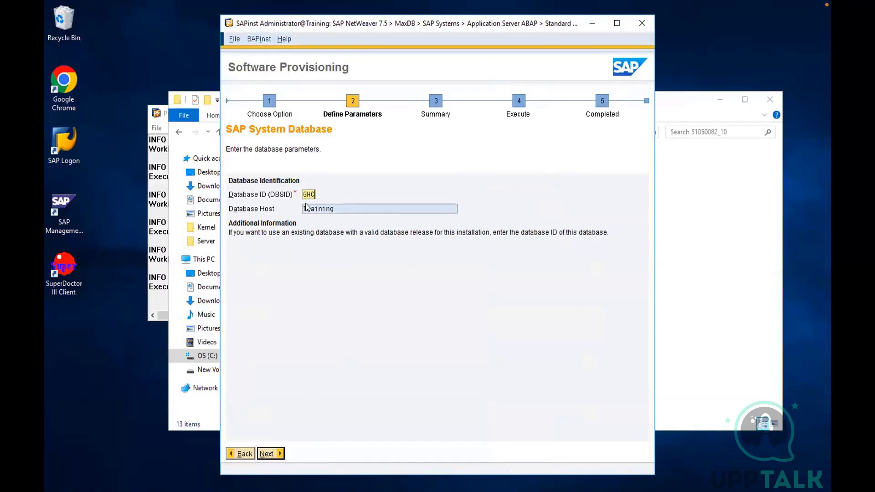
click(269, 453)
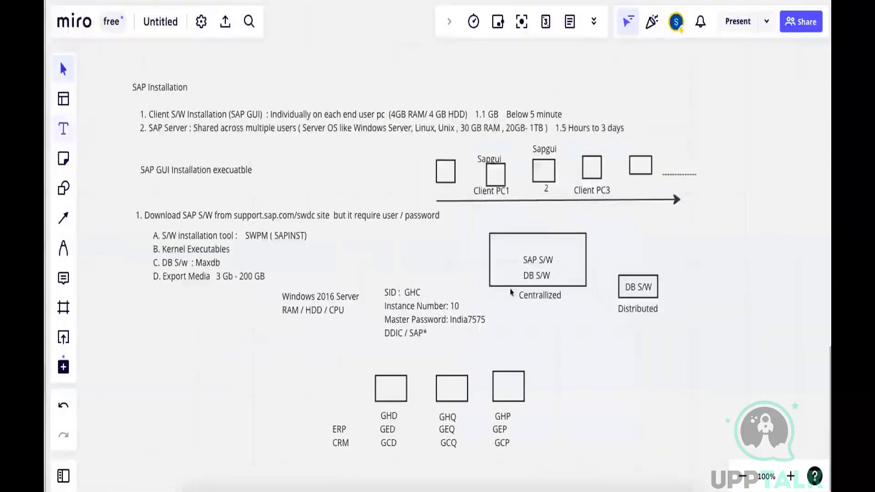
Add the text ServerA below the centralized system's label on the Miro whiteboard
click(536, 308)
text(Serve)
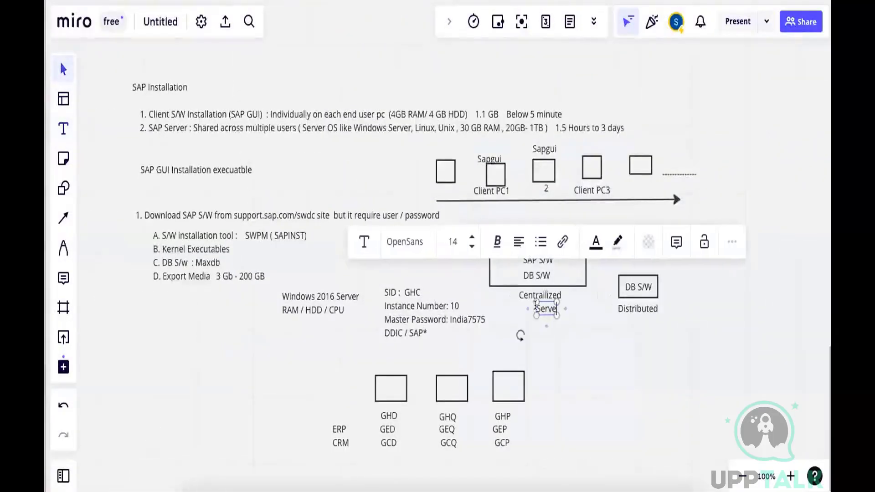
text(r)
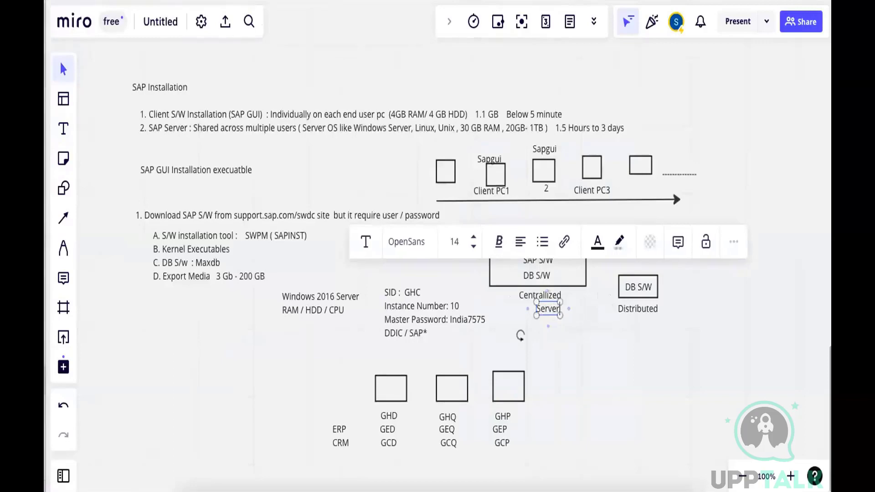
text(A)
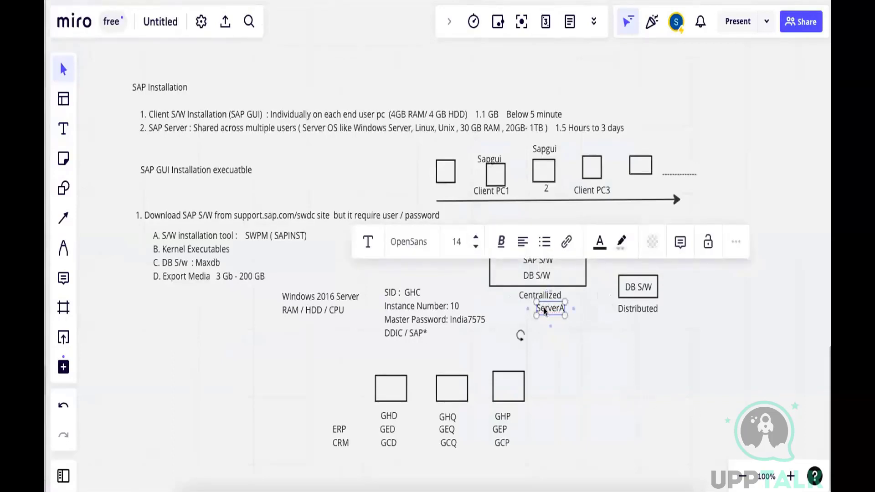
Place a copy of the ServerA text below the Distributed label and change it to ServerB
drag(545, 311, 647, 324)
double_click(648, 322)
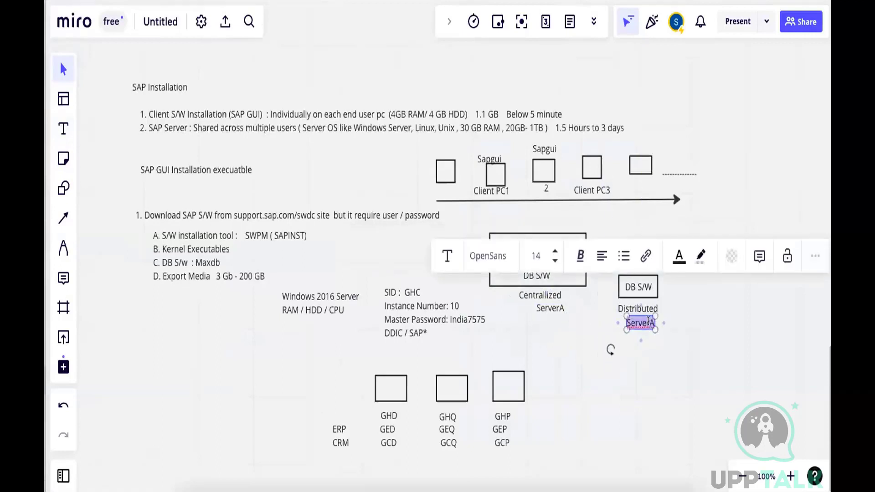
key(Right)
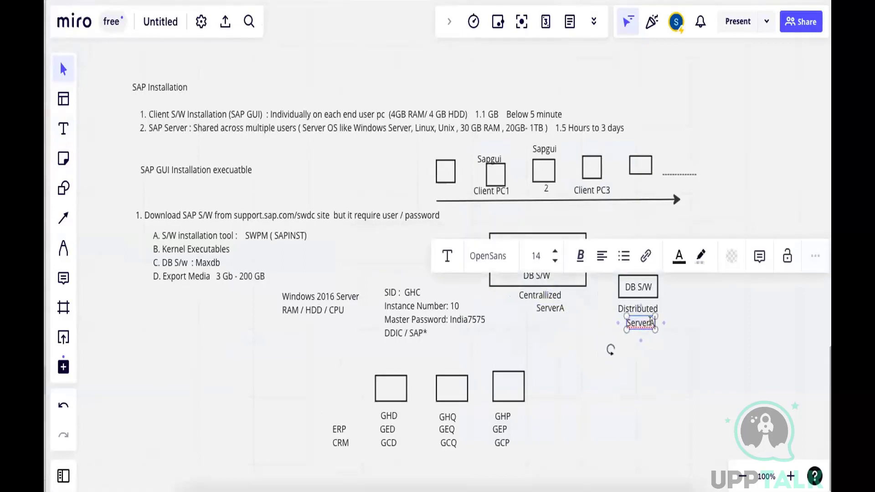
key(BackSpace)
text(B)
click(611, 349)
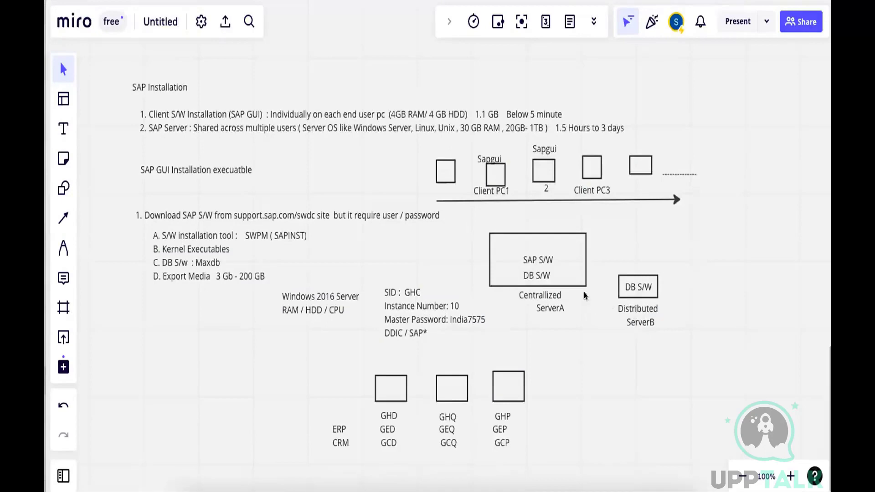
Switch back to the installer's remote session and decline repeating the prerequisite checks
key(super+Tab)
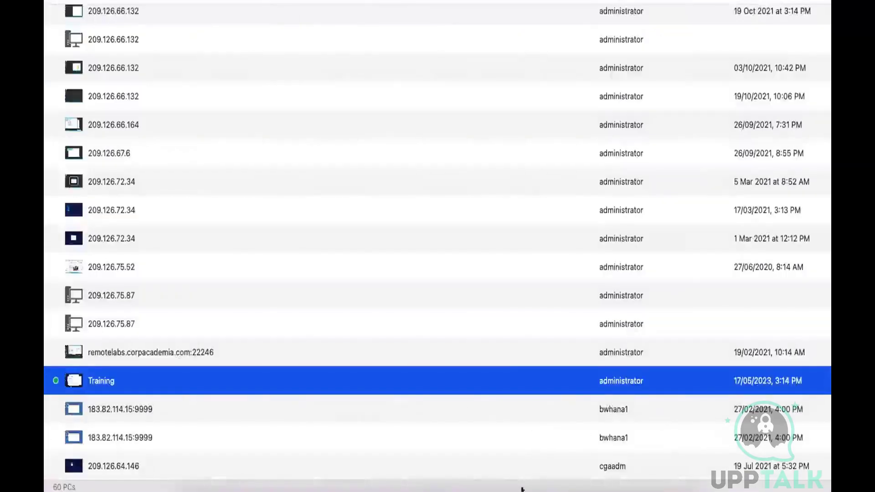
click(498, 472)
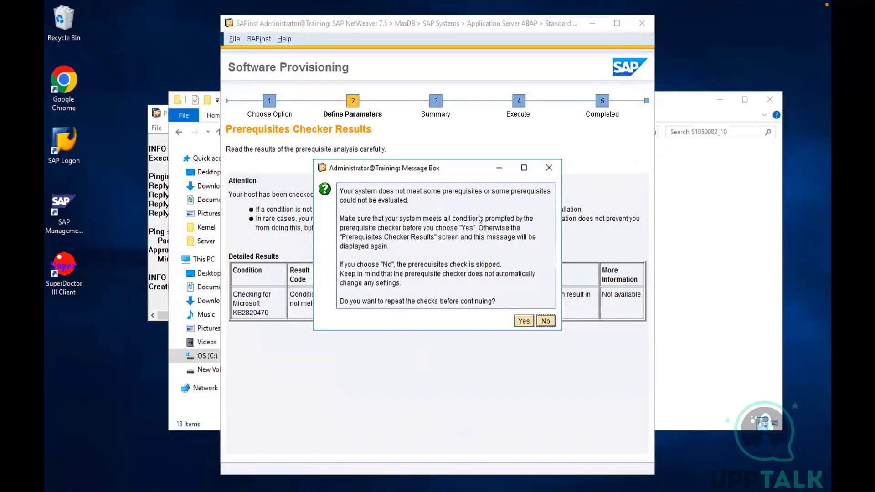
click(545, 322)
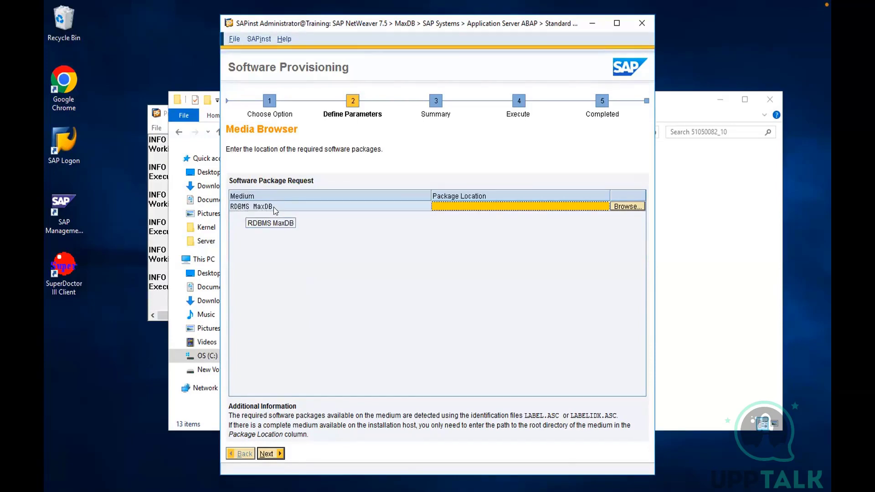
Open the database media folder C:\SAPSoftware\Server\DB\51049570_14\MaxDB_7.9_RDBMS___SP8_Build_31_ in File Explorer and copy its path
click(705, 291)
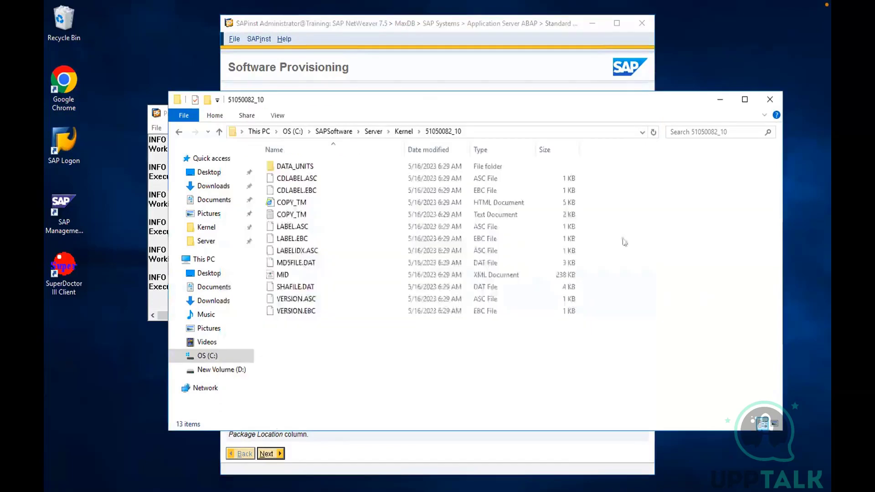
click(373, 132)
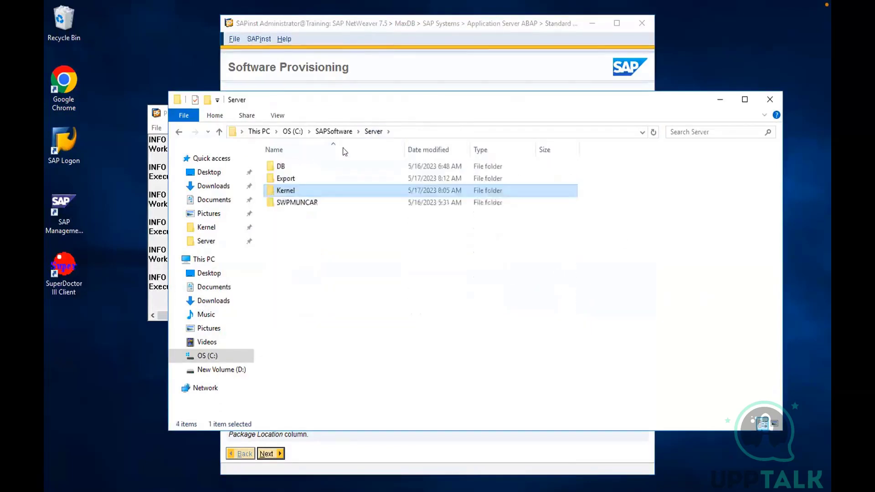
double_click(279, 167)
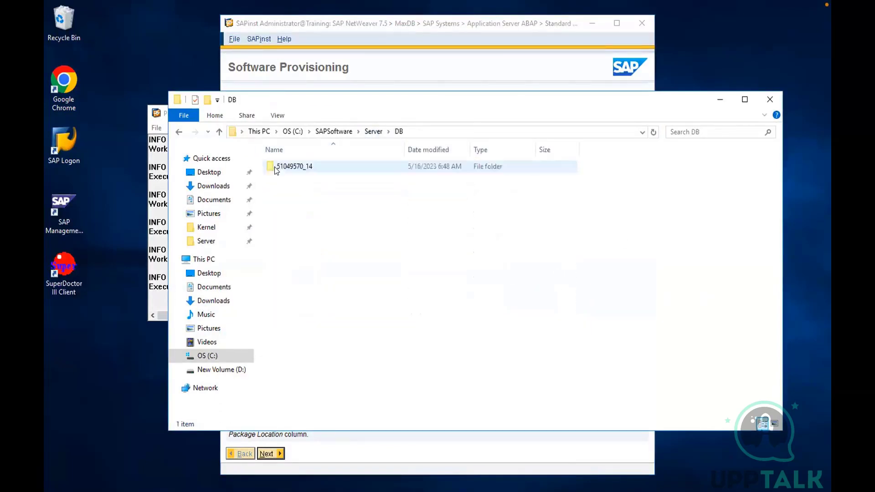
double_click(276, 167)
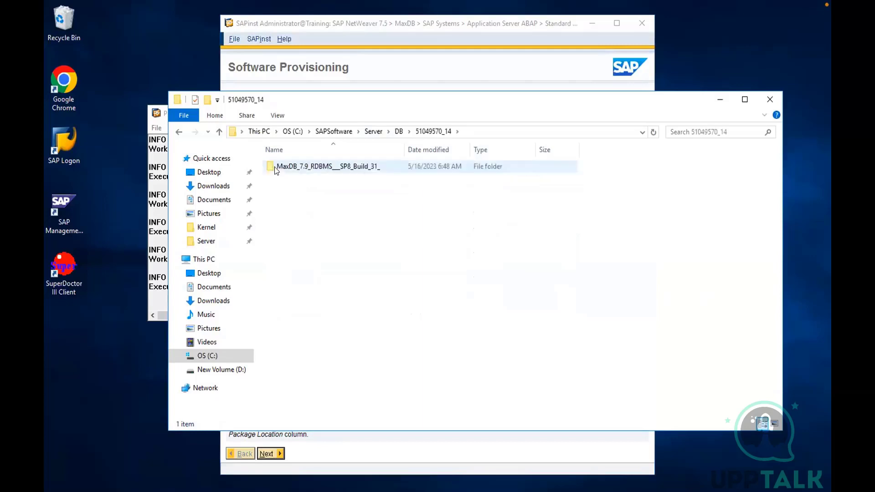
double_click(276, 167)
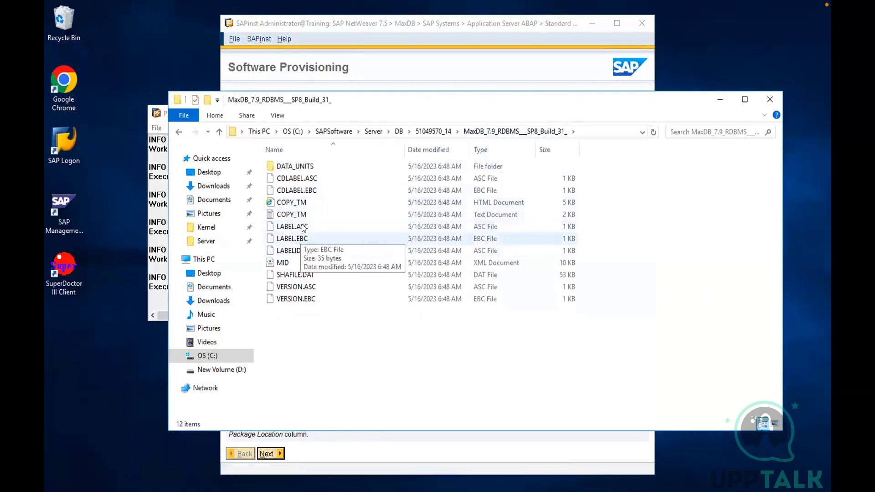
click(597, 132)
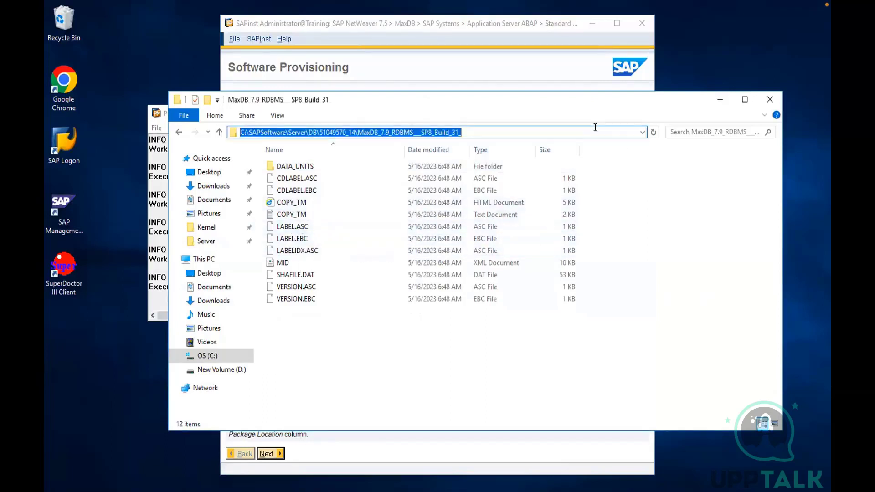
Set the RDBMS MaxDB package location to the copied MaxDB_7.9_RDBMS___SP8_Build_31_ folder path and continue
click(575, 72)
click(479, 205)
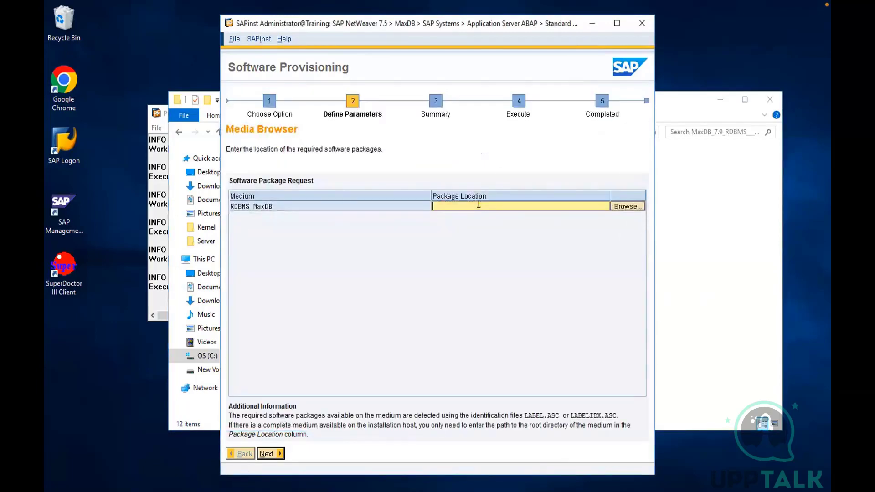
key(ctrl+v)
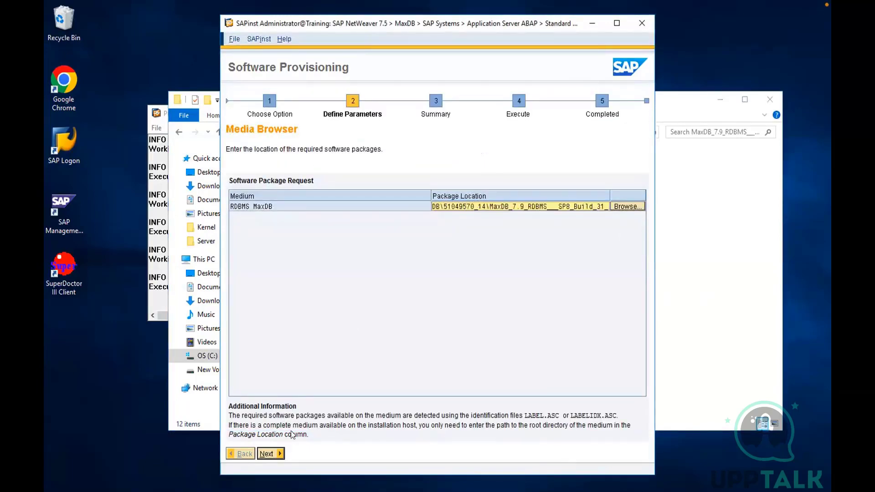
click(267, 454)
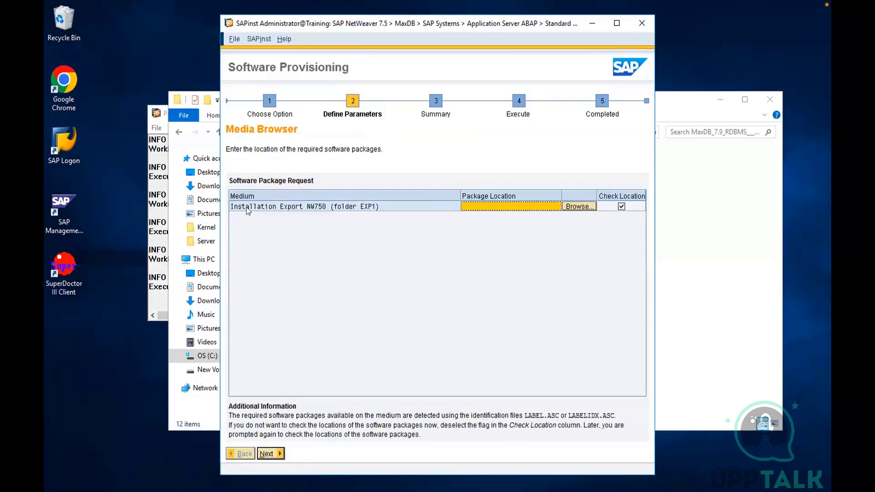
Open the export media folder C:\Users\Administrator\Downloads\Export\51050042_3 in File Explorer and copy its path
click(286, 208)
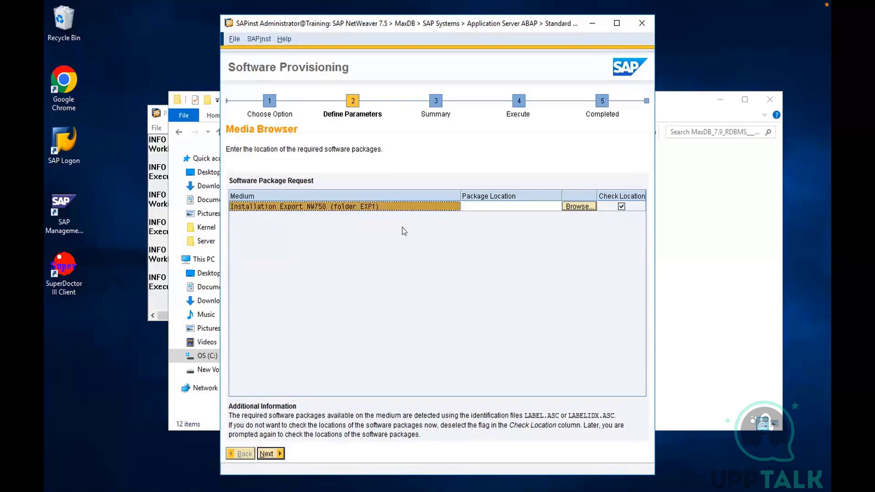
click(693, 266)
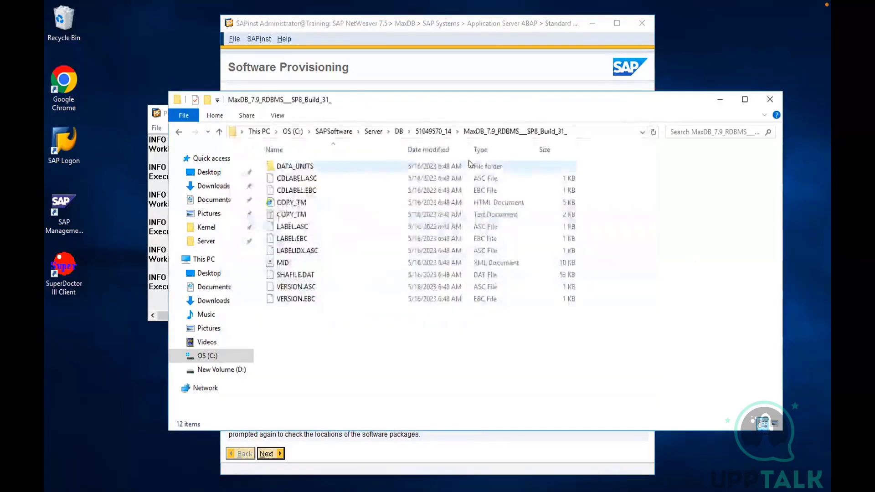
click(210, 187)
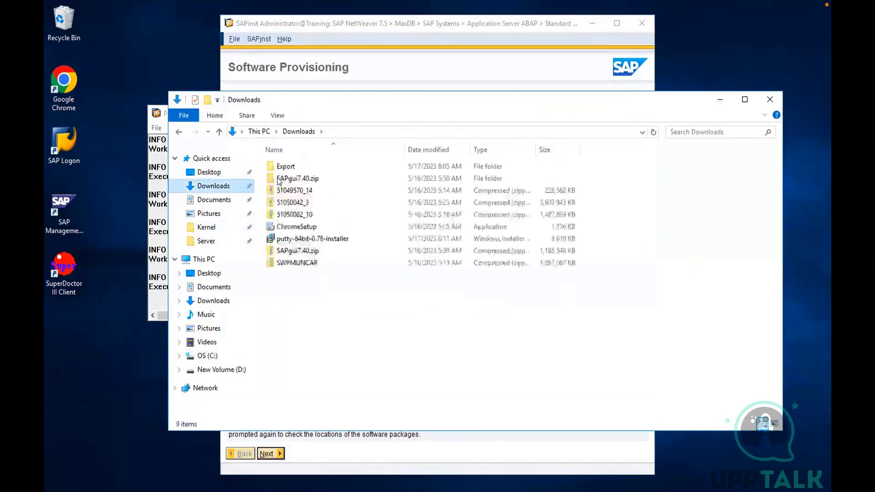
click(279, 170)
double_click(280, 169)
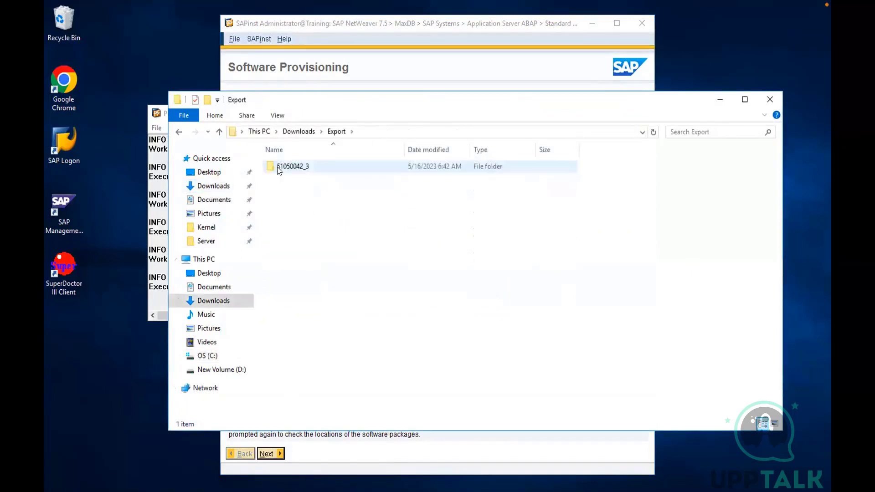
double_click(279, 167)
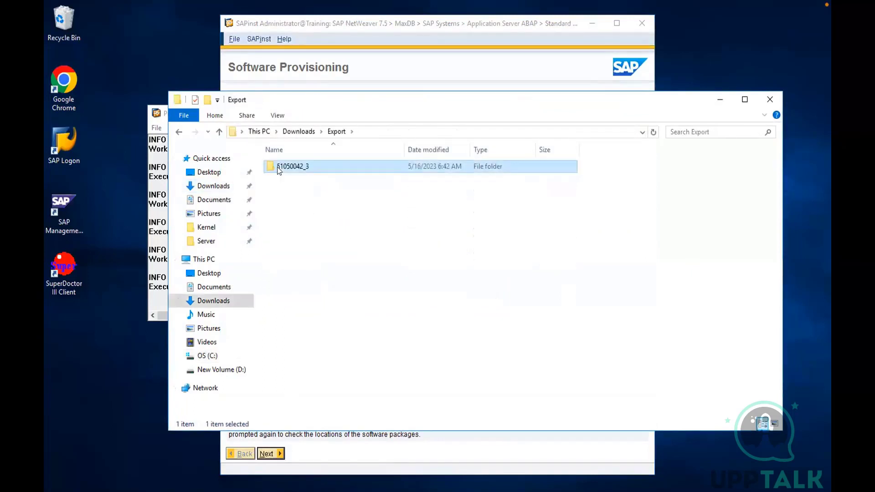
click(425, 130)
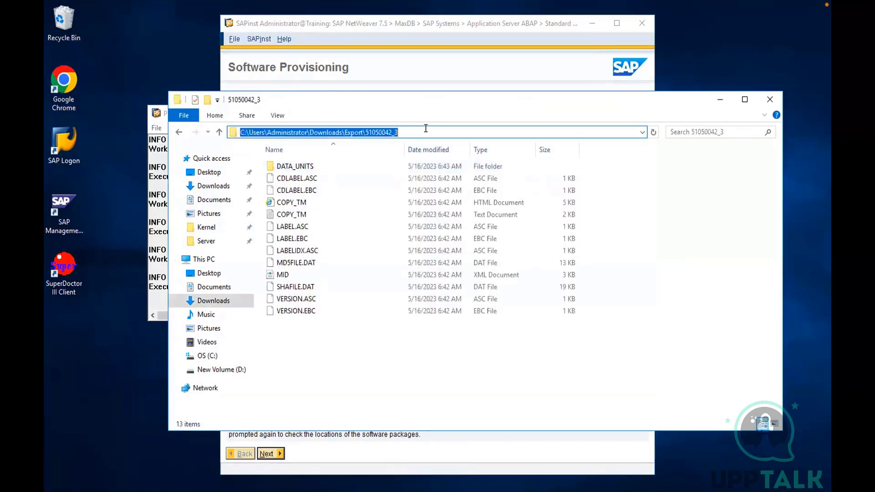
Set the Installation Export NW750 package location to the copied Export\51050042_3 folder path and continue
click(522, 66)
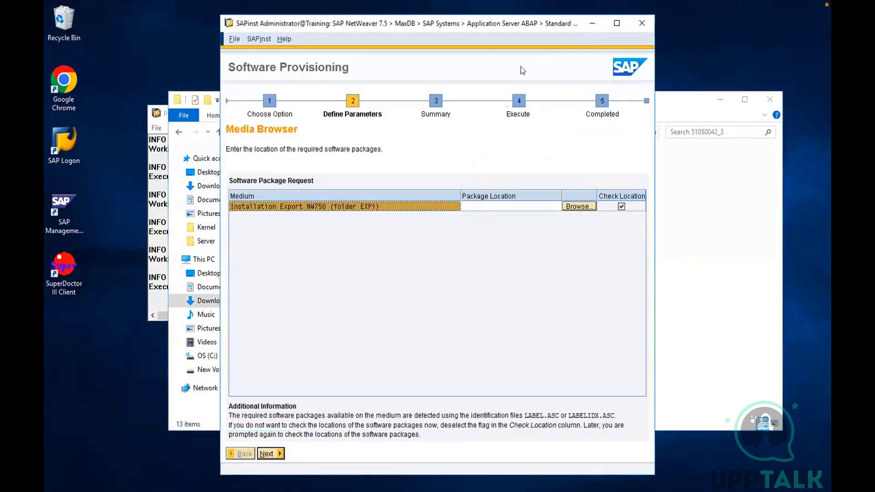
click(478, 207)
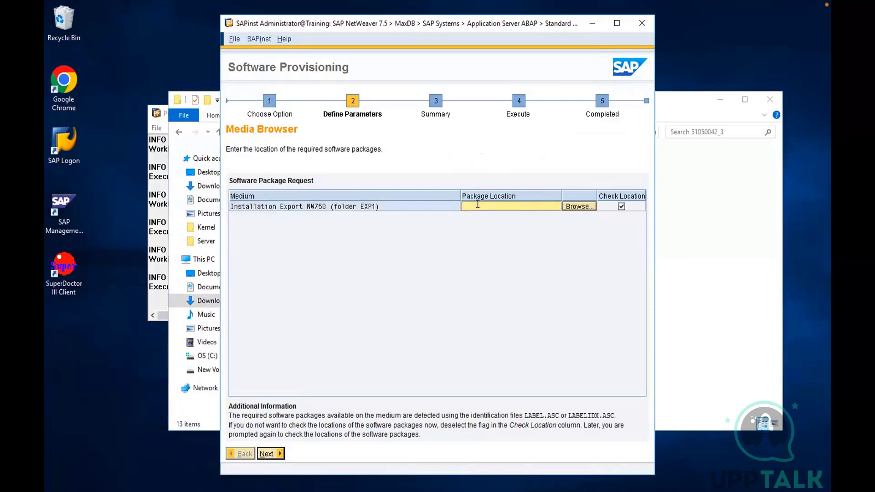
key(ctrl+v)
click(265, 454)
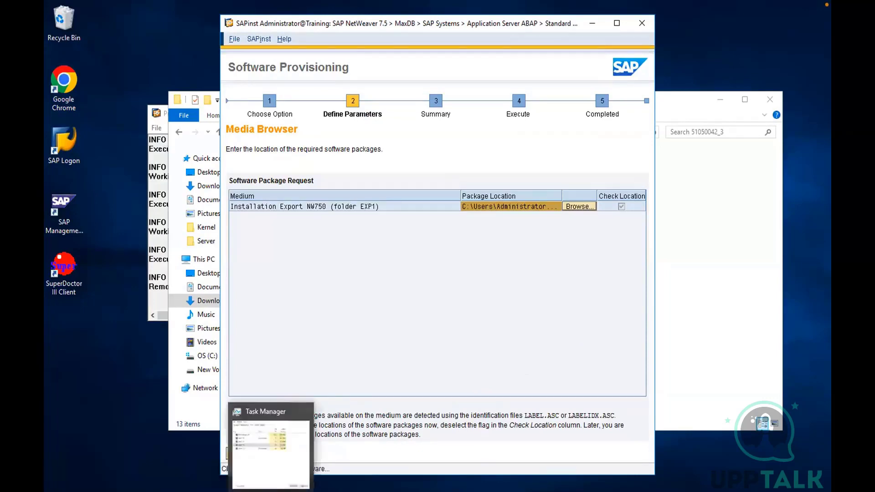
Check the server's memory usage in Task Manager's performance view, and minimize it again
click(270, 491)
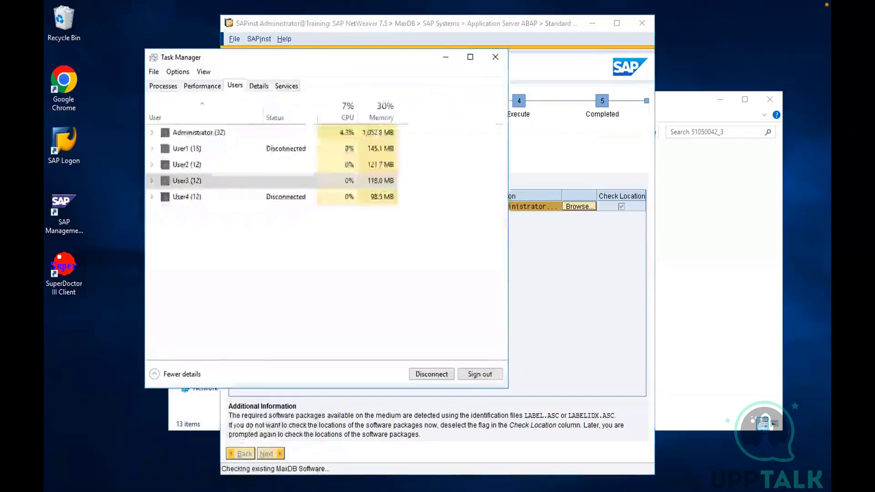
click(201, 85)
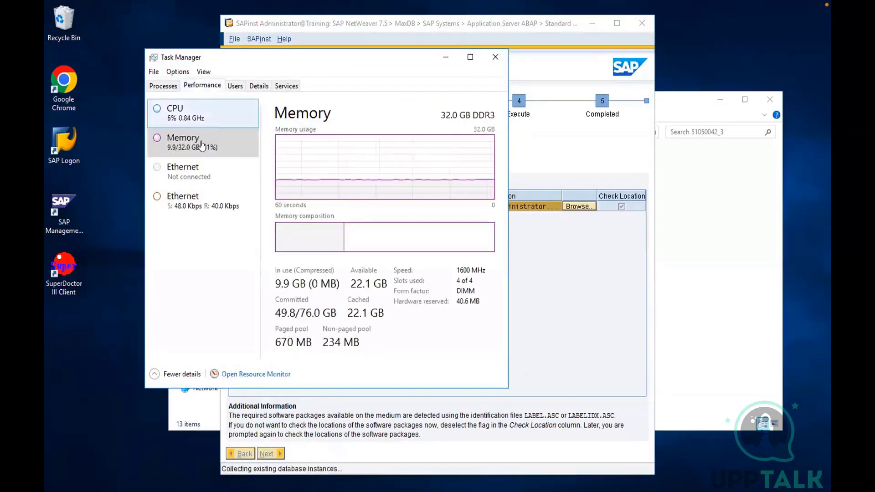
click(446, 56)
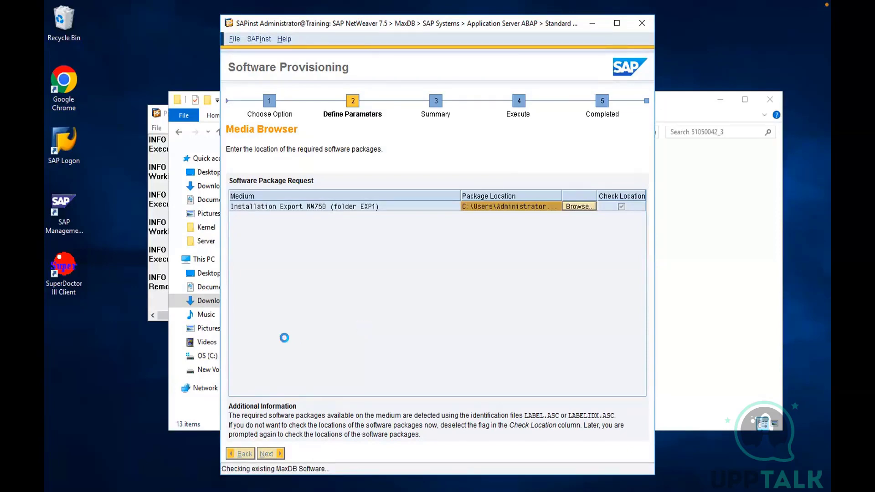
Check the free space on the C: and D: drives in File Explorer, and minimize it again
mouse_move(167, 490)
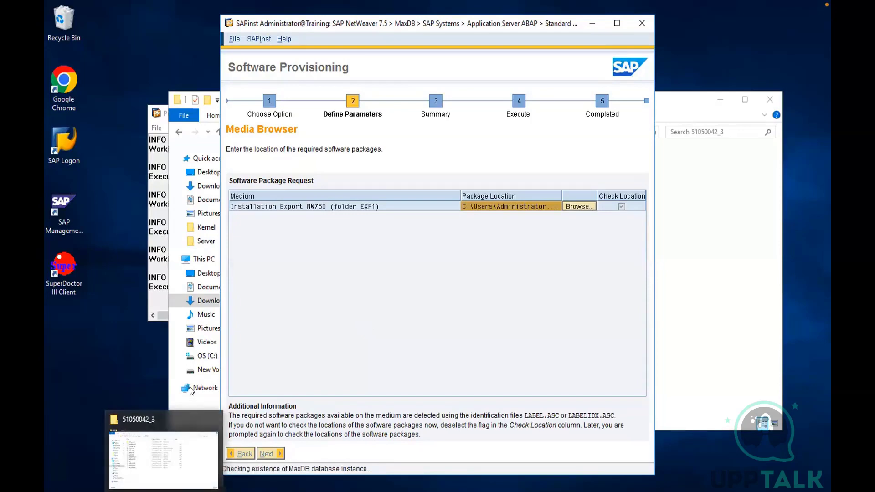
click(176, 460)
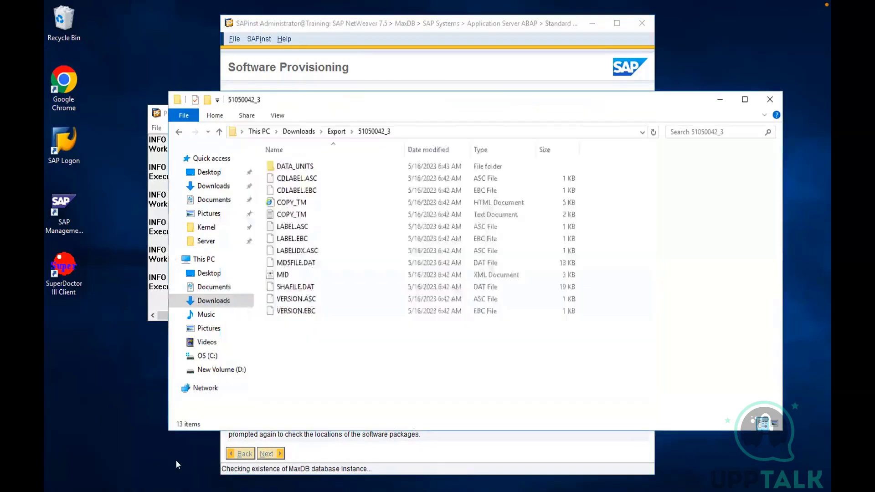
click(204, 260)
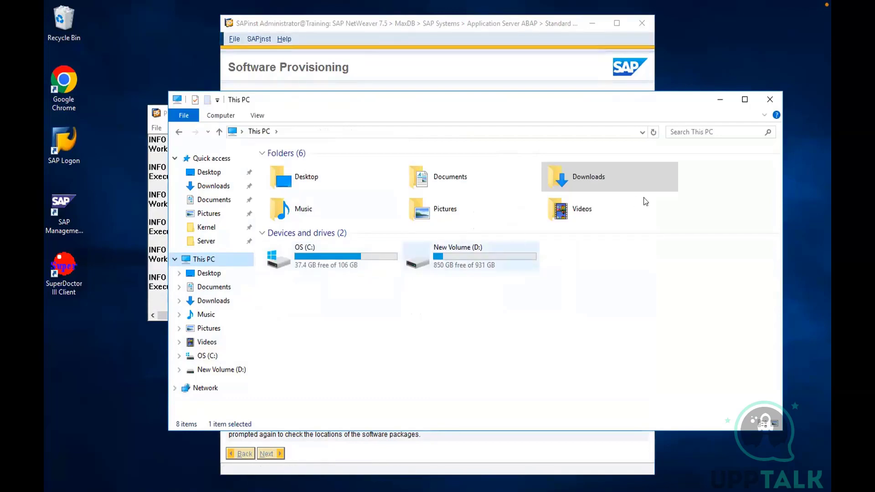
click(720, 101)
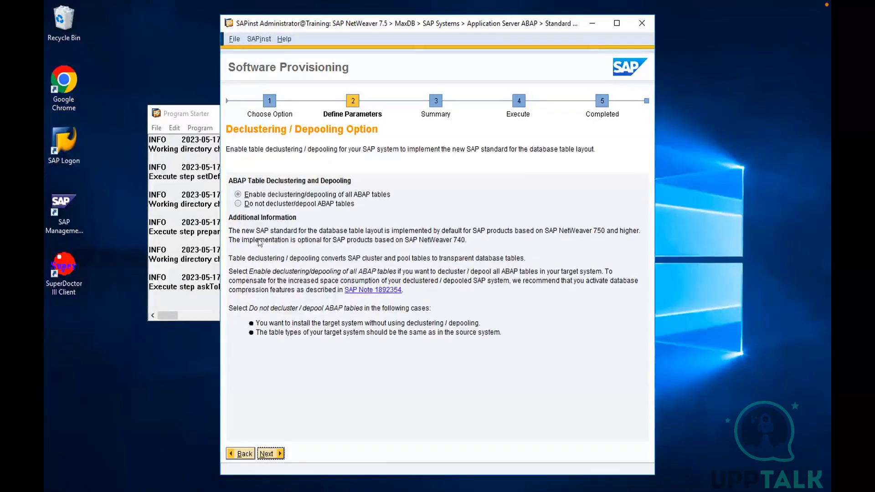
Keep declustering/depooling of all ABAP tables enabled and continue
click(264, 455)
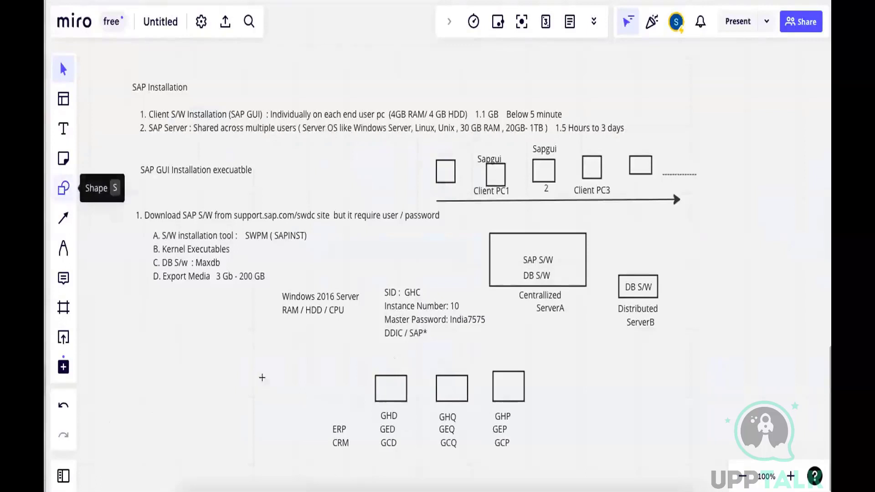
On the Miro board, draw a box labelled Solman left of the GHD box and a box labelled SLD between them, slightly higher
click(64, 188)
drag(241, 365, 286, 388)
text(Solman)
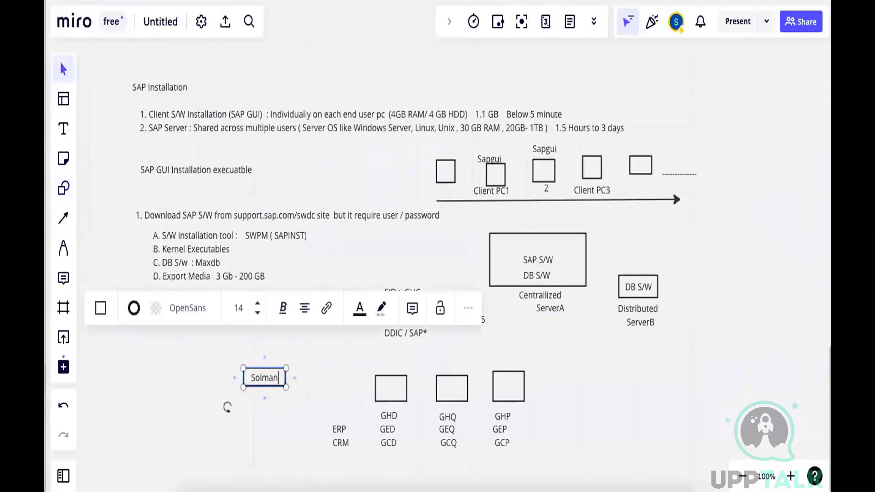
click(63, 191)
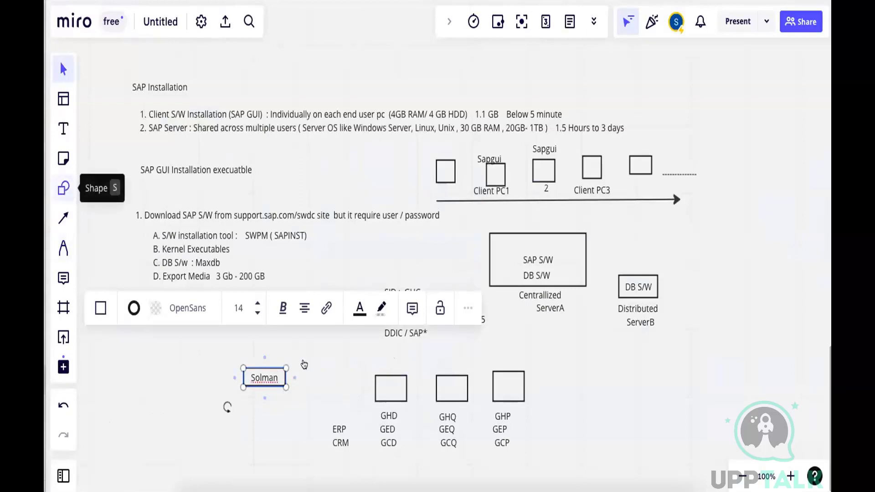
drag(307, 340, 335, 364)
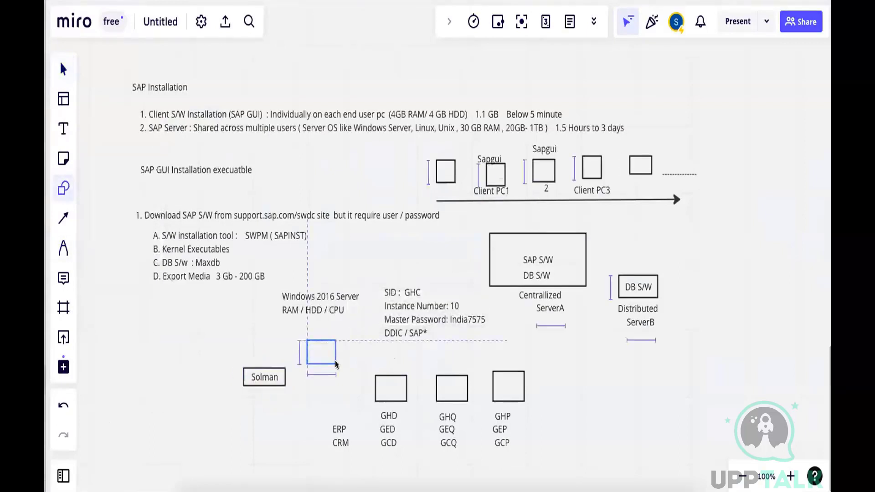
text(SLD)
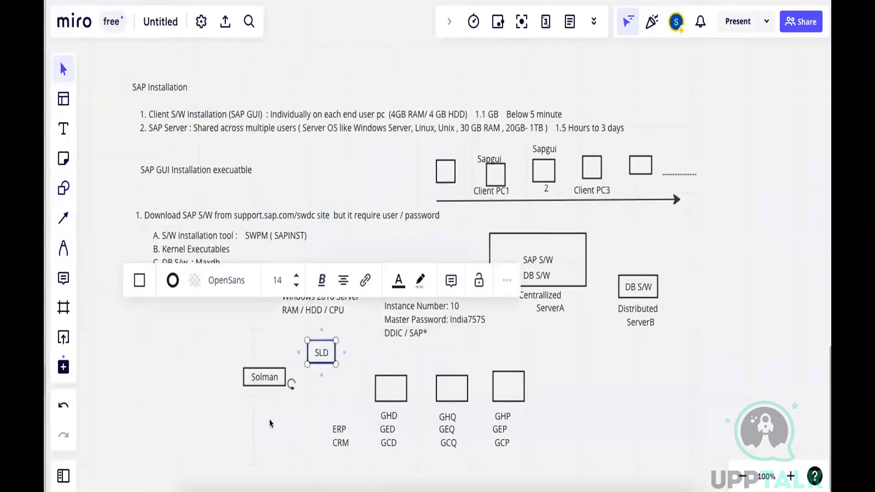
Draw arrows from the GHD and GHQ boxes to the SLD box, and one from SLD to Solman
click(64, 218)
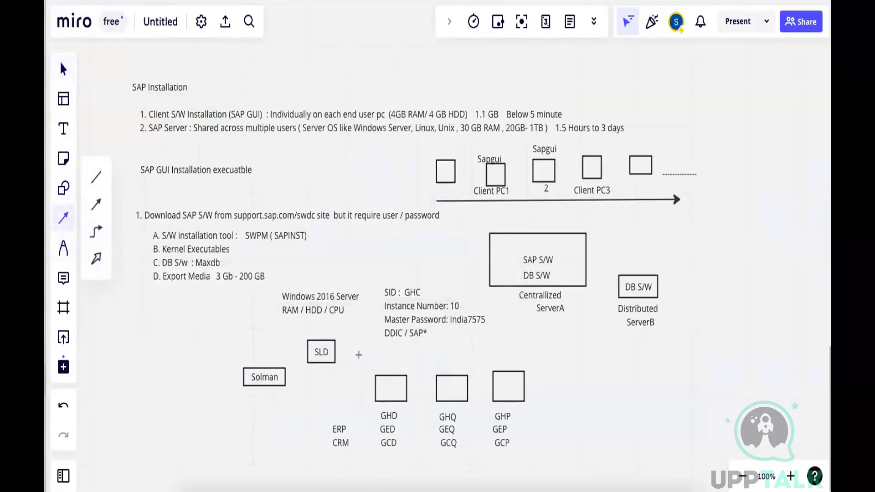
drag(380, 375, 336, 353)
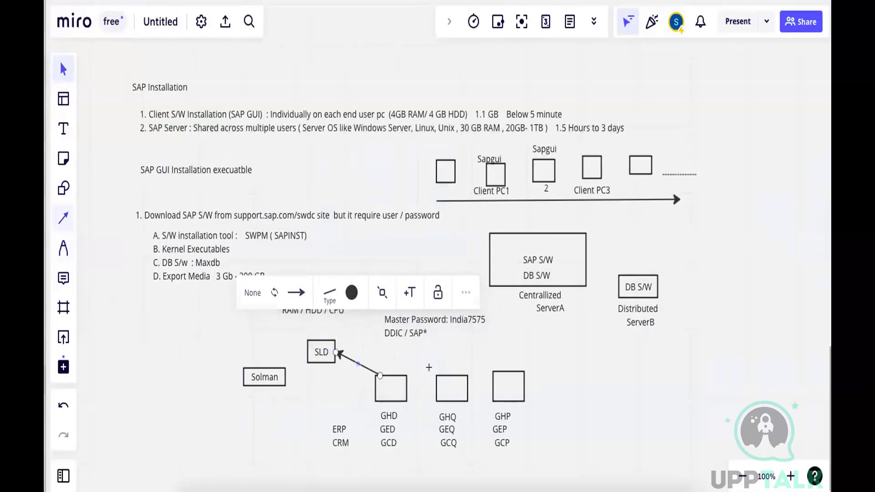
mouse_move(437, 376)
mouse_down()
mouse_move(373, 349)
mouse_move(337, 349)
mouse_up()
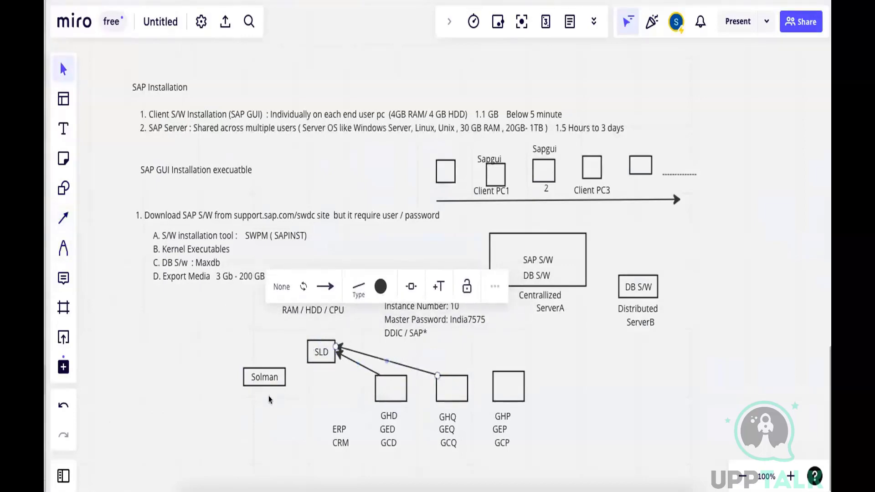
click(64, 218)
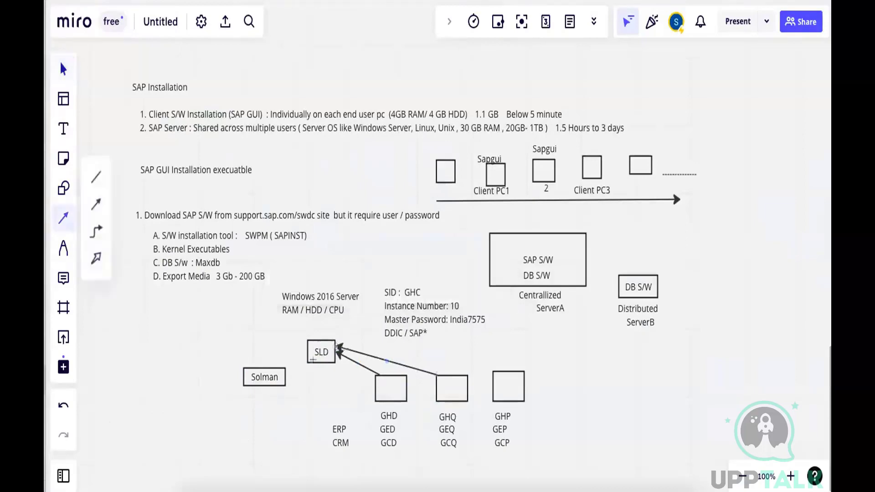
drag(309, 363, 286, 377)
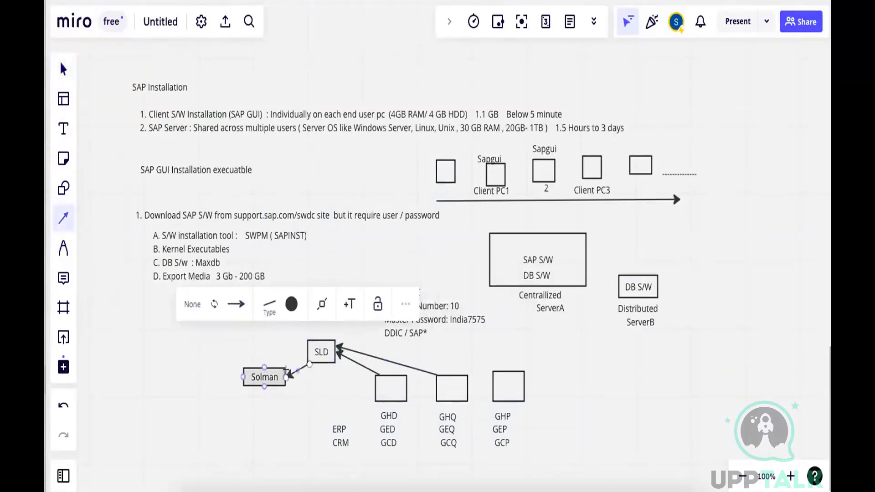
click(269, 425)
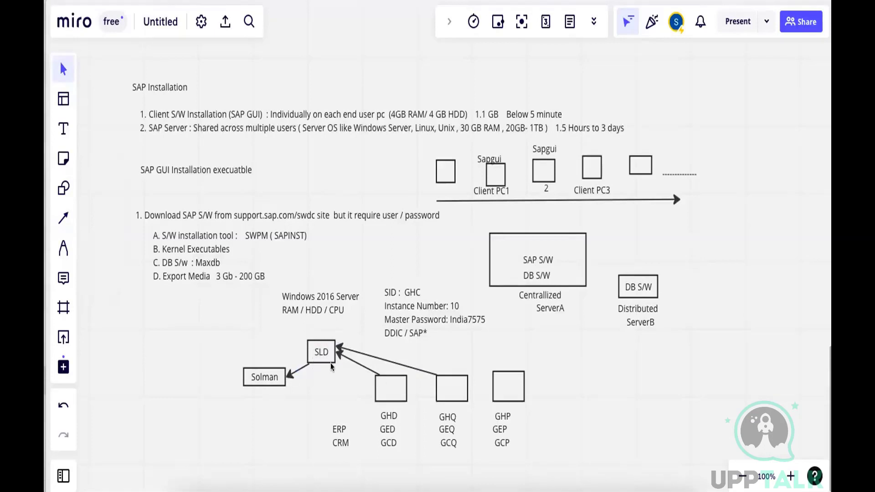
Switch back to the Training remote session and continue the installer with No SLD destination
key(super+Tab)
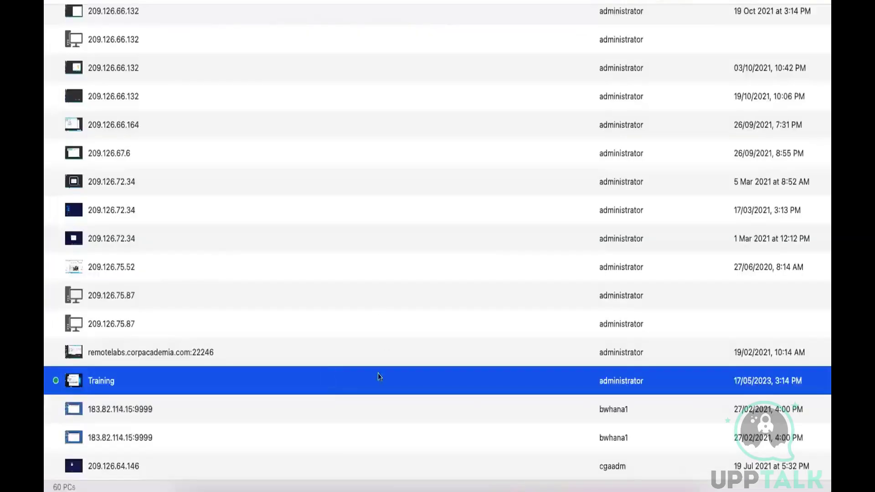
click(502, 470)
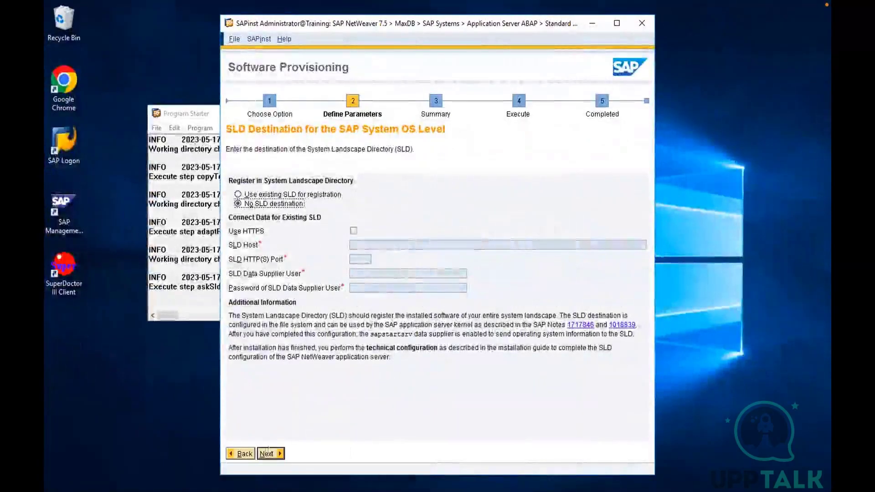
click(263, 454)
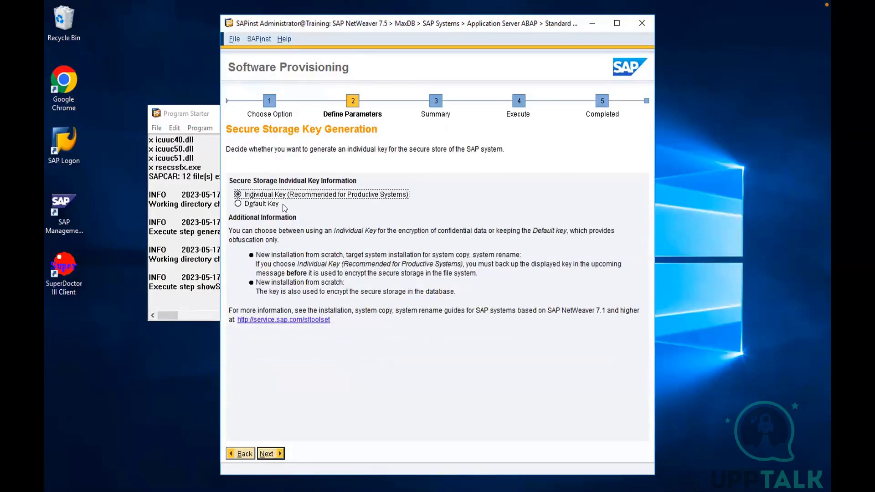
Choose Default Key for the secure storage key generation and continue
click(238, 204)
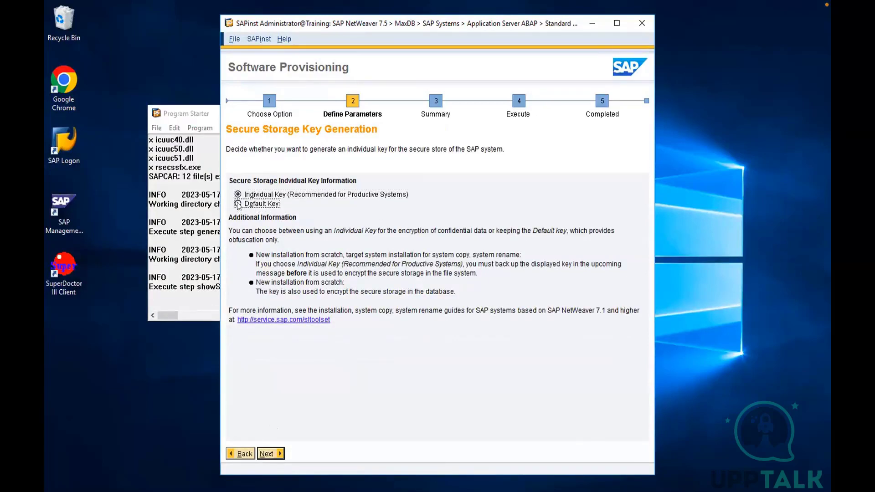
click(267, 454)
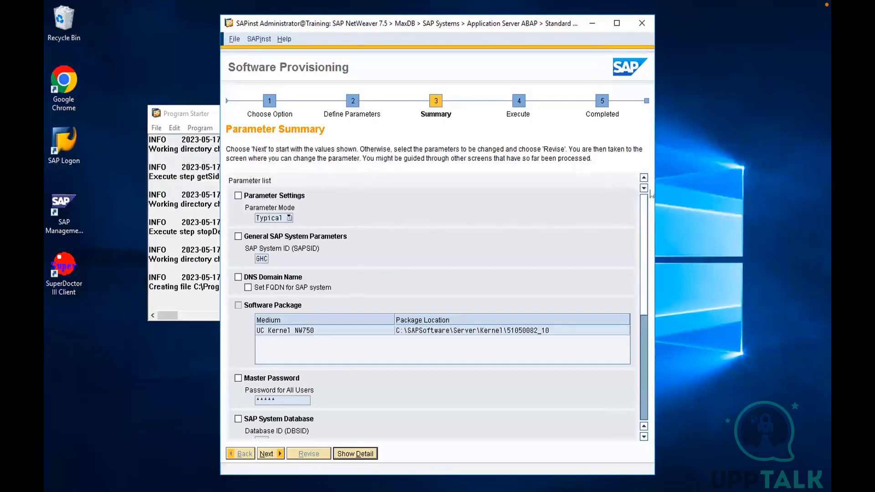
Start the installation with the parameters shown in the summary and look through the list of execution phases
drag(642, 207, 639, 188)
click(269, 454)
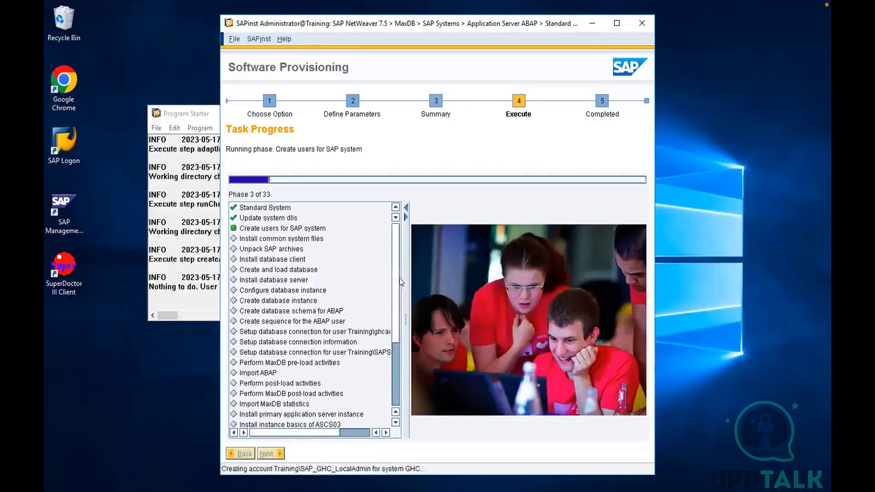
scroll(392, 294, down, 2)
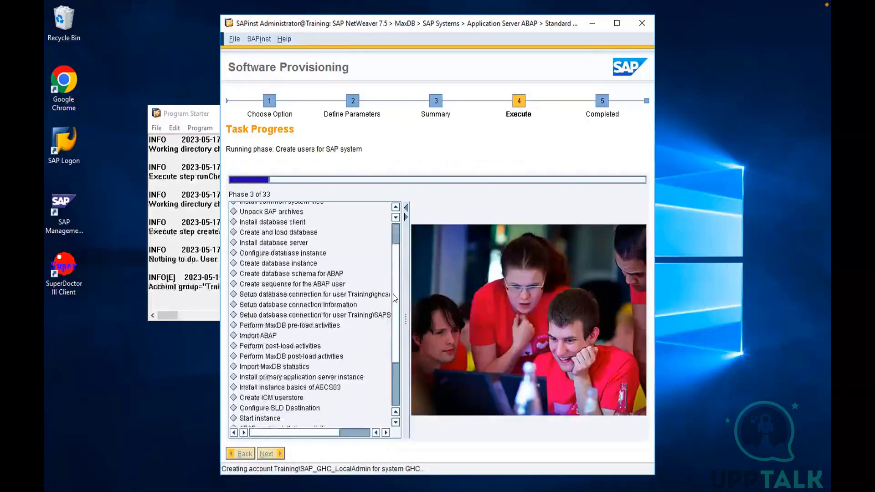
scroll(393, 315, down, 2)
scroll(378, 247, up, 4)
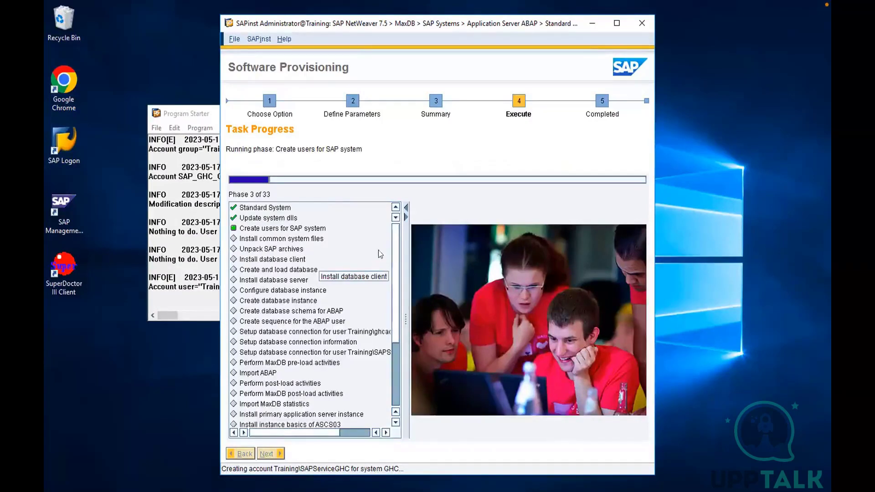
Look through the installer's full list of execution phases, from Standard System down to the ICF service activation
scroll(394, 305, down, 4)
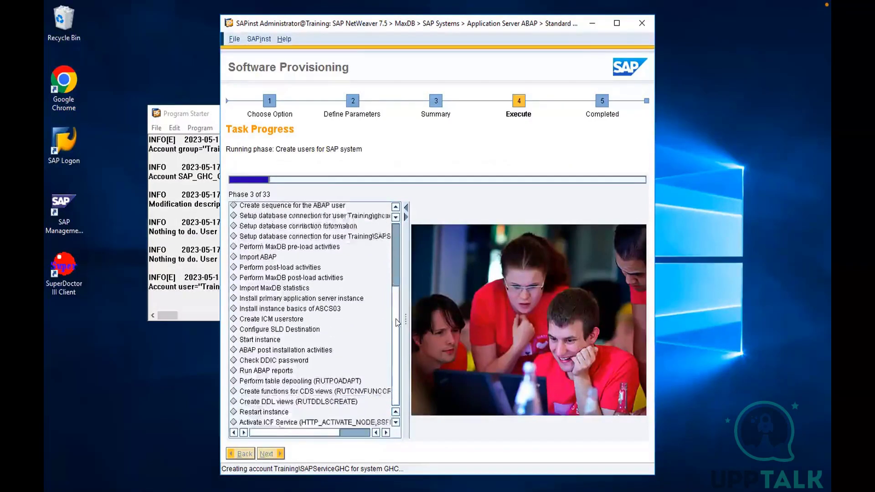
scroll(398, 293, up, 4)
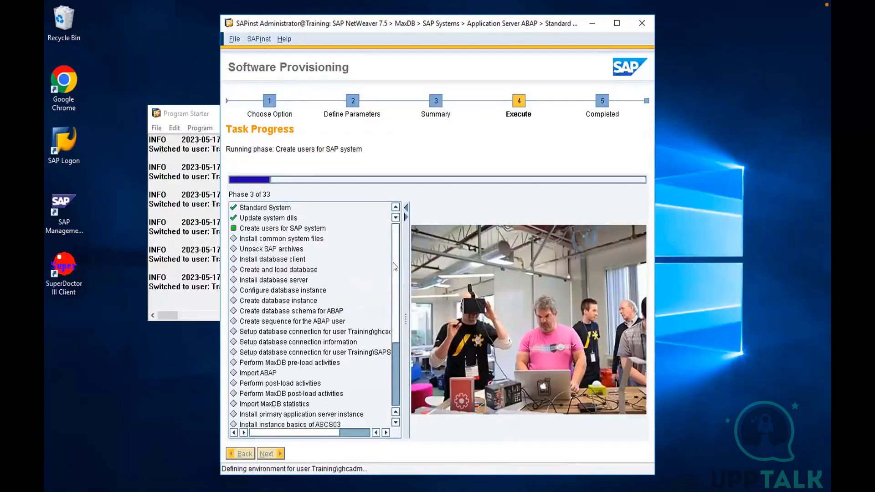
scroll(396, 263, down, 2)
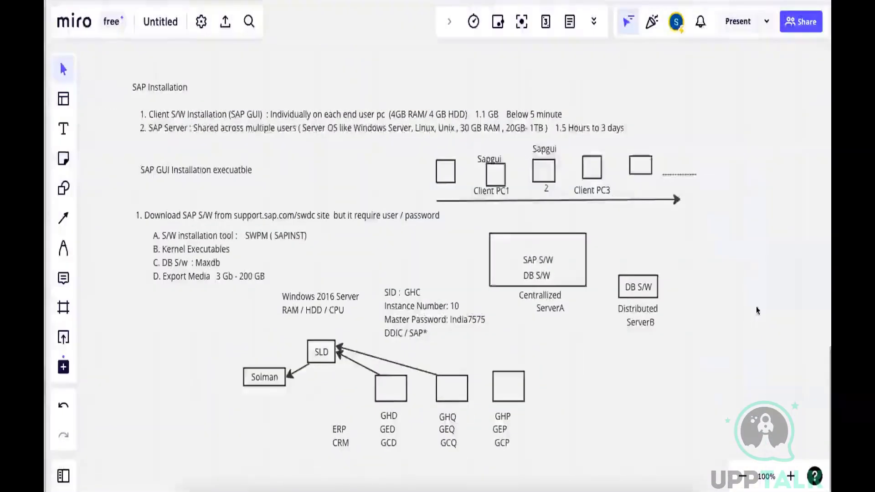
Switch to the Miro board and capture a screenshot of the area containing all the SAP Installation notes and diagrams
key(shift+super+4)
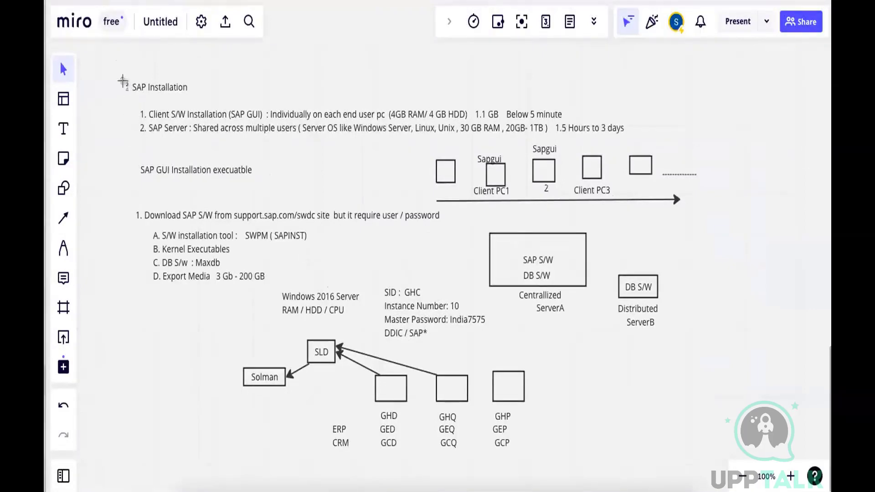
drag(121, 74, 707, 447)
Add a text note below the diagrams reading "After installation:" with "Apply Licenses" two lines beneath it
scroll(495, 174, down, 10)
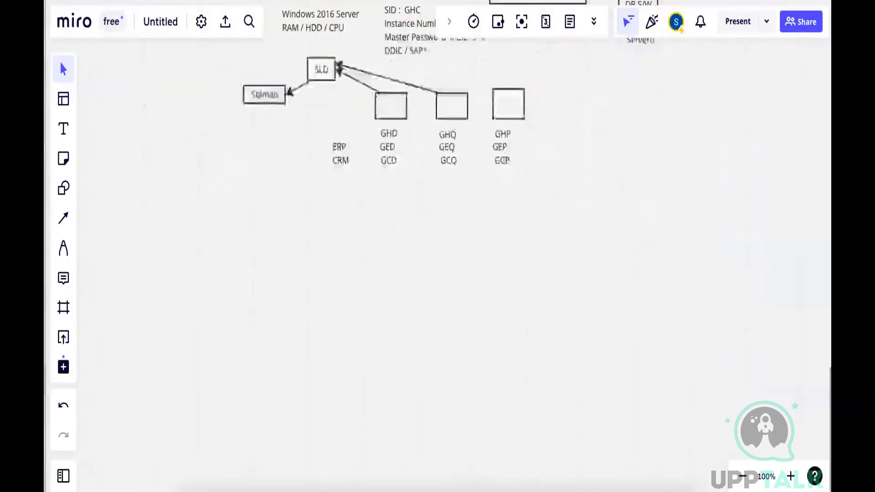
click(63, 129)
click(156, 213)
text(Aft)
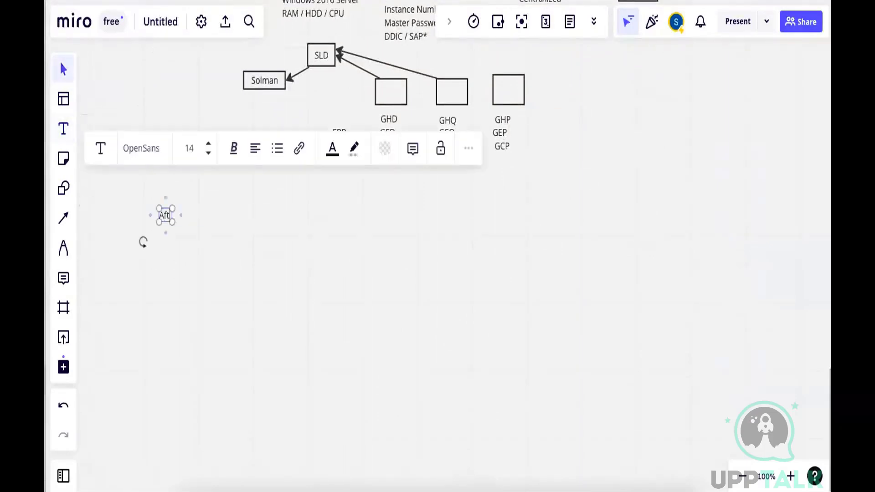
text(er instal)
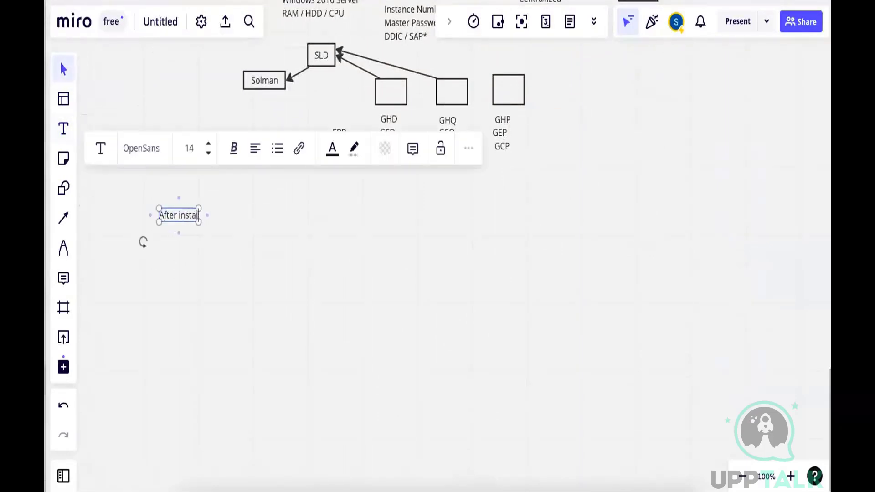
text(lation:)
key(Return)
key(Return)
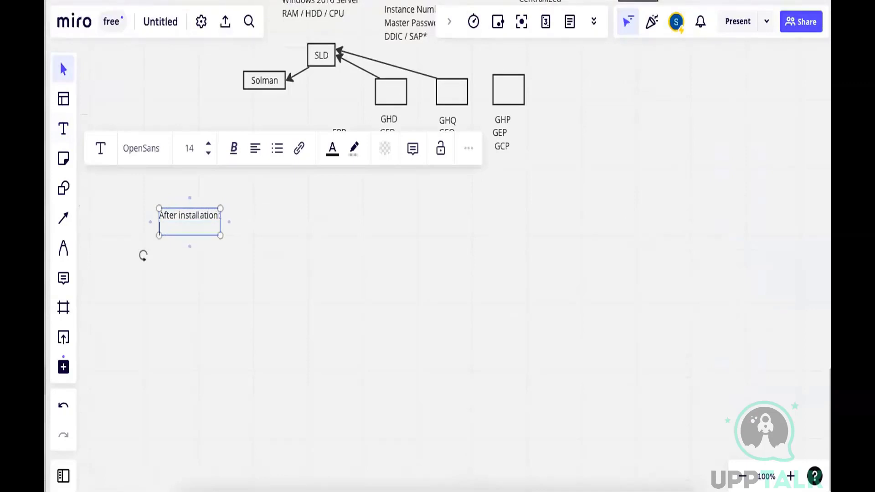
text(Anply)
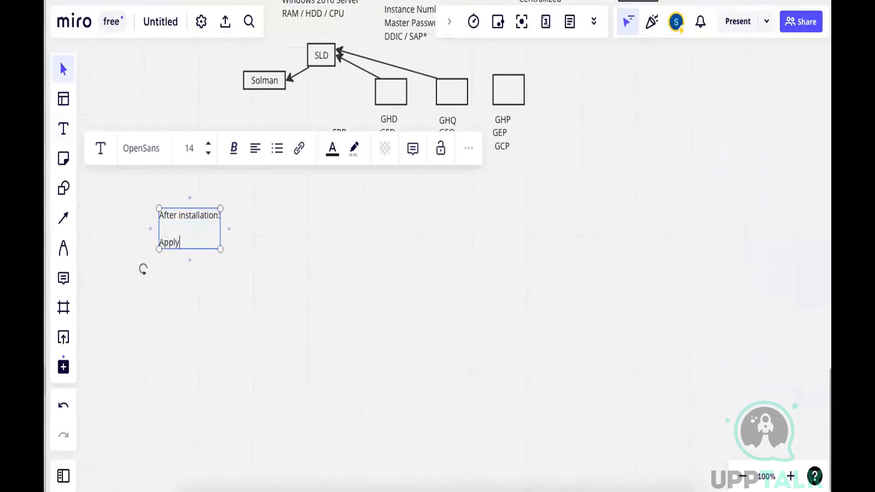
text( Licenses)
key(Return)
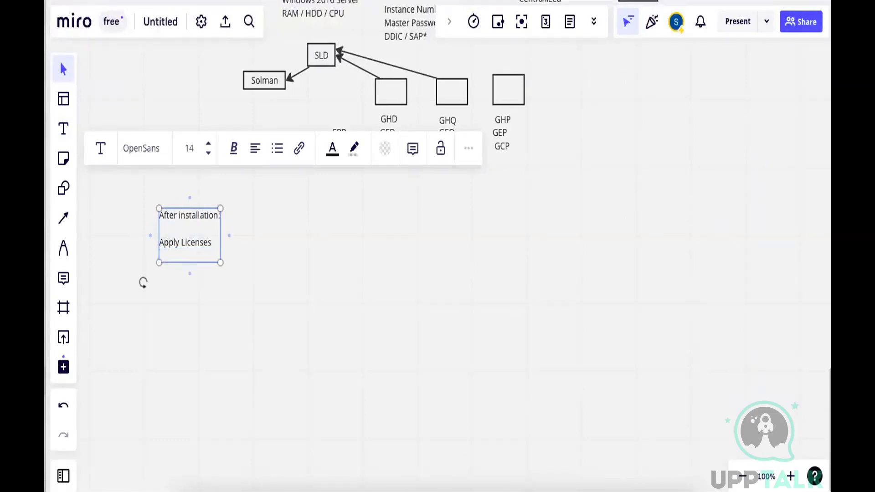
Insert a "Login" line above "Apply Licenses" in the note, separated by a blank line
text(Lo)
key(BackSpace)
key(BackSpace)
click(159, 233)
text(Login)
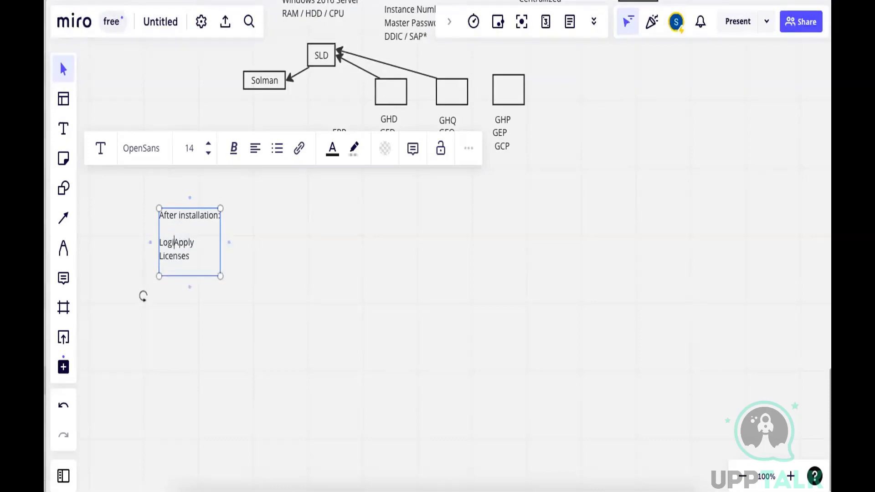
key(Return)
key(Return)
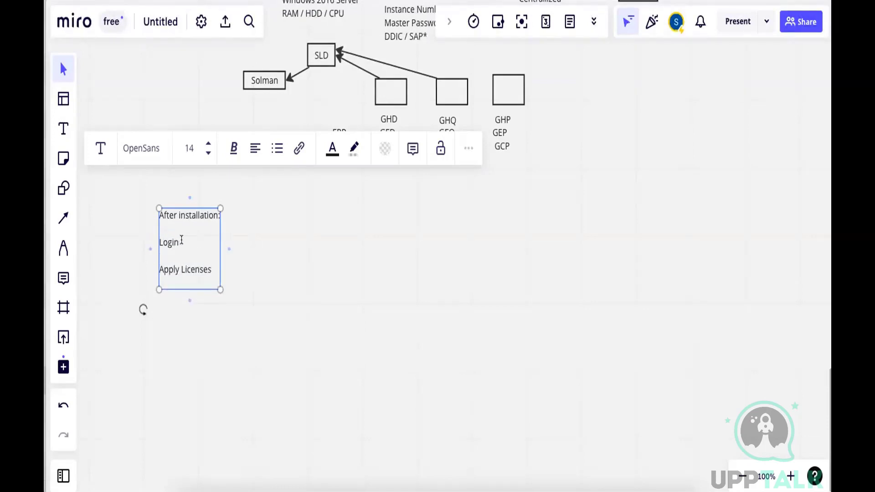
Extend the login line to "Login with SAP*/DDIC user in 001 client", widen the text box and shift the note slightly up and left
text(with SAP*/DDIC user)
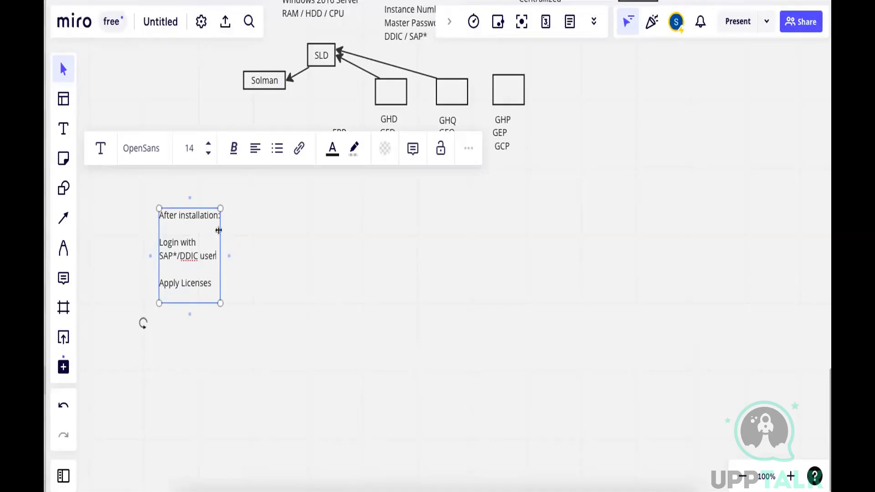
drag(219, 229, 328, 224)
text(in)
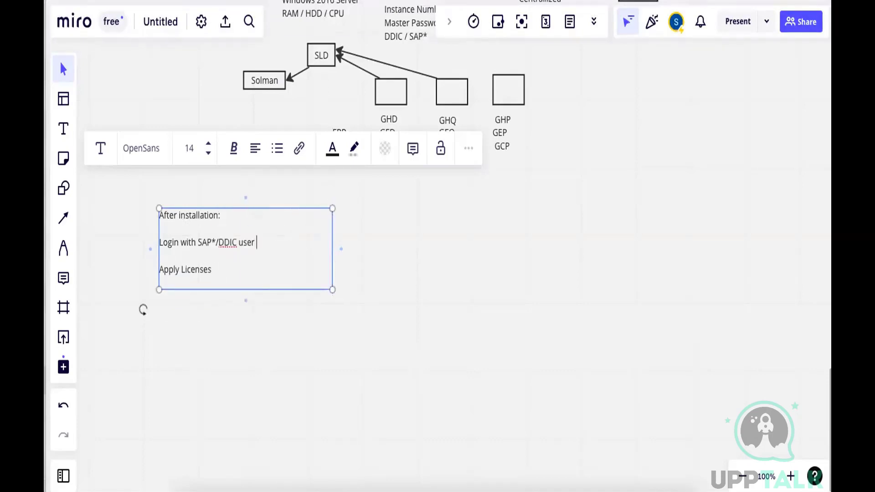
text( 001 client)
click(218, 269)
key(Return)
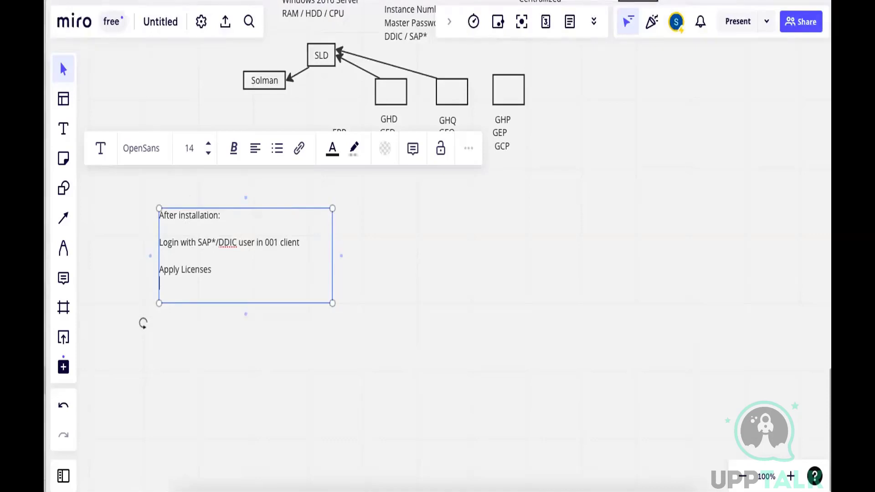
key(Escape)
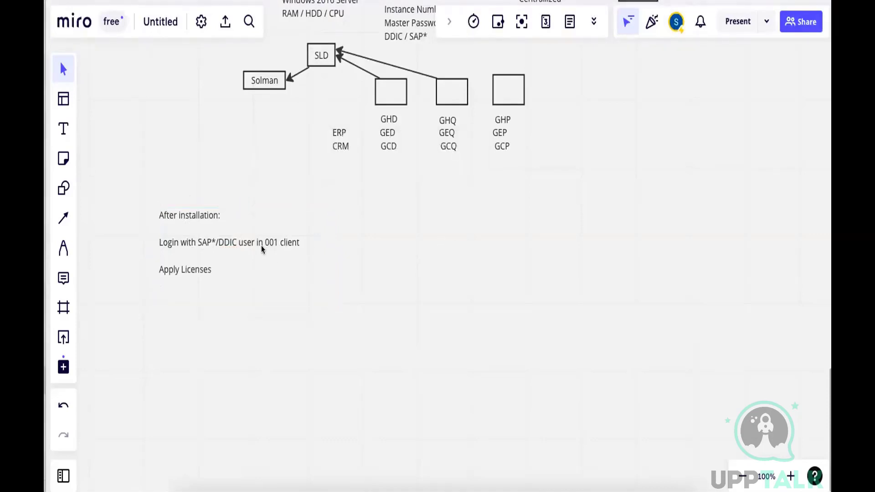
drag(261, 245, 247, 223)
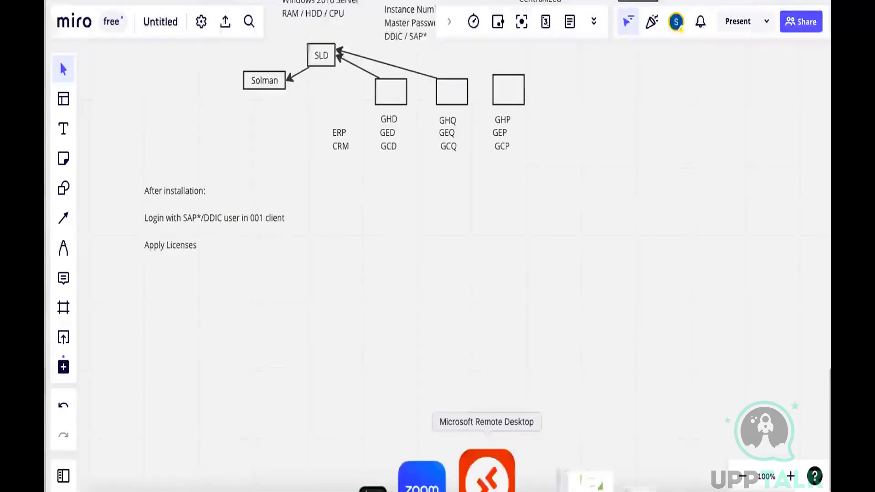
Switch to the WPS Office presentation and highlight topic 2, "Installation, Start , Stop", on the Topics slide
click(487, 474)
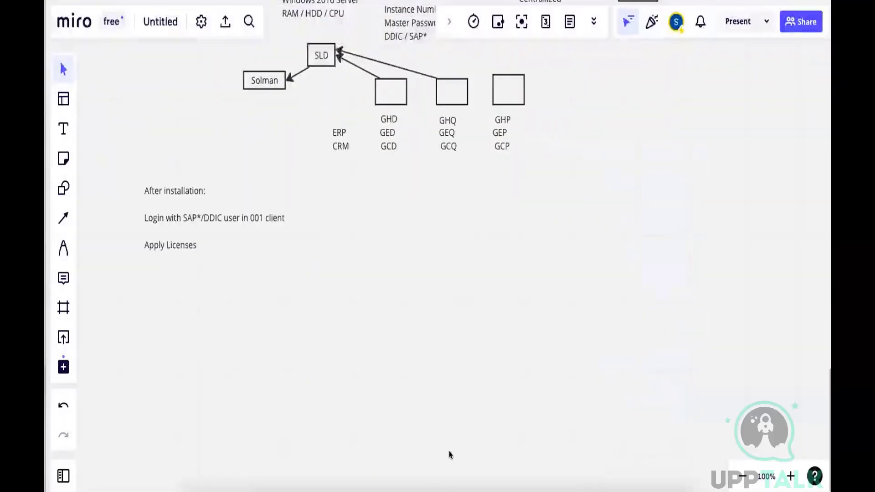
click(434, 476)
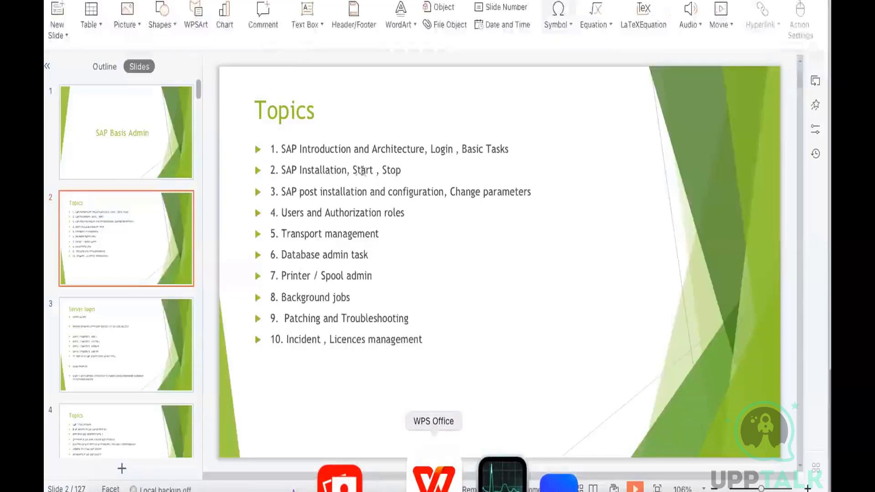
drag(401, 170, 301, 170)
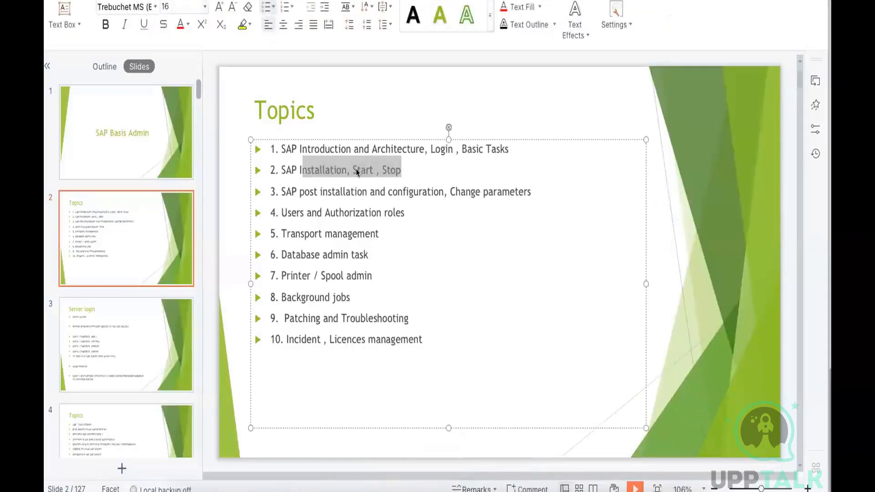
click(388, 170)
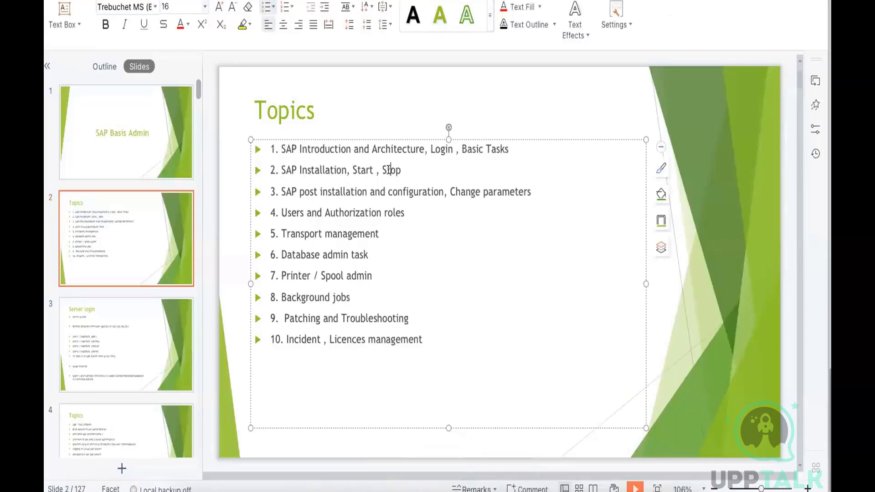
click(663, 322)
Return to the Miro board and draw a rectangle labelled "TRN" below the After installation note
click(255, 487)
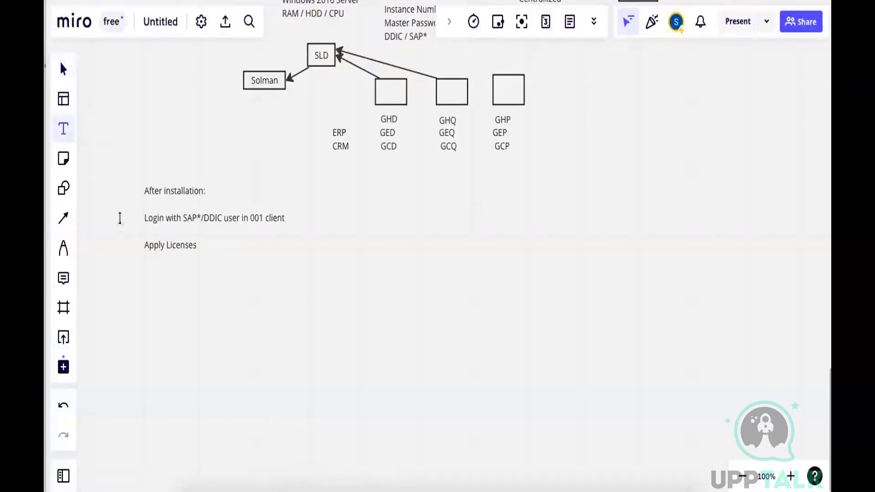
click(63, 188)
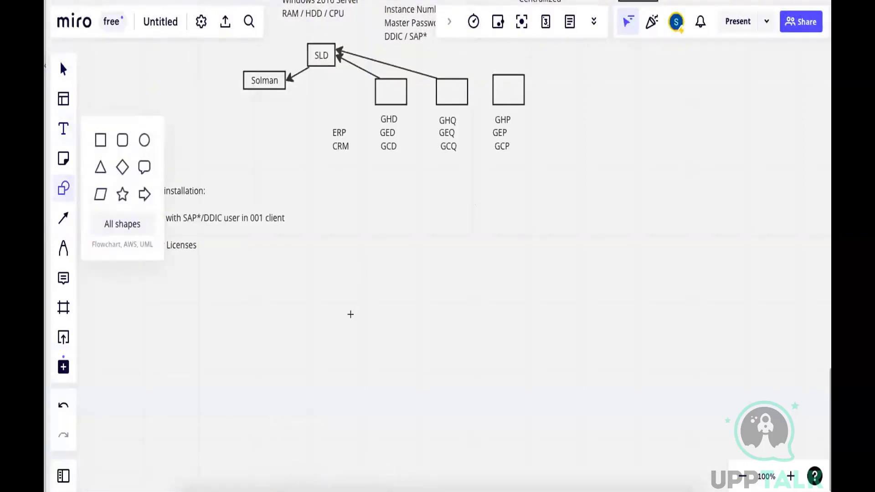
drag(340, 319, 447, 368)
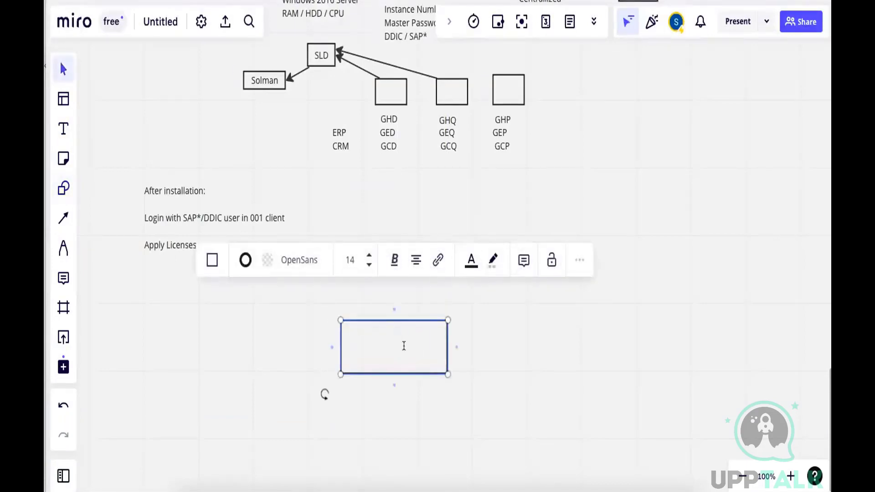
text(TRN)
key(Escape)
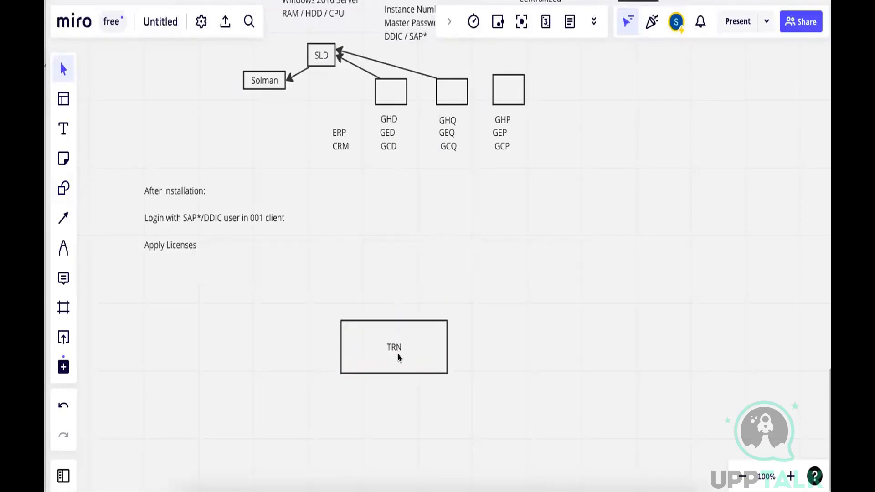
Add a small box above the TRN rectangle and label it "SAPGUI"
click(63, 187)
click(329, 250)
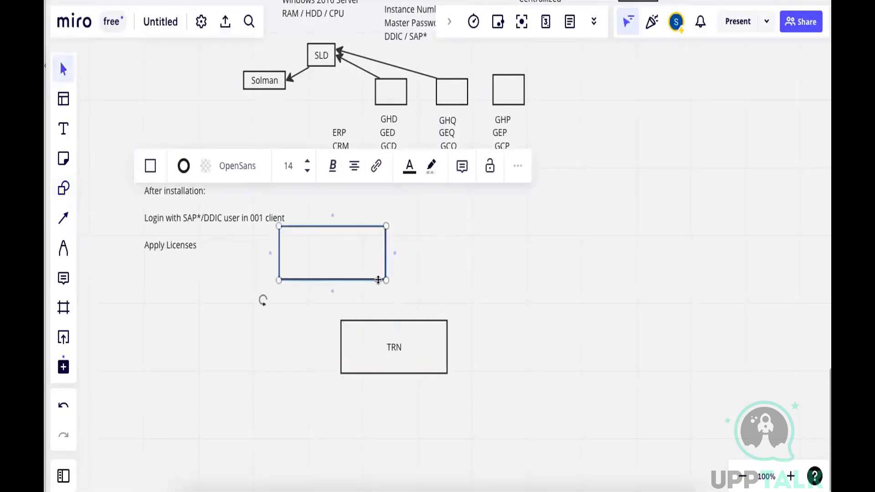
drag(273, 226, 352, 251)
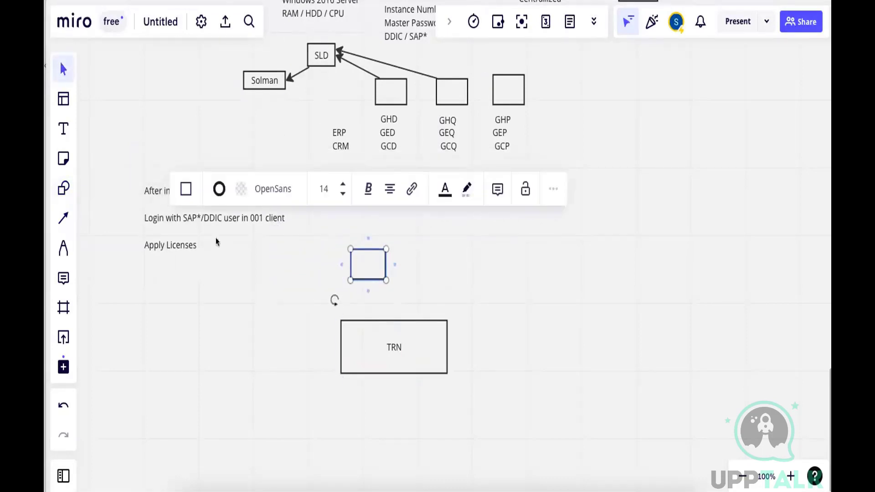
click(72, 137)
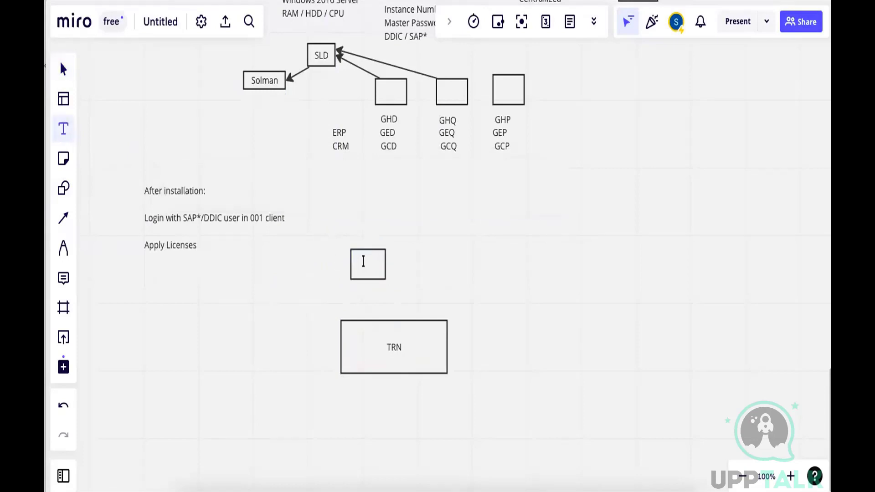
click(362, 261)
text(SAPGUI)
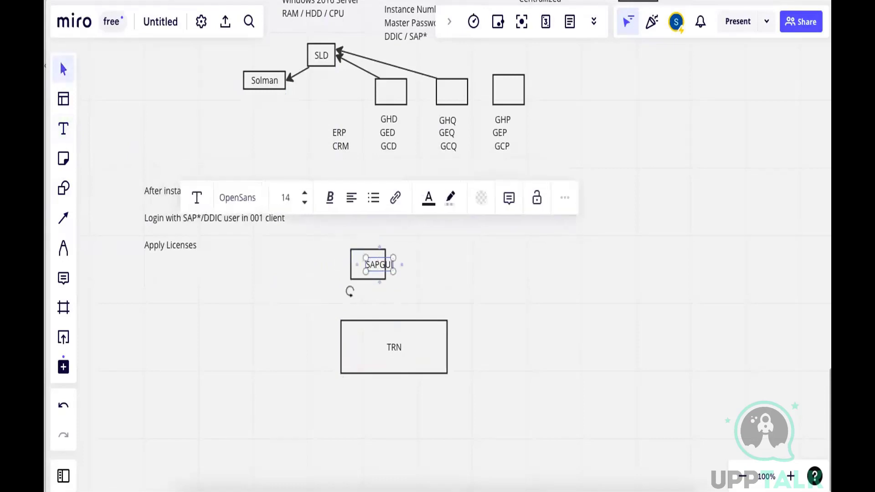
key(Escape)
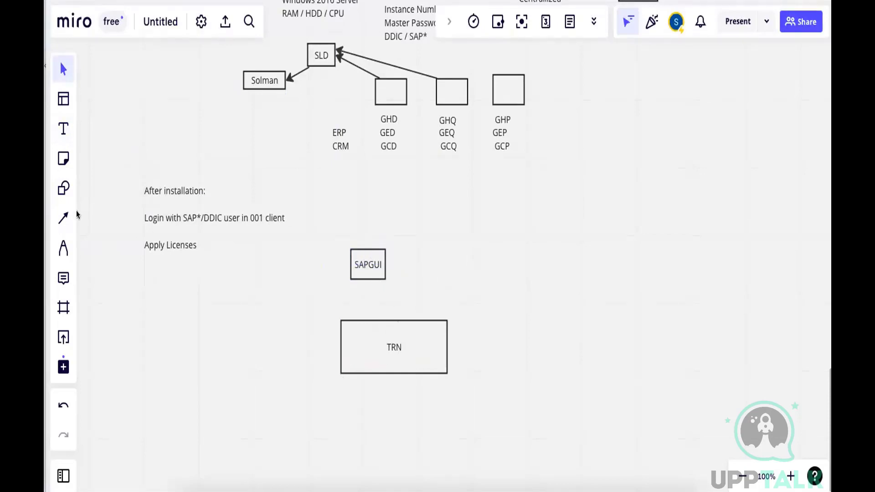
Add the text "TRN DB" inside the lower right corner of the TRN rectangle
click(63, 131)
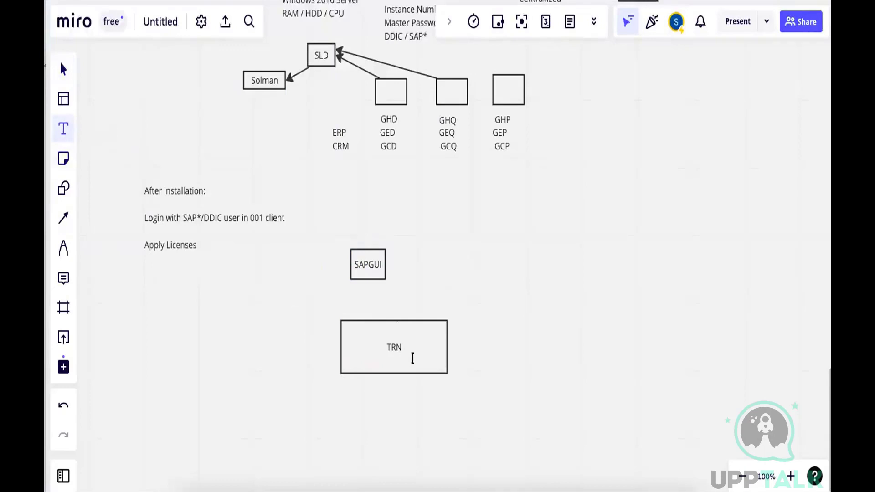
click(414, 360)
text(TRN)
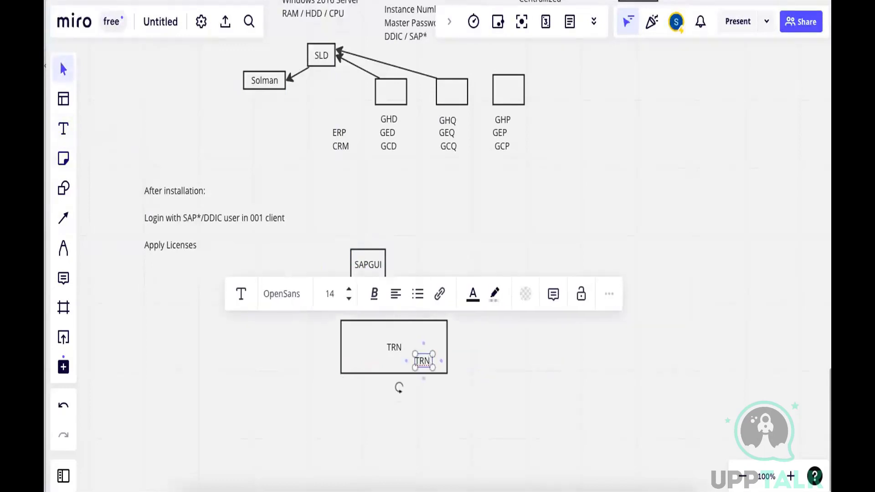
text( DB)
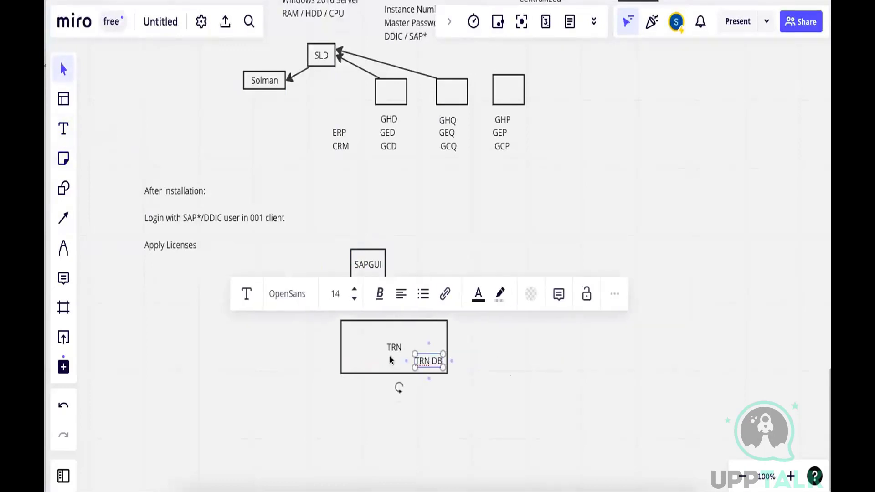
key(Escape)
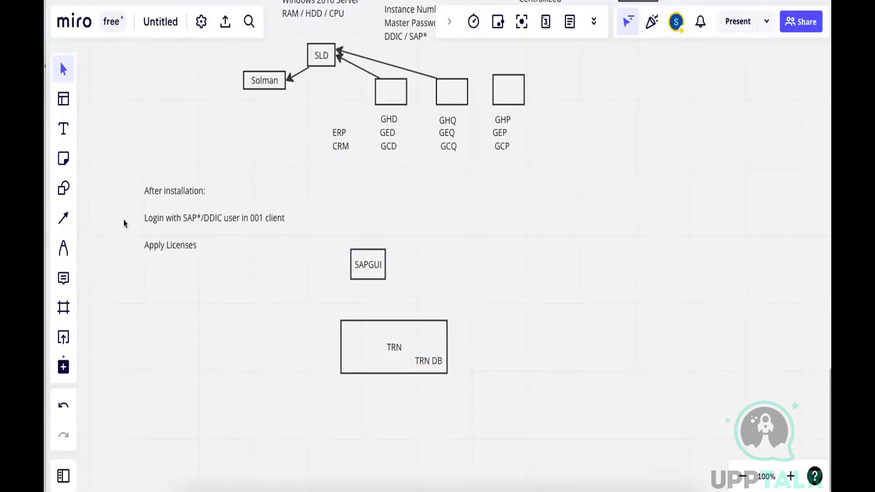
Draw an arrow from the SAPGUI box to the TRN rectangle and a second arrow into the rectangle's left side
click(65, 219)
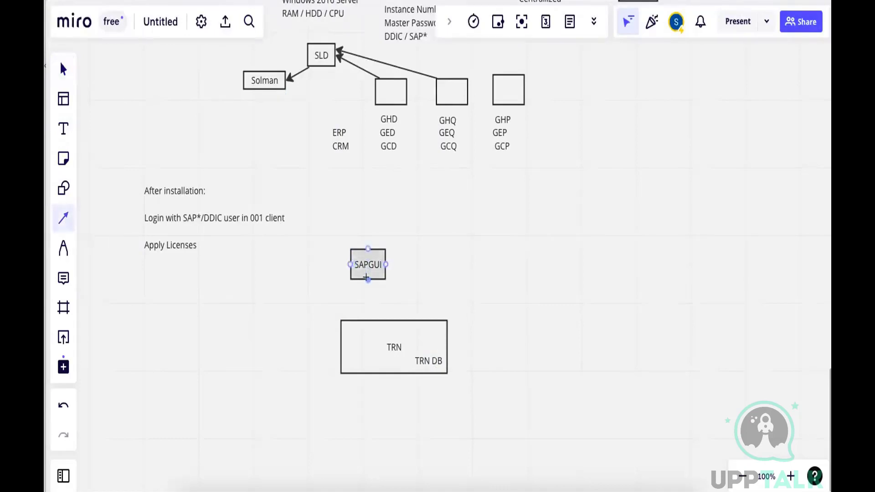
drag(368, 280, 369, 318)
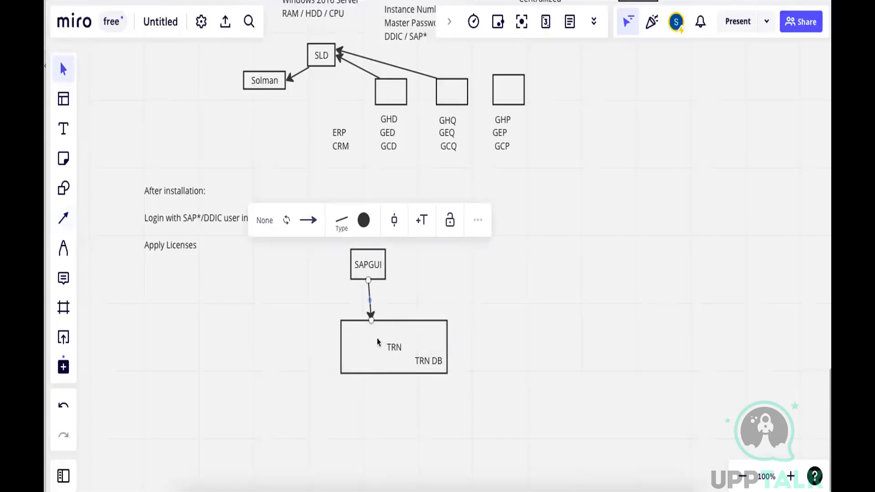
click(486, 303)
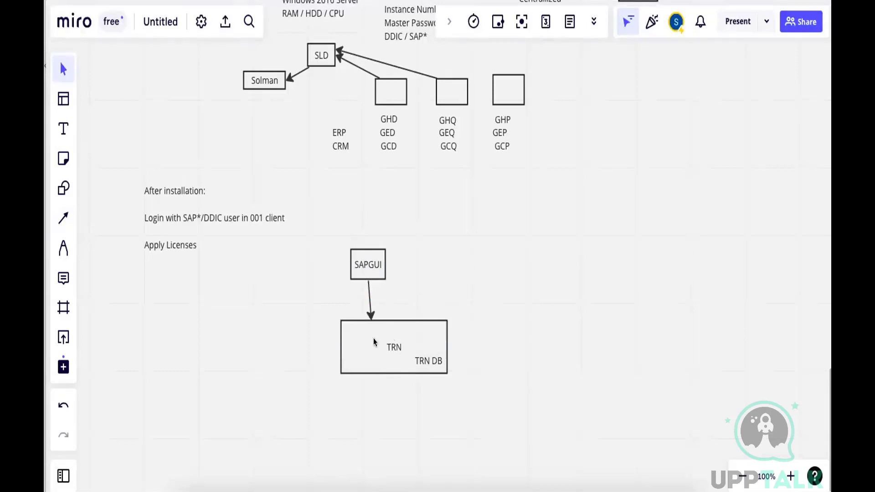
click(64, 218)
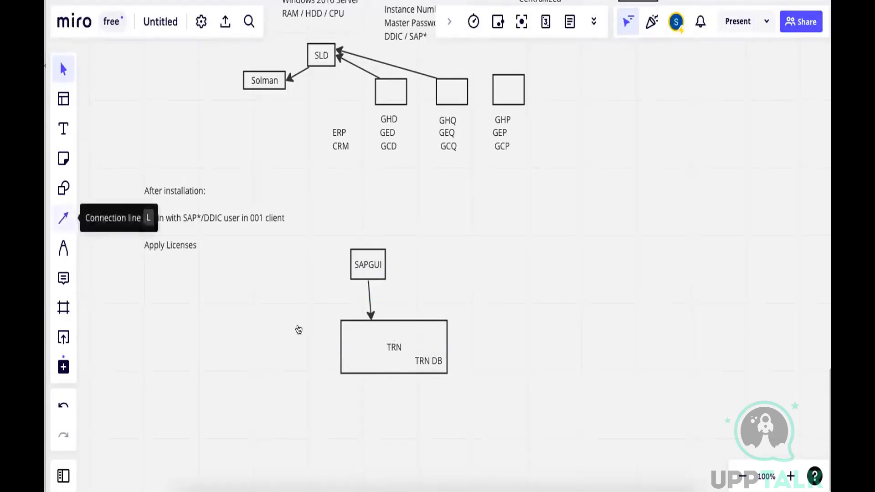
drag(284, 321, 341, 347)
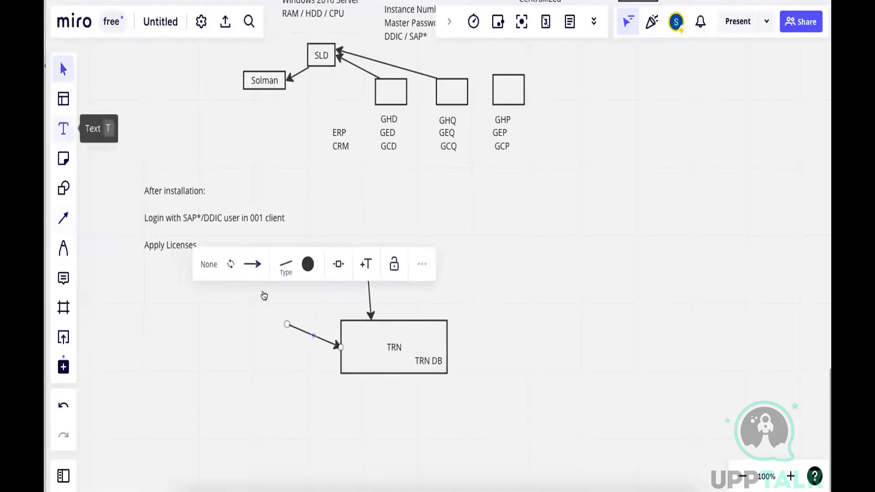
Add the text "Login in to server using sidadm user" and position it above the arrow entering TRN from the left
click(64, 129)
click(233, 301)
text(Log)
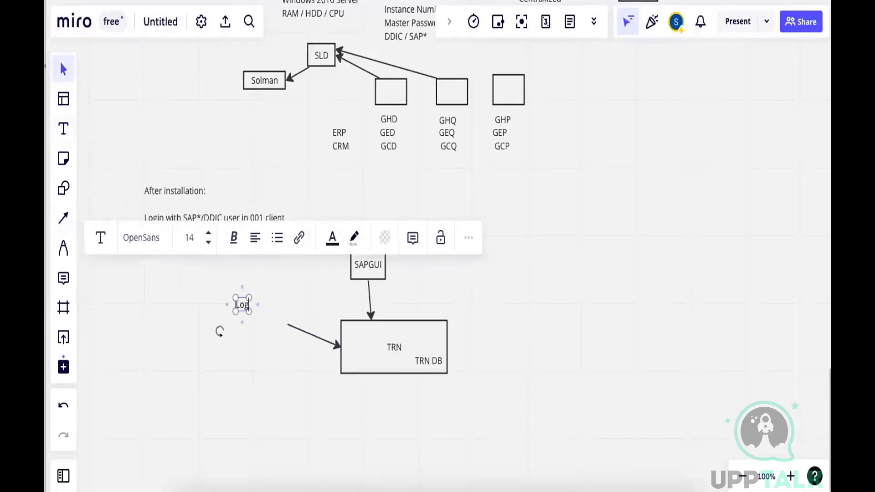
text(in in to server)
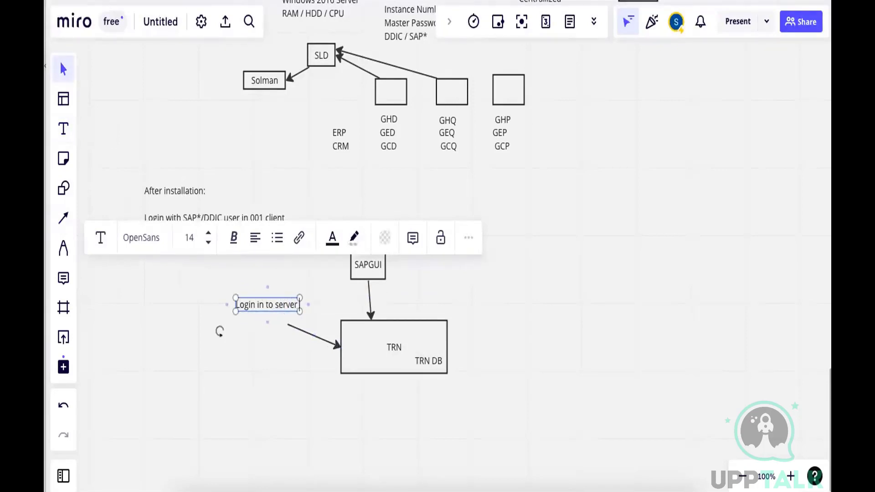
text( using si)
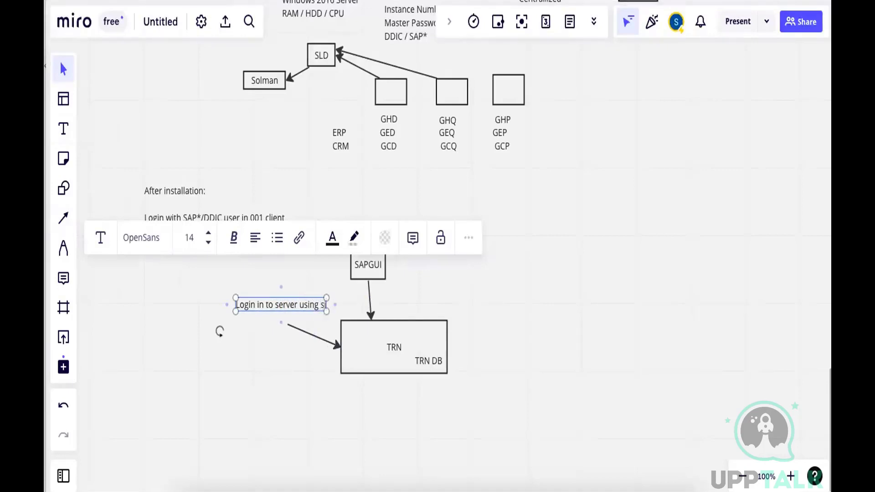
text(dadm)
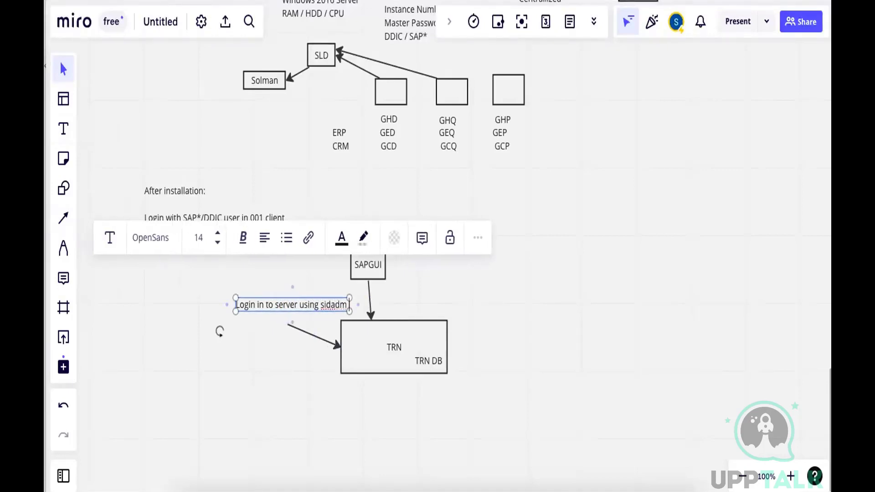
text( user)
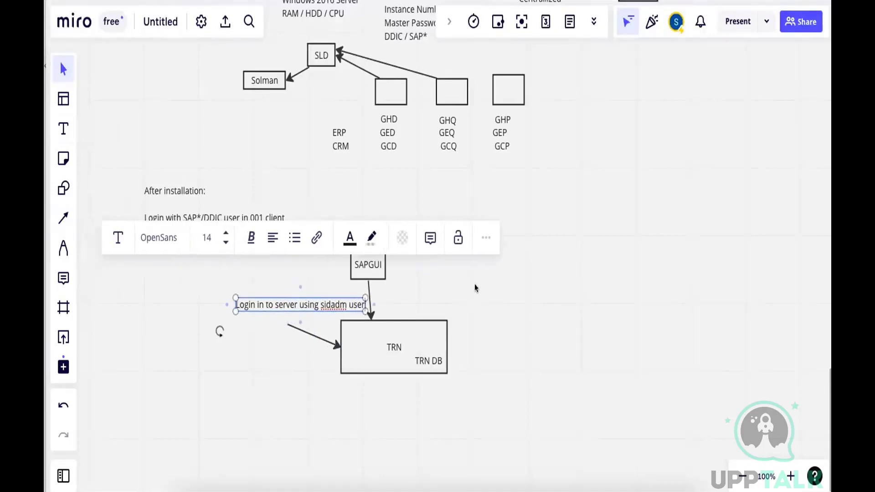
key(Escape)
drag(317, 302, 277, 306)
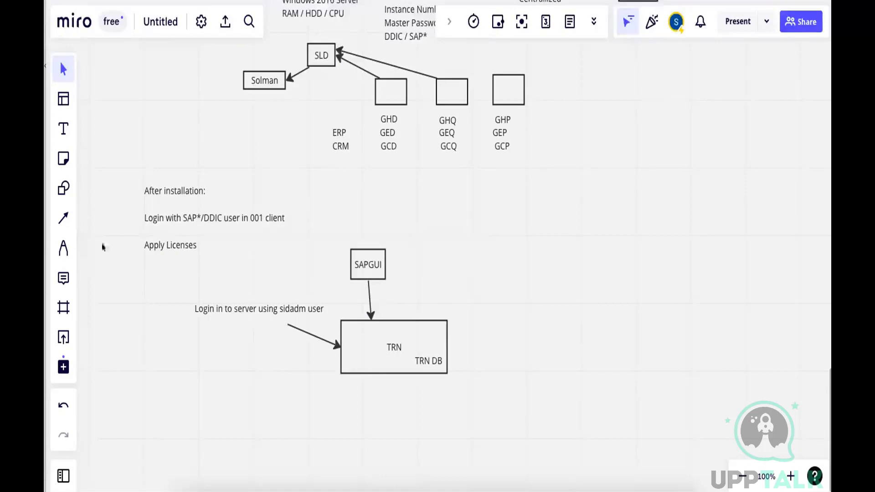
Add the text "1. Windows : SAPMMC" below the sidadm login note
click(63, 129)
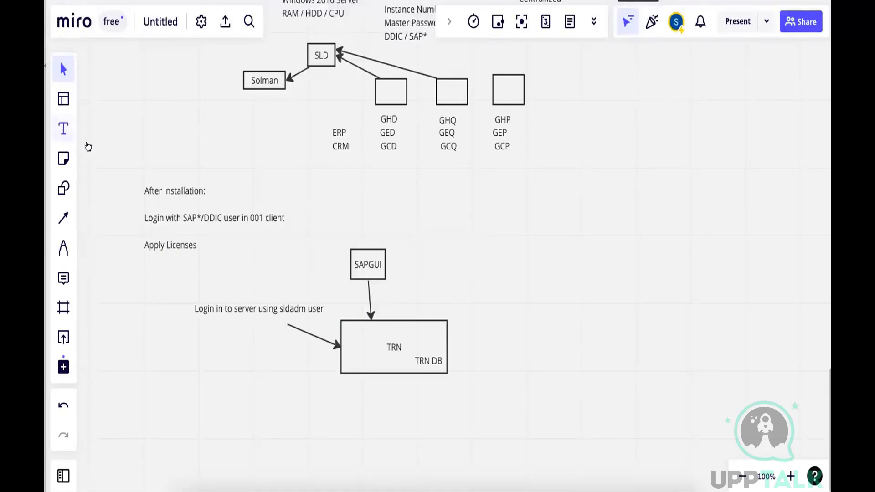
click(206, 328)
text(1. Wi)
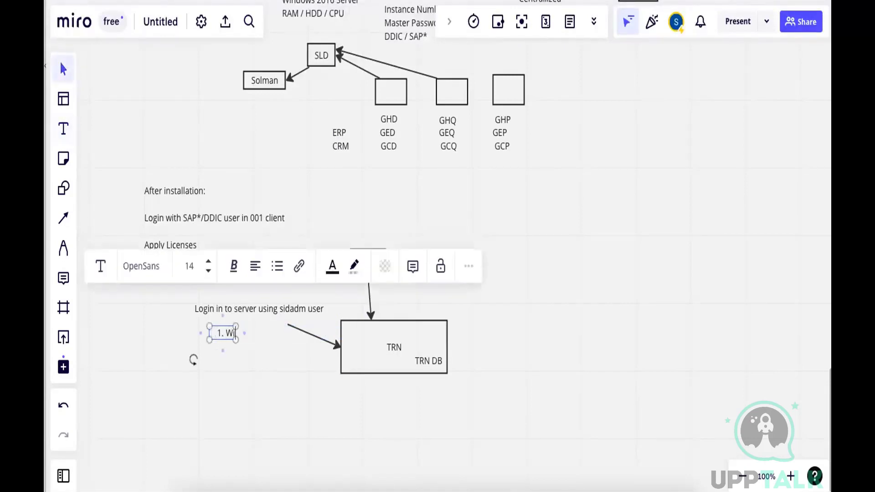
text(ndows)
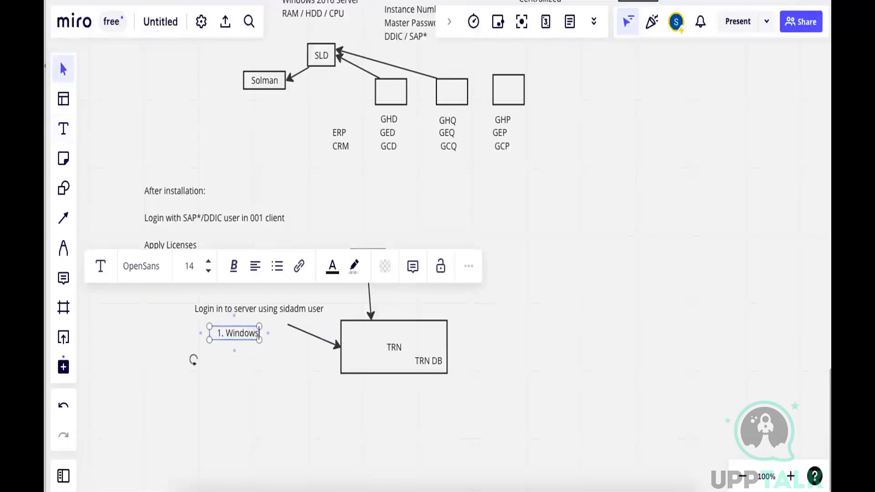
text( : SAPMM)
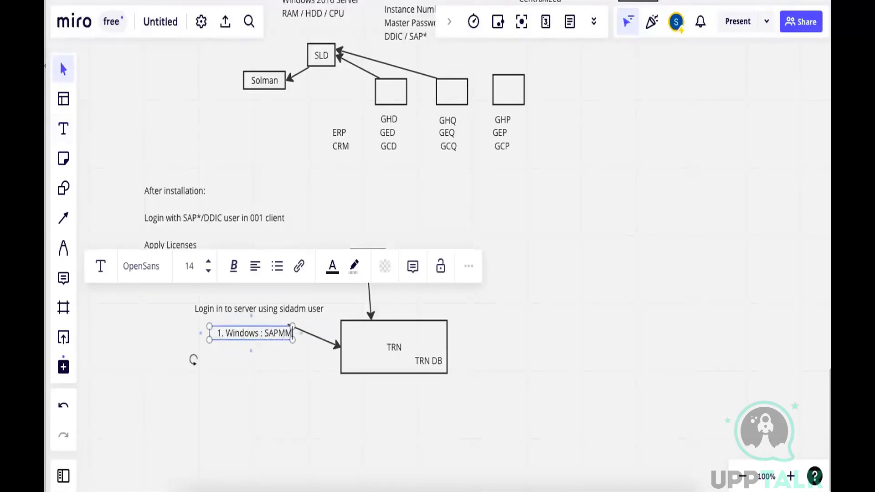
text(C)
key(Escape)
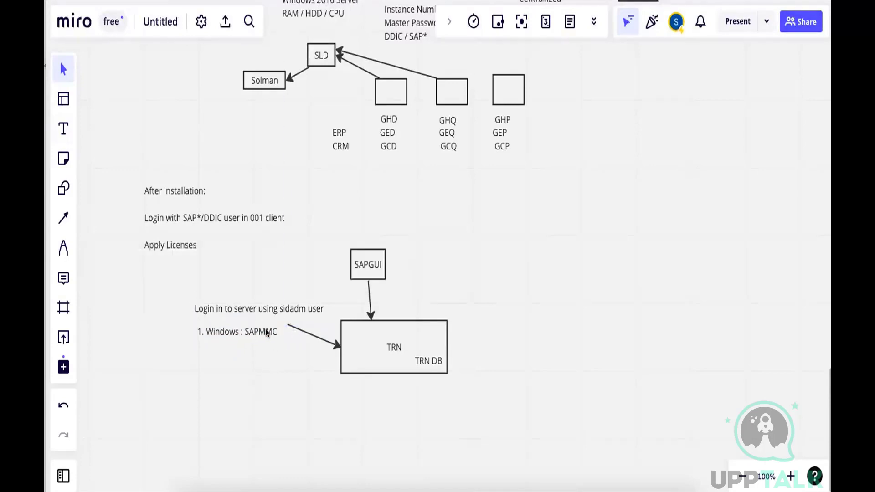
Append the line "Graphical Start / Stop" to the Windows : SAPMMC note
click(267, 332)
click(275, 330)
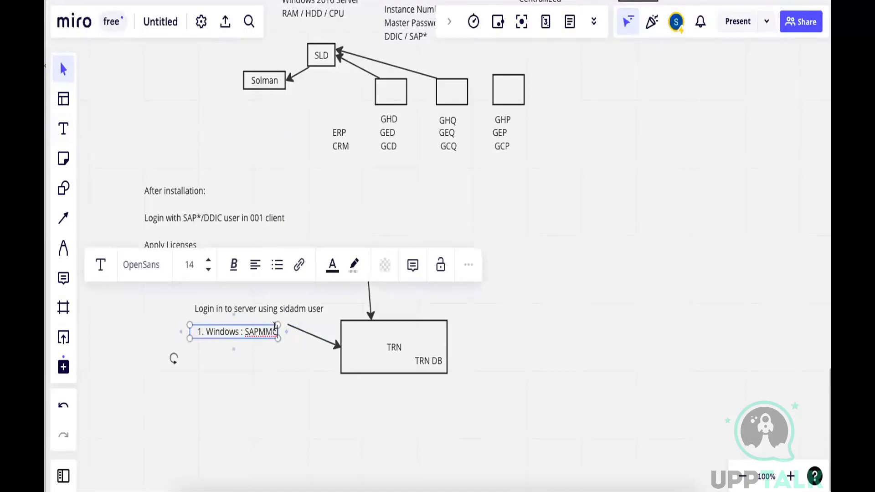
key(Return)
key(BackSpace)
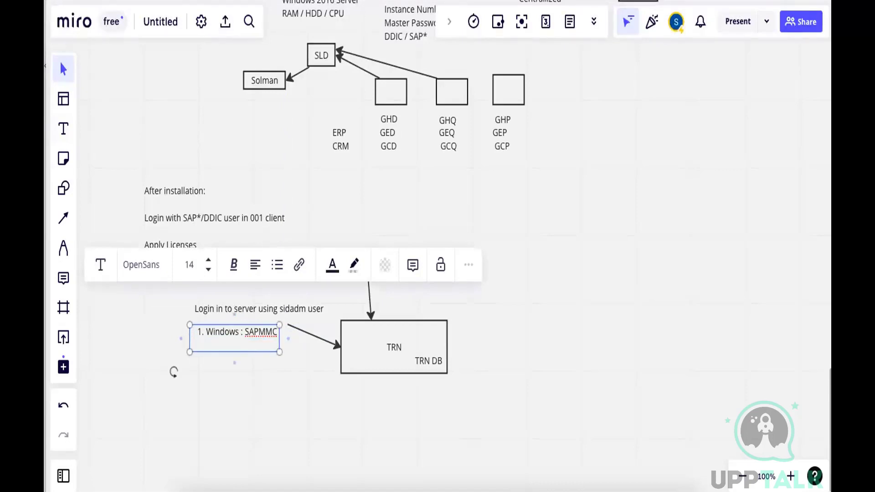
text(Graphical Start / Stop)
click(360, 406)
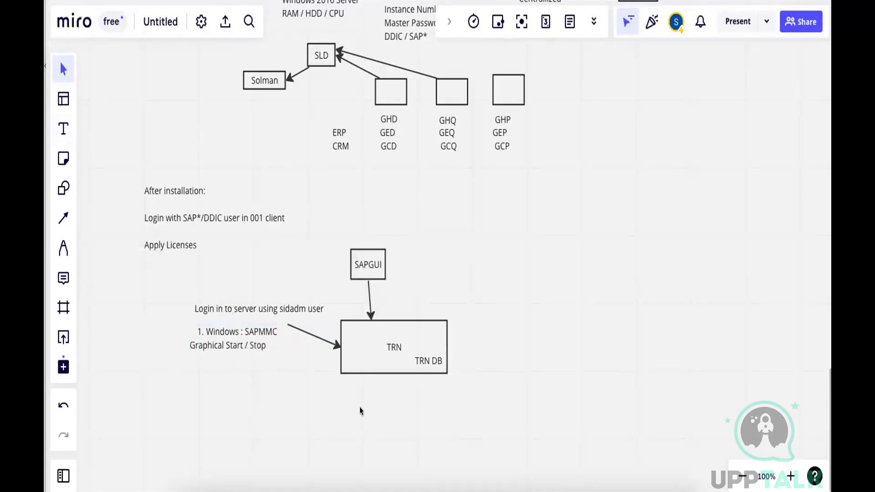
Extend the same note with the lines "2.Unix : Putty", "Stopsap" and "startsap"
click(265, 343)
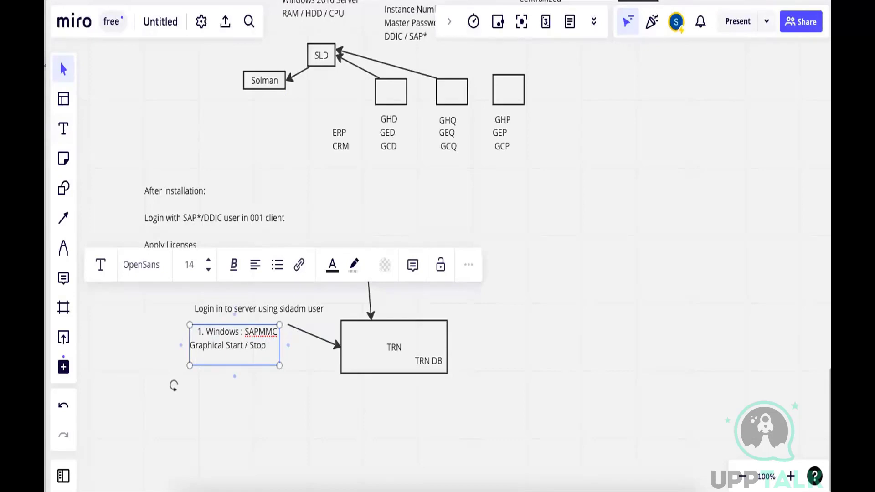
key(Tab)
text(1. )
text(Unix)
text(: )
text(Putty)
key(Return)
text(S)
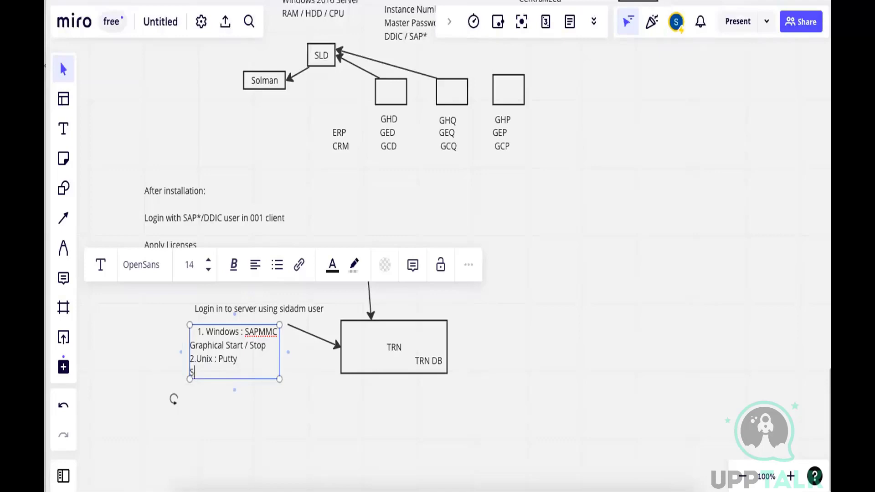
text(topsap)
key(Return)
text(st)
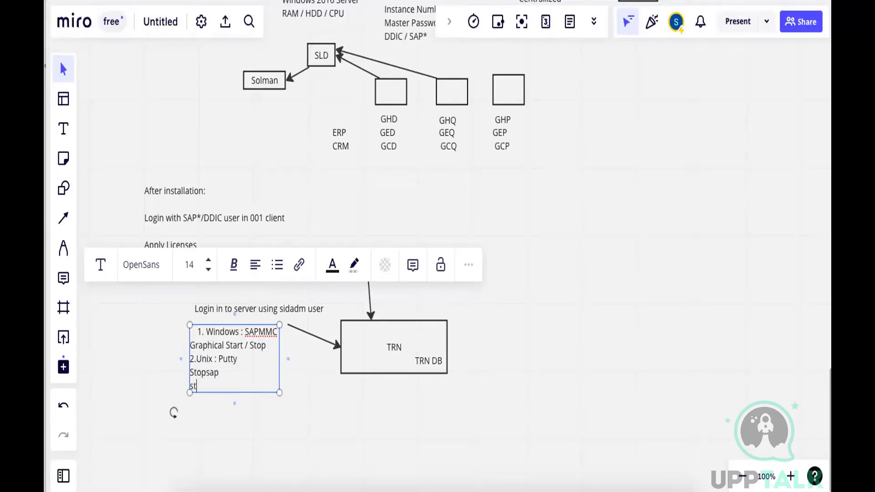
text(artsap)
click(524, 370)
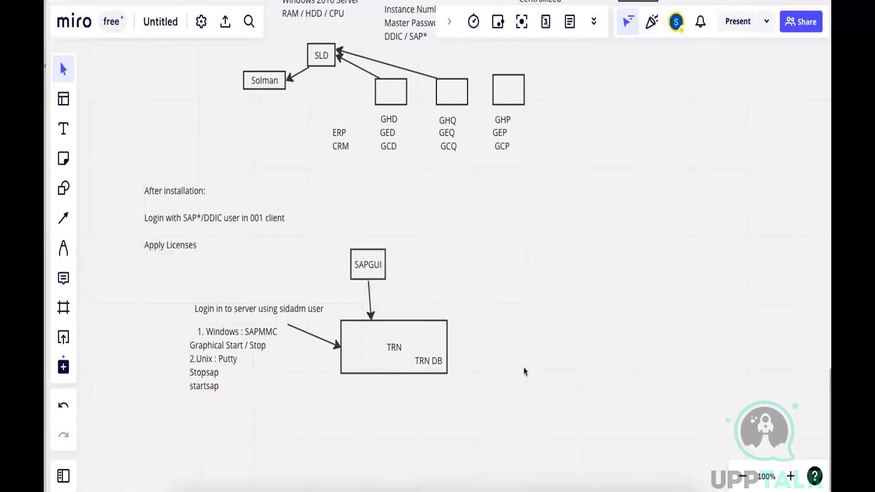
Switch to the Windows server desktop and minimize the SAPinst and Program Starter windows
click(507, 474)
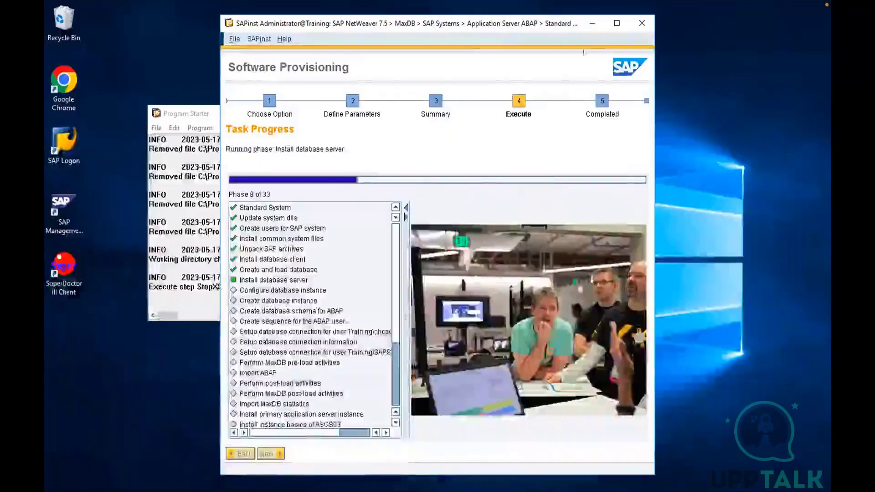
click(592, 23)
click(384, 113)
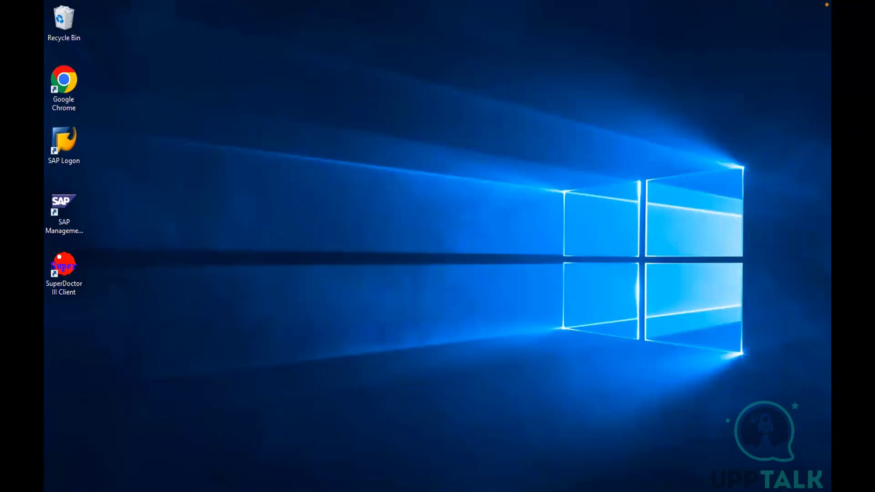
Switch to the SAP Easy Access TRN (2) session and run transaction al08 to list the system-wide user sessions
mouse_move(101, 491)
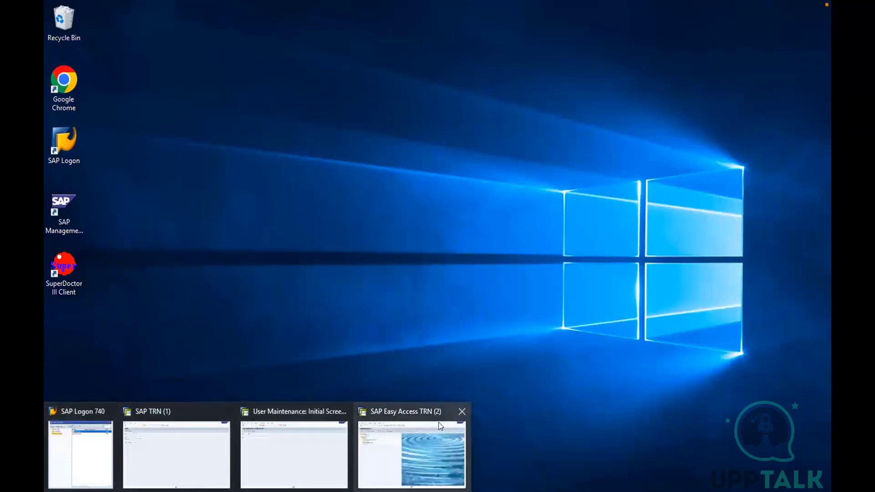
click(421, 433)
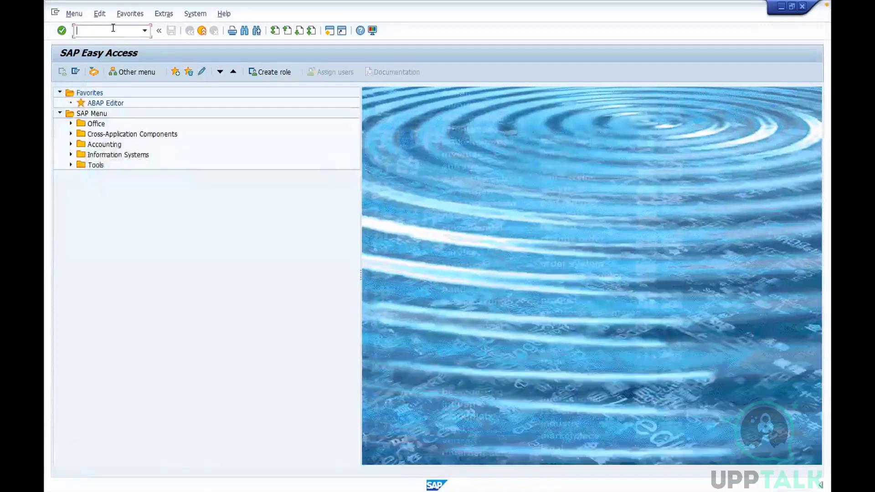
text(al08)
key(Return)
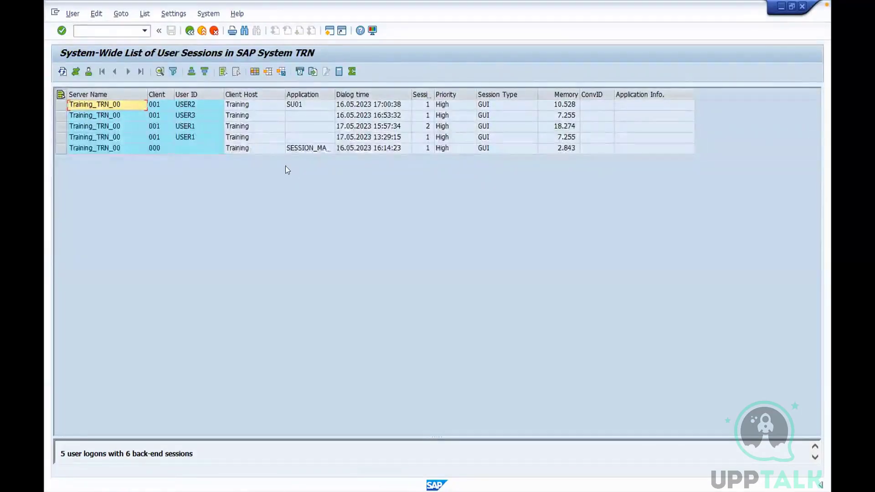
Log off from the TRN system with the command /nex
click(112, 26)
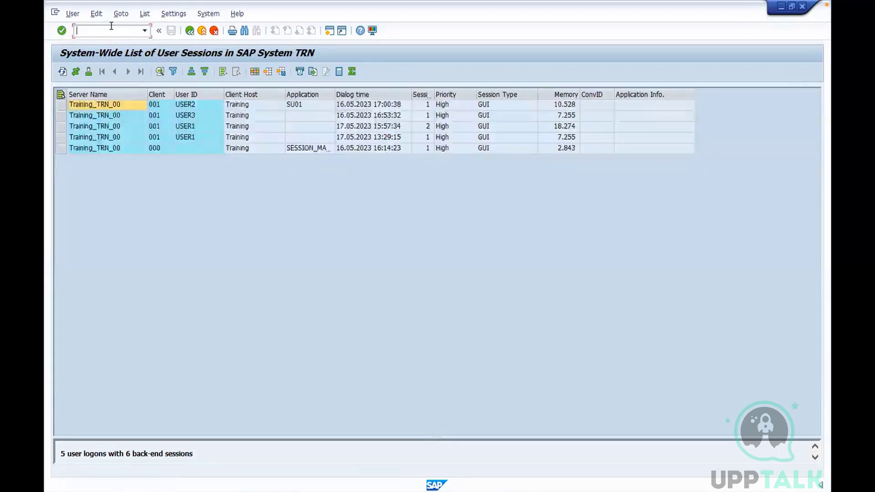
text(/nex)
key(Return)
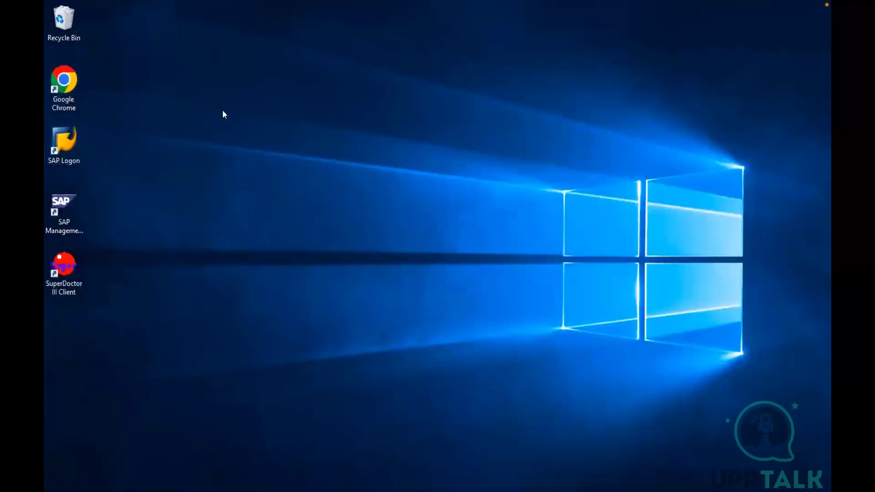
Open the SAP Management Console maximized and expand the TRN system with its Training 0 and Training 1 instances
click(64, 209)
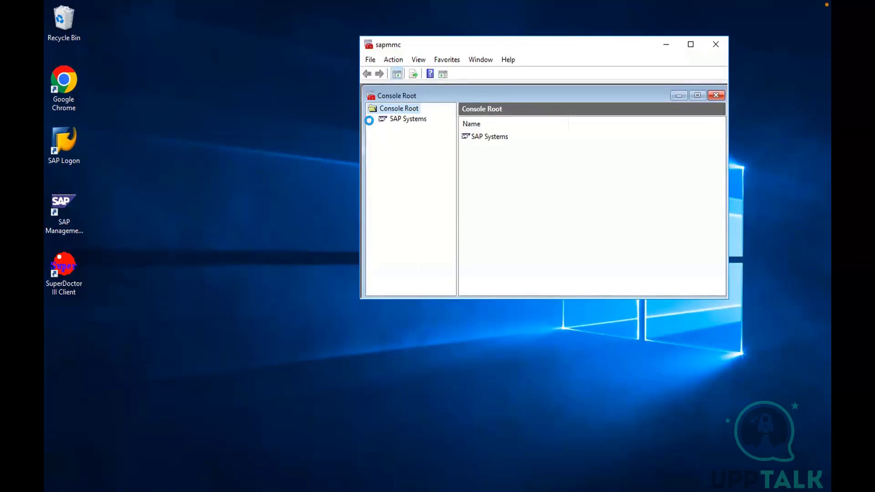
click(370, 120)
click(382, 130)
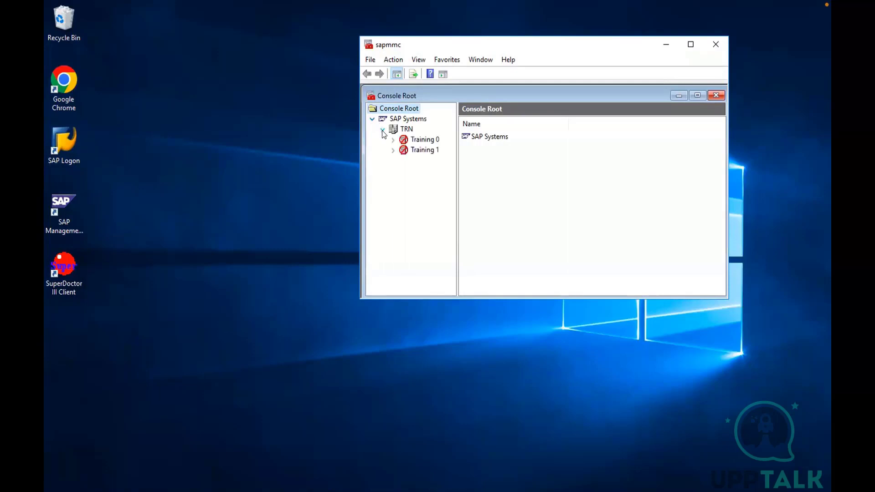
click(691, 45)
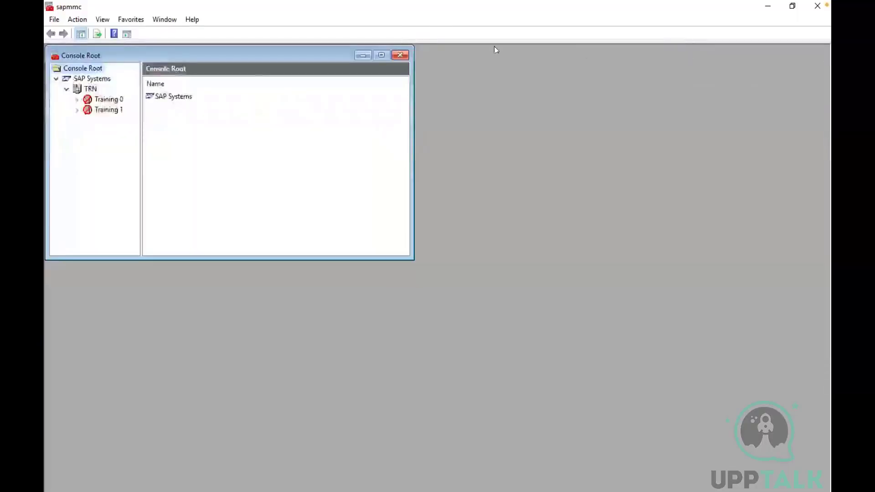
click(382, 55)
click(84, 70)
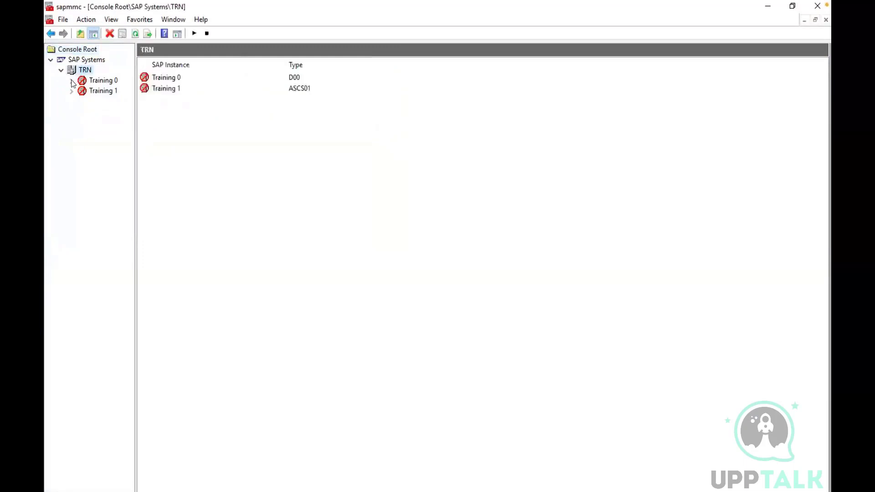
click(72, 80)
click(71, 173)
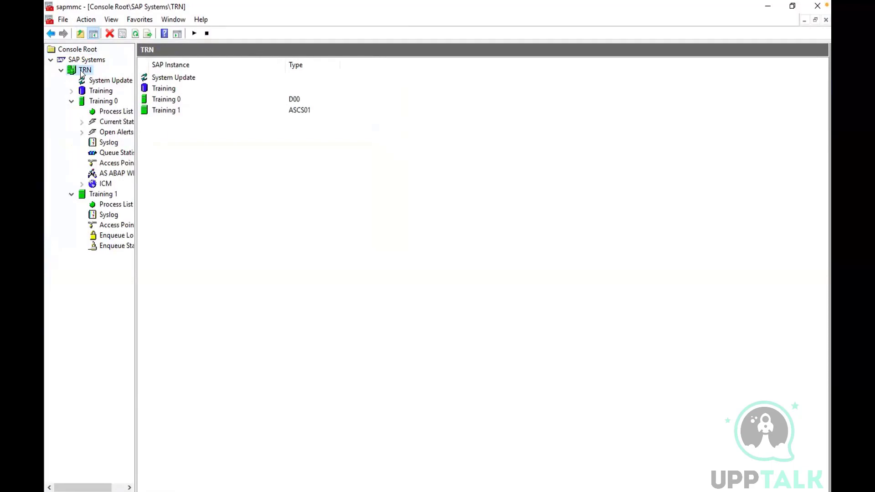
Stop all TRN instances using the Hard (SIGINT) shutdown type and a stop wait timeout of 300 seconds
right_click(82, 74)
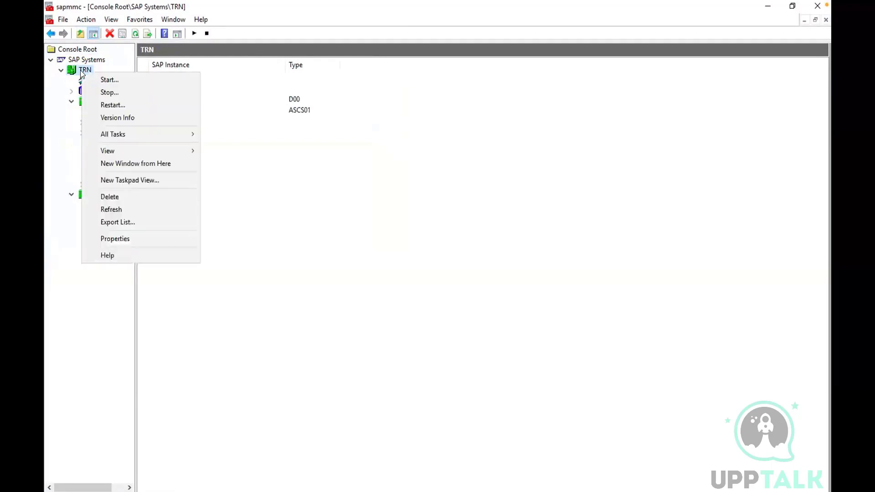
click(95, 93)
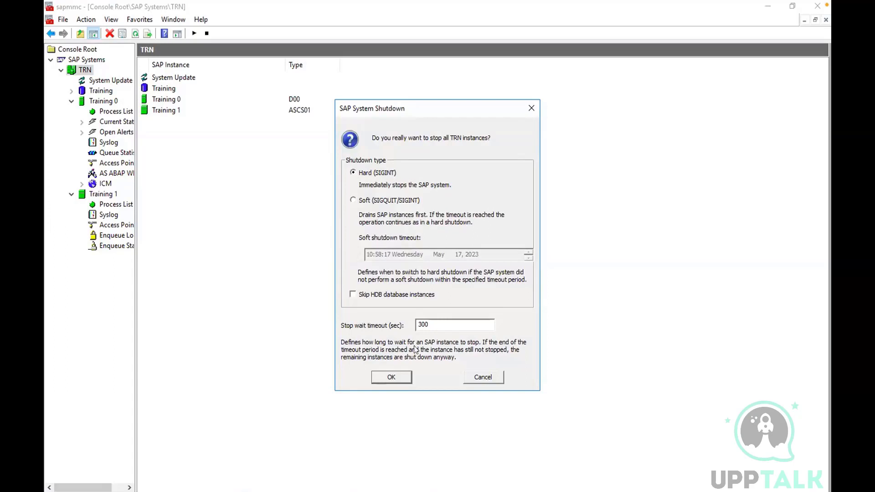
click(383, 376)
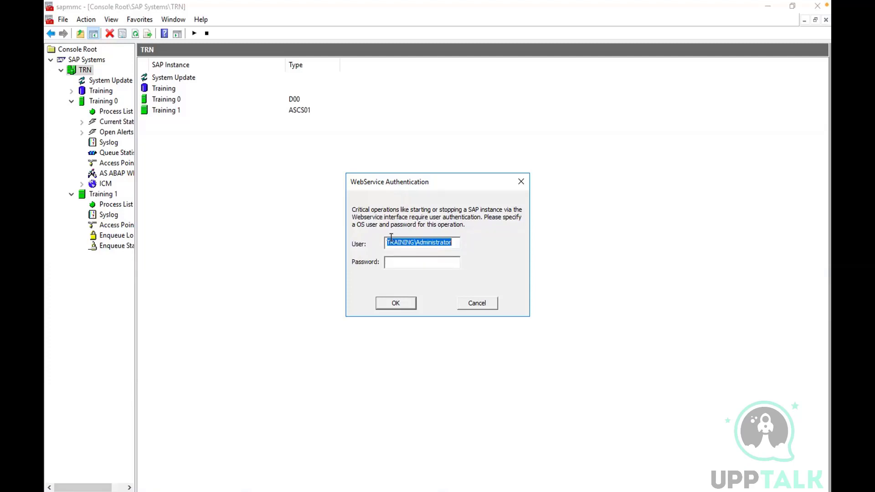
Enter trnadm as the OS user and its password, and submit the authentication for stopping the TRN instances
text(trn)
double_click(387, 241)
click(393, 241)
text(adm)
text(*******)
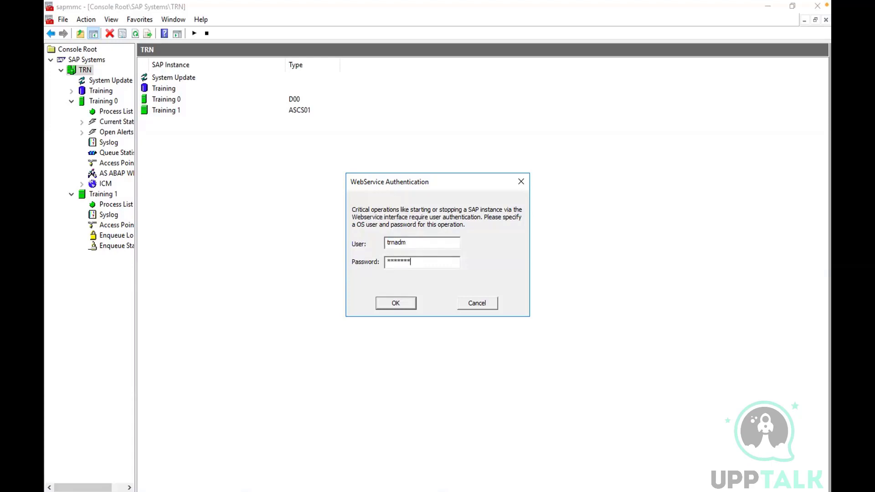
text(****)
click(392, 303)
Re-enter the OS password for trnadm and resubmit the authentication for the stop operation
click(424, 258)
key(BackSpace)
key(BackSpace)
key(BackSpace)
key(BackSpace)
key(BackSpace)
key(BackSpace)
key(BackSpace)
key(BackSpace)
key(BackSpace)
key(BackSpace)
key(BackSpace)
key(BackSpace)
text(*******)
key(BackSpace)
key(BackSpace)
key(BackSpace)
key(BackSpace)
key(BackSpace)
key(BackSpace)
key(BackSpace)
text(*******)
click(395, 303)
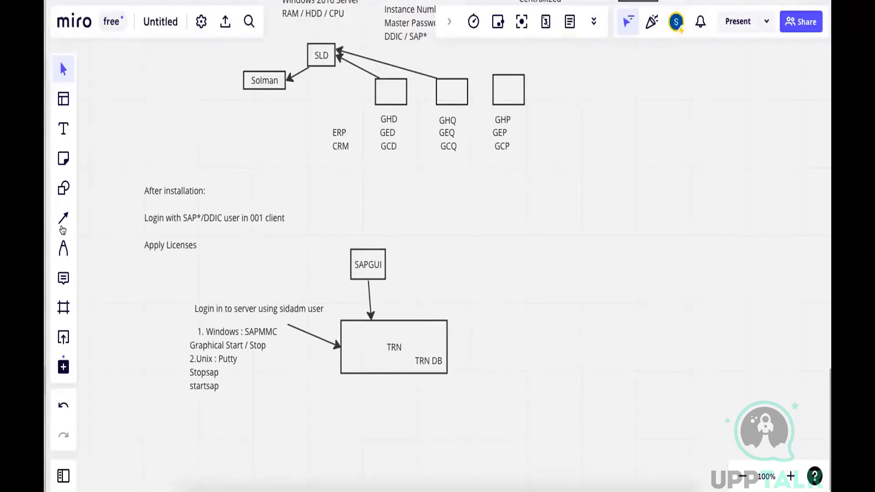
Switch to the Miro board and add the text "SID = TRN" near the startsap note
click(60, 132)
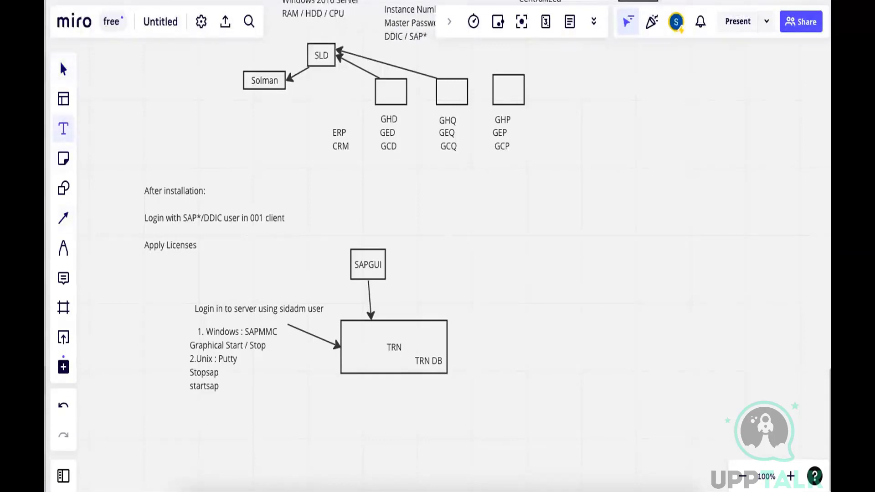
click(278, 395)
text(SID = TRN)
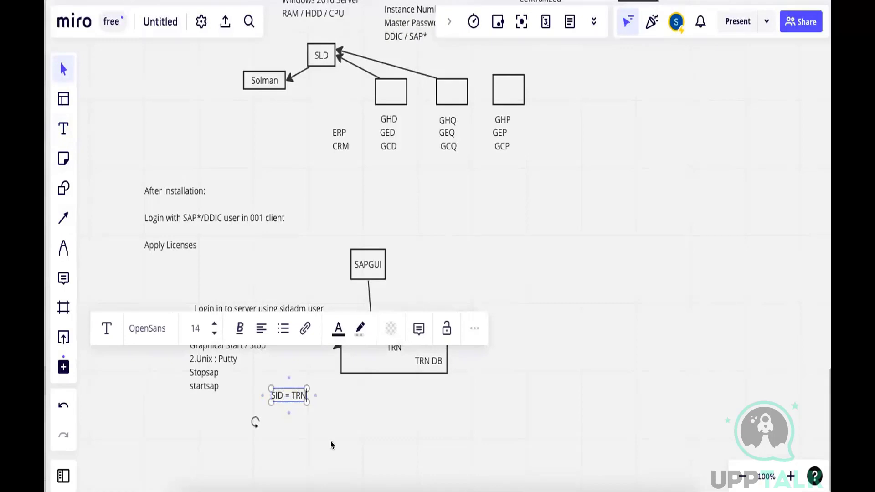
click(306, 427)
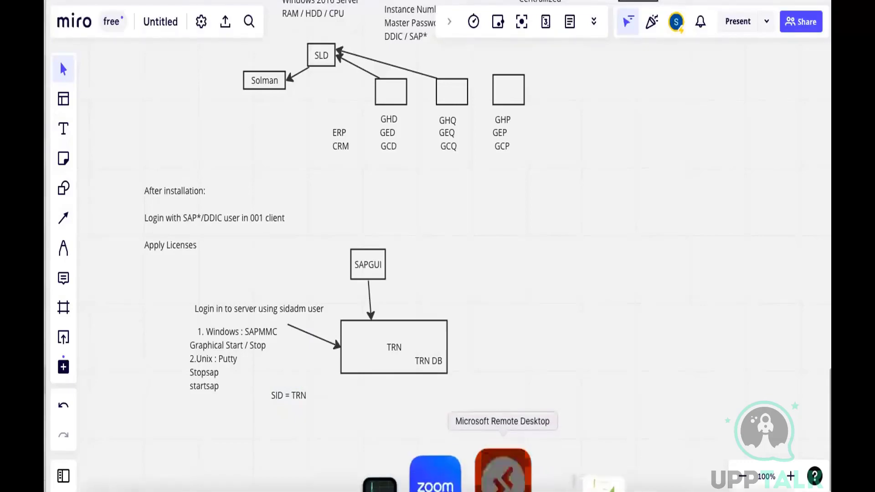
Return to the remote desktop, decline the shutdown error details, and try to log on to the first TRN entry in SAP Logon
click(503, 471)
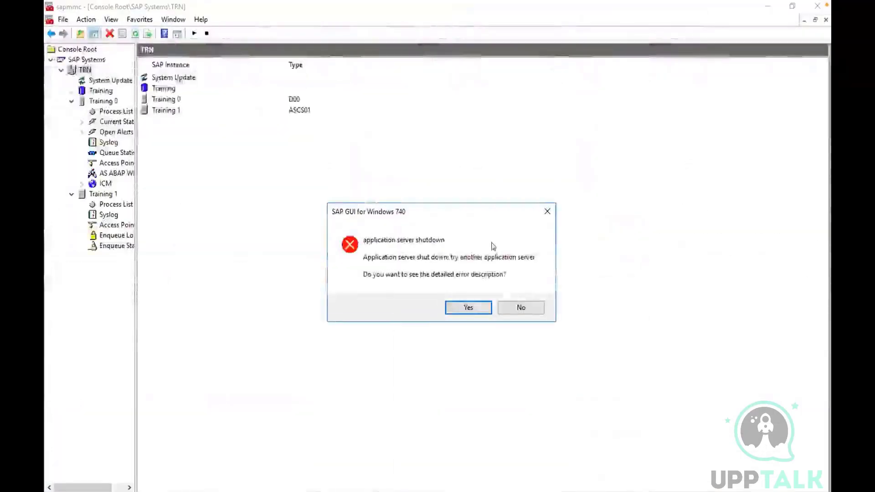
click(521, 308)
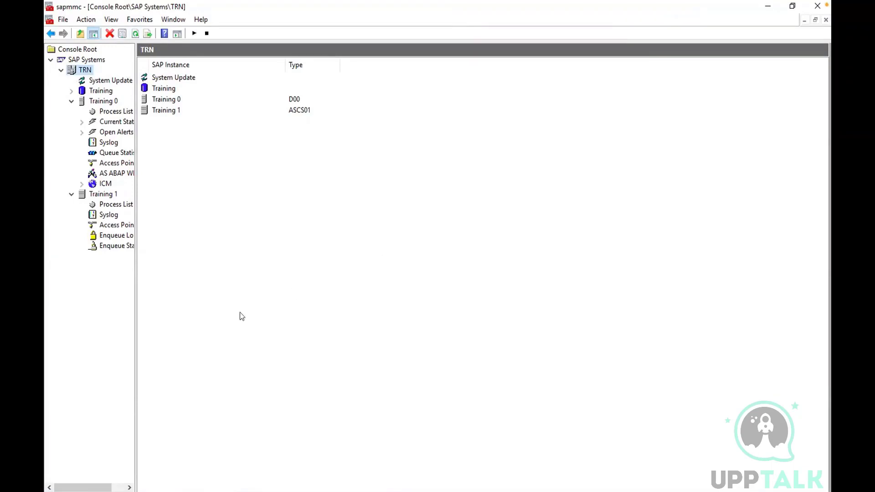
click(769, 7)
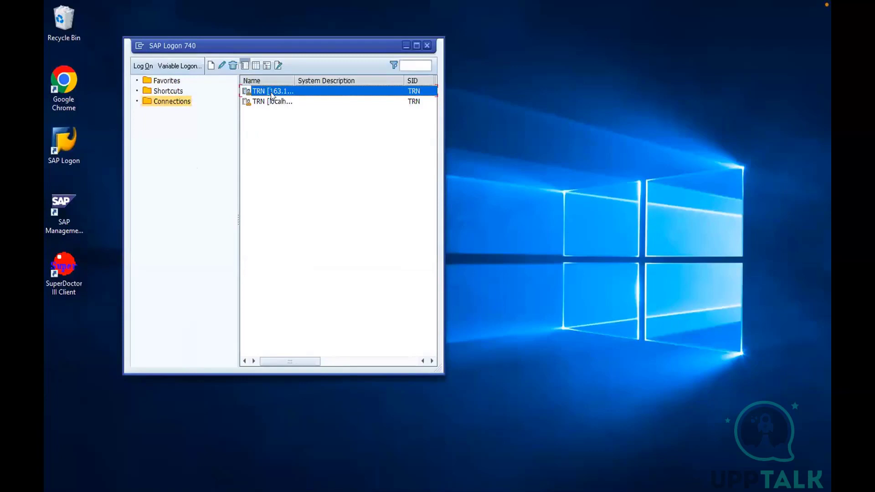
double_click(271, 92)
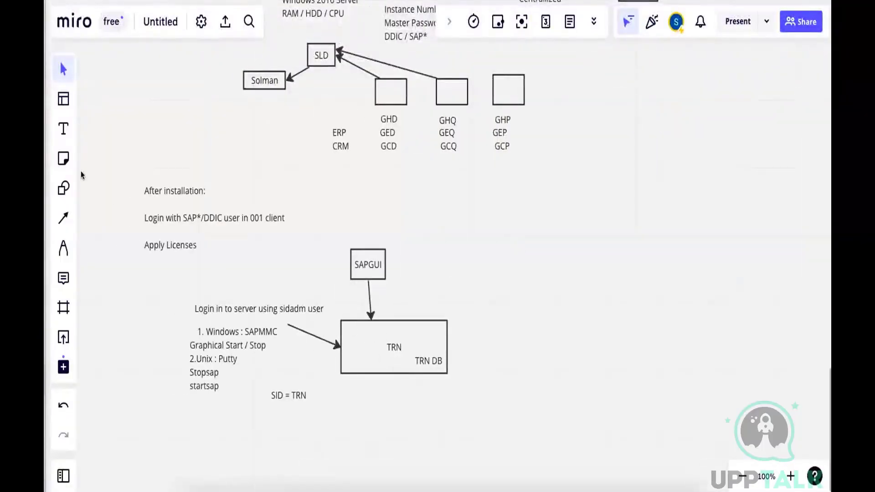
On the Miro board, add a two-line note beside the TRN box reading "It read profile file located under /usr/sap/sid/sys/profile"
key(t)
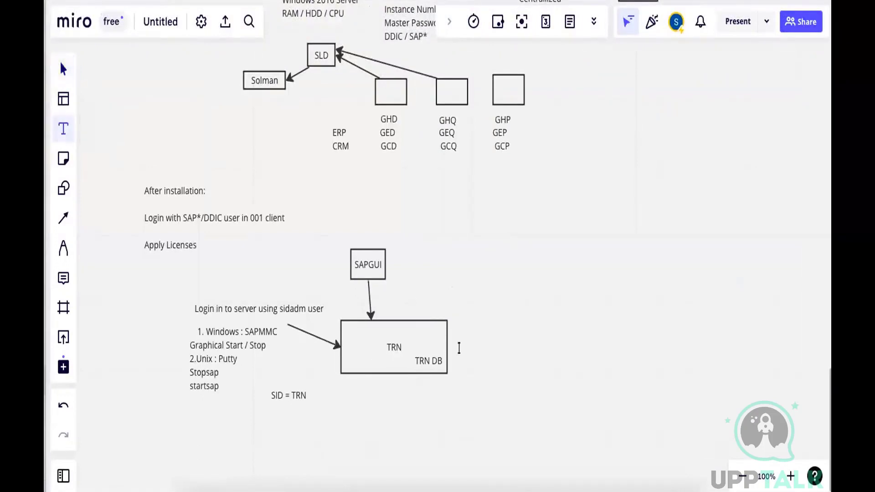
click(459, 347)
text(It read)
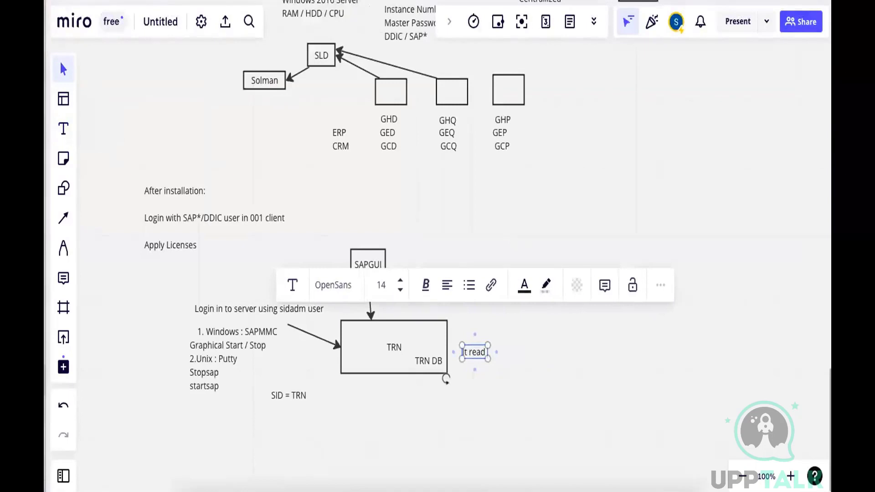
text( profile)
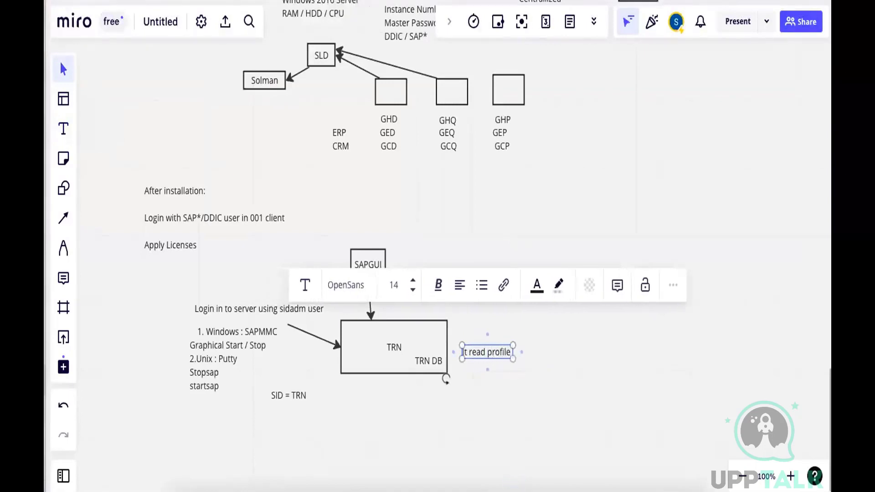
text( file)
key(Return)
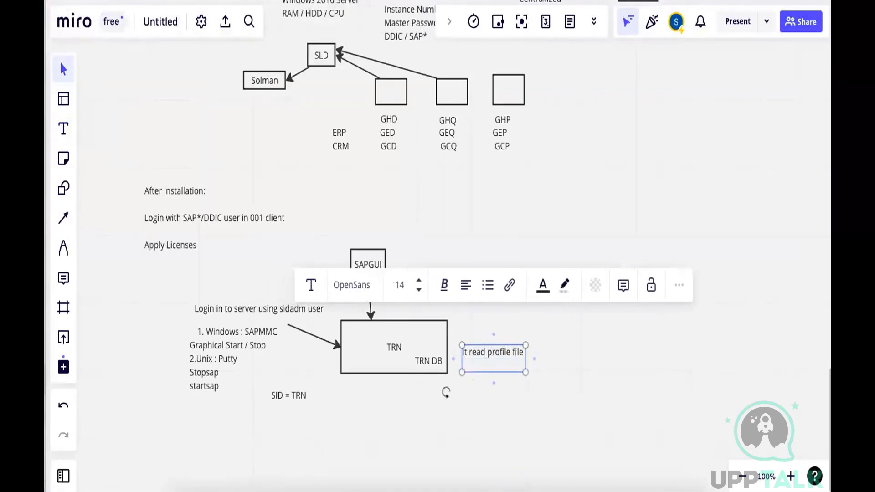
text(located under /usr/sap/si)
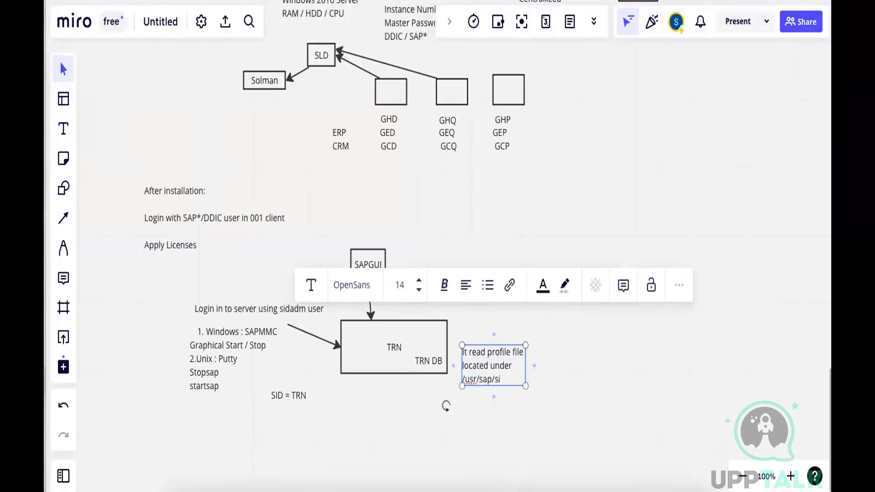
text(d/sys/profile)
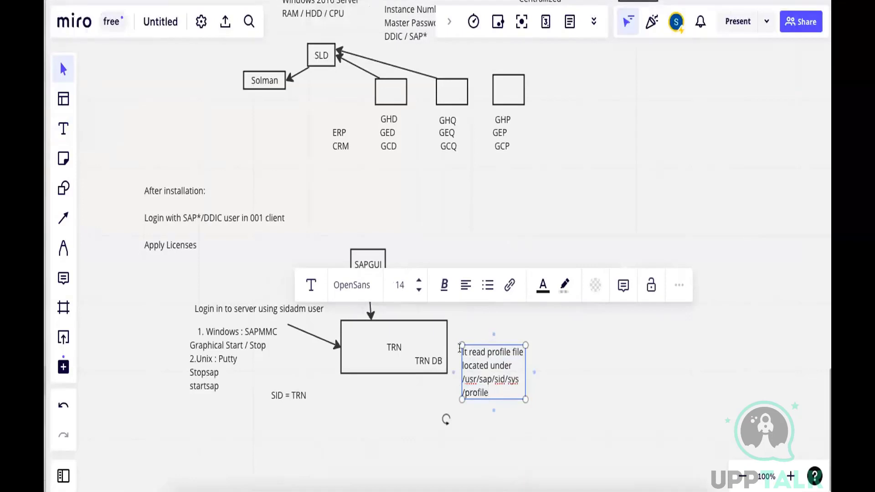
drag(527, 359, 583, 358)
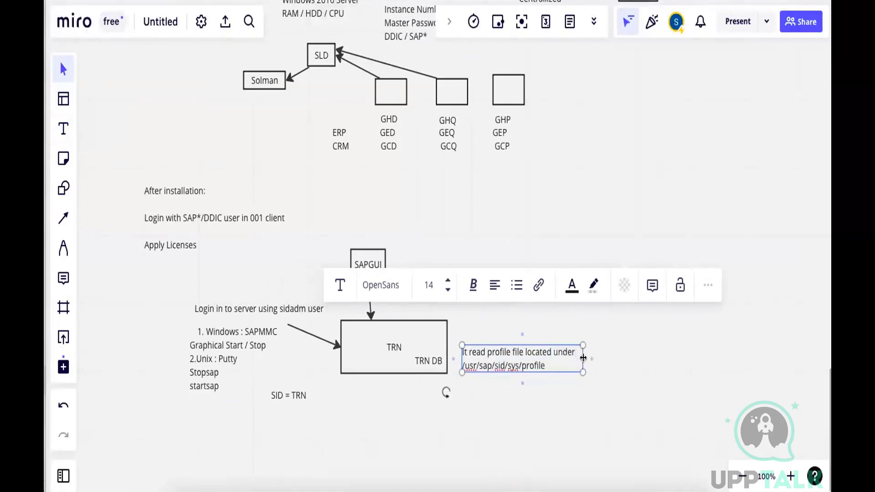
Add the line "Default / Start" to the profile note, move the note closer to the TRN box, and postpone the Citrix update
click(546, 365)
click(545, 365)
double_click(543, 364)
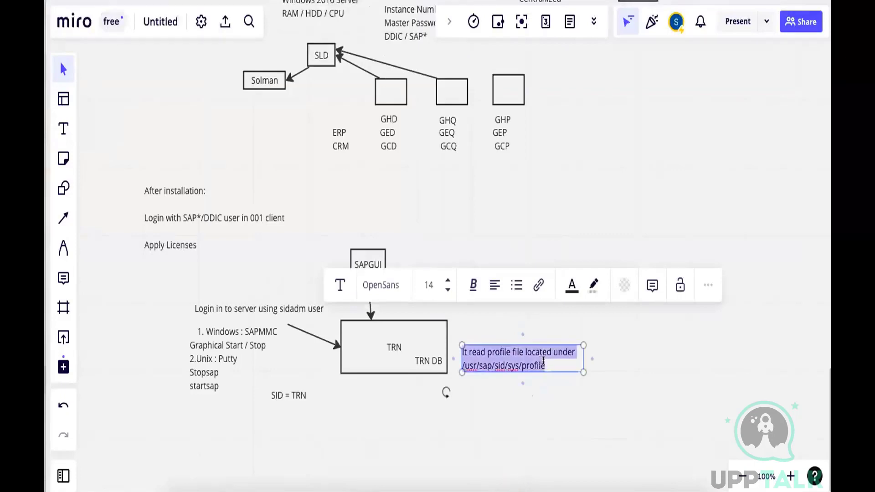
click(544, 363)
key(Return)
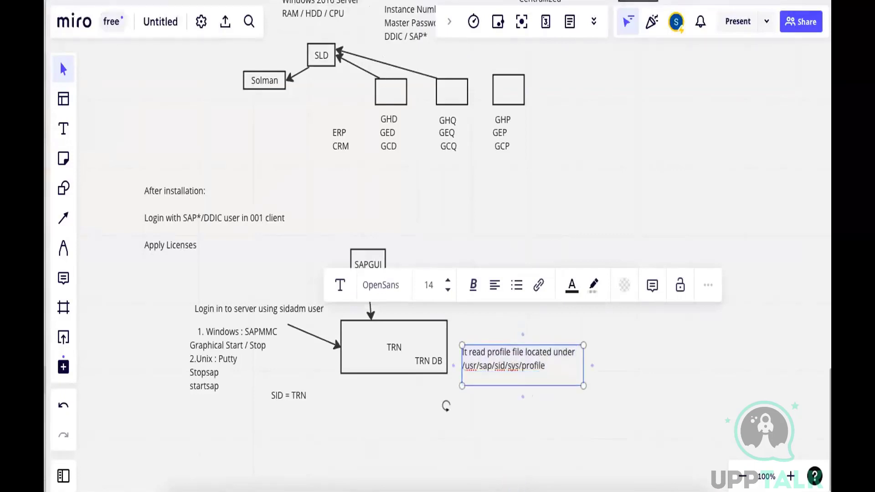
text(Default / Start)
click(522, 416)
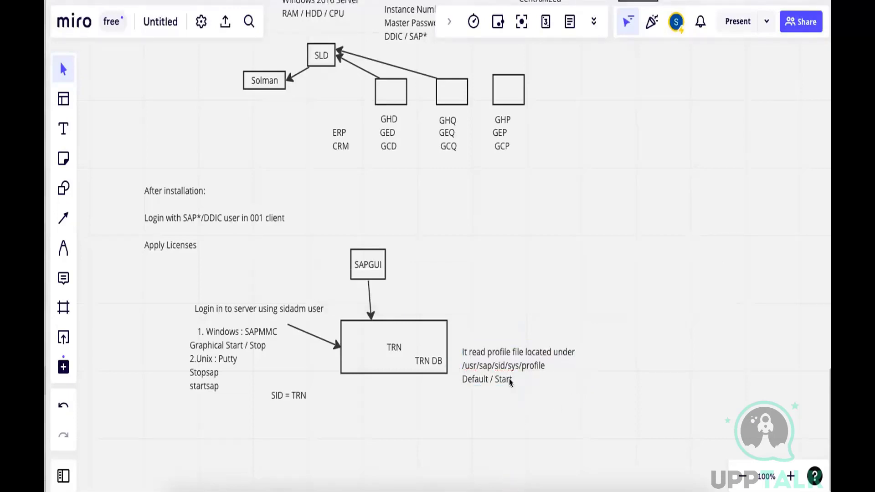
drag(505, 380, 500, 362)
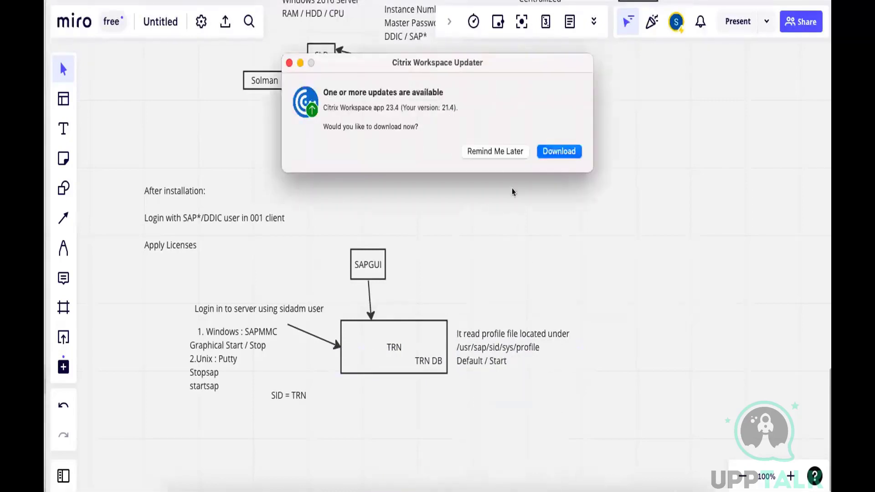
click(497, 155)
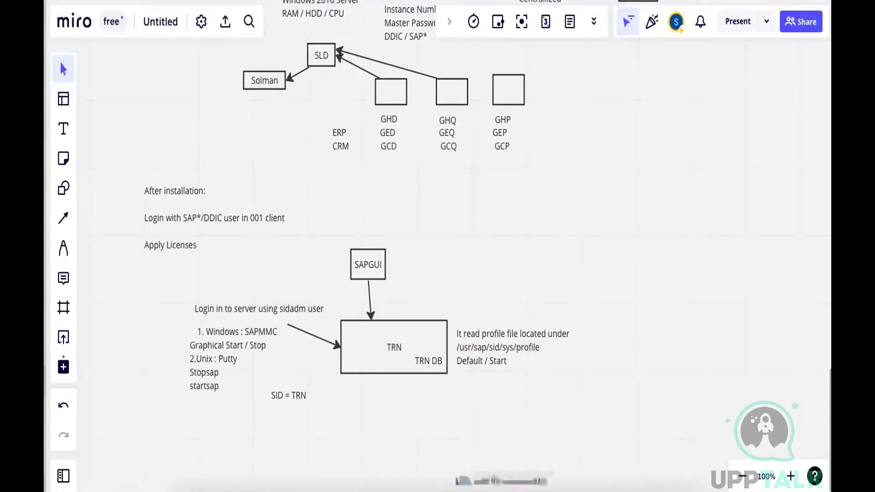
Return to the remote desktop, decline the logon error details, and open the folder D:\usr\sap\TRN\SYS\profile in File Explorer
click(501, 474)
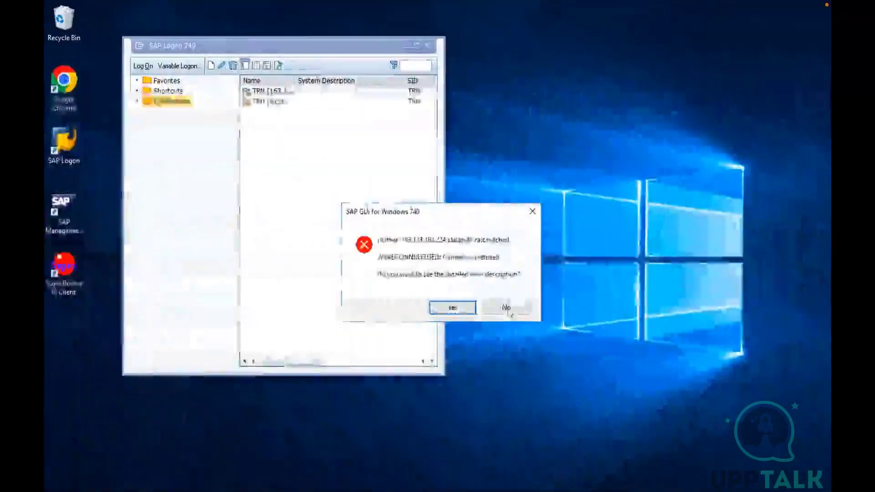
click(504, 308)
key(alt+Tab)
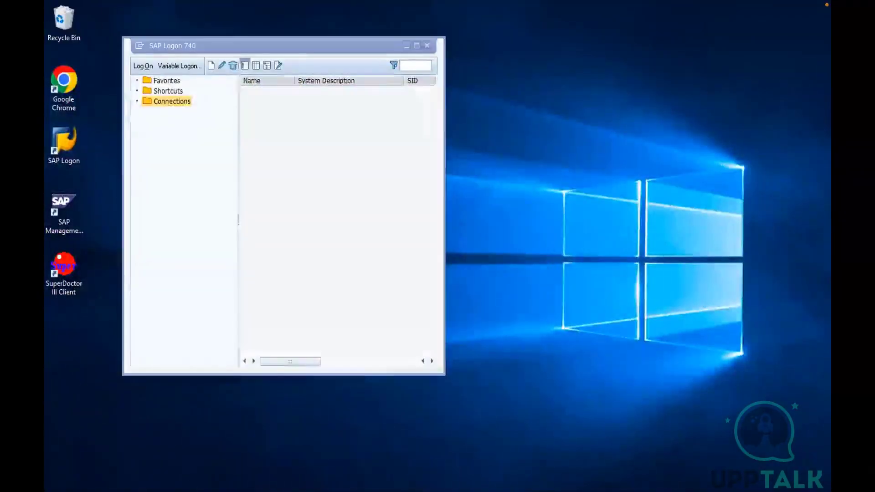
double_click(324, 259)
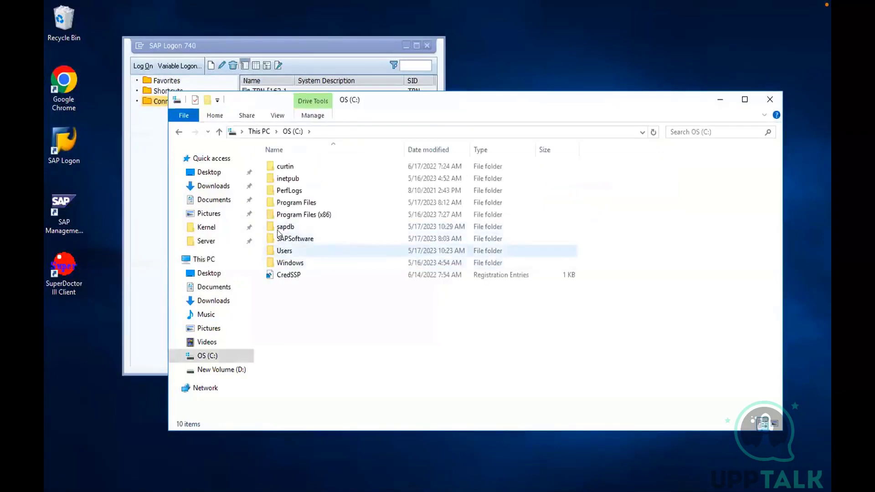
click(227, 370)
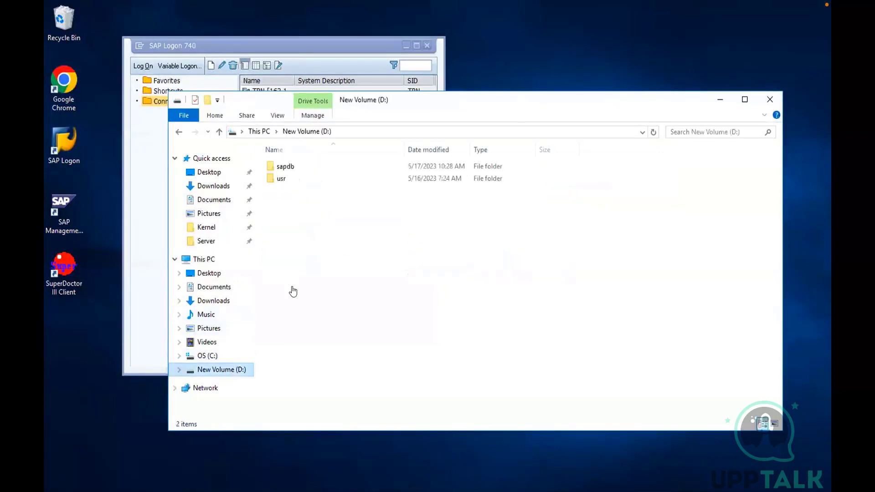
double_click(283, 178)
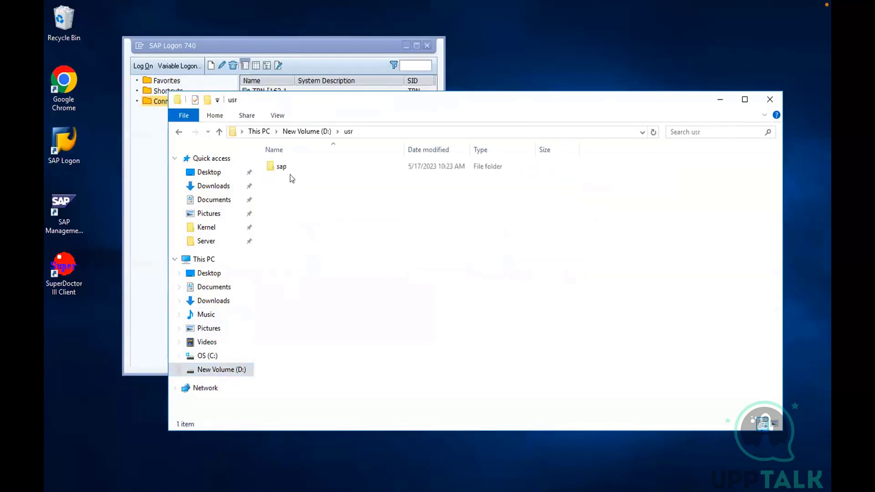
double_click(278, 168)
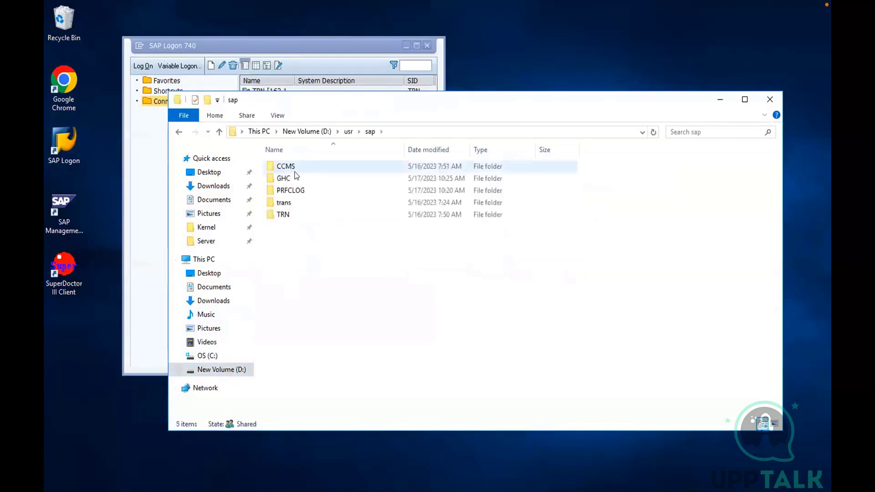
double_click(278, 217)
click(283, 191)
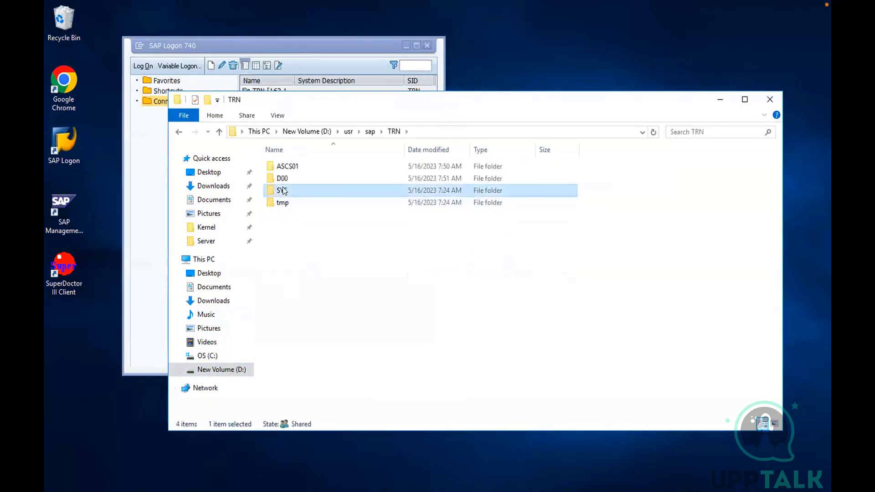
double_click(282, 191)
click(282, 205)
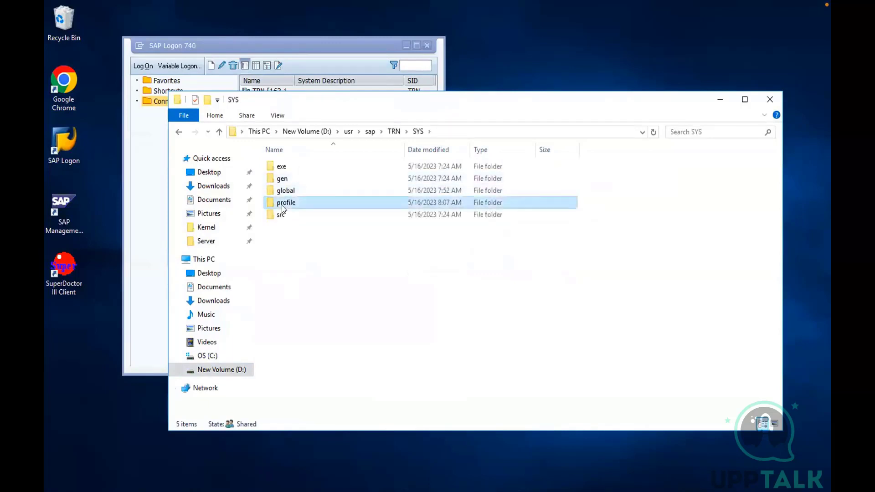
double_click(282, 205)
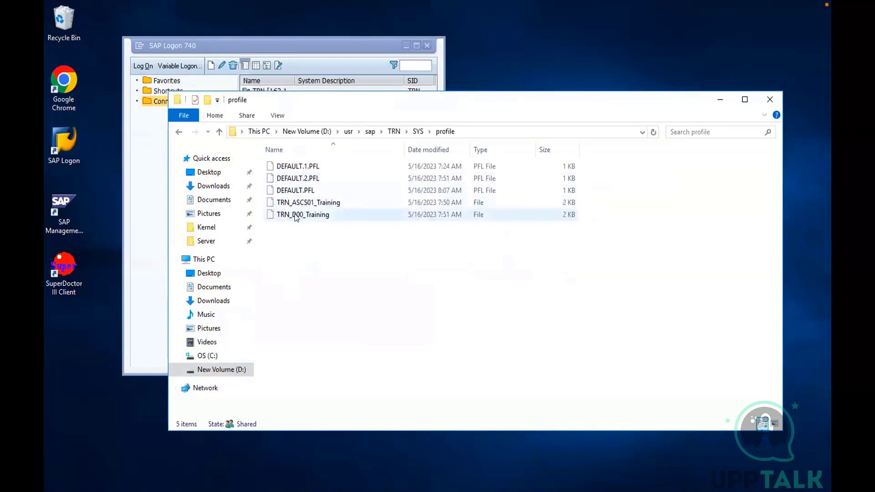
Open the TRN_D00_Training profile in Notepad and highlight Start_Program_00 and its sapcpe call under Copy SAP Executables
double_click(295, 216)
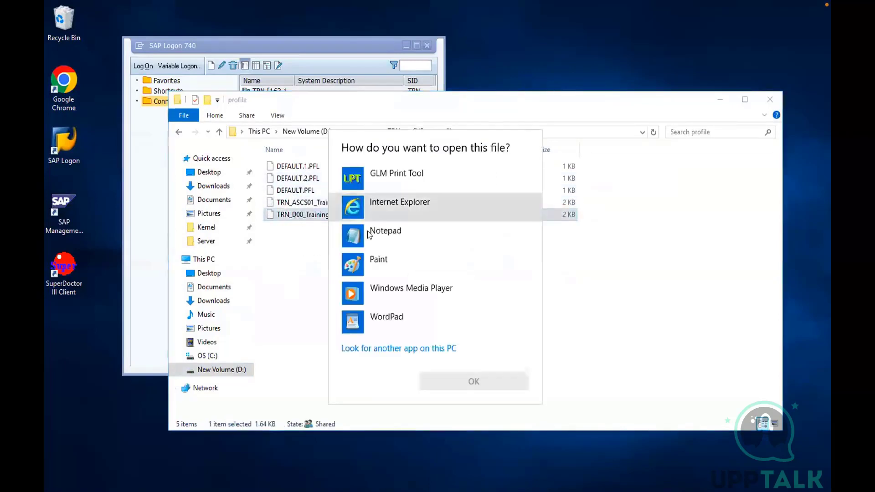
click(367, 233)
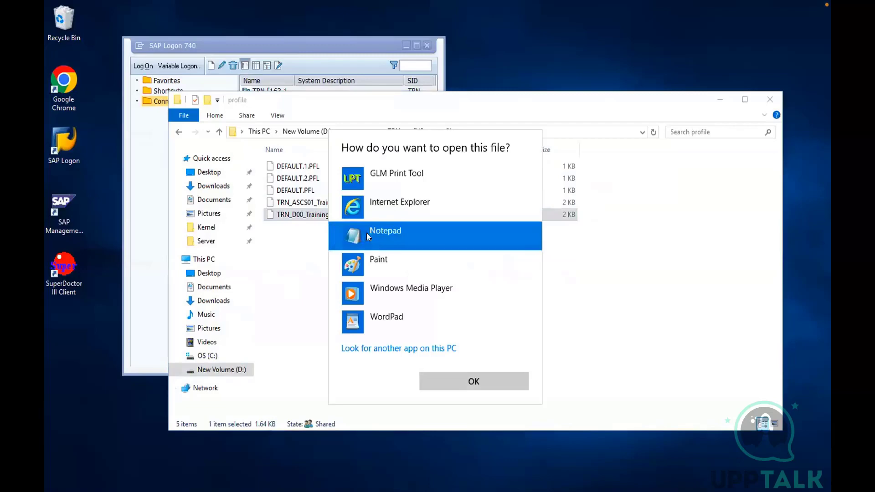
click(463, 375)
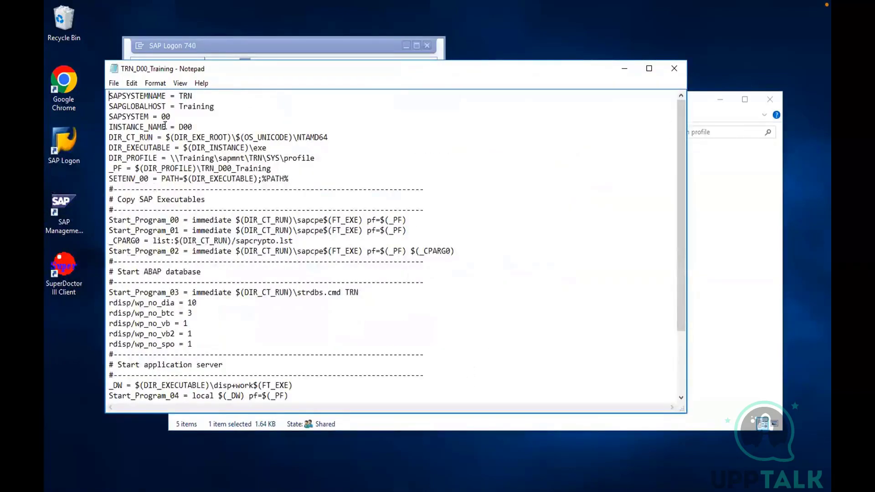
drag(110, 219, 190, 219)
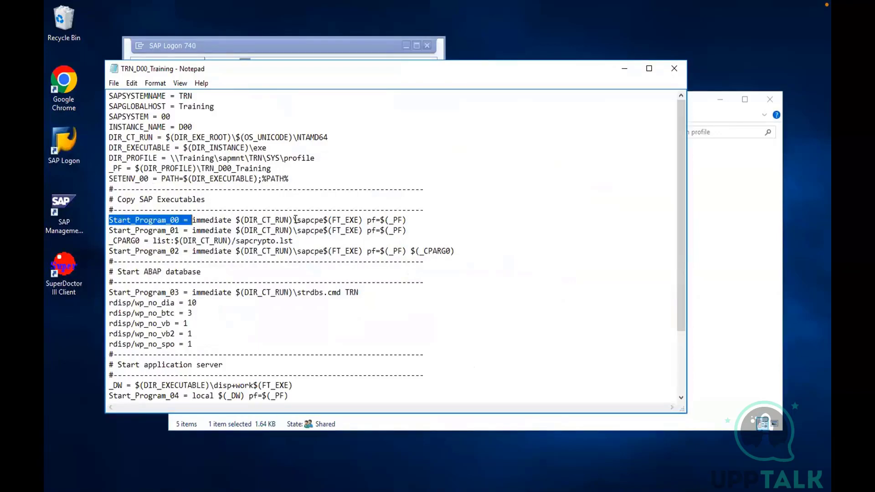
drag(297, 219, 324, 219)
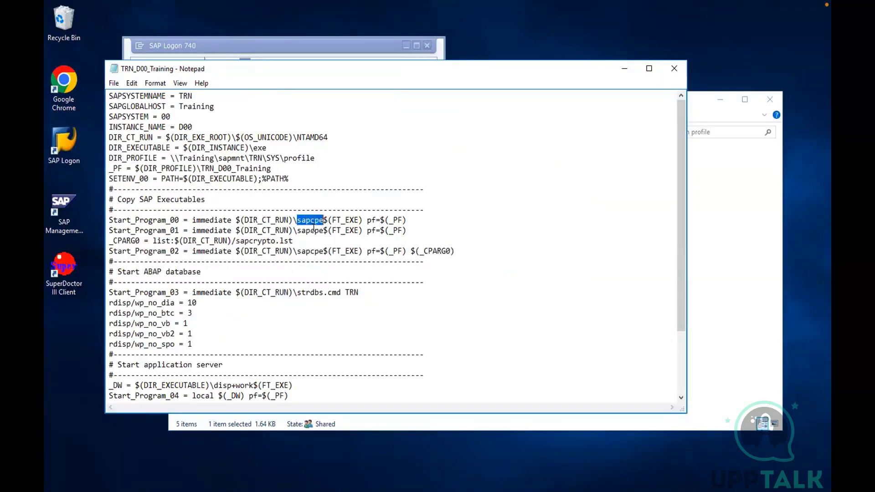
Highlight strdbs.cmd under Start ABAP database and disp+work under Start application server in the TRN_D00_Training profile, and close the file
click(195, 272)
drag(323, 219, 296, 217)
drag(296, 292, 340, 292)
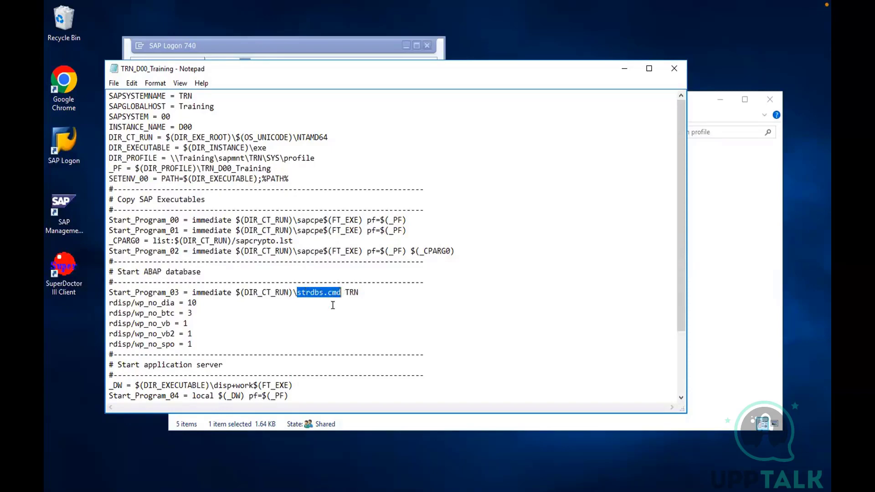
click(214, 385)
key(shift+Right)
key(shift+Right)
key(shift+Right)
key(shift+Right)
key(shift+Right)
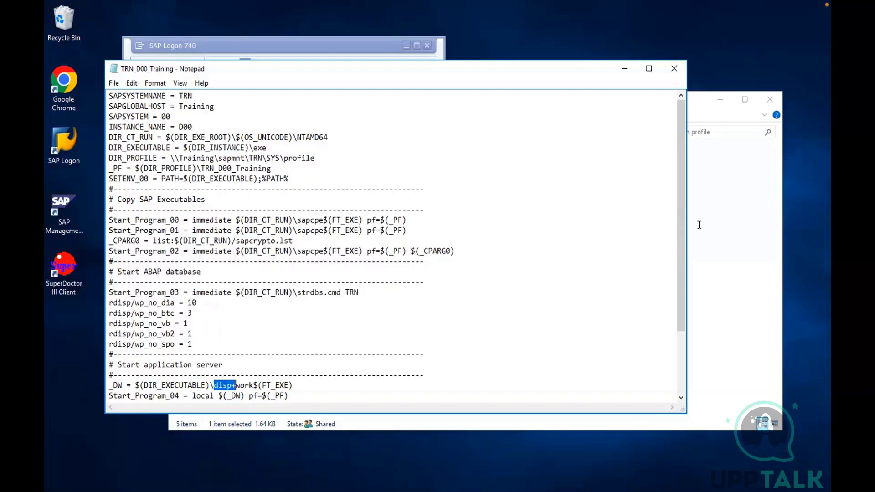
click(669, 68)
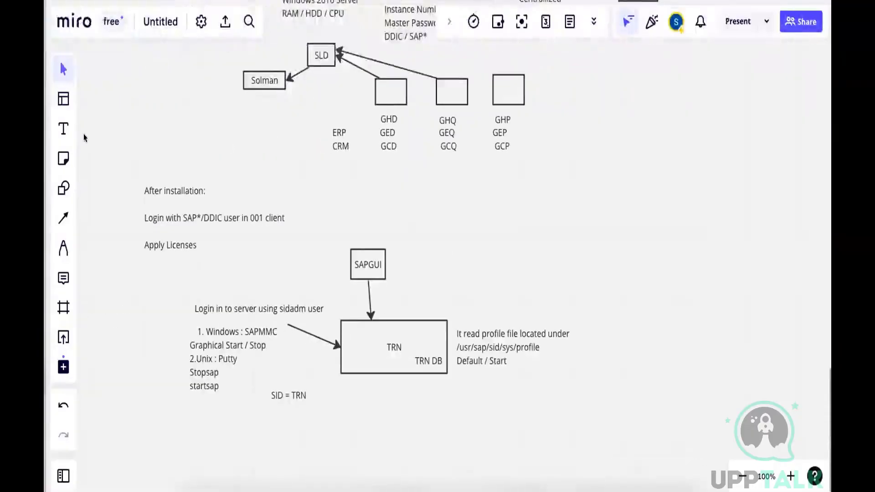
On the Miro board, add a note below the profile note with the lines "SAPCPE" and "Startdbs", and widen its text box
key(t)
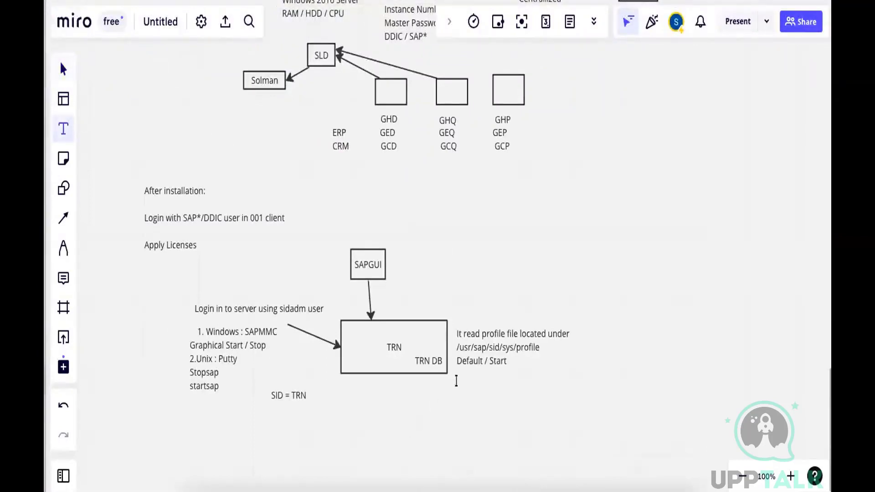
click(456, 381)
text(SAPCPE)
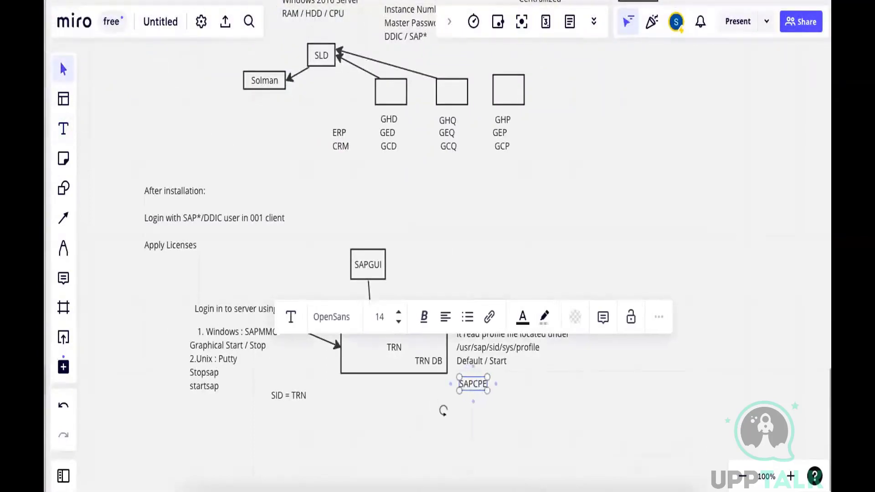
key(Return)
text(S)
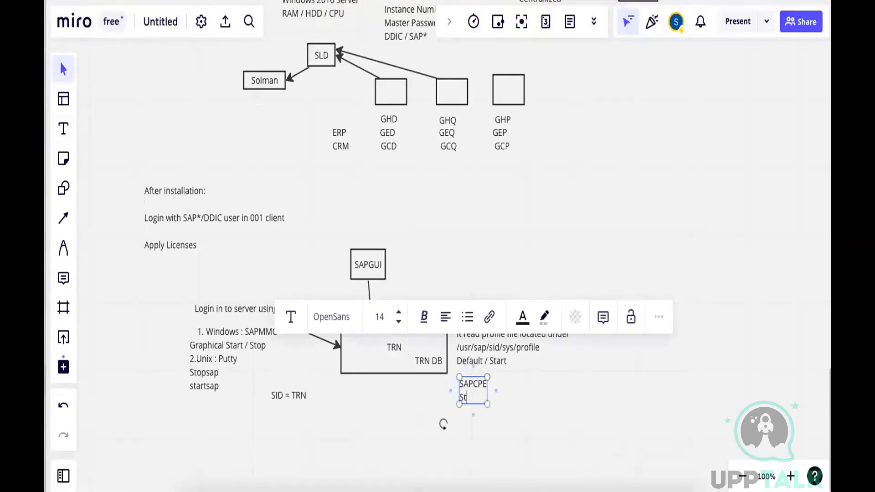
text(tartdb)
key(Return)
text(s)
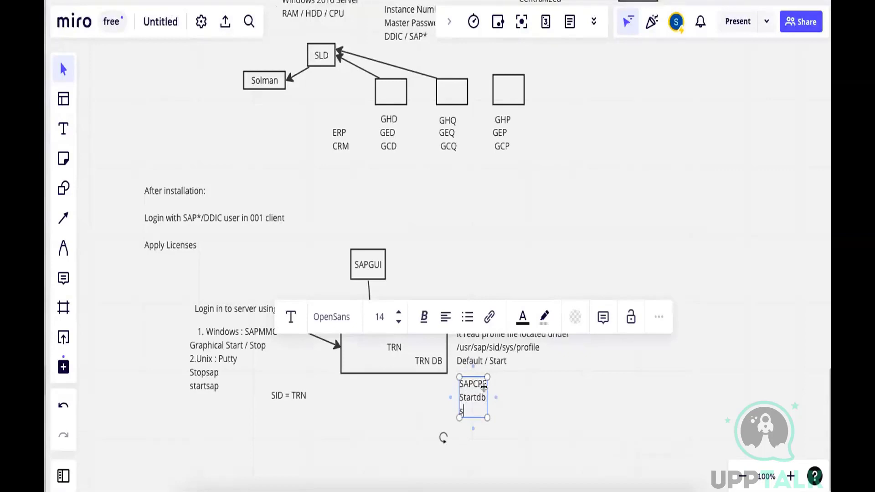
drag(484, 387, 508, 387)
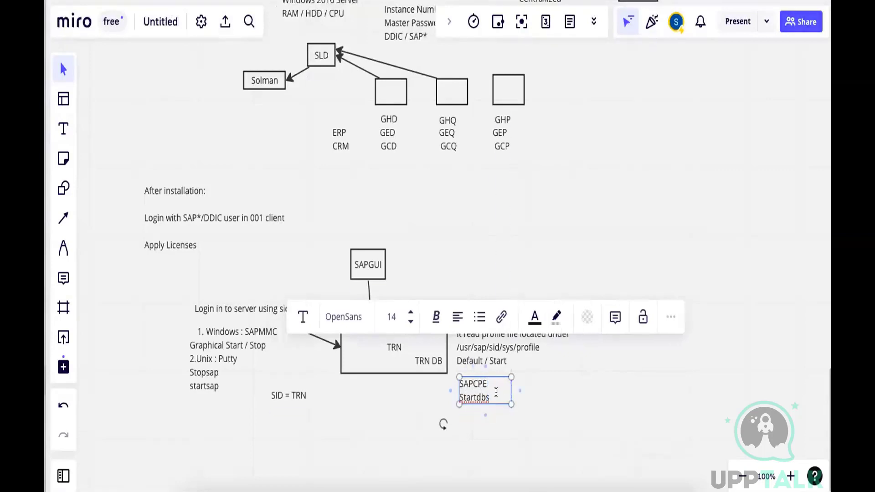
Add the lines "Start Dispatcher" and "Start Workprocess" to the startup note, widening it so each fits on one line
click(496, 392)
key(Return)
text(Start)
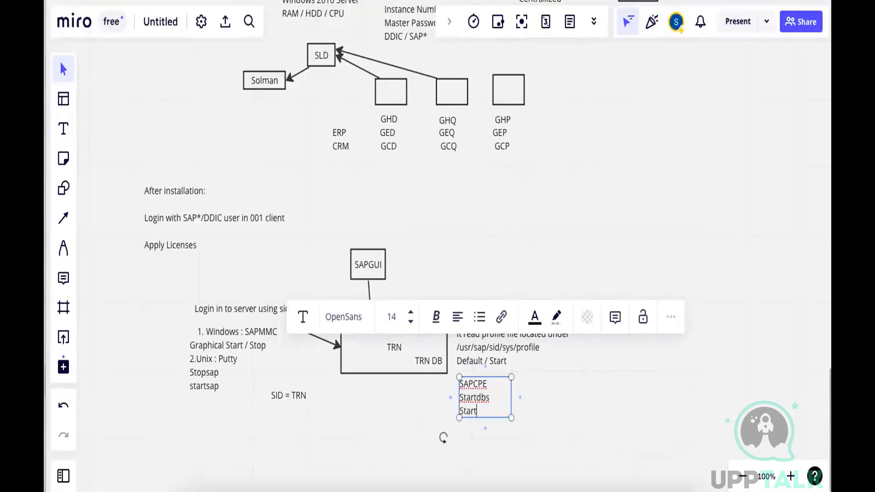
text( Dispatcher)
key(Return)
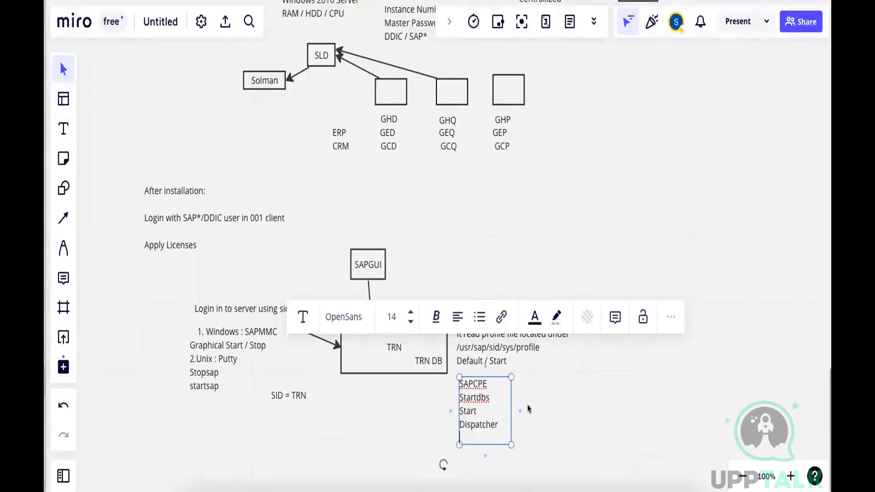
drag(511, 400, 540, 401)
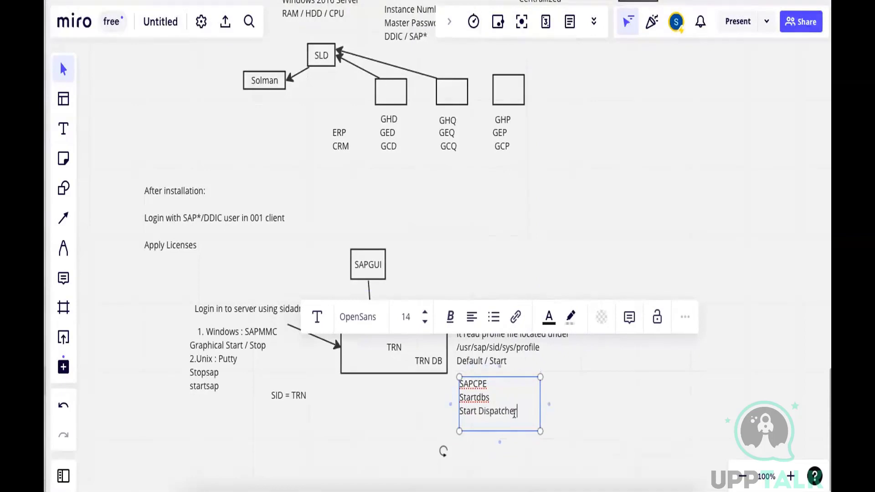
key(Return)
text(Start )
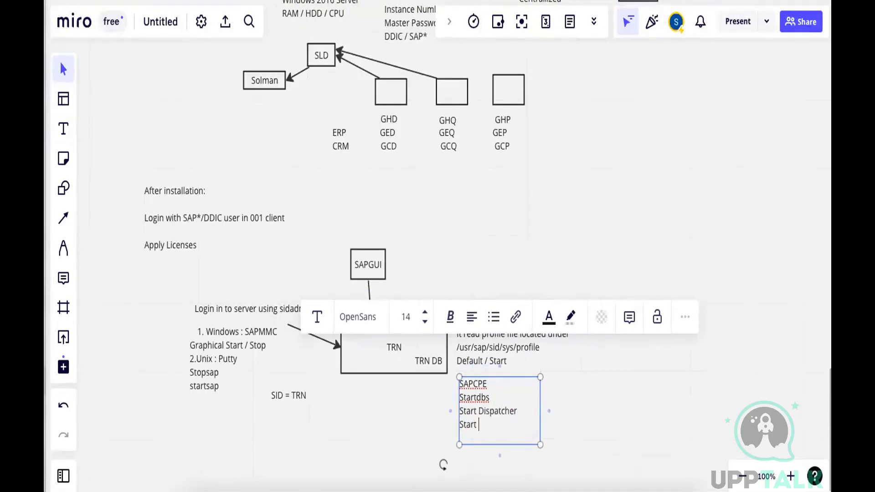
text(Workprocess)
click(589, 423)
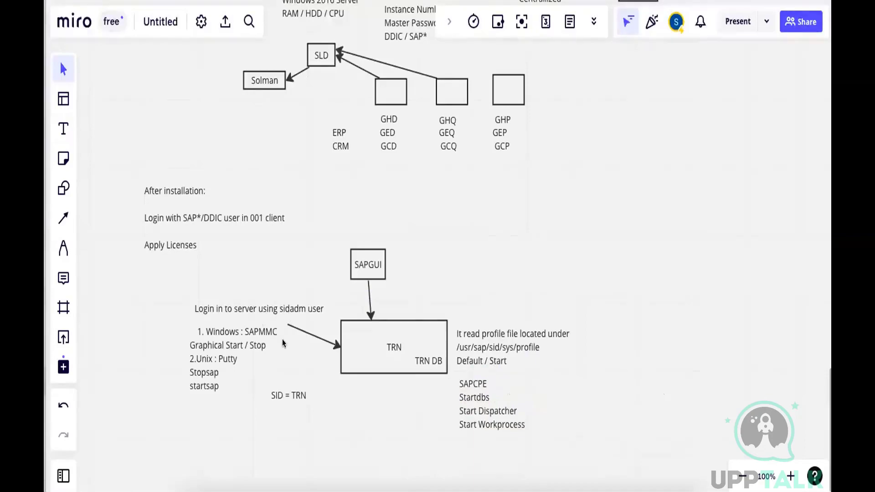
Return to the remote desktop, try to connect to the first TRN entry in SAP Logon 740, and decline the detailed error description
click(495, 483)
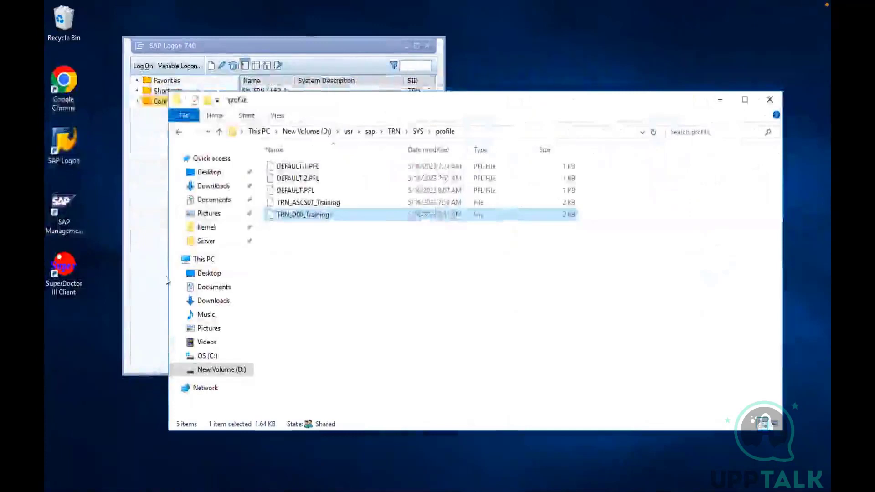
click(156, 273)
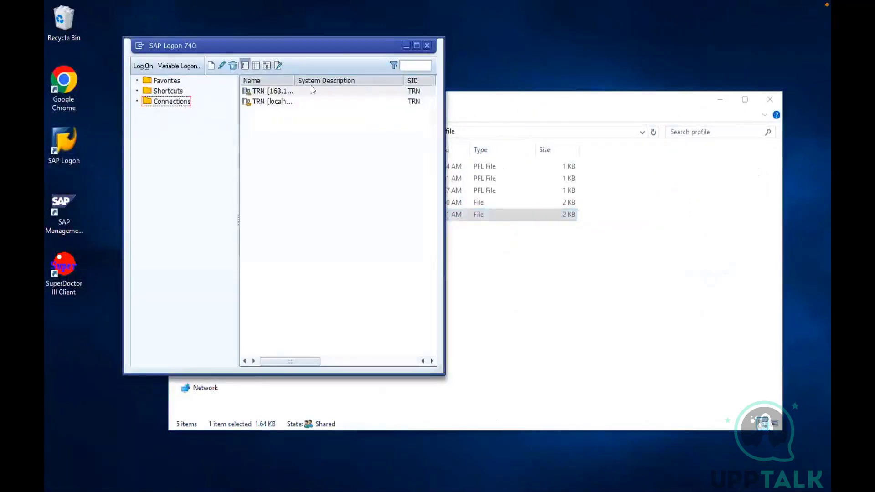
click(267, 89)
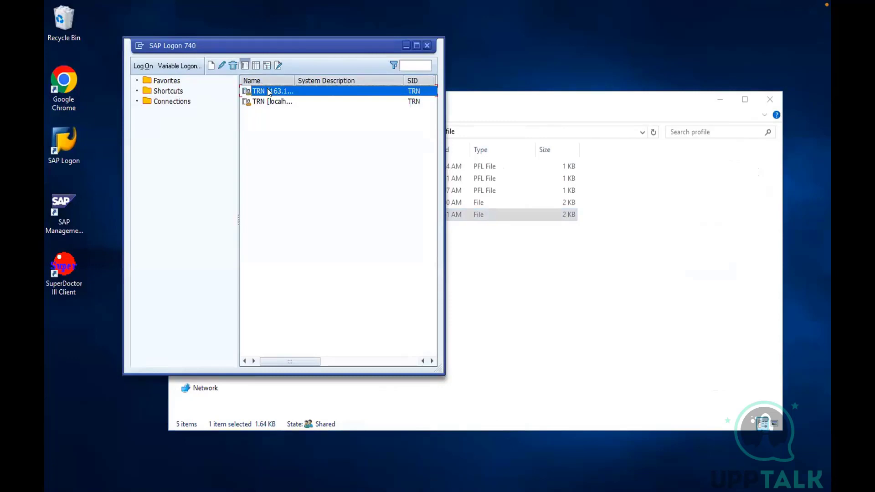
double_click(269, 91)
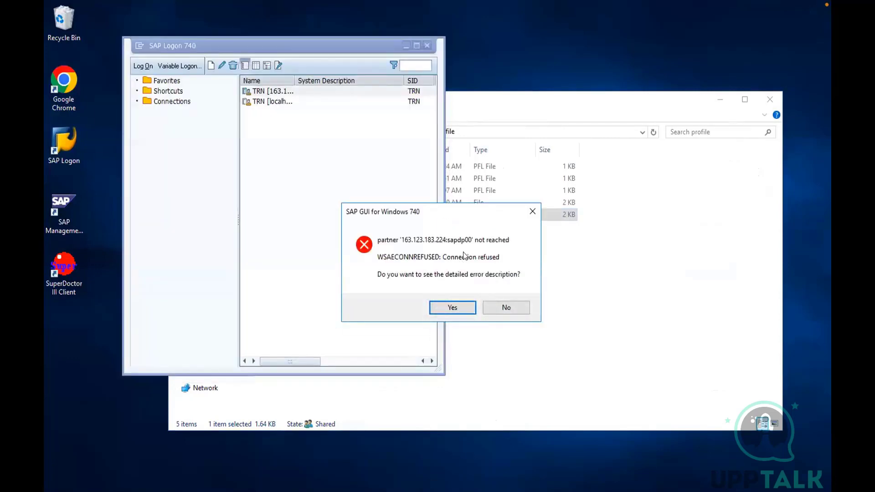
click(507, 308)
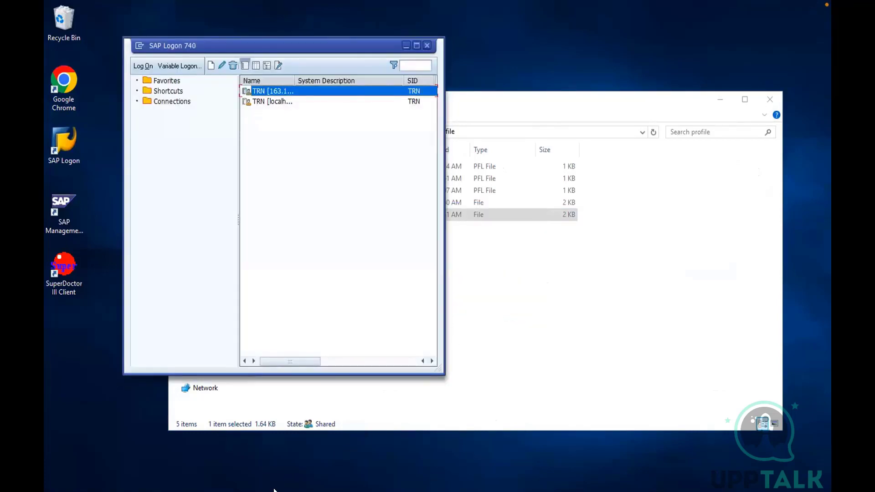
Switch to the SAP Management Console and start the whole TRN system with a start timeout of 300 seconds
click(190, 491)
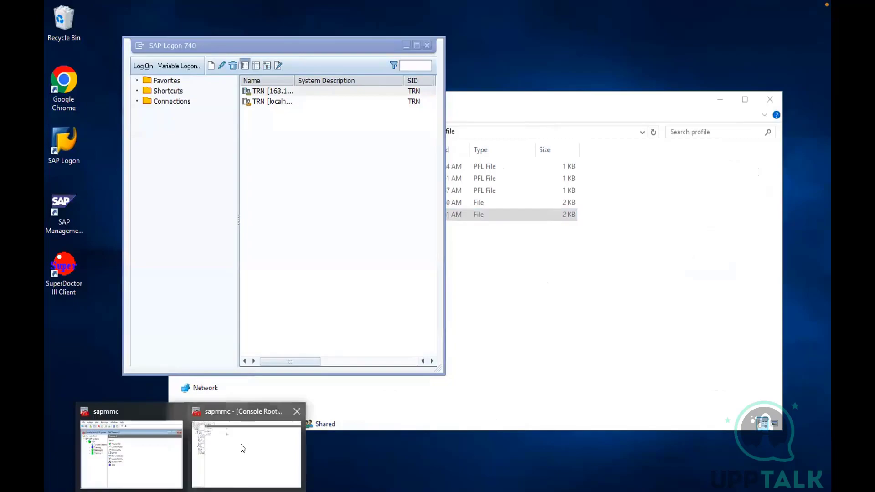
click(240, 449)
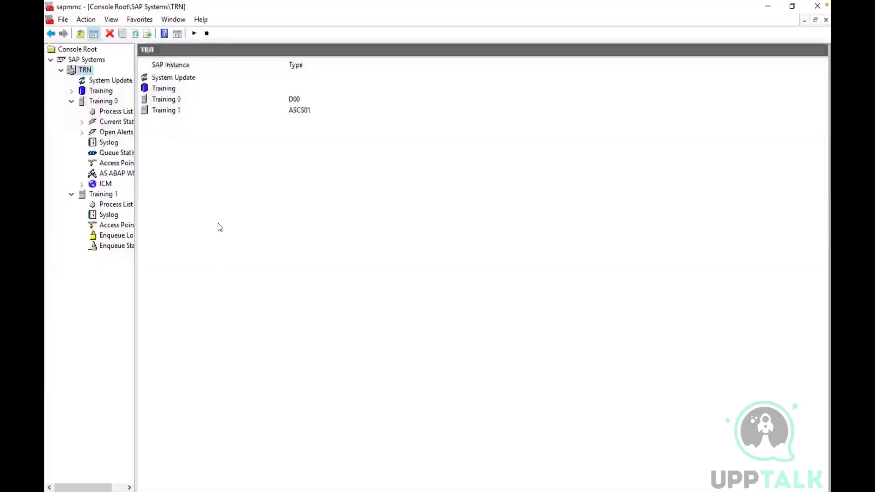
click(101, 101)
click(84, 71)
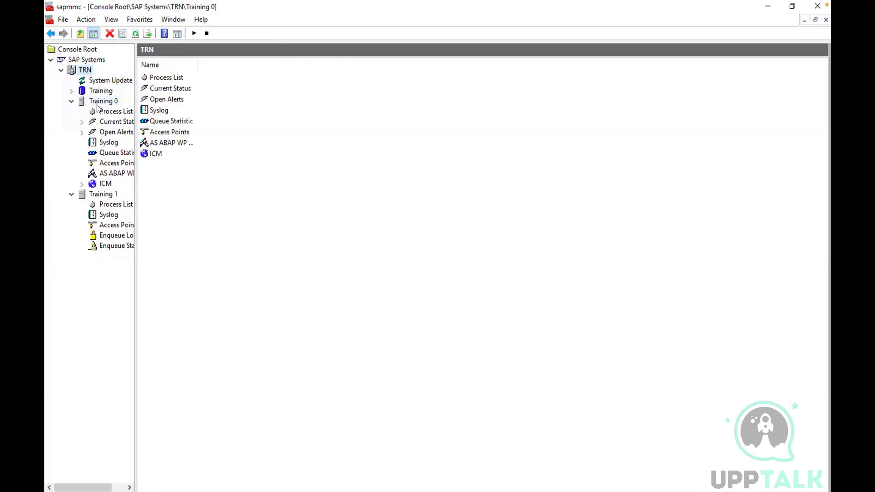
right_click(83, 72)
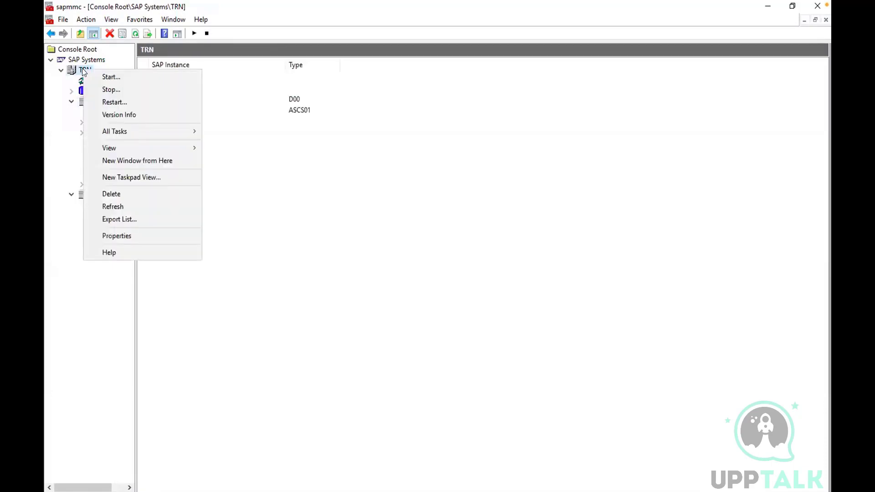
click(101, 77)
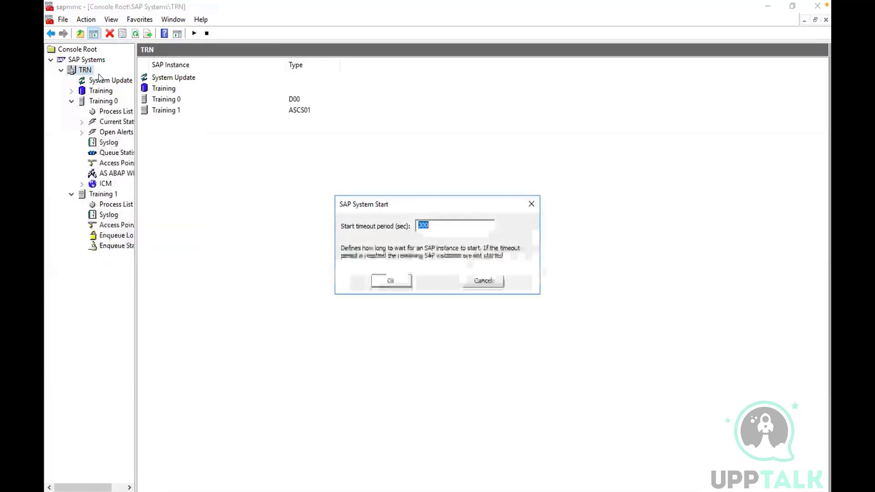
click(391, 281)
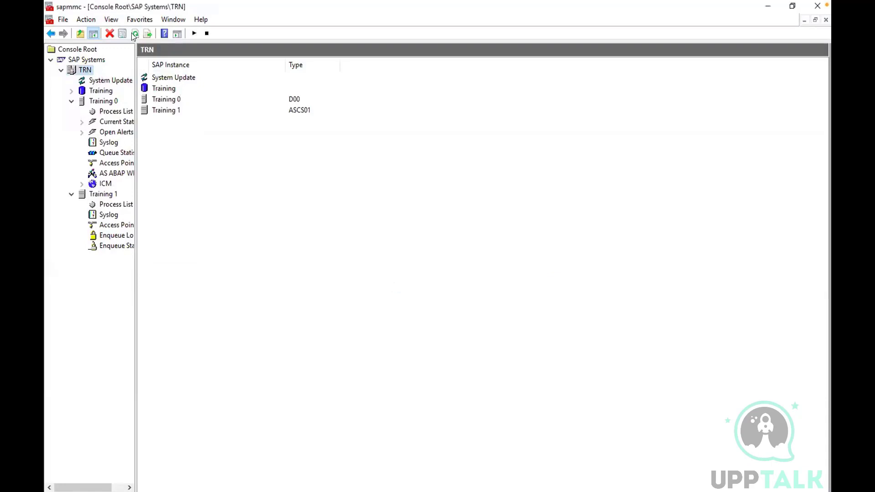
View the process lists of Training 0 and Training 1, refreshing Training 1's repeatedly to follow the message and enqueue server startup
click(114, 112)
click(116, 204)
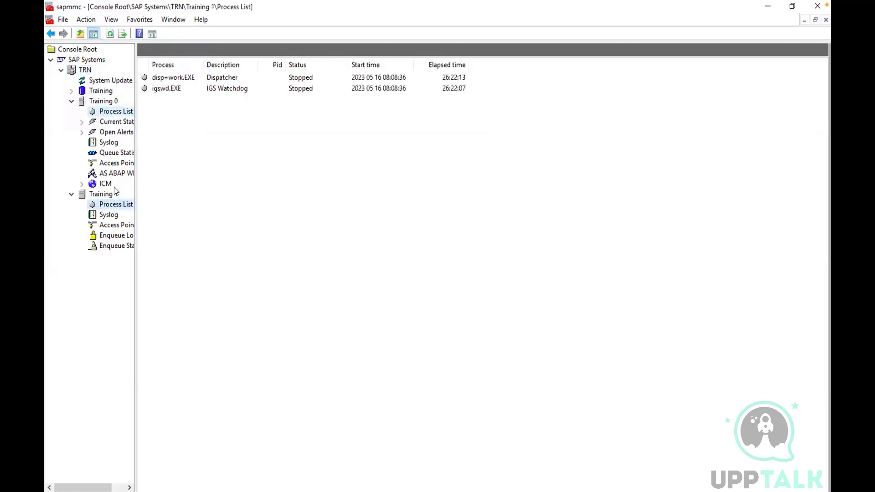
click(110, 35)
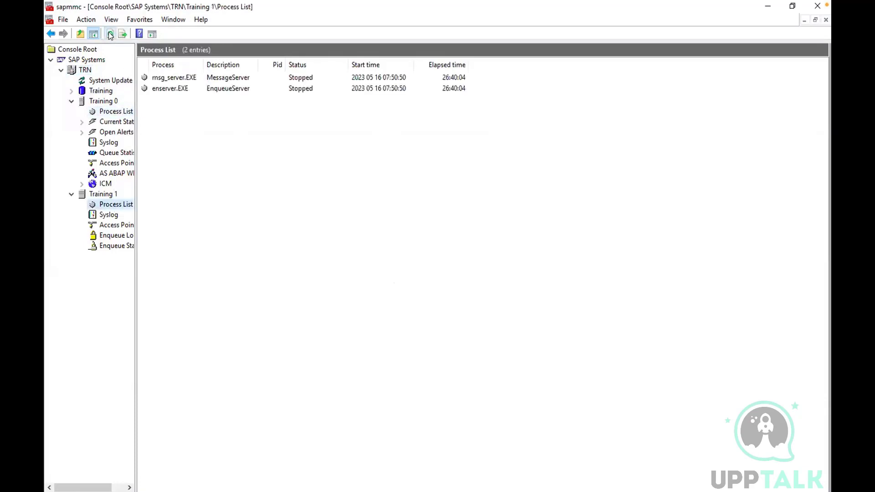
click(110, 35)
click(109, 34)
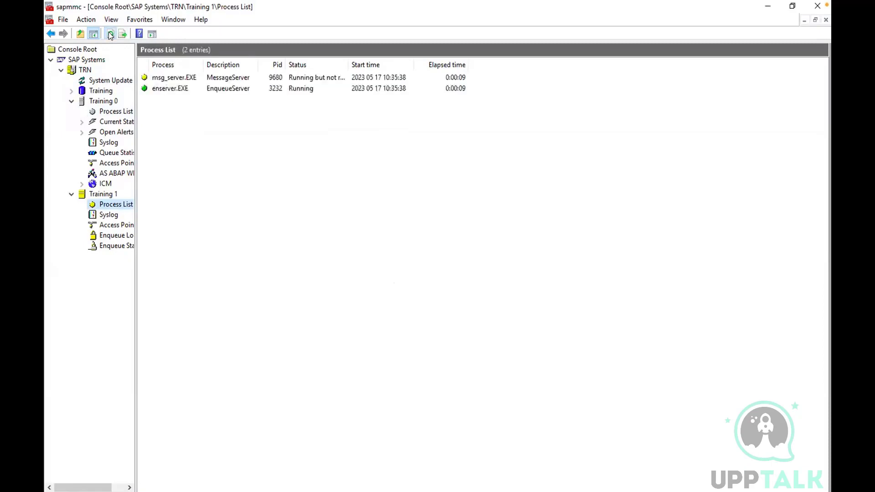
click(109, 34)
click(110, 35)
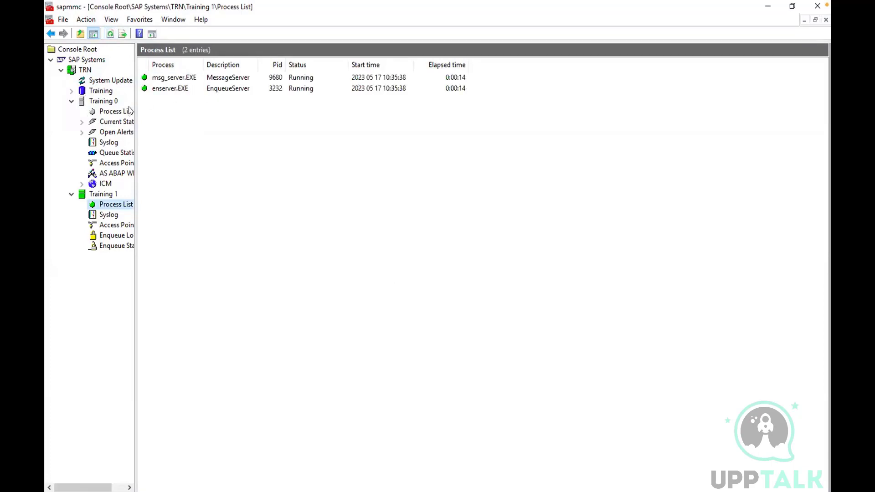
View Training 0's process list and refresh it repeatedly to follow the startup of the dispatcher, IGS Watchdog, gateway and ICM
click(123, 112)
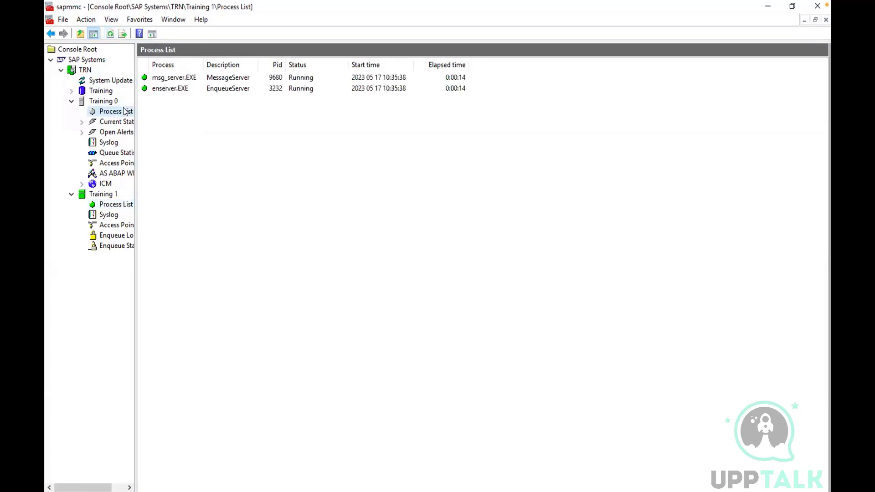
click(110, 35)
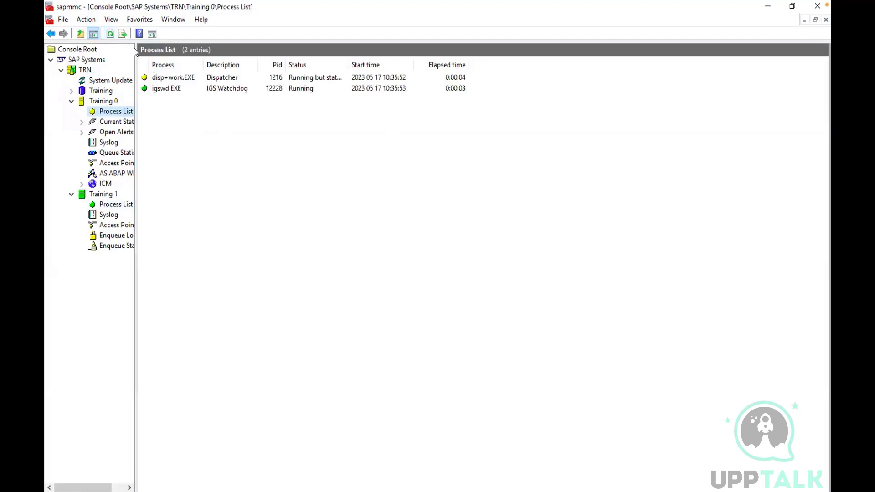
click(111, 32)
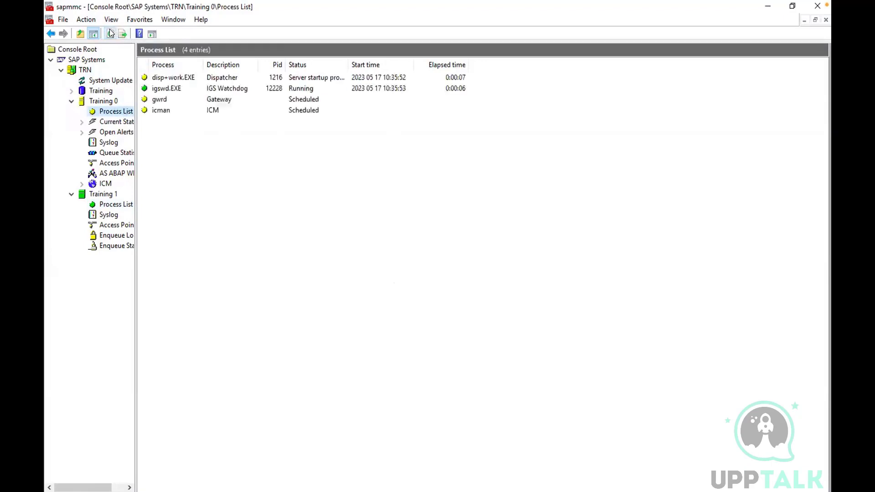
click(111, 32)
click(110, 32)
click(111, 32)
click(110, 33)
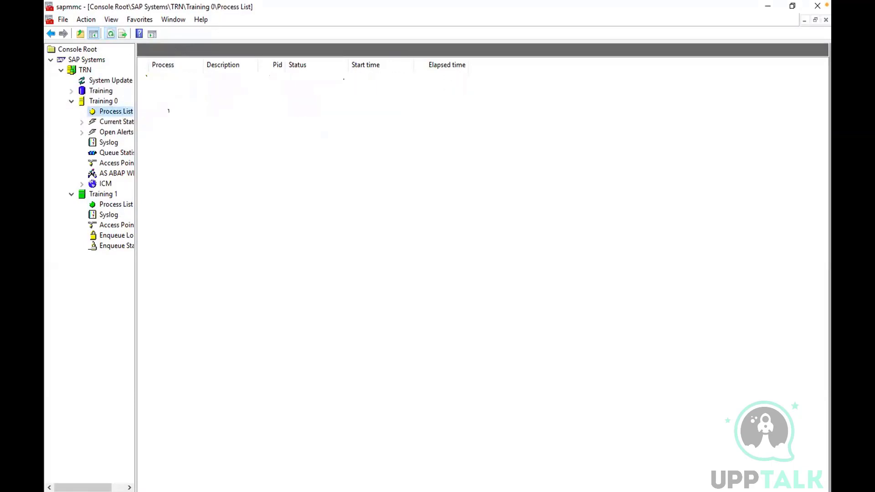
click(110, 38)
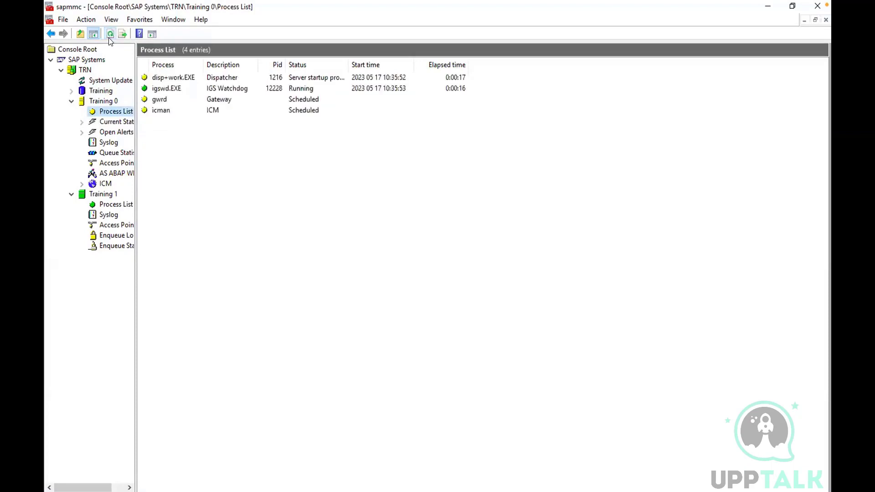
click(109, 39)
Switch to SAP Logon 740, connect to the first TRN entry to open its logon screen, and go back to the Miro board
click(255, 491)
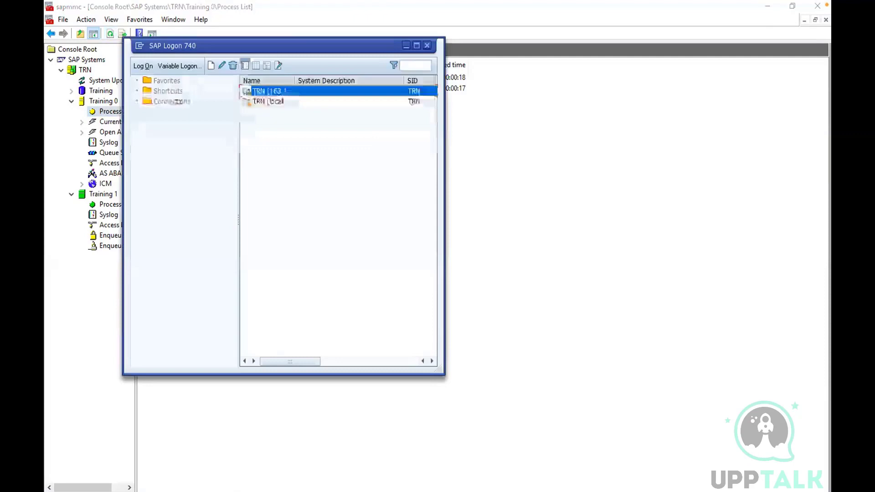
double_click(269, 94)
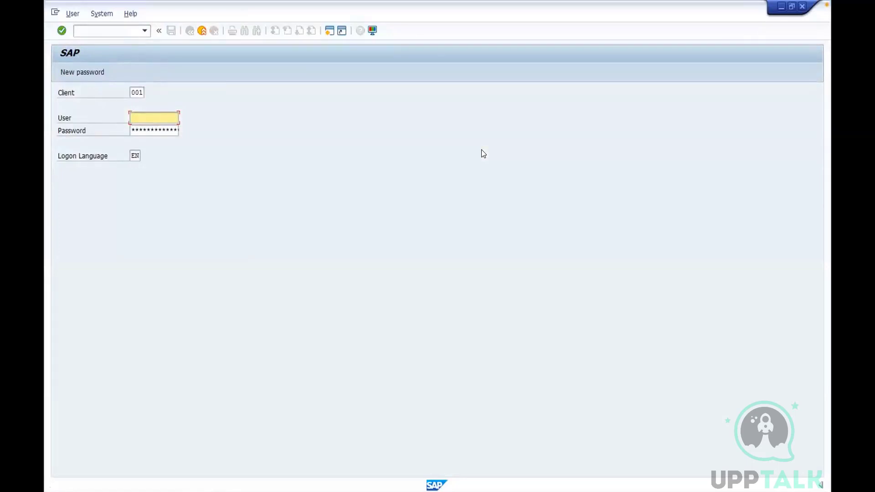
key(ctrl+Left)
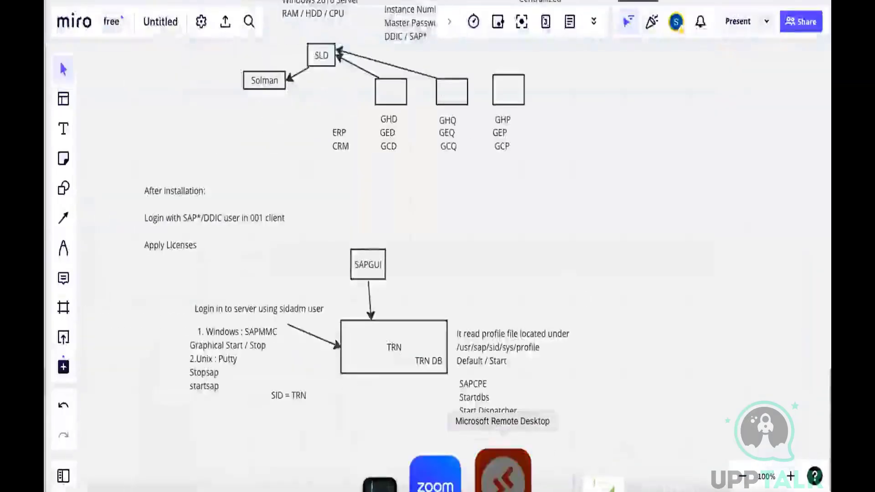
Return to the remote desktop, switch to the SAP Management Console, and refresh Training 0's process list to check each process's status
click(503, 474)
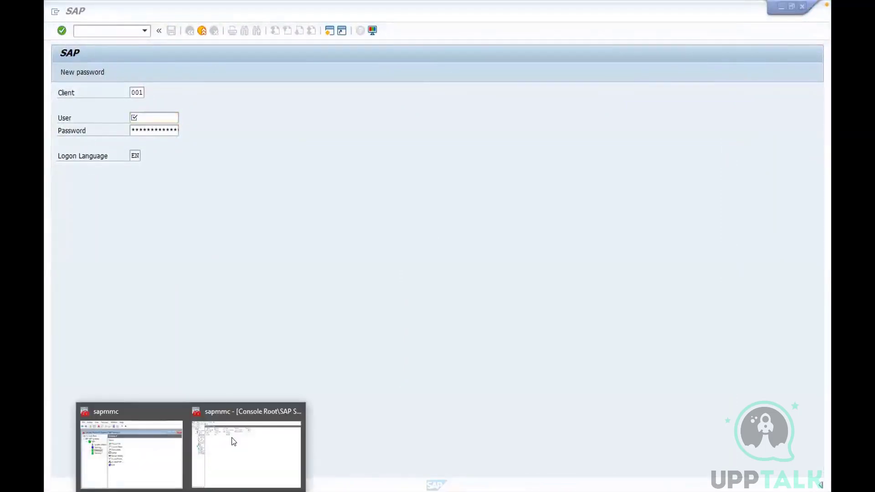
click(233, 440)
click(109, 34)
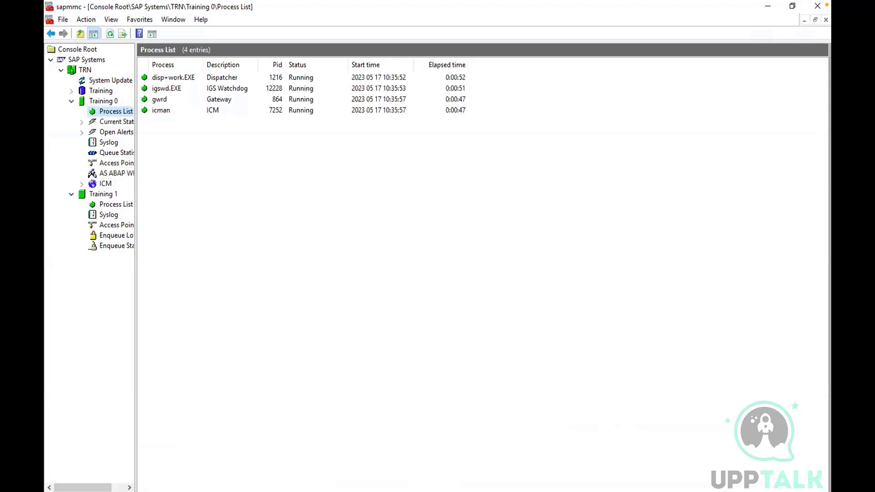
Switch to the TRN logon screen and log on to client 001 as user ddic with the account password
click(281, 469)
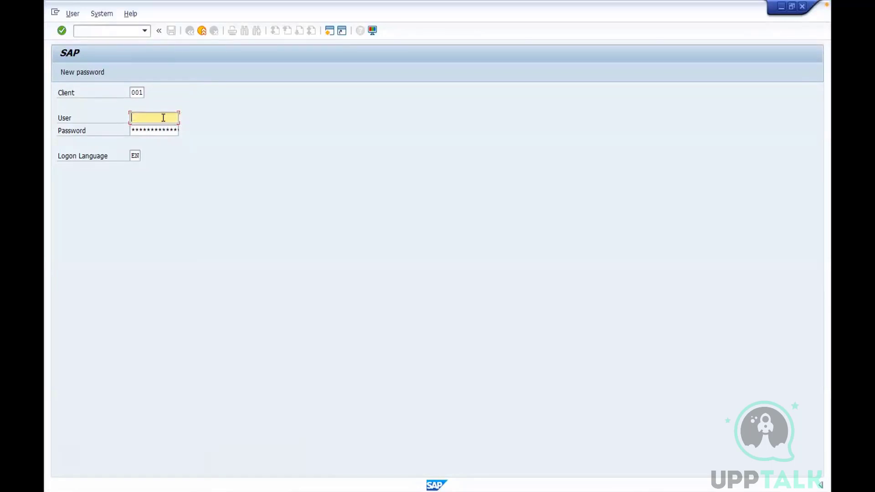
text(ddic)
key(Tab)
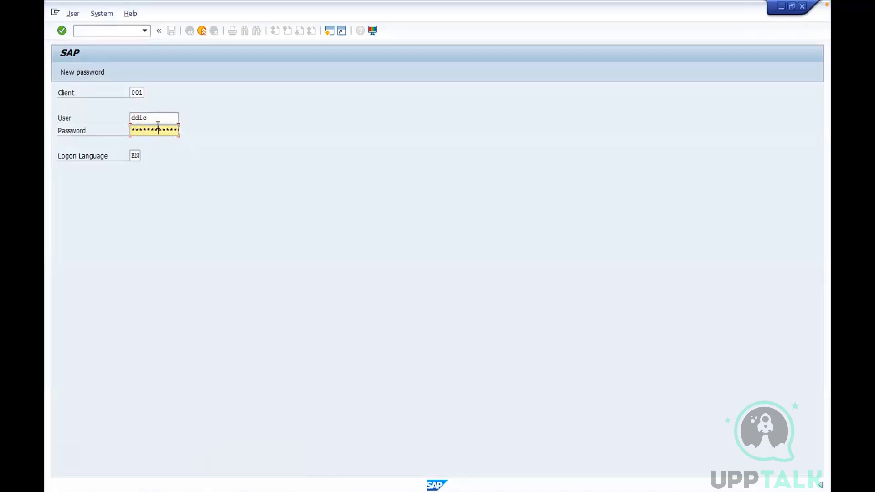
key(Return)
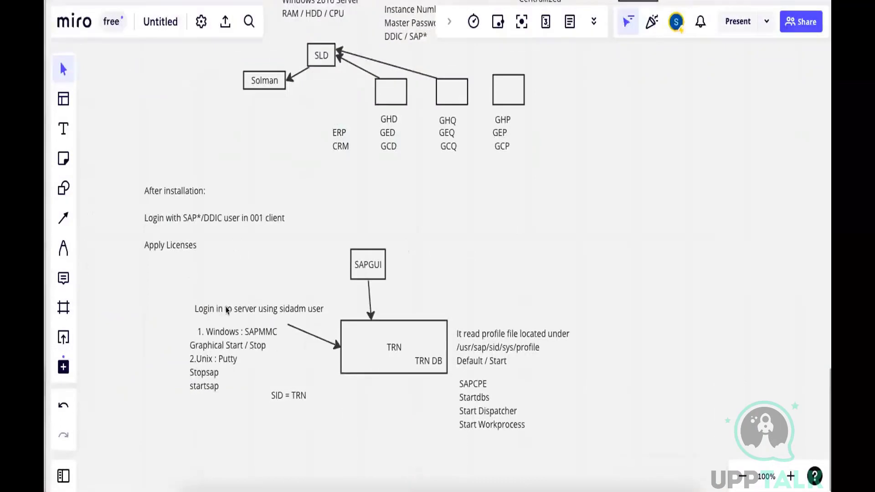
Switch to the Miro board, move the "After installation" note away from the TRN diagram, and capture a screenshot of the diagram area
click(204, 222)
drag(204, 220, 182, 171)
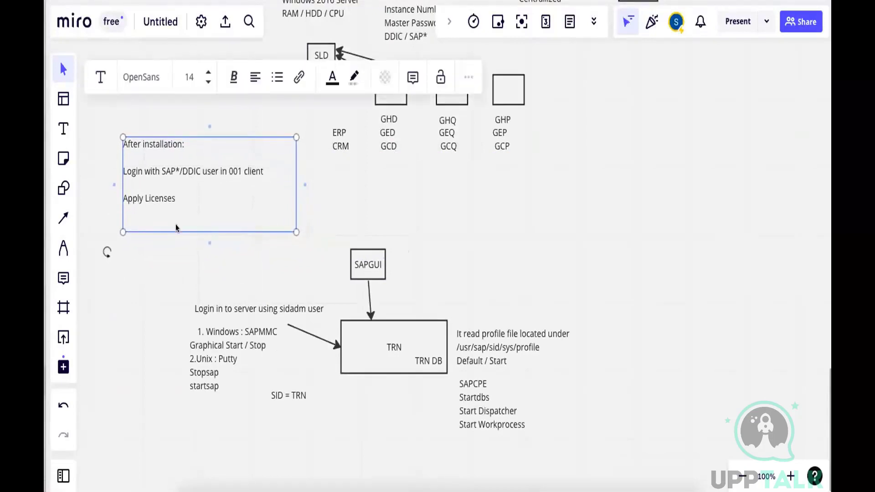
key(shift+super+4)
mouse_move(164, 245)
mouse_down()
mouse_move(382, 378)
mouse_move(575, 439)
mouse_up()
click(607, 393)
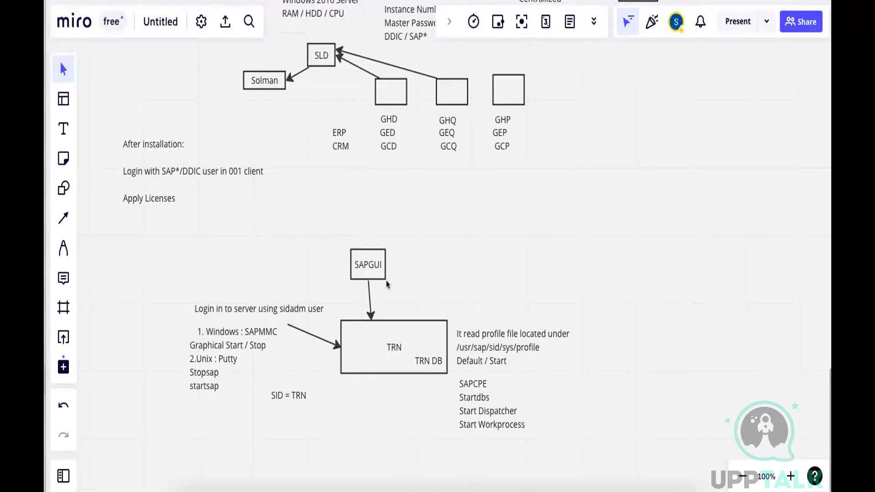
Return to the remote desktop, bring up the SAP Management Console showing Training 0's process list, and close it without saving the console settings
mouse_move(494, 476)
click(492, 474)
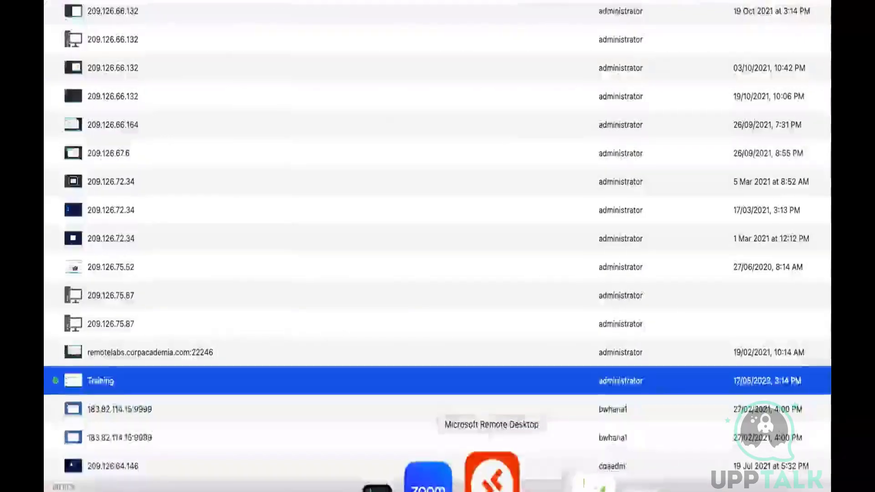
click(492, 475)
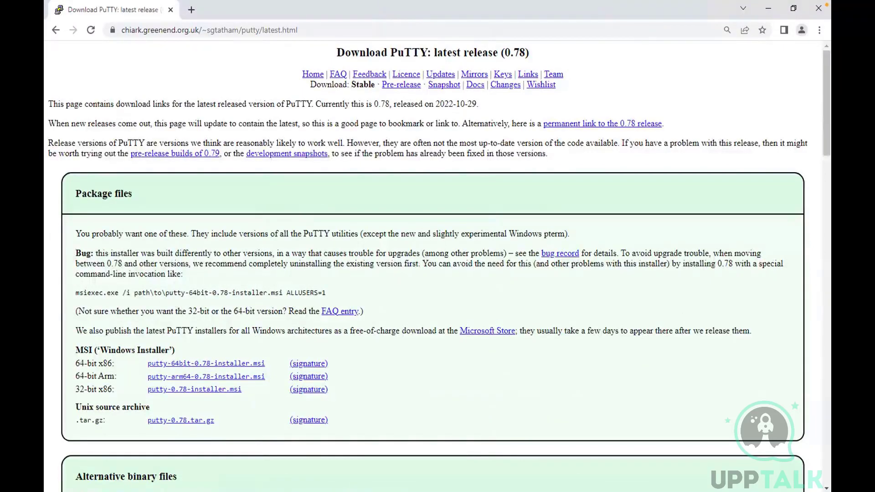
click(191, 491)
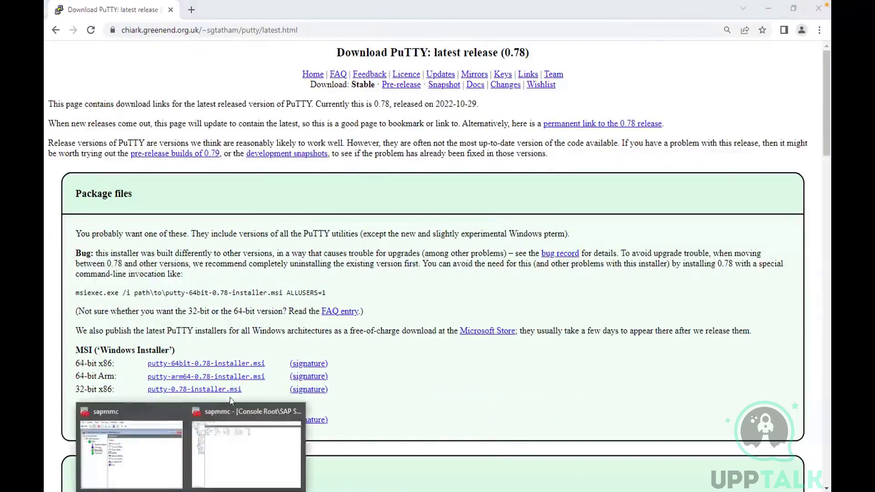
click(229, 428)
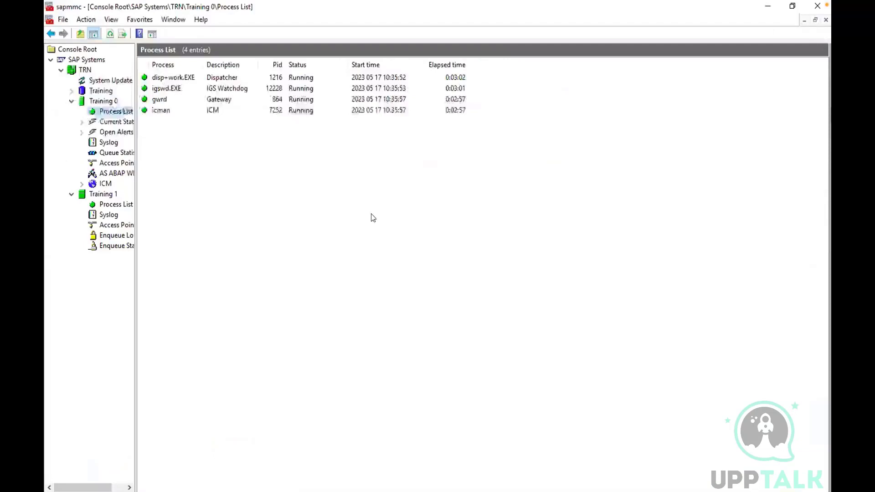
click(817, 7)
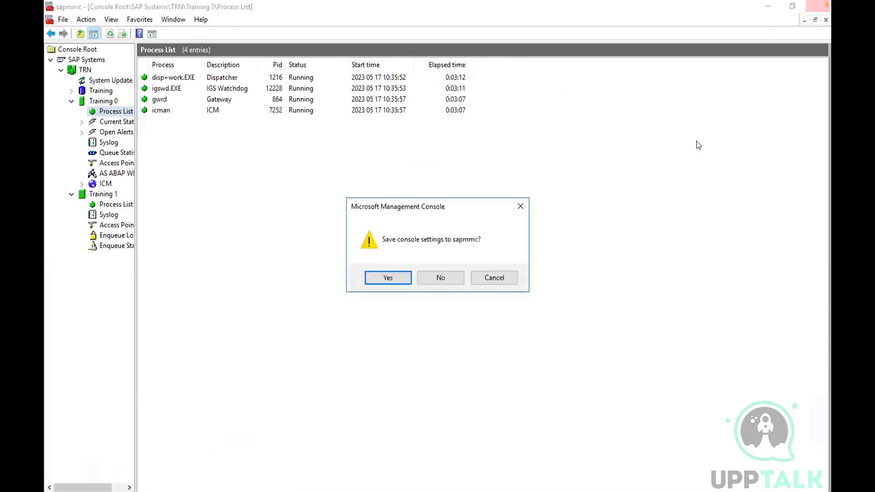
click(439, 278)
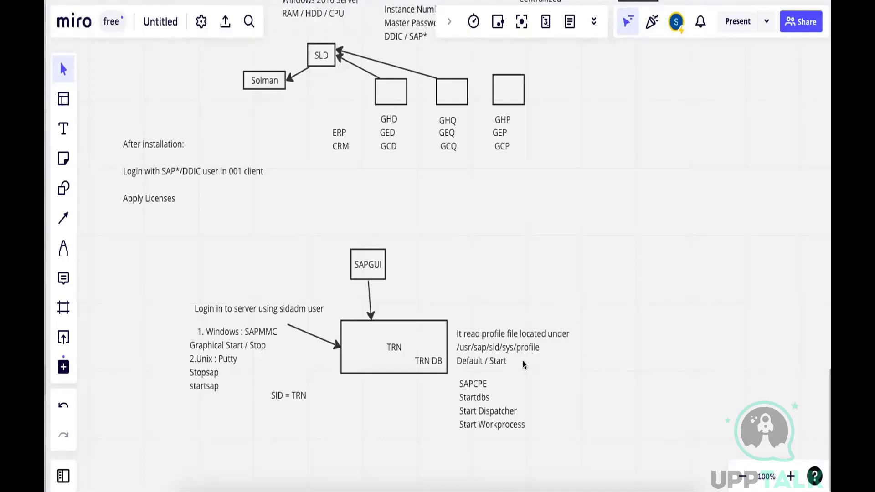
Point out the profile file note on the Miro board, return to the remote desktop, and check the SAPinst installation's task progress list
click(566, 365)
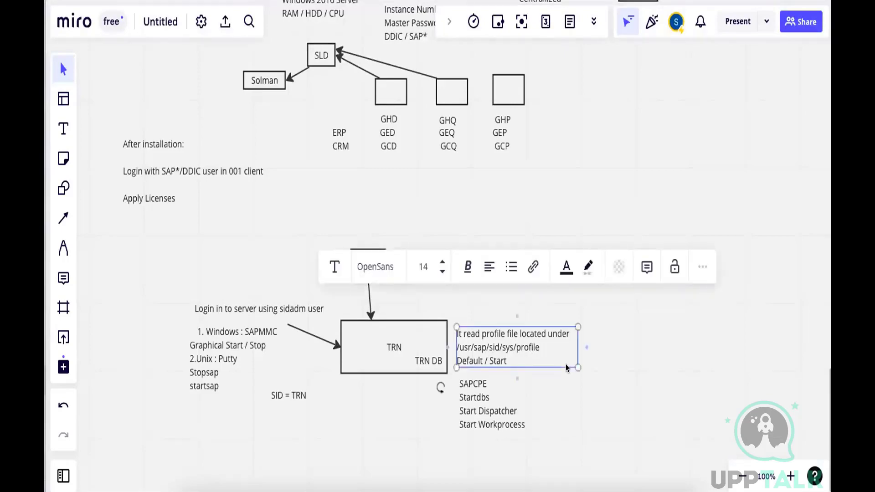
click(622, 334)
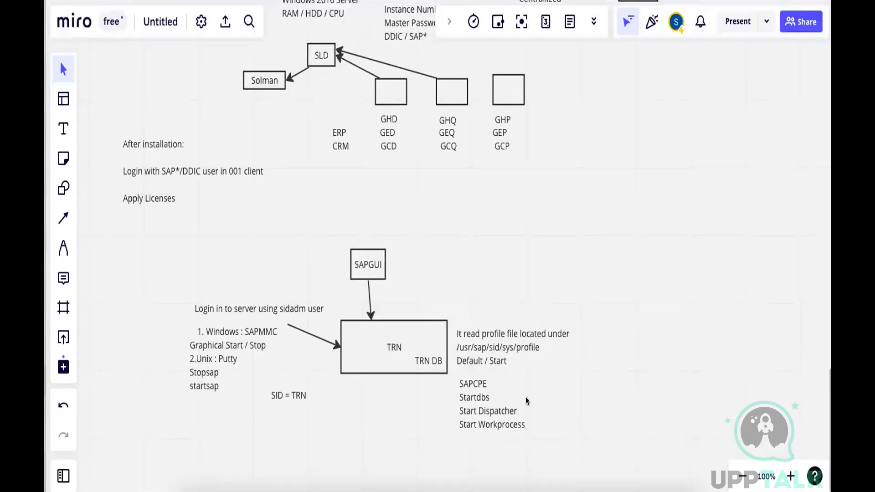
click(505, 474)
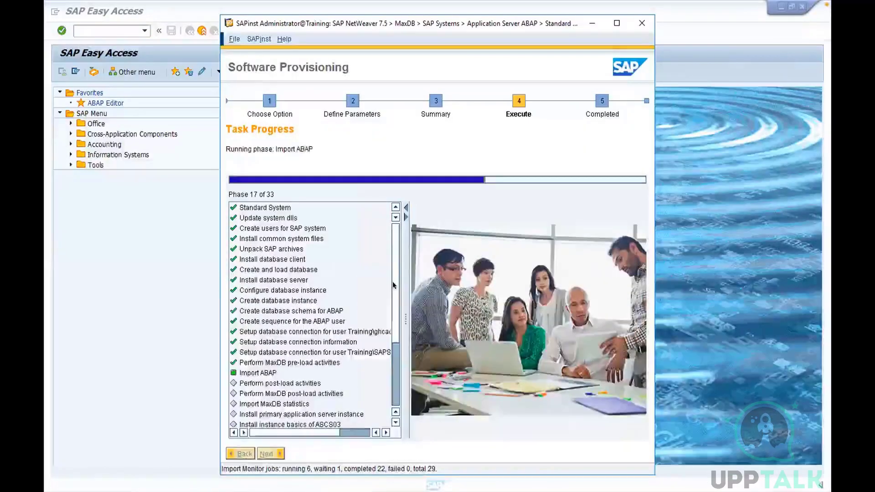
scroll(393, 280, down, 3)
scroll(391, 281, up, 3)
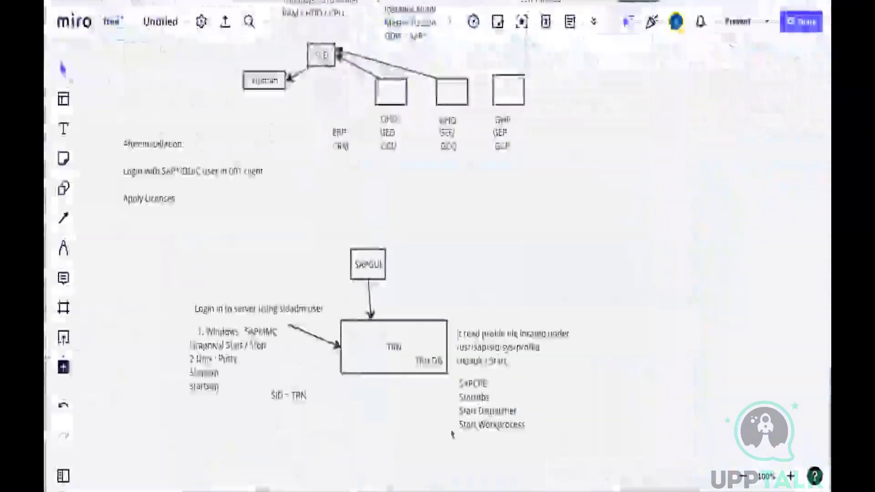
Switch to WPS Office, open the SAP administration PDF, and browse past the contents and preface to section 1.1, System Administrator Tasks
click(433, 478)
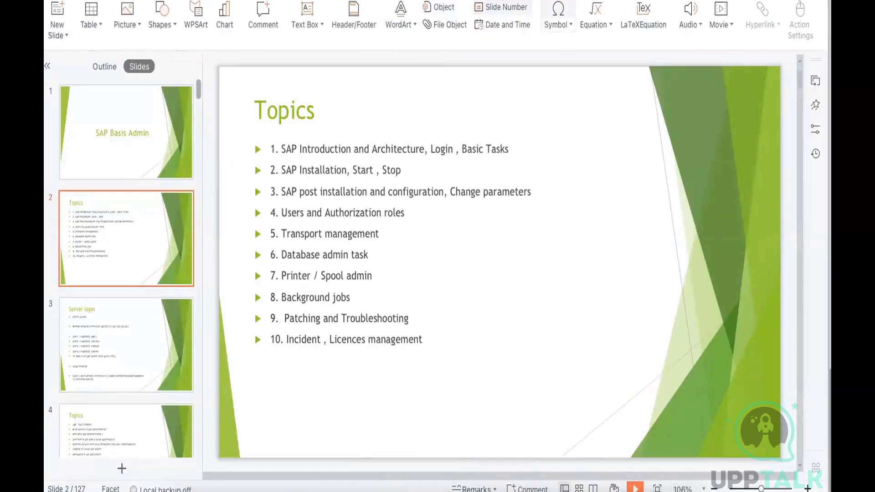
click(558, 1)
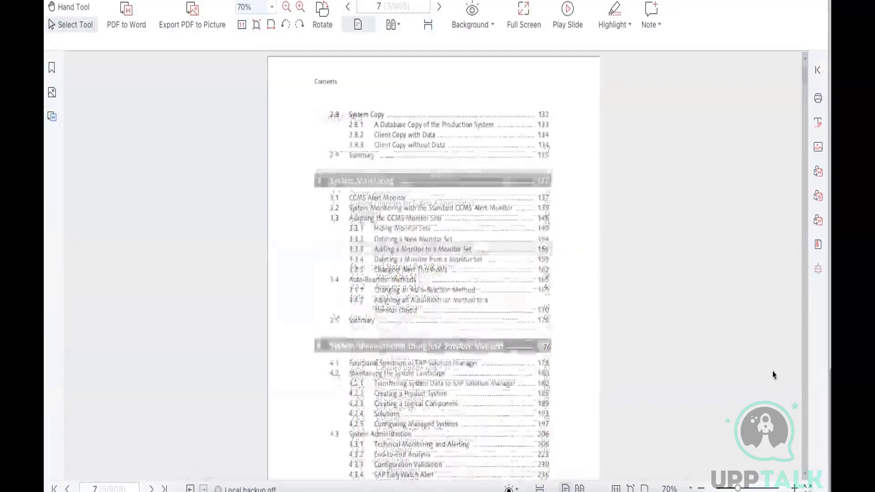
scroll(773, 375, down, 6)
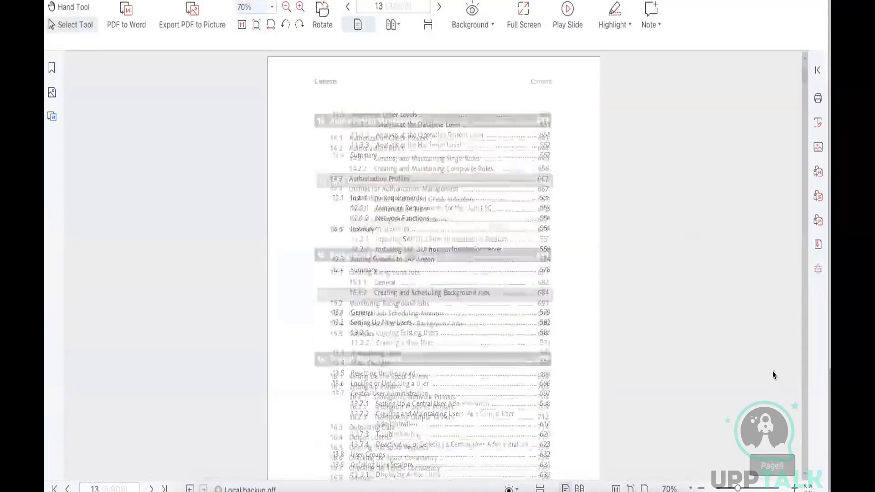
scroll(773, 375, down, 5)
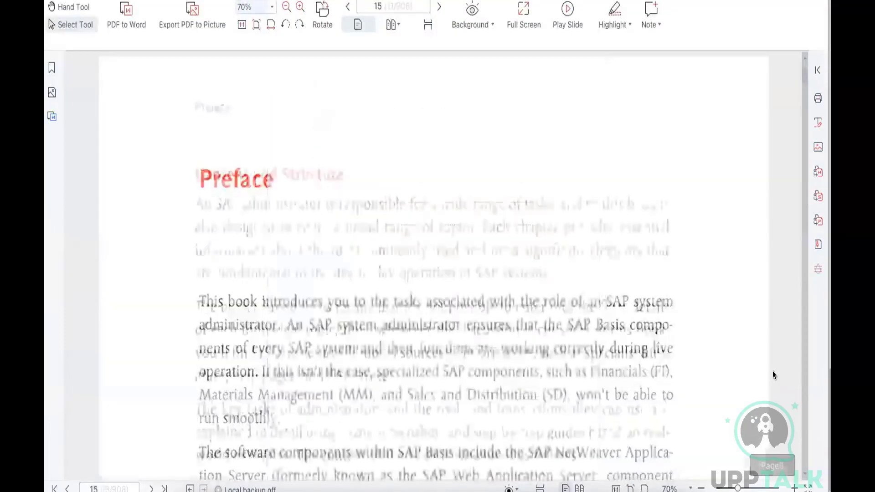
scroll(773, 375, down, 8)
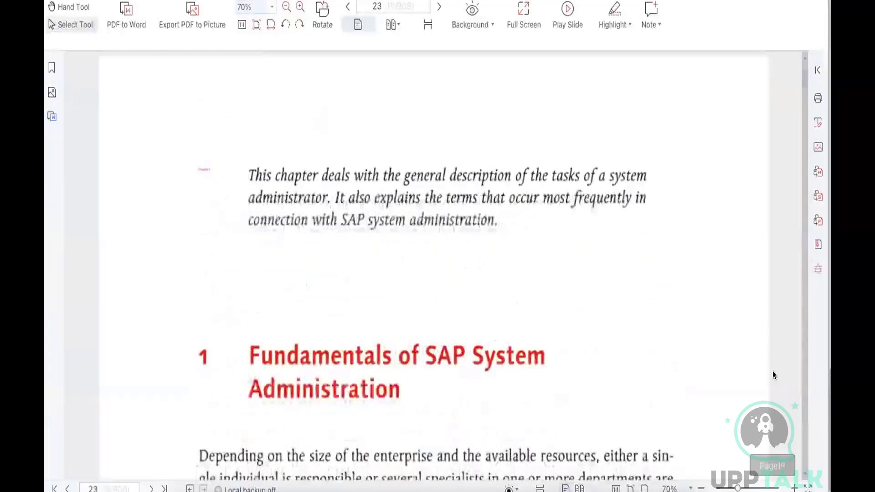
click(802, 473)
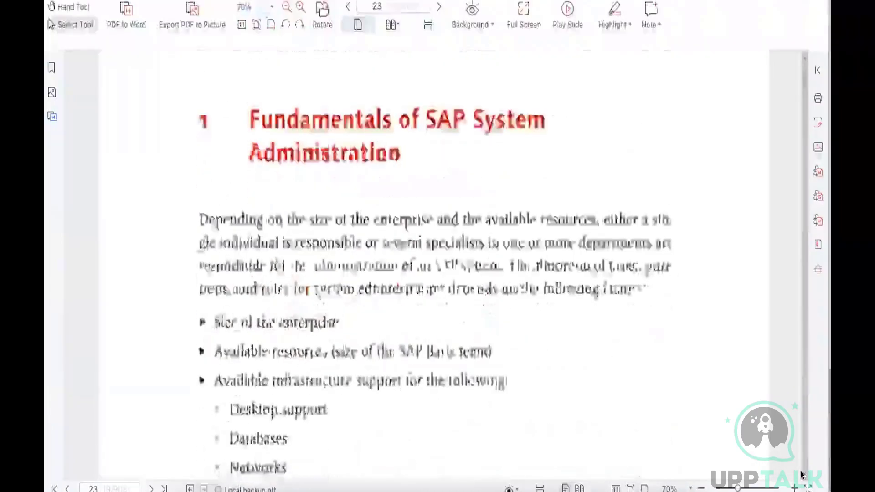
scroll(802, 473, down, 4)
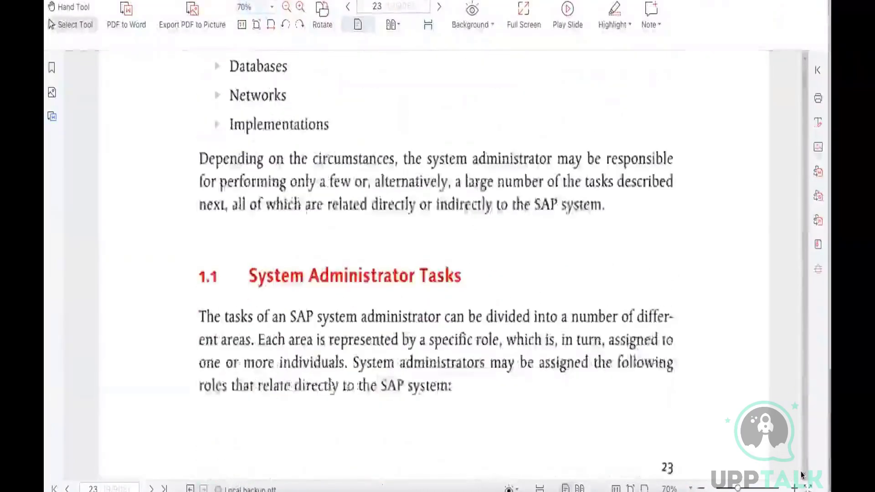
scroll(802, 474, down, 2)
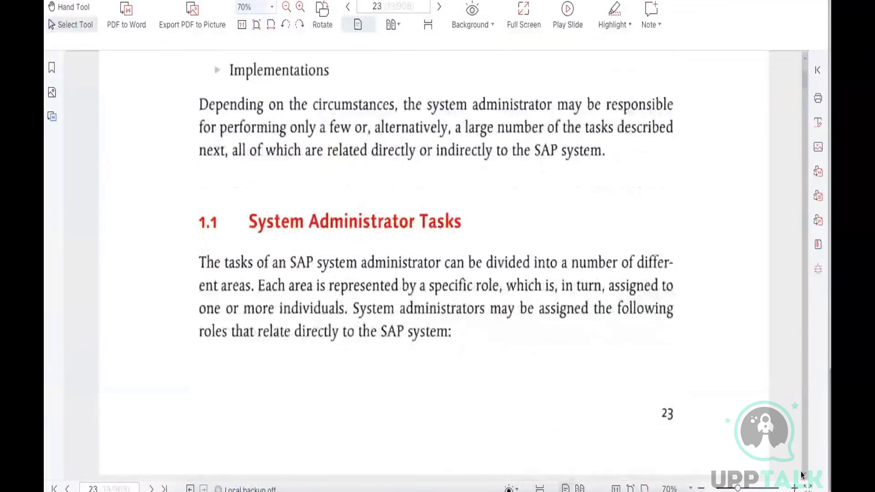
scroll(802, 474, down, 6)
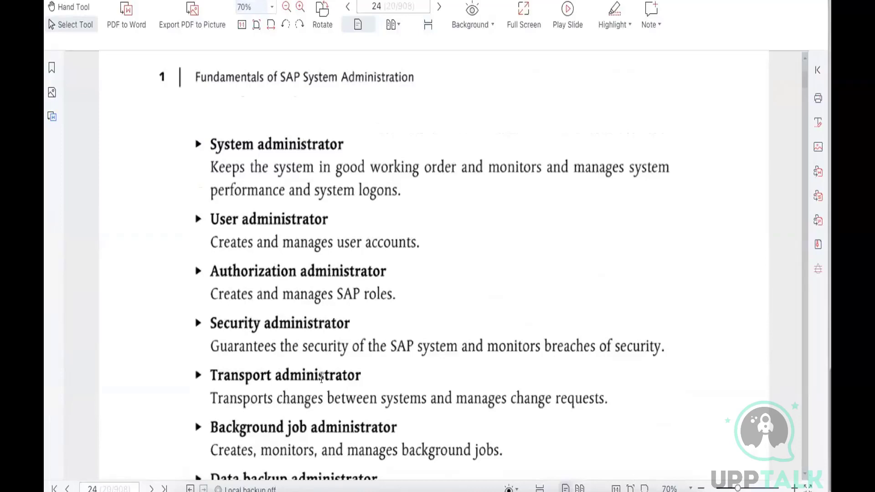
Read through the list of administrator roles on page 24 of the PDF, from System administrator down to Server administrator
click(803, 476)
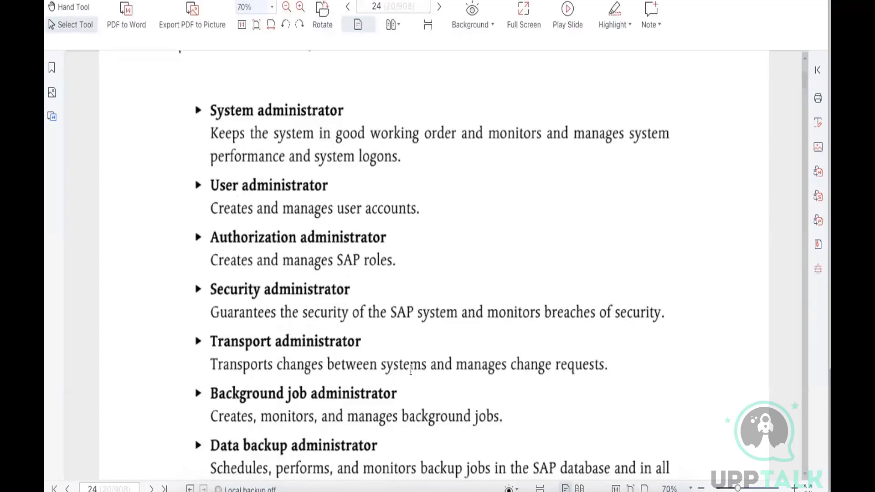
click(804, 474)
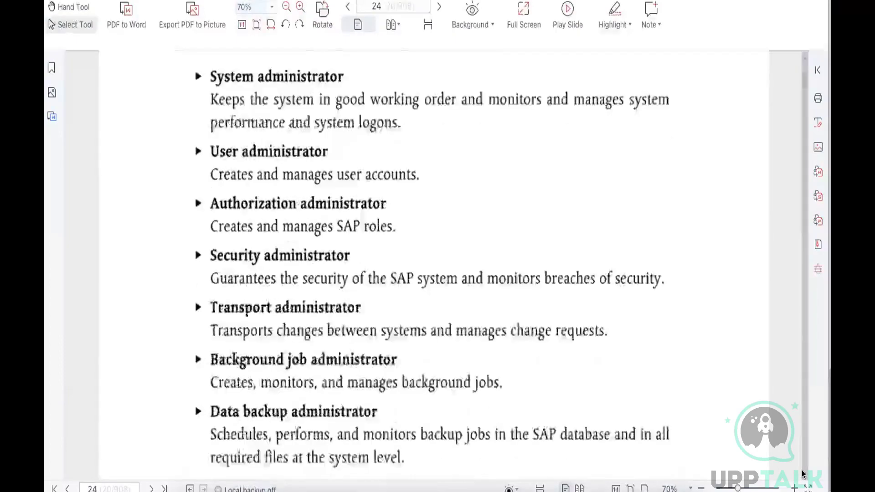
scroll(803, 473, down, 4)
scroll(803, 474, down, 3)
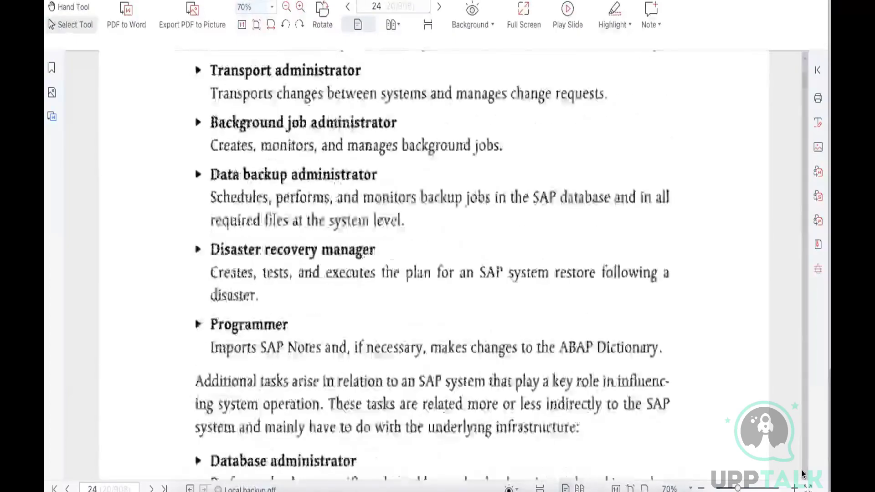
scroll(803, 474, down, 5)
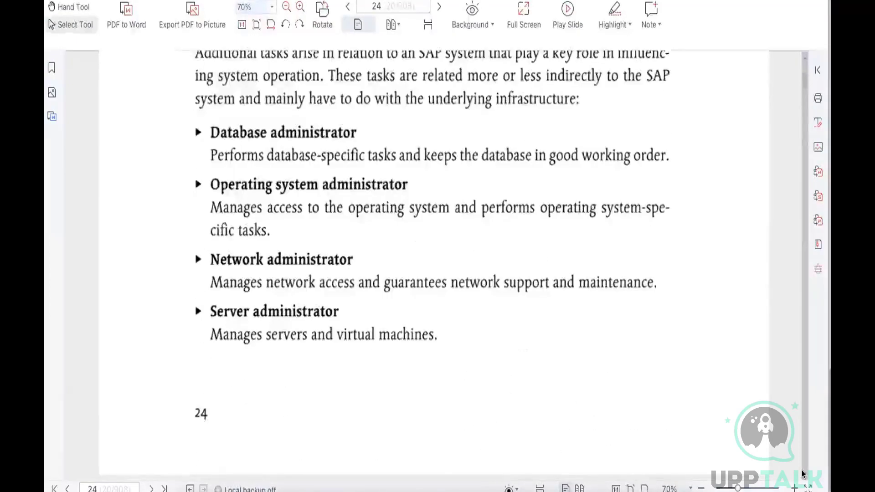
Browse the rest of chapter 1, from the guiding principles to the summary, and go on to chapter 2, SAP System Administration
scroll(732, 335, down, 6)
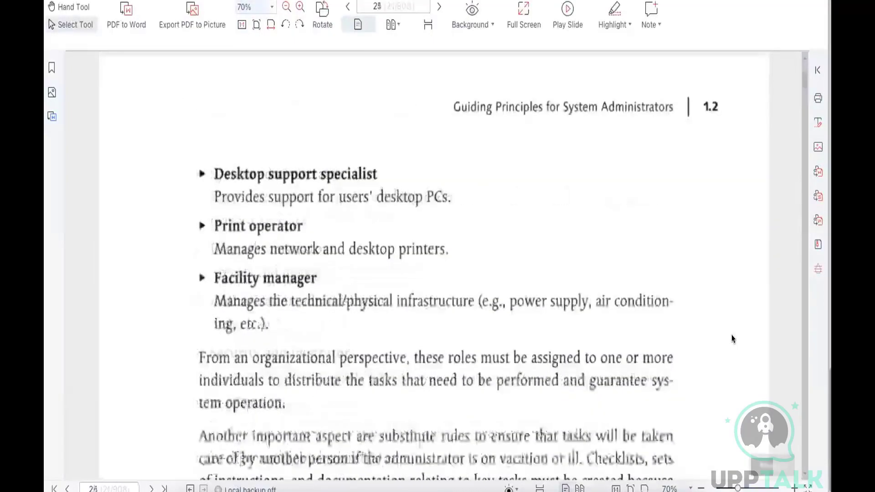
scroll(731, 335, down, 3)
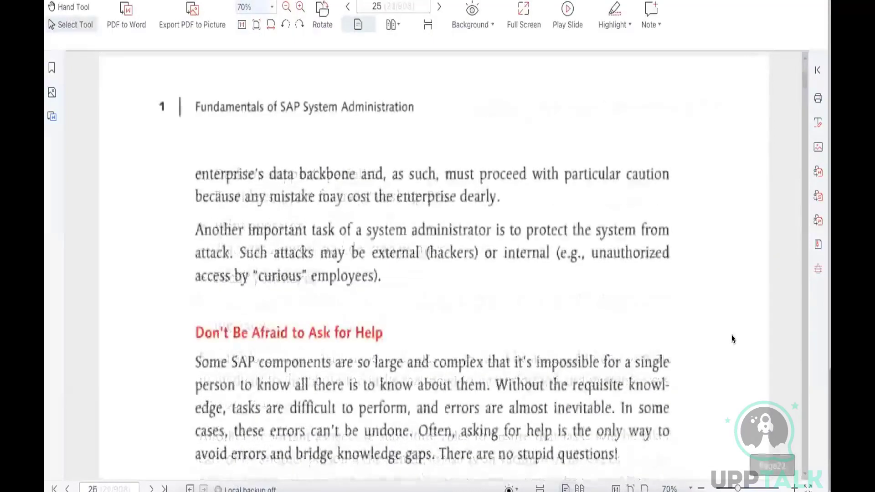
scroll(732, 335, down, 6)
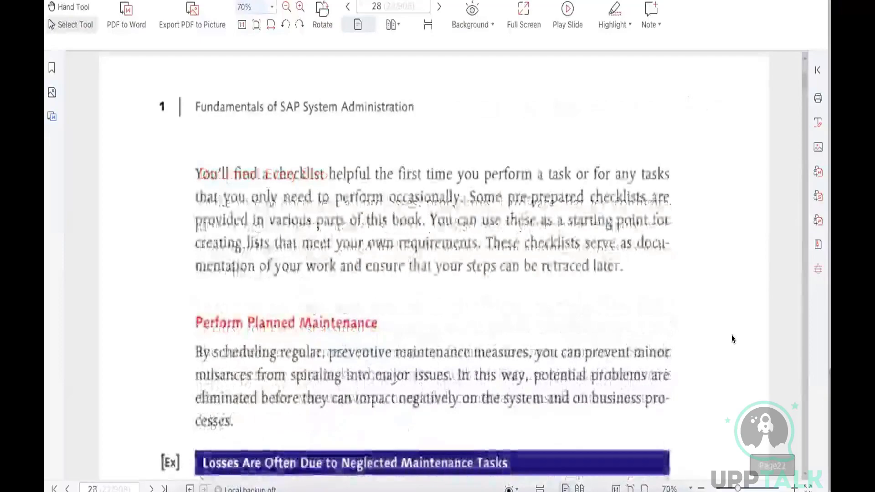
scroll(731, 336, down, 6)
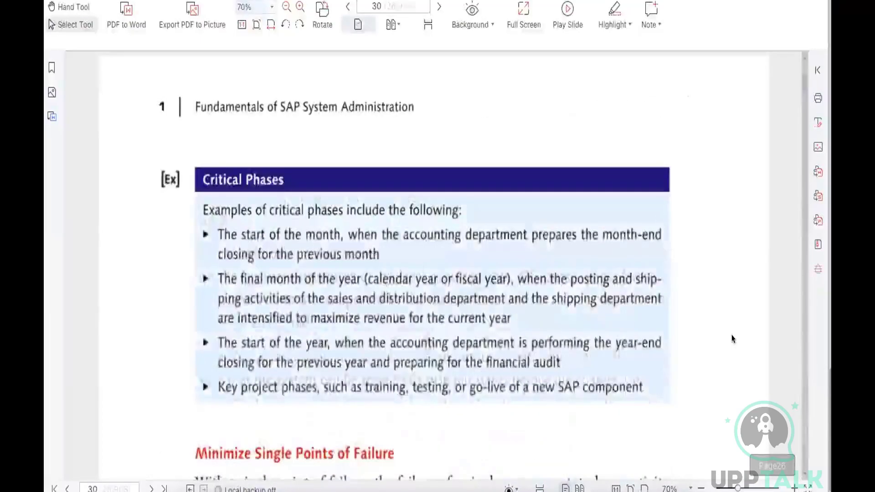
scroll(731, 338, down, 6)
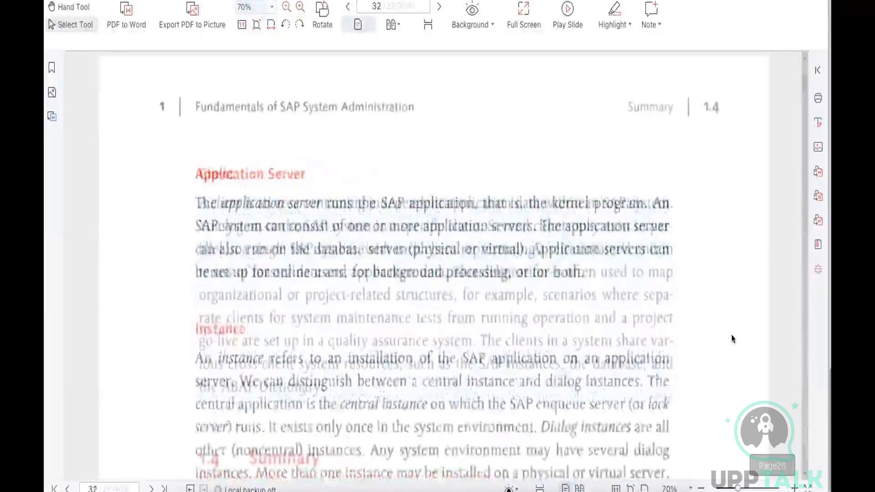
scroll(731, 339, down, 6)
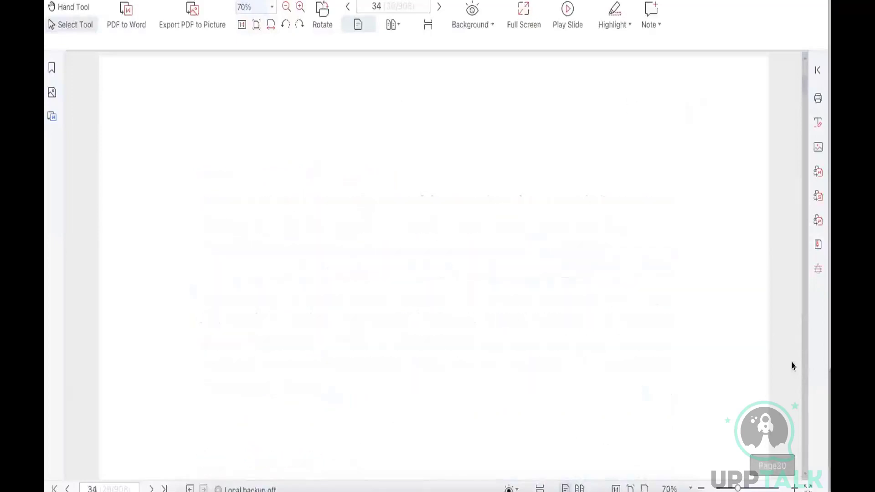
scroll(794, 366, down, 3)
click(806, 475)
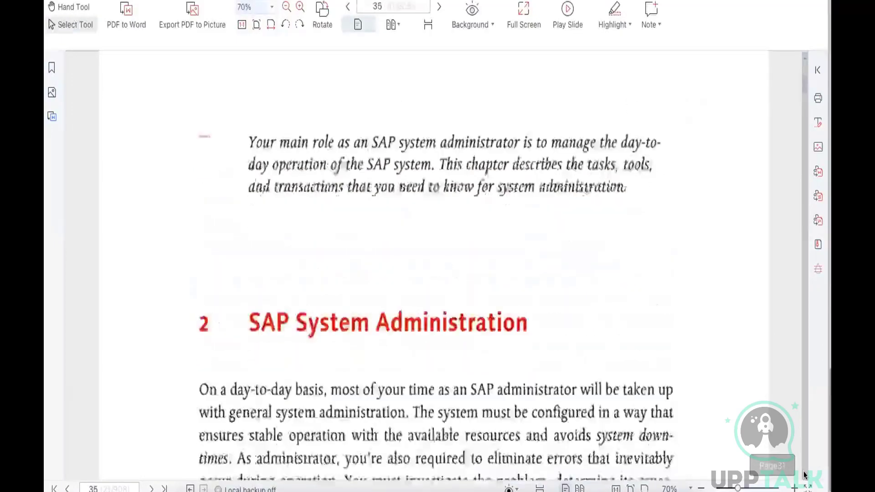
Read chapter 2's introduction down to section 2.1 on page 35 and set the PDF zoom to 36.6%
scroll(806, 475, down, 10)
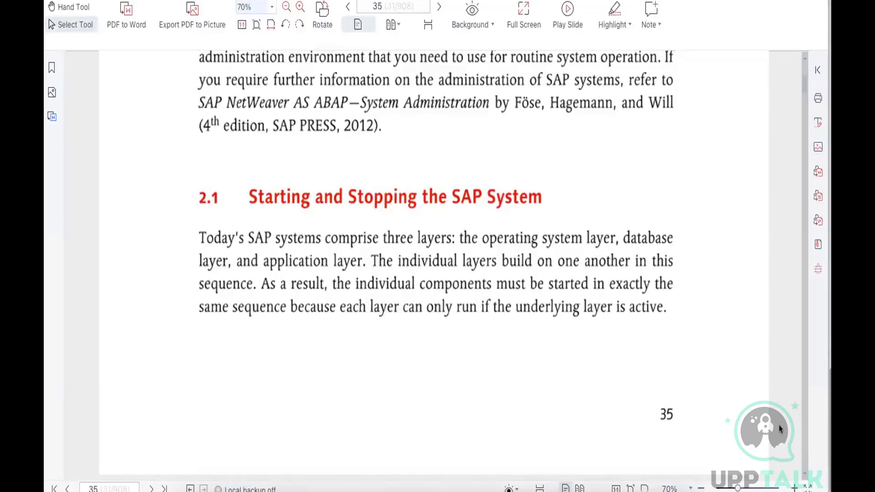
click(680, 307)
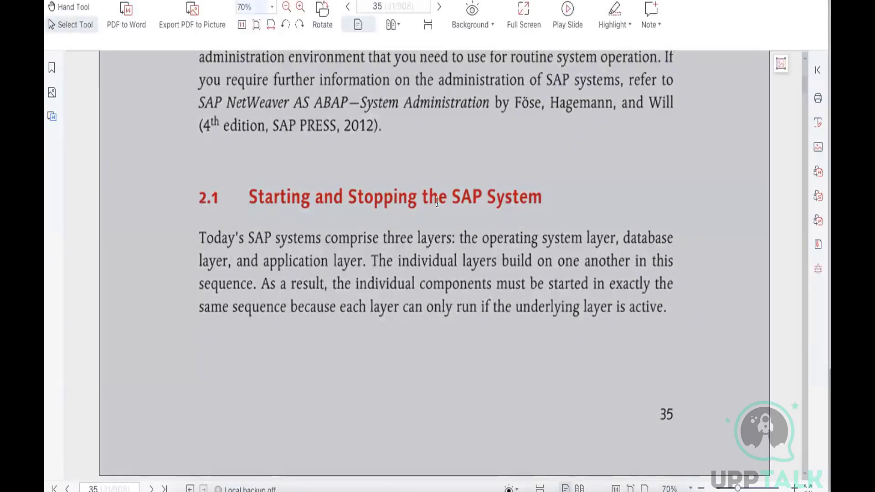
click(272, 6)
click(252, 42)
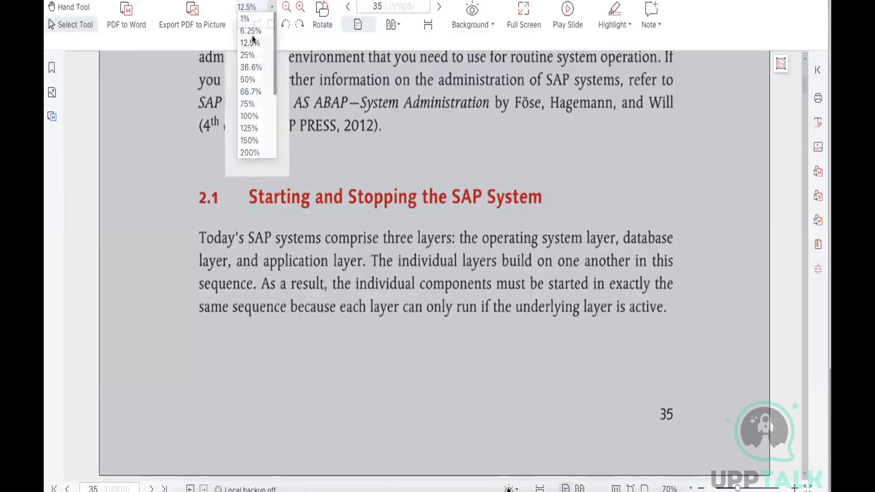
click(269, 6)
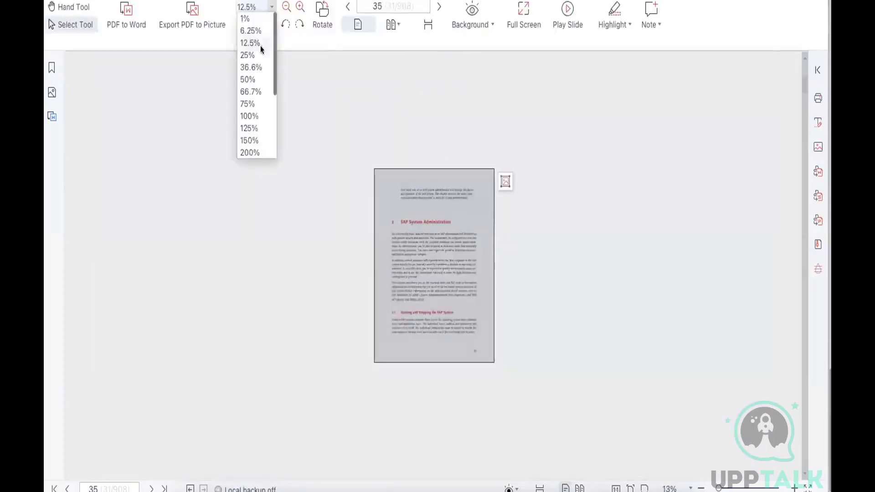
click(250, 67)
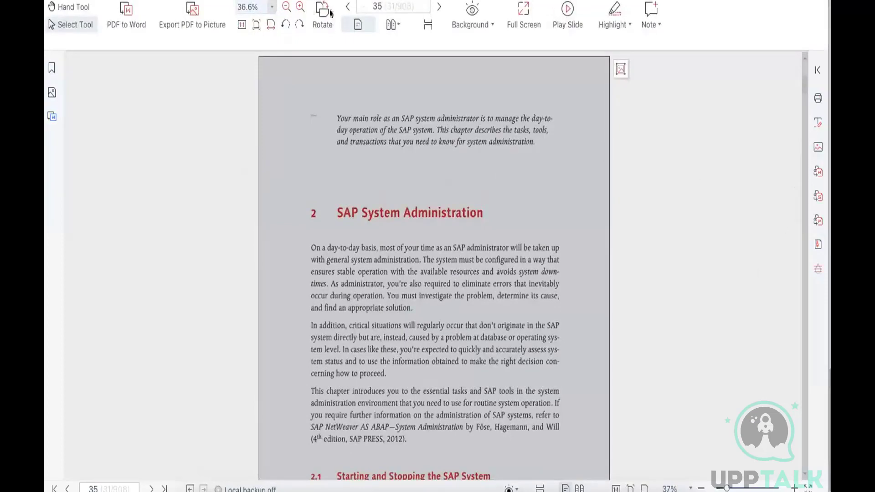
click(248, 6)
Browse section 2.1, Starting and Stopping the SAP System, from page 36 through the shutdown instructions to page 45
scroll(479, 179, down, 3)
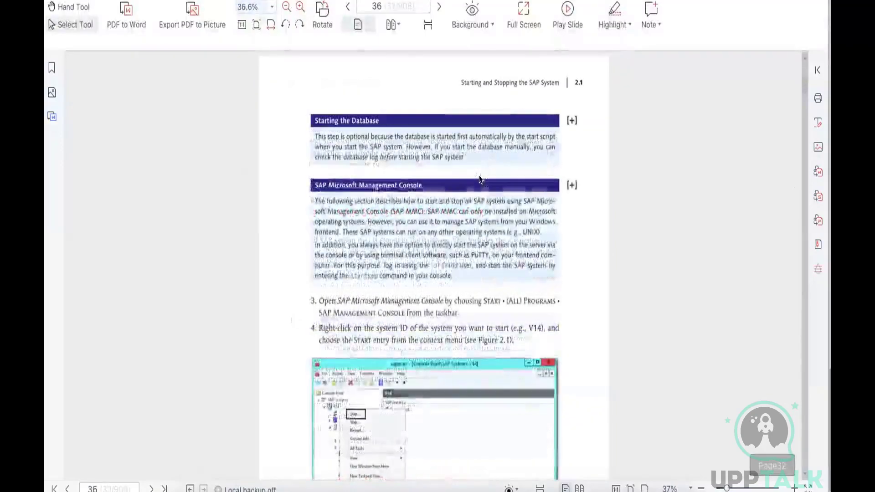
scroll(480, 179, down, 3)
scroll(480, 179, down, 3)
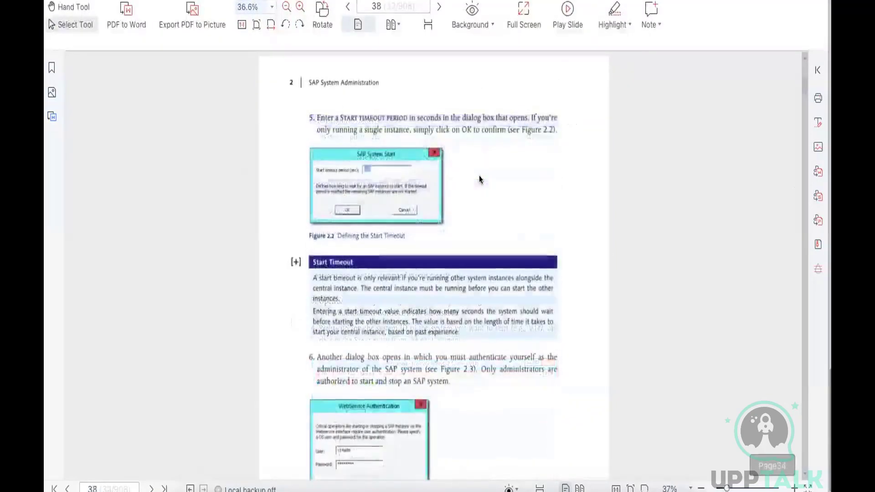
scroll(479, 179, down, 3)
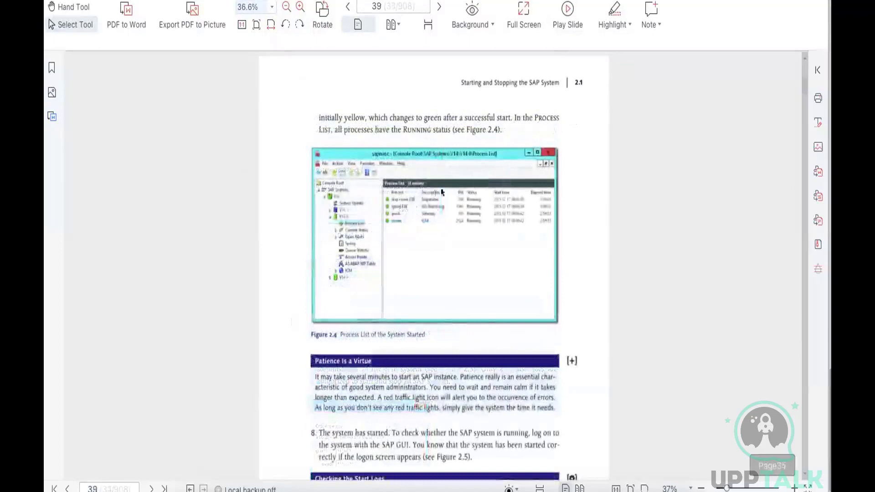
scroll(378, 208, down, 3)
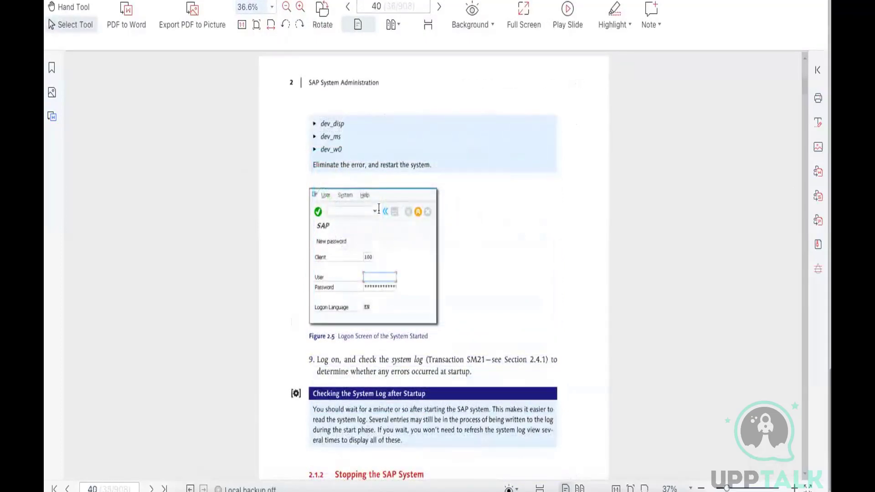
scroll(379, 208, down, 3)
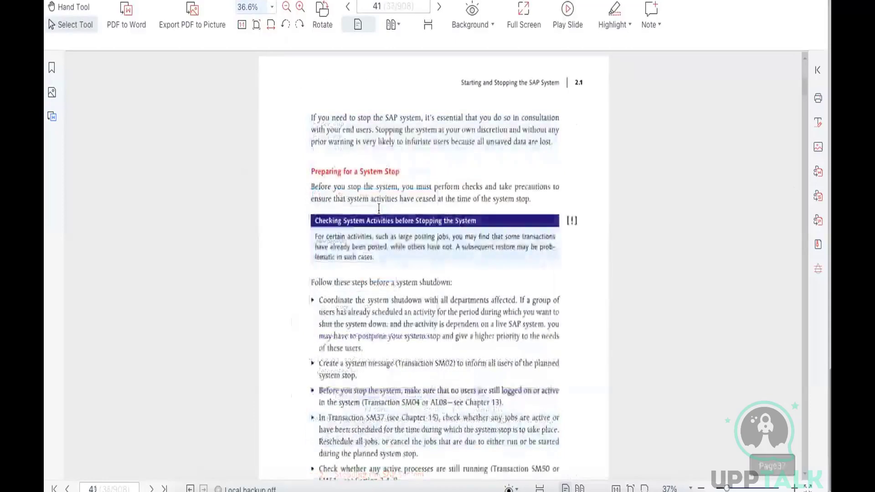
scroll(379, 209, down, 3)
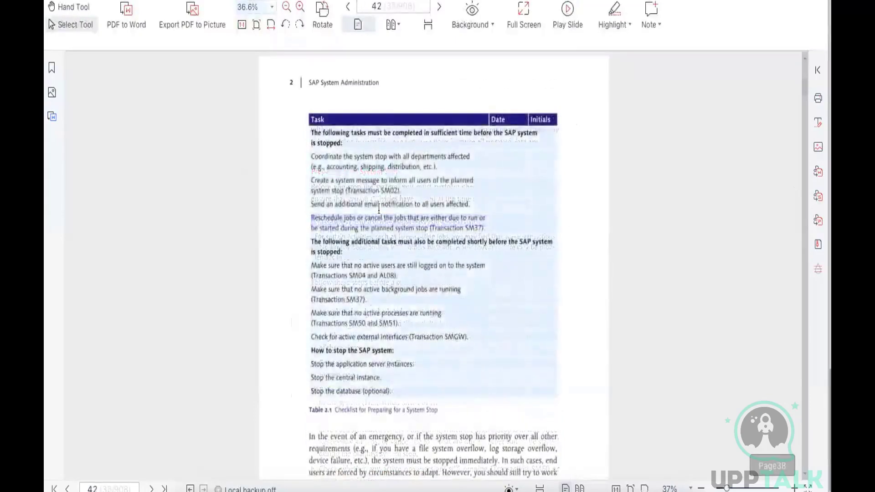
scroll(379, 208, down, 3)
scroll(379, 209, down, 6)
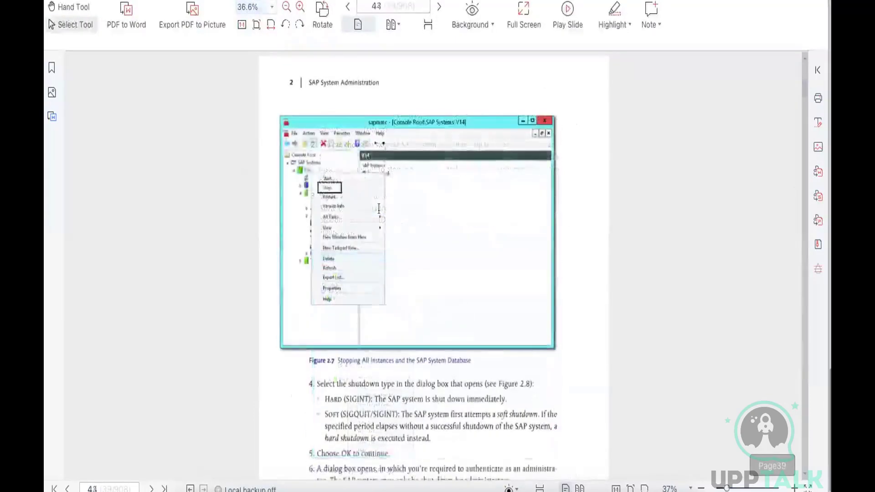
scroll(379, 209, down, 3)
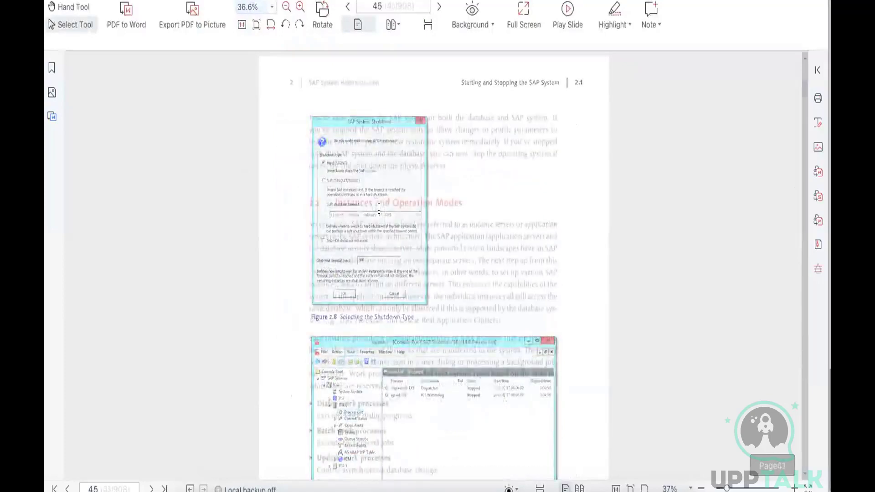
Switch to the presentation, insert Screenshot 2023-05-17 at 3.53.14 PM from the Desktop on slide 56, and place it below the SAP Installation title
key(alt+Tab)
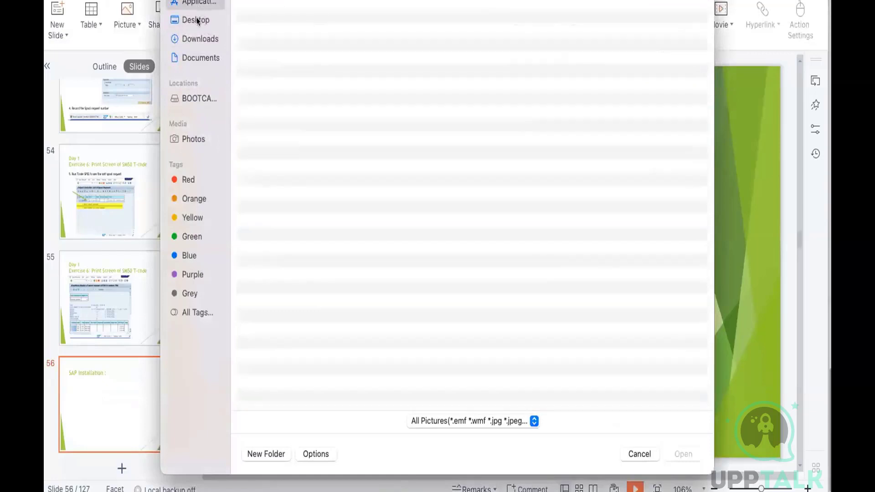
click(197, 20)
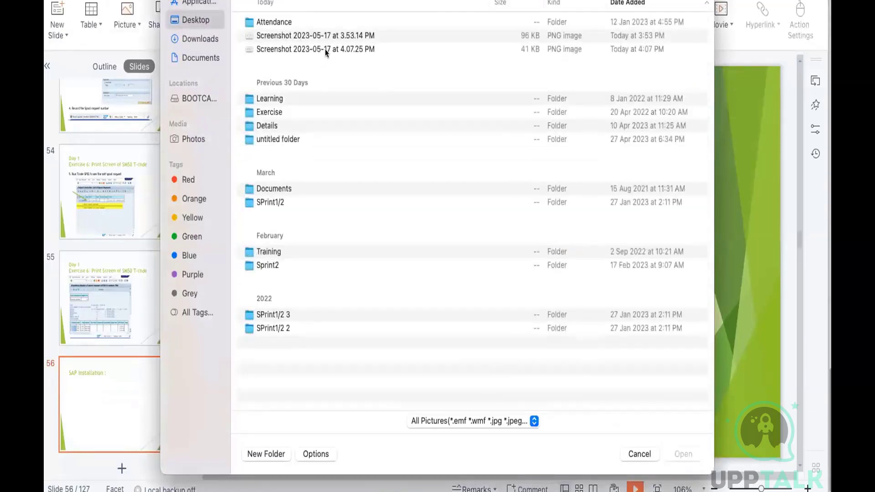
click(326, 37)
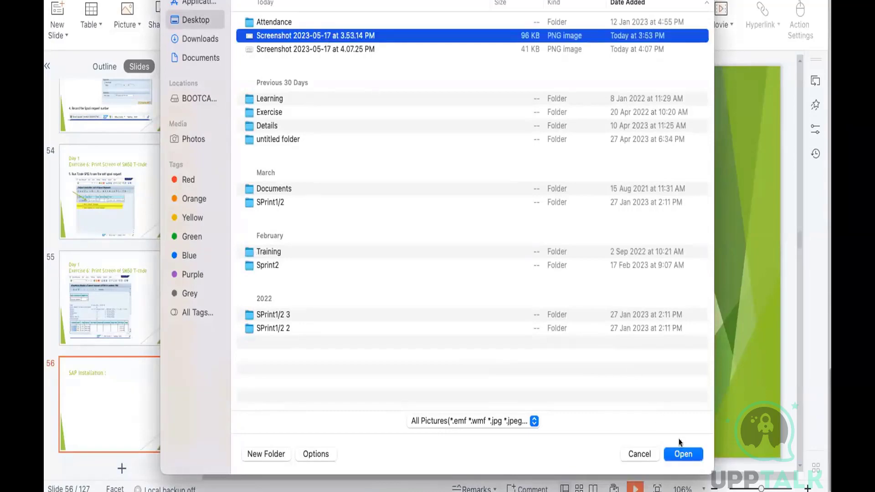
click(671, 449)
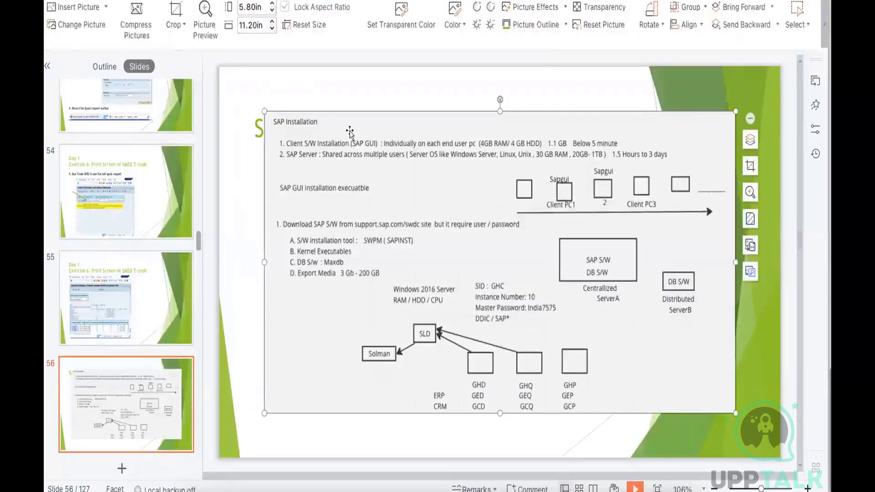
drag(348, 141, 345, 177)
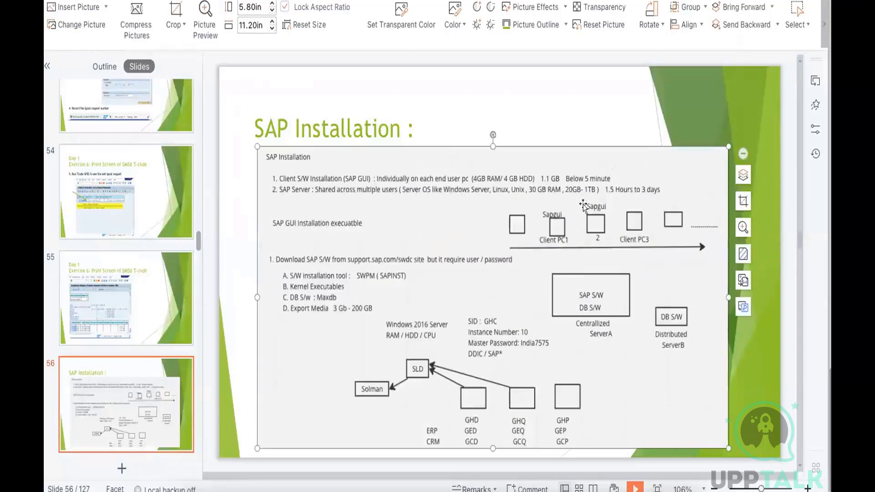
click(767, 264)
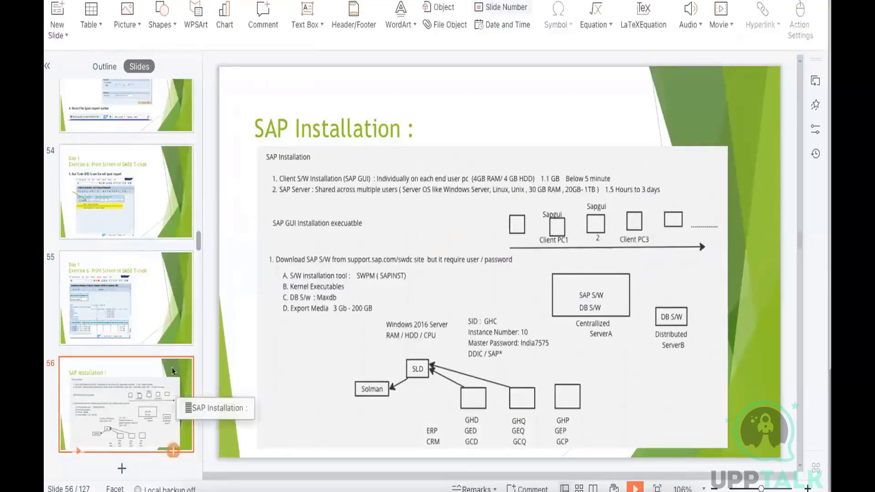
Duplicate the SAP Installation slide and delete the diagram picture from the copy
key(ctrl+d)
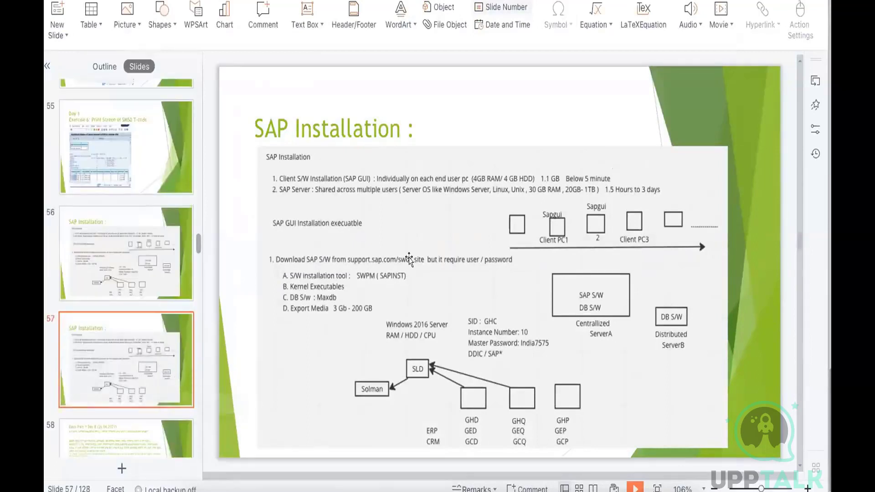
click(409, 258)
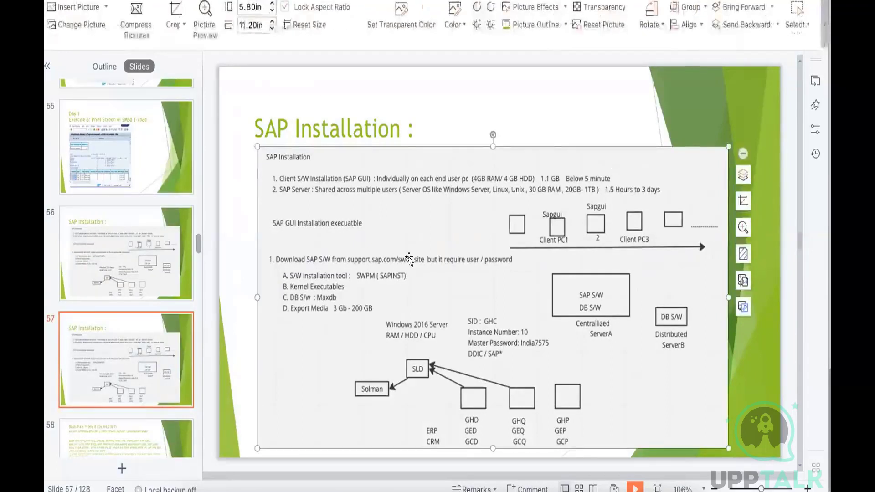
key(Delete)
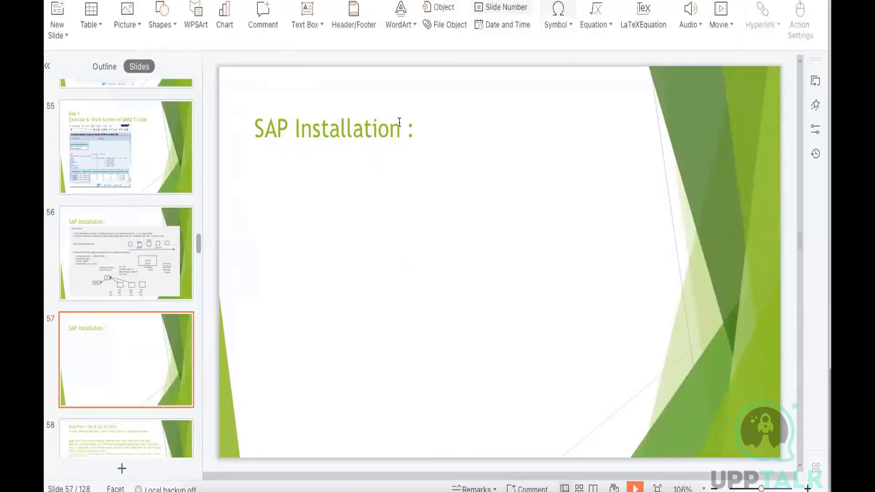
Change the title of slide 57 to "SAP Start/ Stop :" and shift the title box slightly up and left
click(400, 123)
drag(400, 123, 294, 126)
text(Start/)
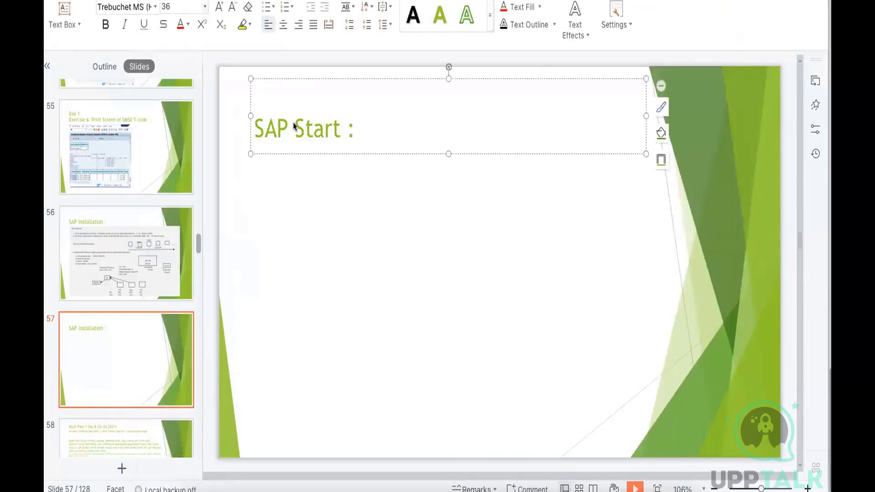
text( Stop)
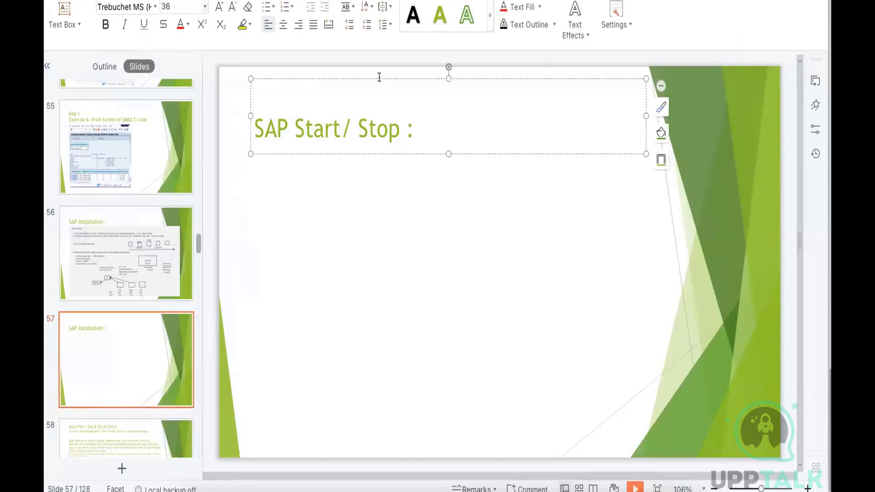
drag(374, 76, 364, 70)
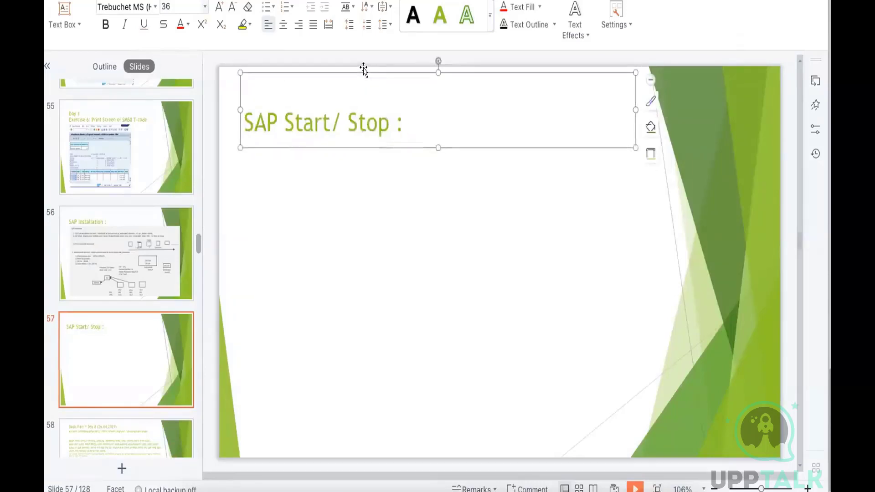
Insert the picture Screenshot 2023-05-17 at 4.07.25 PM from the Desktop on the SAP Start/ Stop slide
click(250, 0)
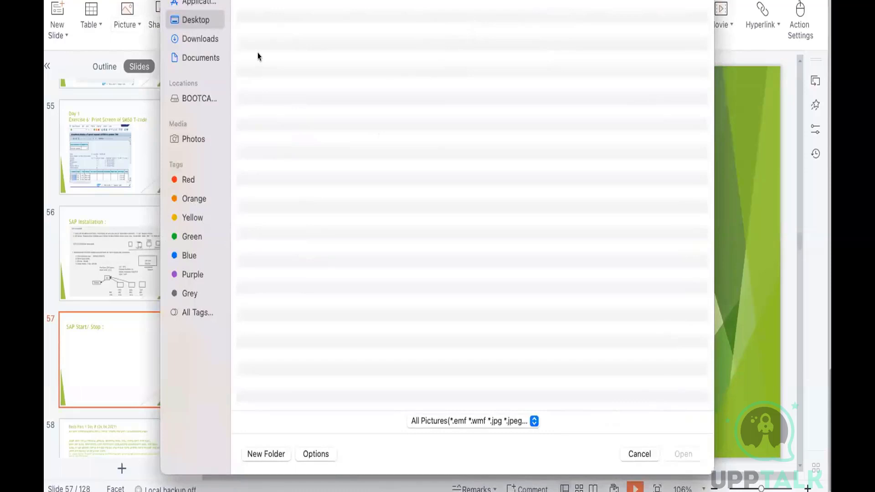
click(292, 50)
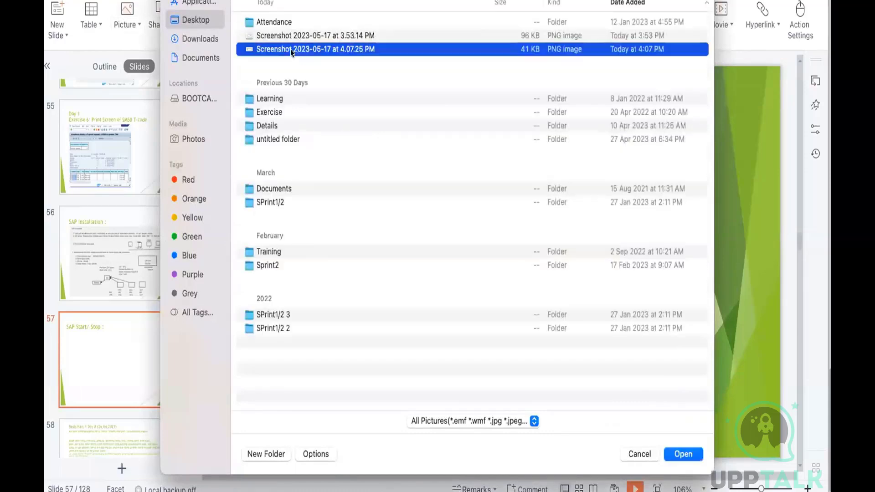
click(669, 450)
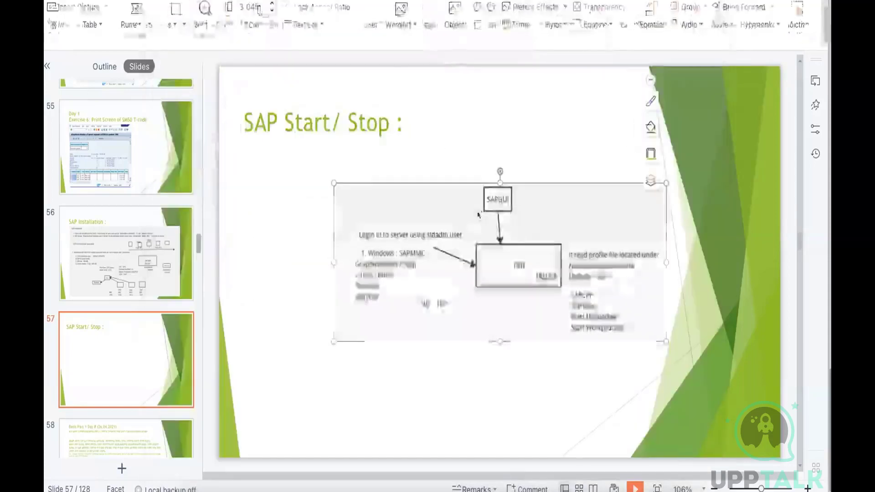
Enlarge the start/stop diagram to about 9.28 in wide by 3.57 in high and position it below the slide title
drag(446, 211, 384, 199)
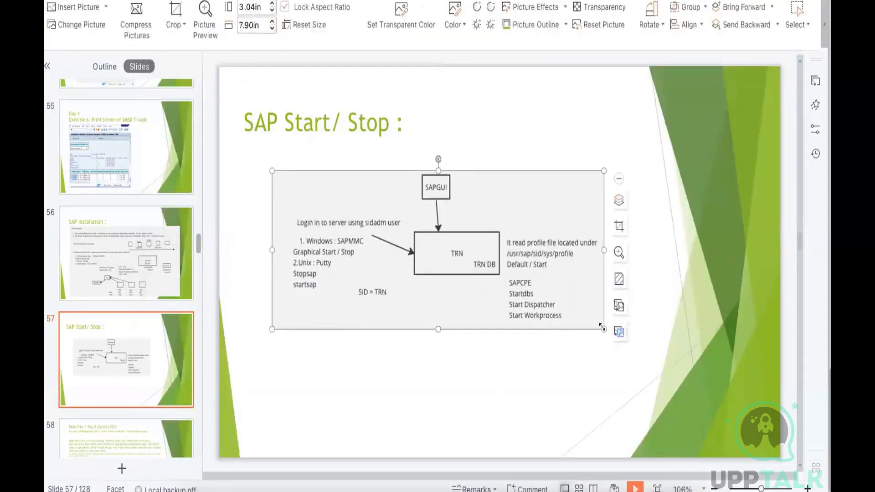
drag(602, 327, 662, 357)
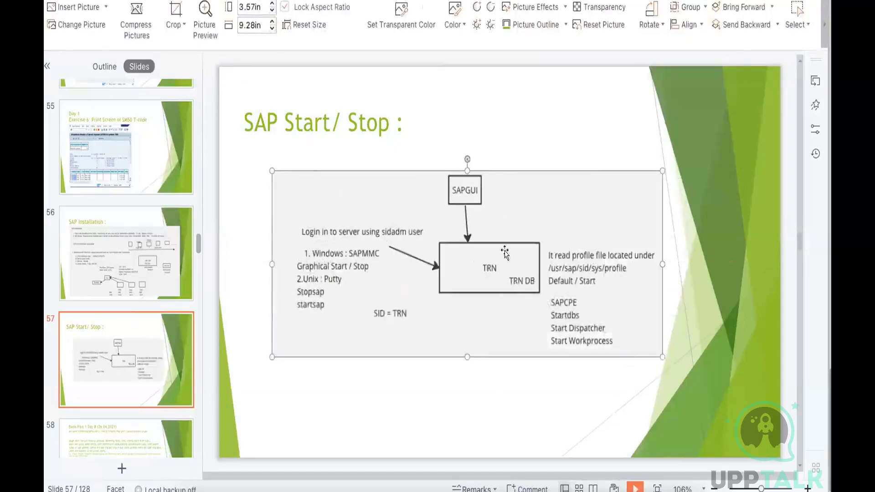
mouse_move(505, 252)
mouse_down()
mouse_move(482, 224)
mouse_move(489, 244)
mouse_up()
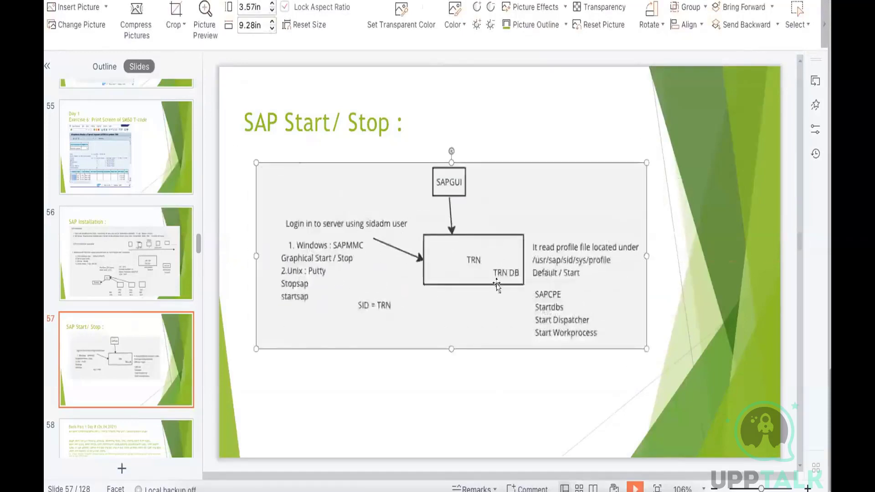
click(523, 365)
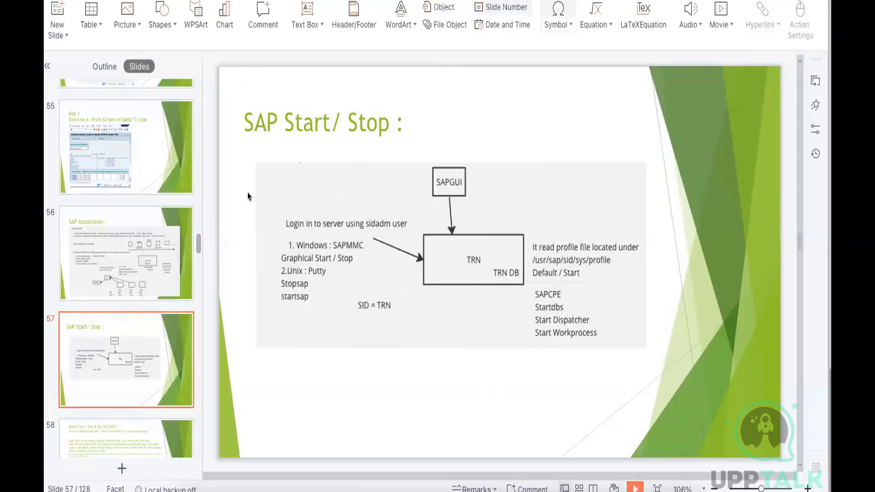
mouse_move(185, 138)
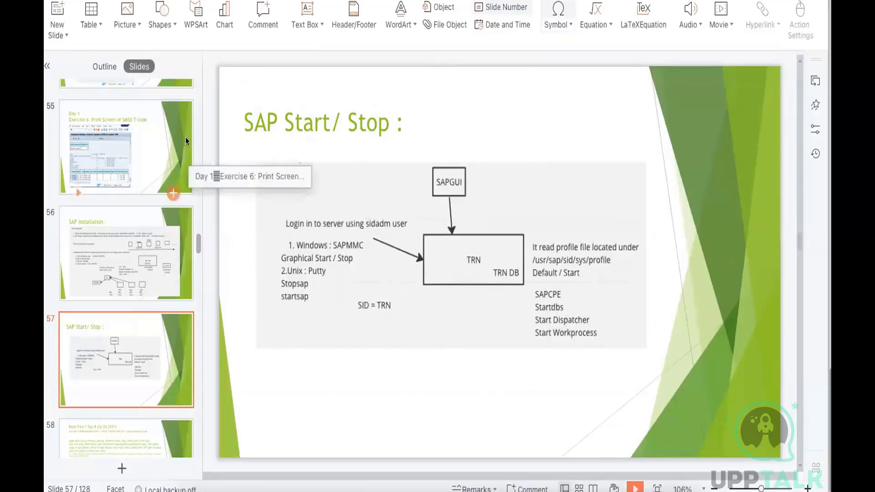
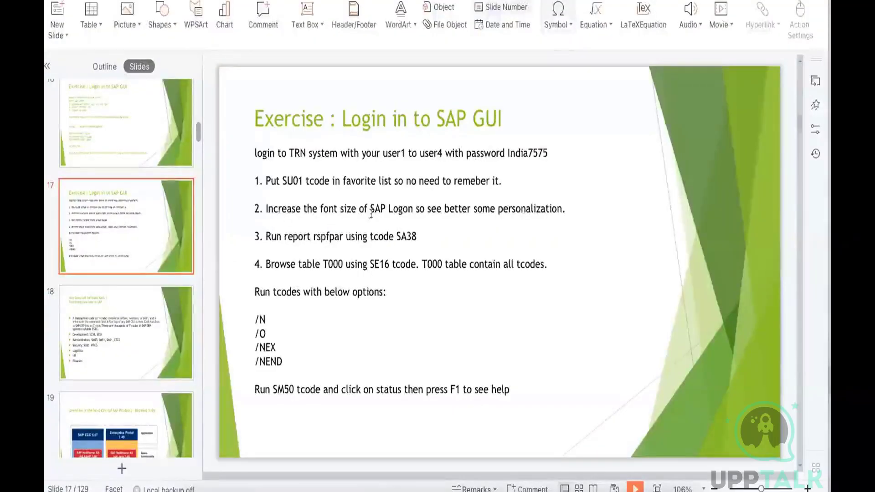
Switch to the TRN session in SAP GUI and set its fixed-width font to Courier New at size 16
key(alt+Tab)
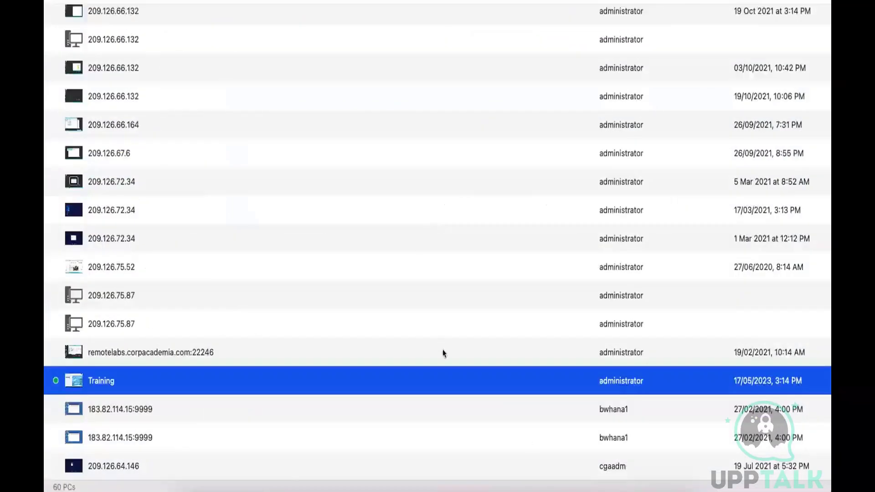
click(497, 474)
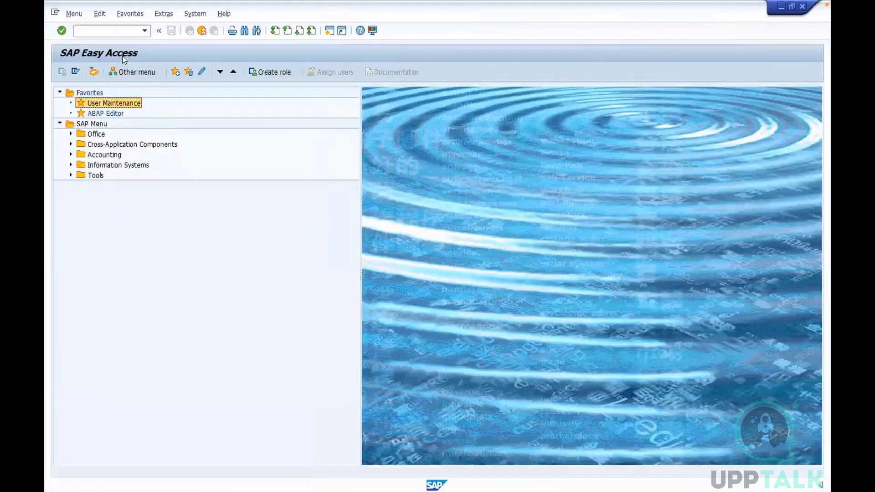
click(373, 31)
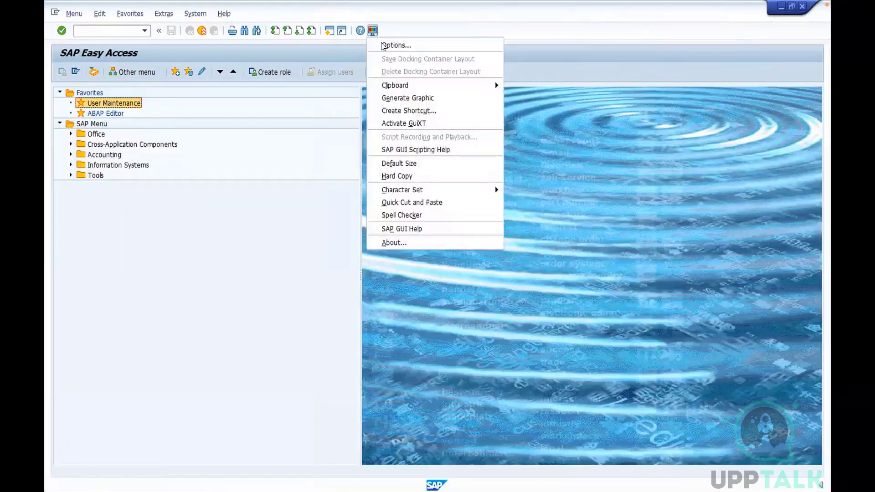
click(383, 46)
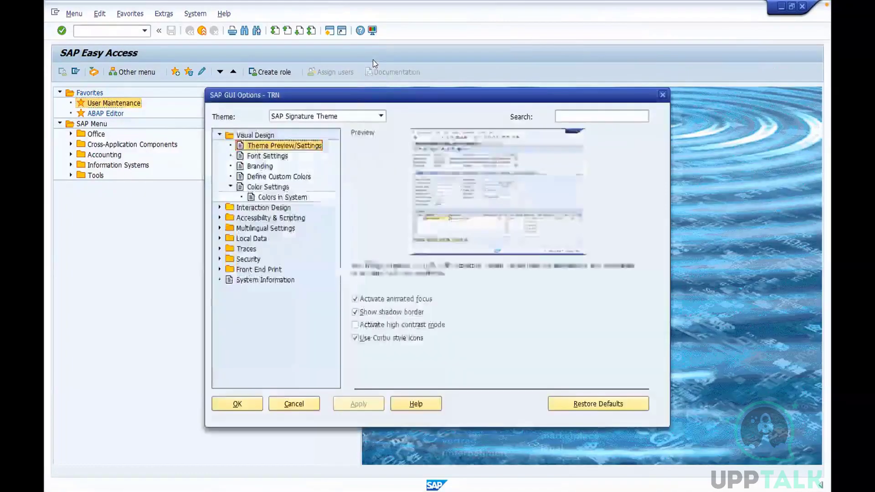
click(281, 154)
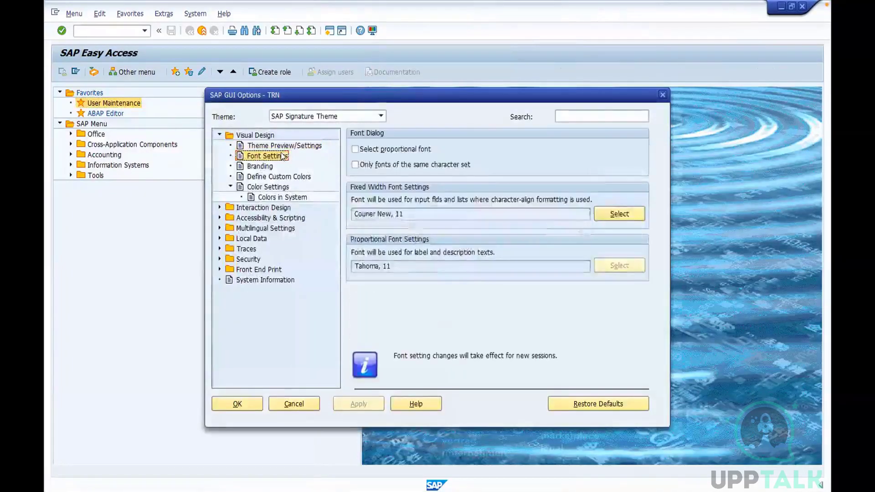
click(606, 214)
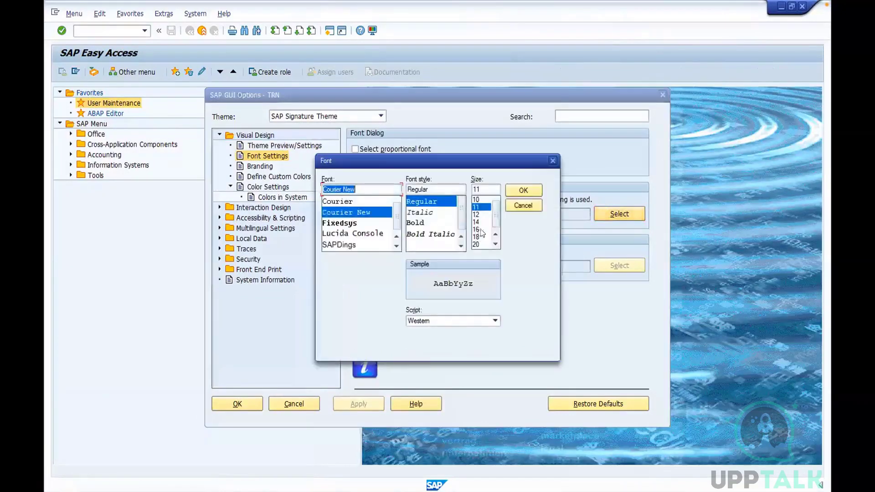
click(477, 228)
click(518, 192)
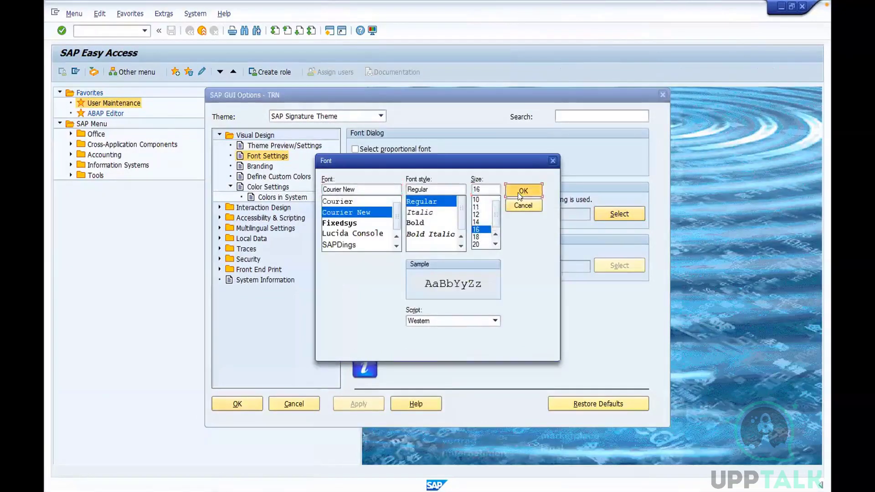
click(354, 405)
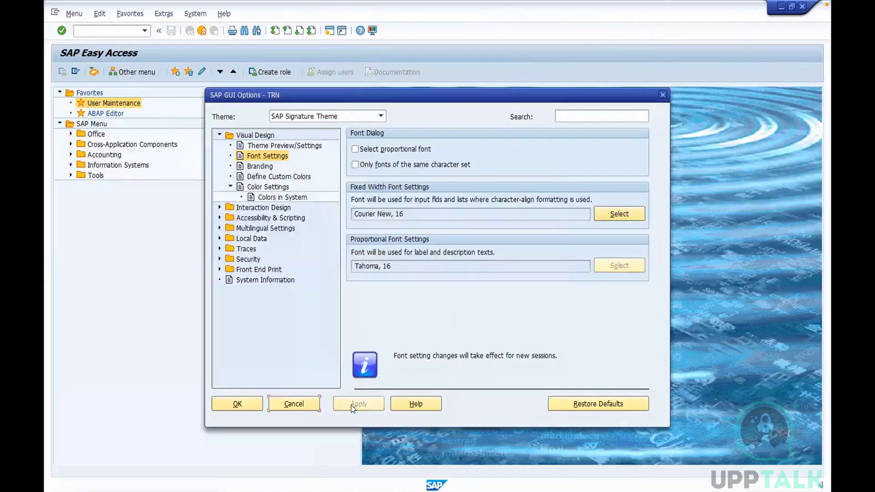
click(238, 404)
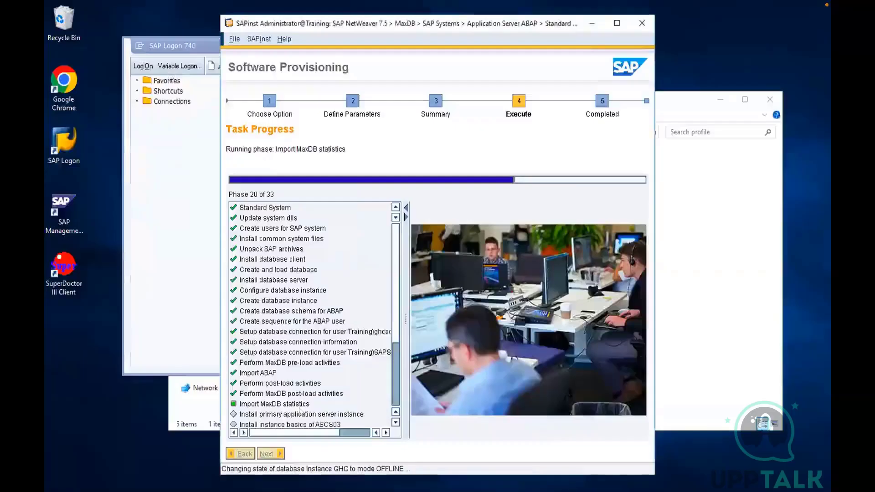
Log on to the TRN system in client 001 as user ddic with the account password
key(alt+Tab)
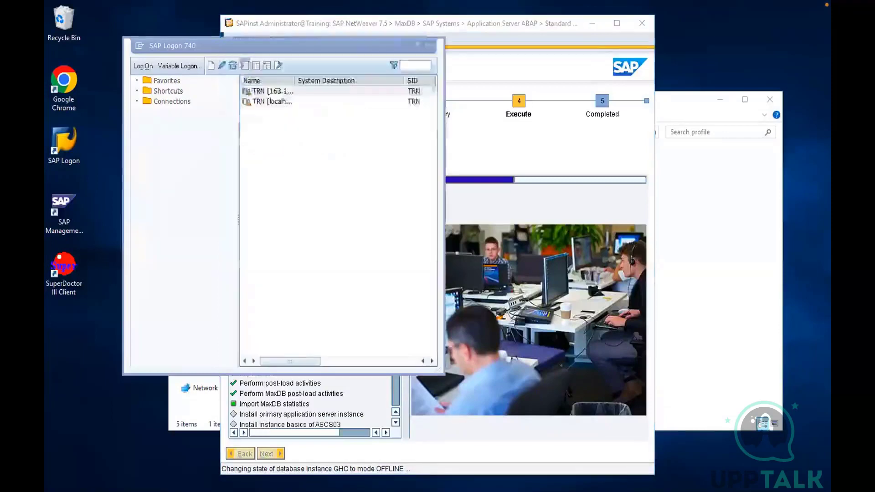
double_click(258, 88)
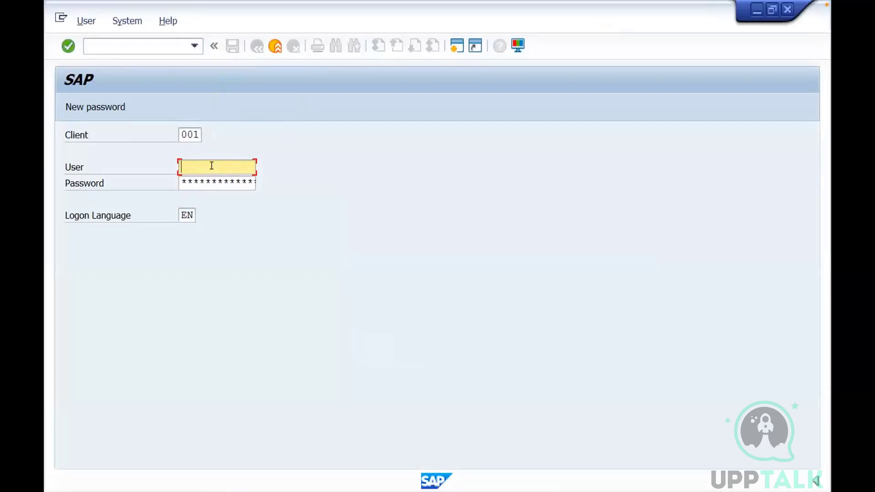
text(ddic)
key(Tab)
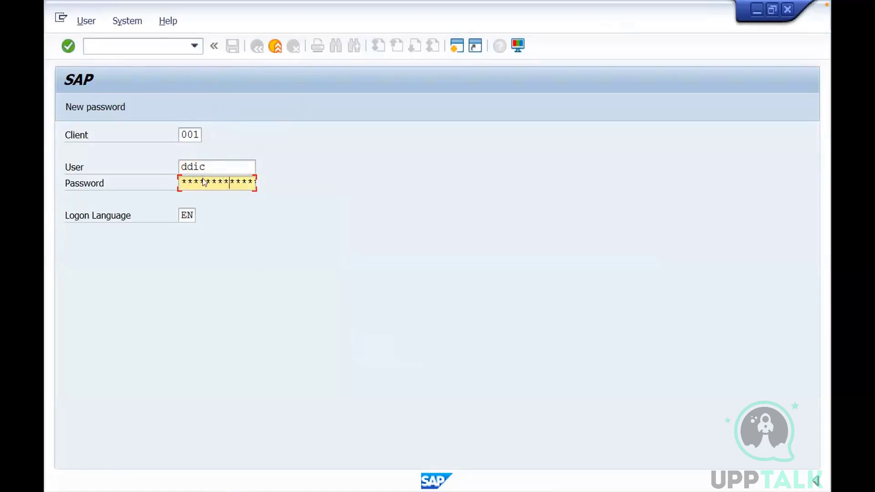
key(Return)
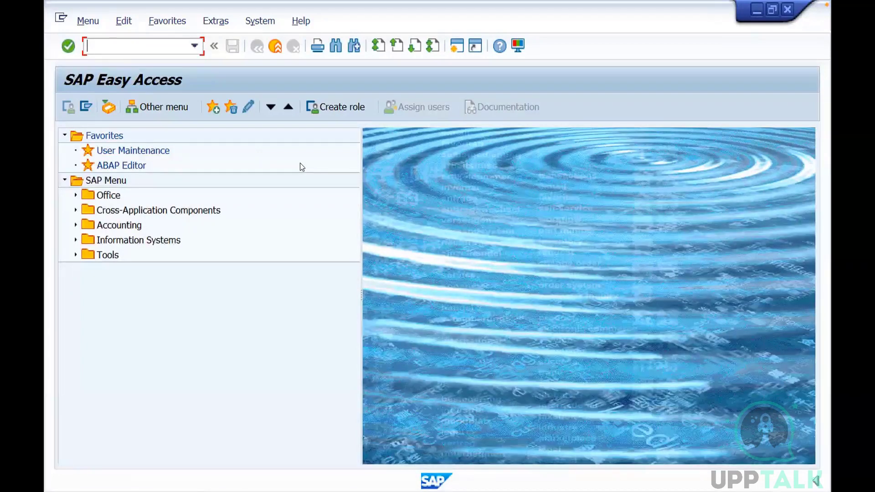
Run report RSPFPAR through SA38 to list all profile parameters, and return to SAP Easy Access
text(sa38)
key(Return)
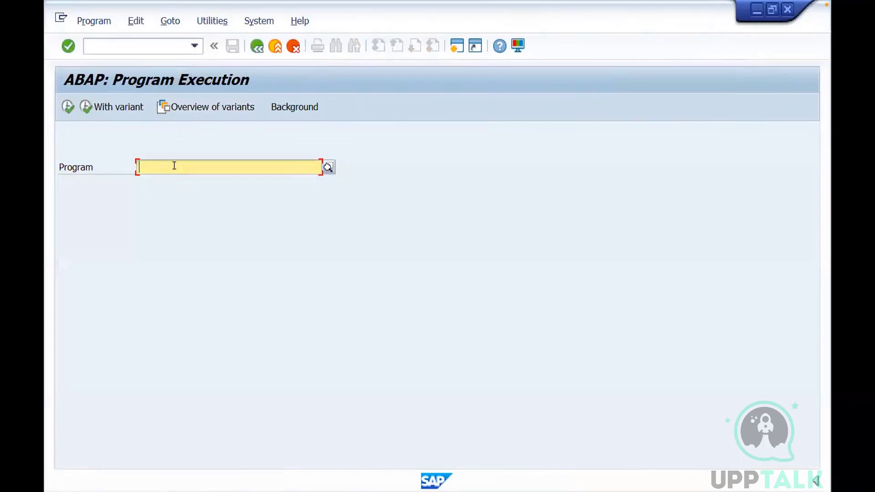
text(rspfpar)
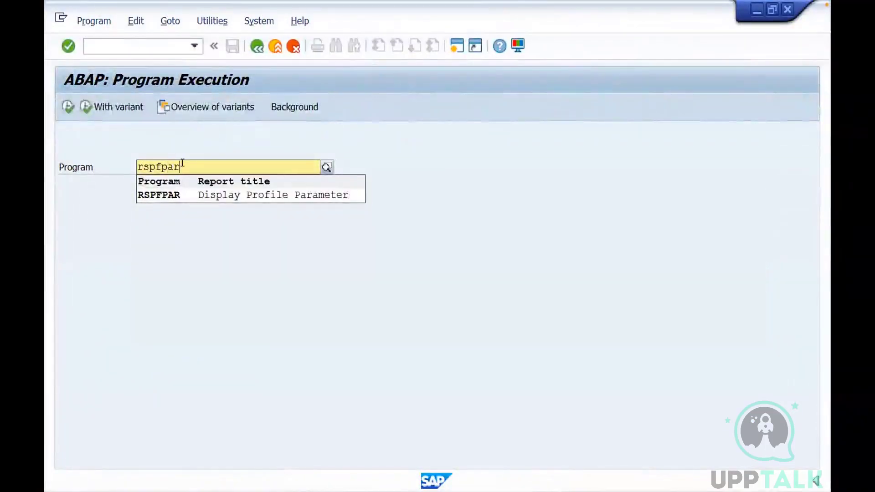
click(172, 196)
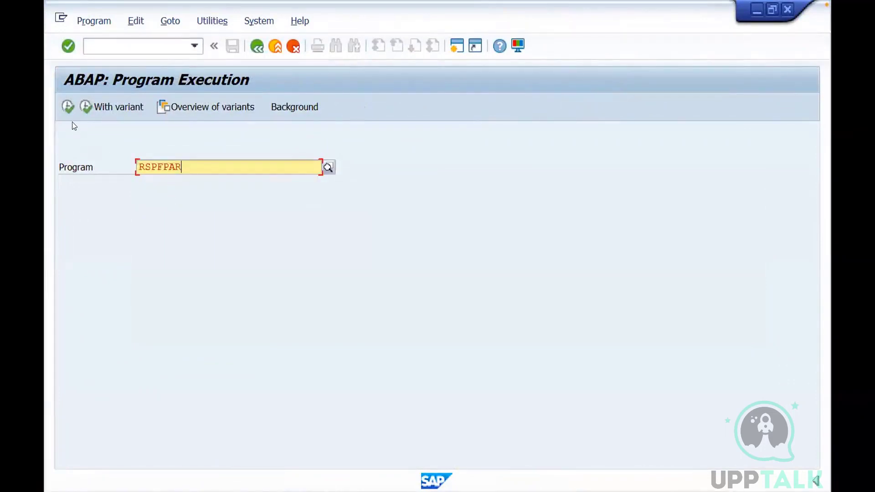
click(66, 110)
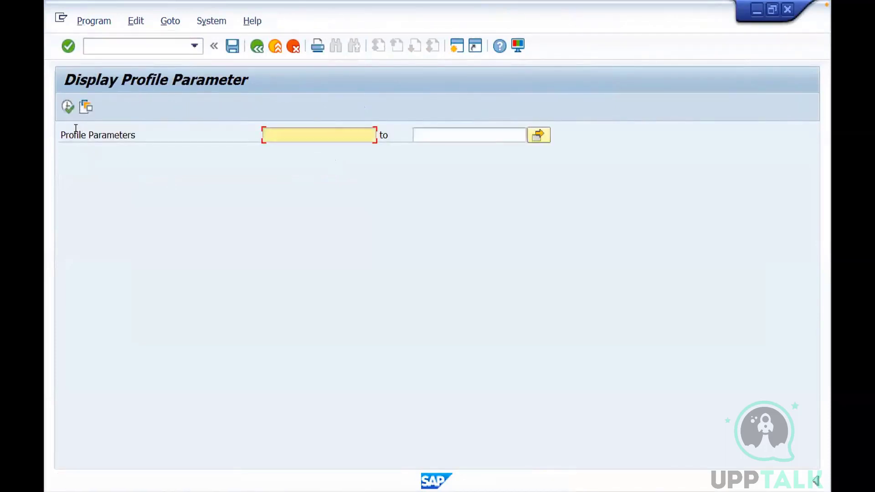
click(67, 107)
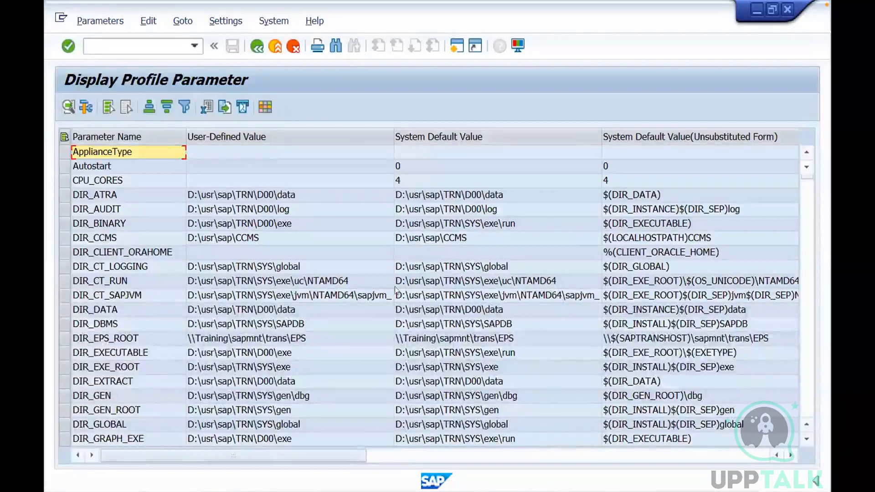
click(259, 48)
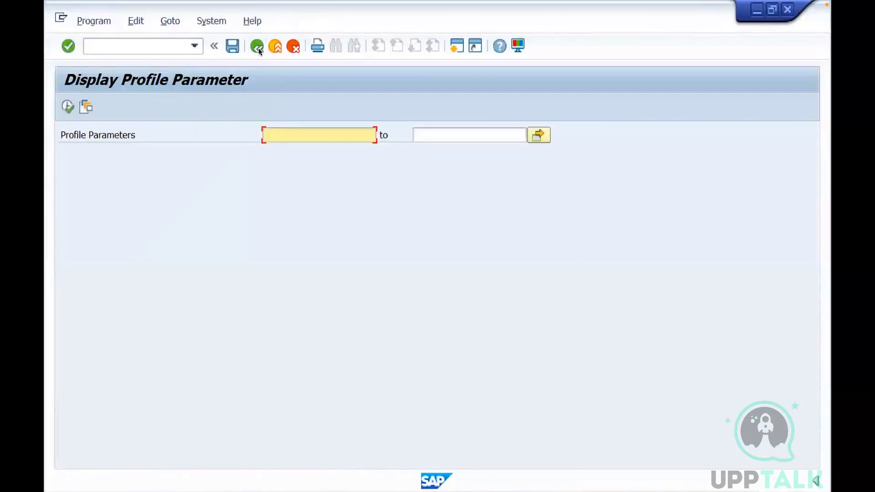
click(275, 46)
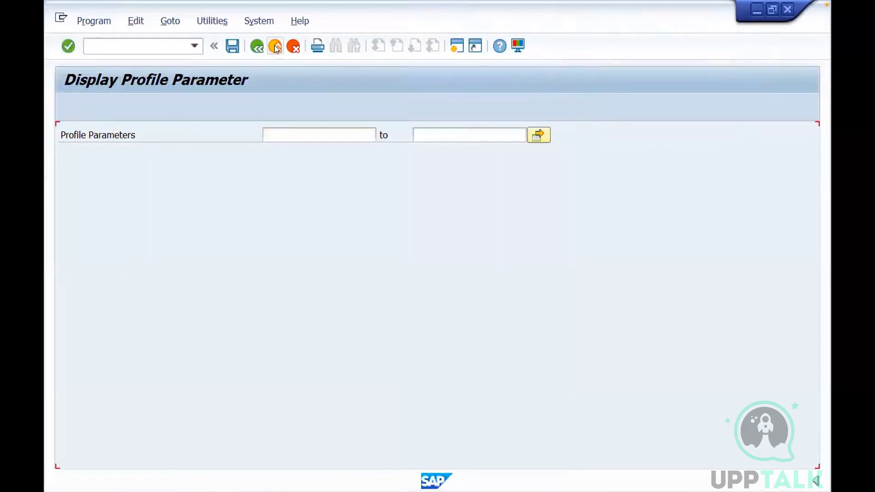
click(271, 49)
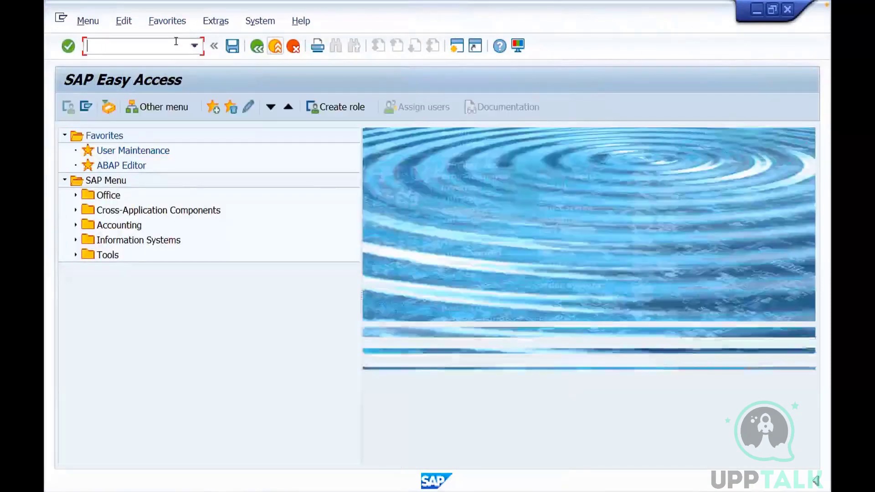
Open table T000 in the SE16 Data Browser, check its number of entries, and return to the initial screen
text(se16)
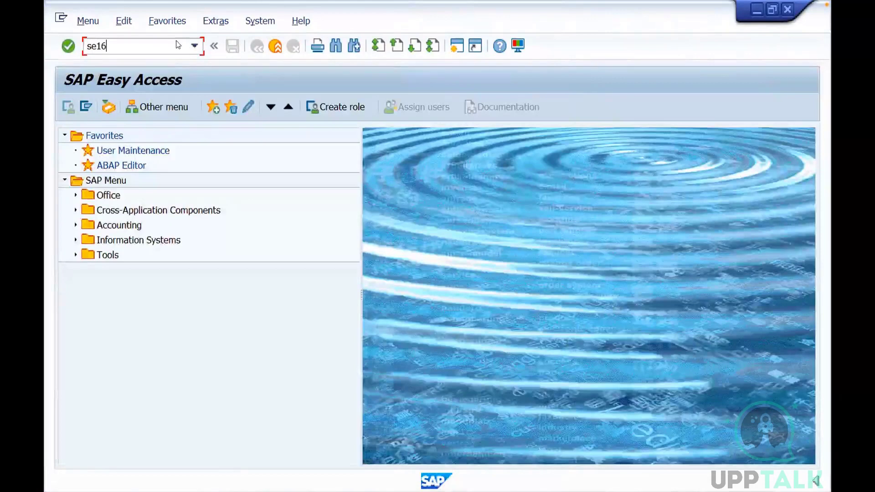
key(Return)
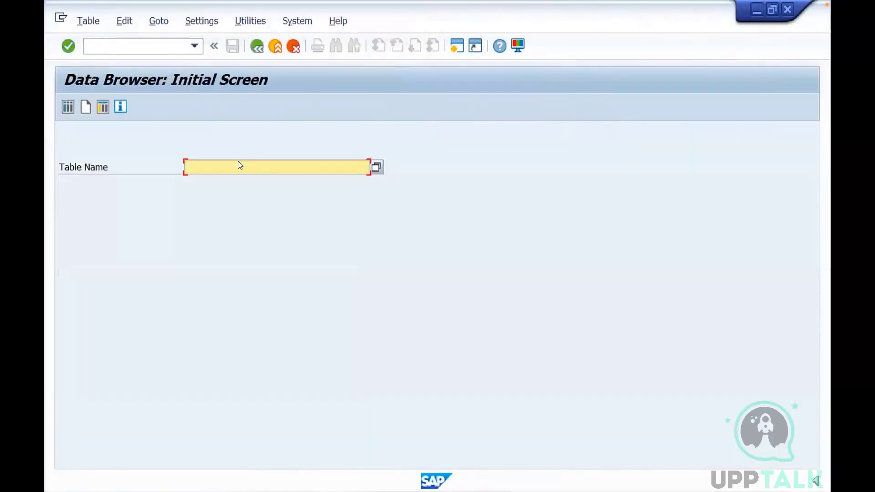
text(T000)
click(68, 107)
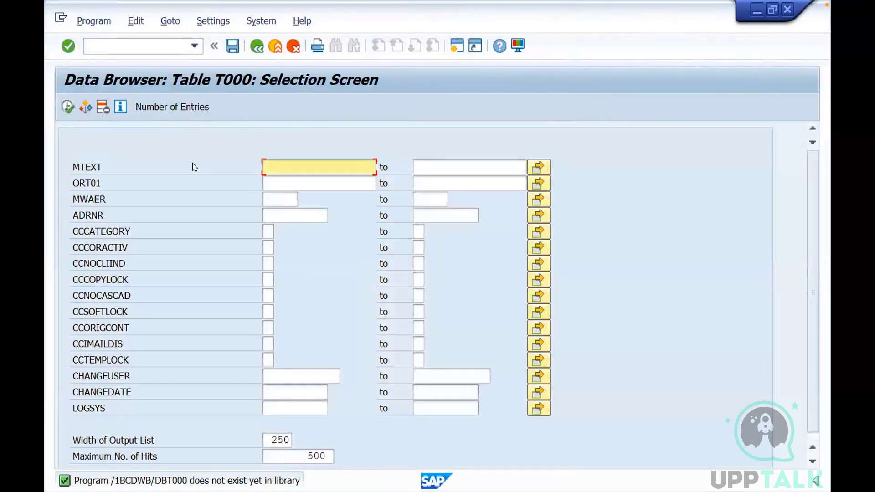
click(172, 108)
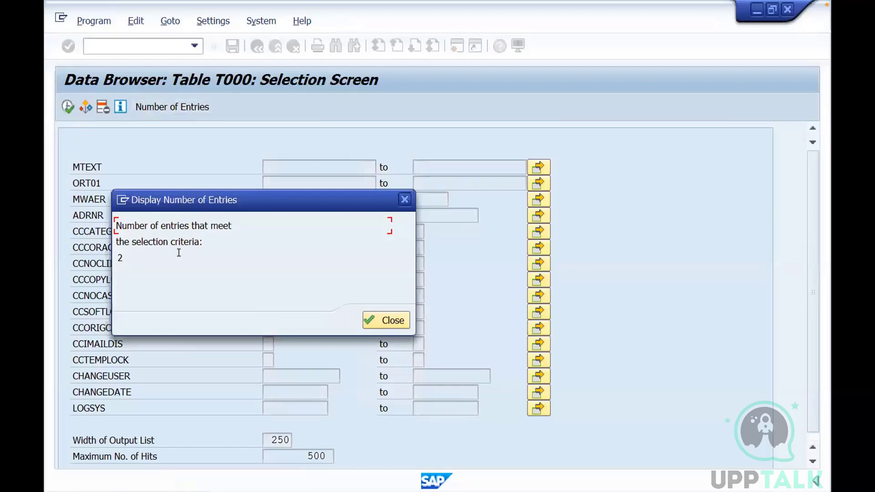
click(404, 200)
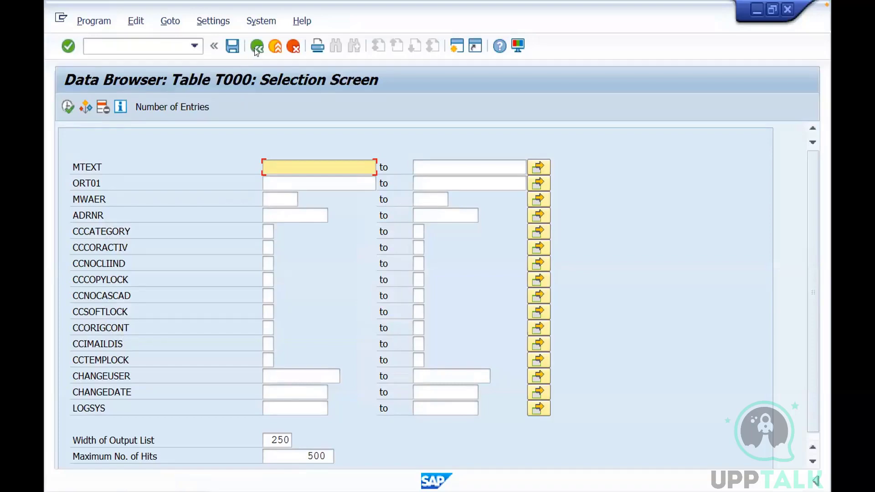
click(257, 47)
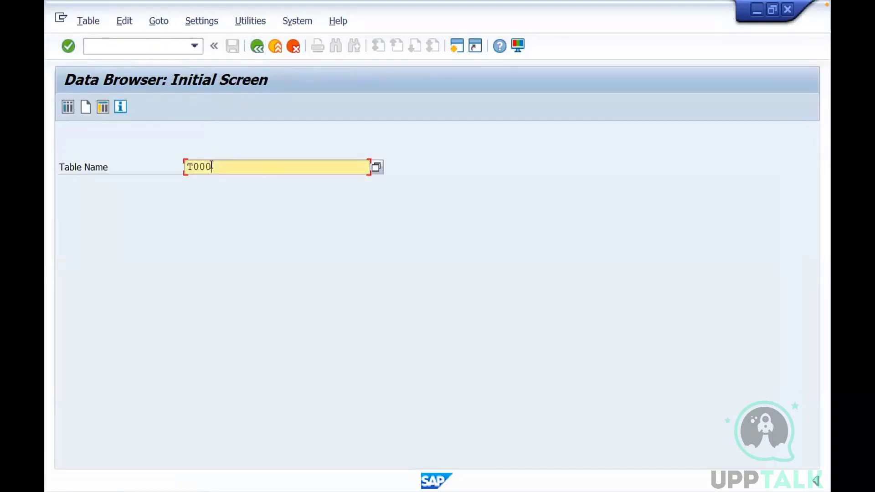
Open table T100 in the Data Browser and check its number of entries
key(BackSpace)
key(BackSpace)
key(BackSpace)
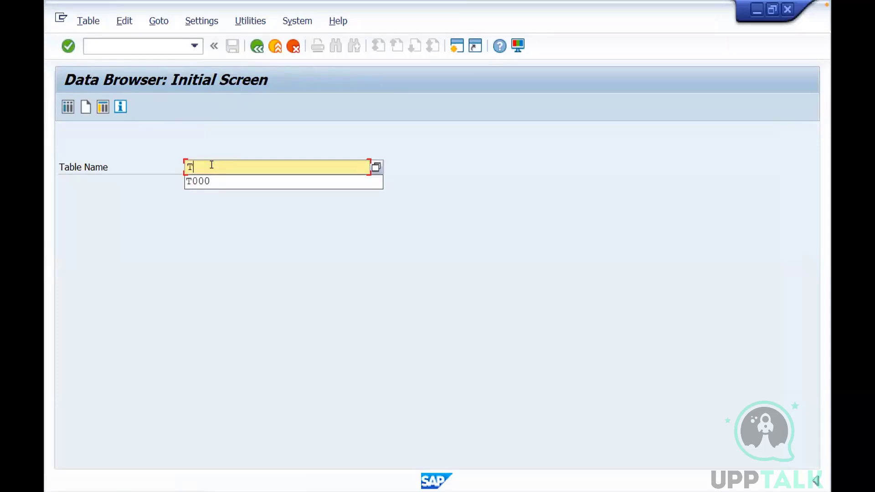
text(100)
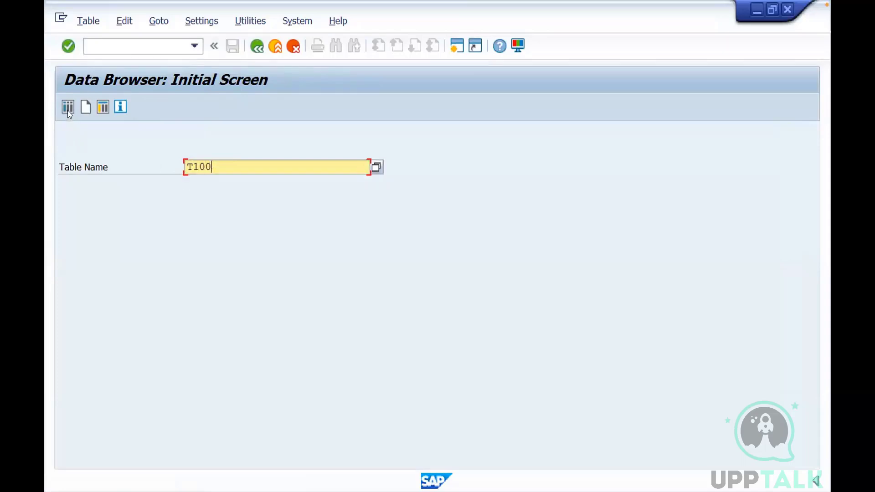
click(68, 110)
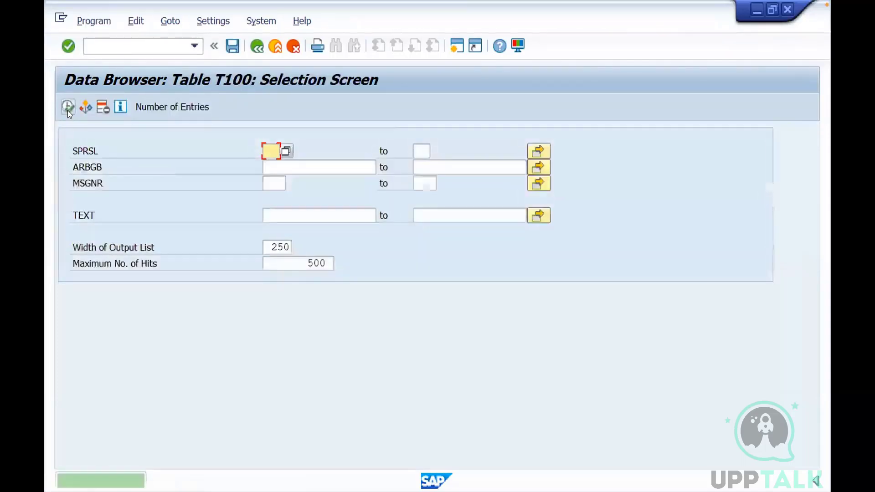
click(179, 108)
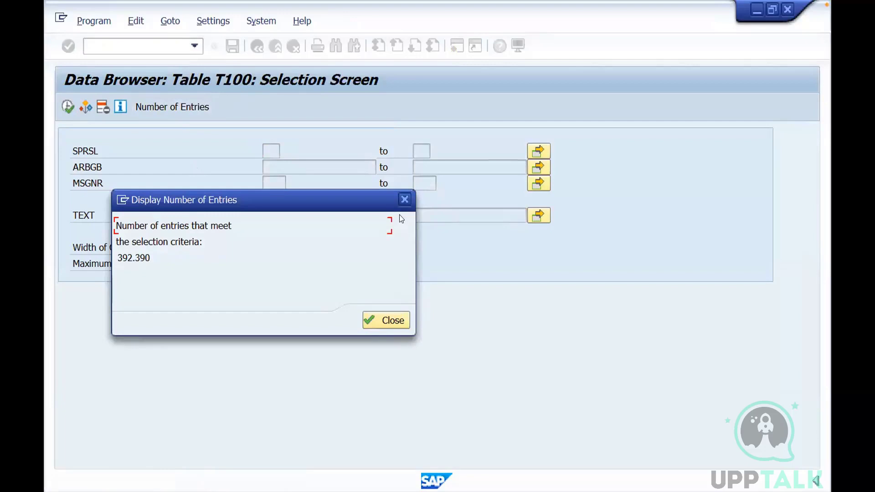
click(404, 199)
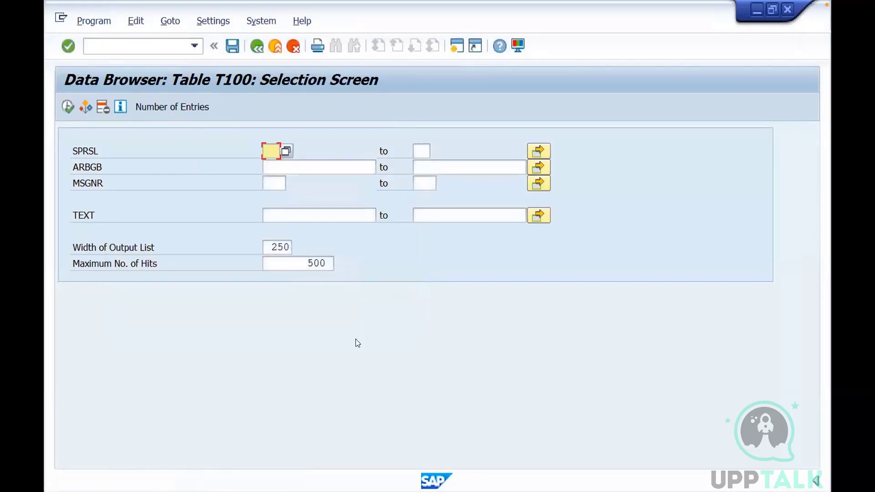
Switch to the training slides and extend exercise 4 to browse table T000 (Client) and TSTC
click(757, 10)
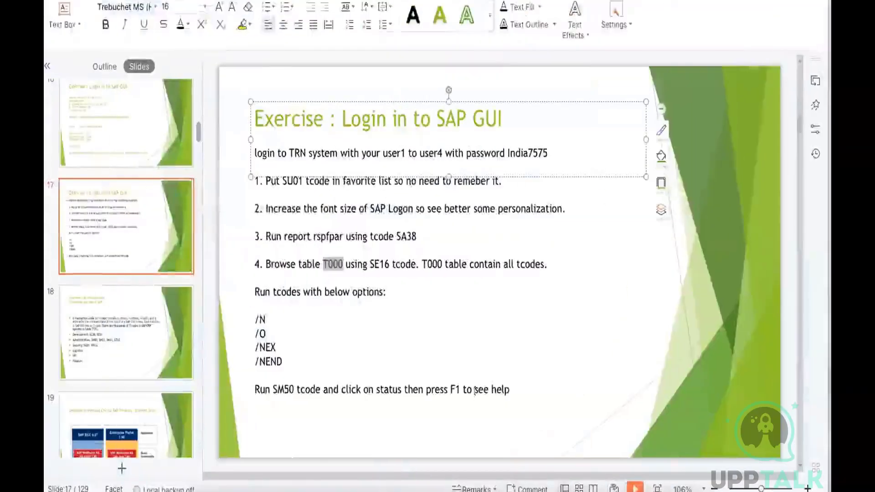
click(244, 474)
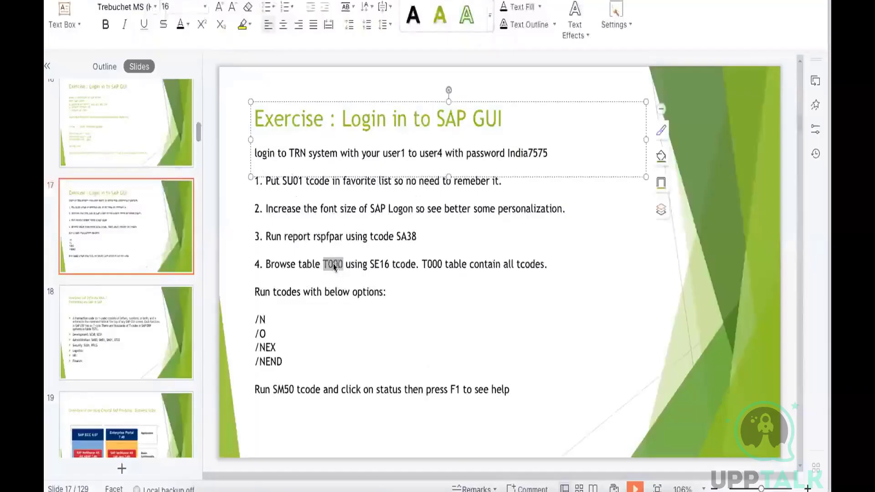
click(343, 265)
text(T000 (Client)
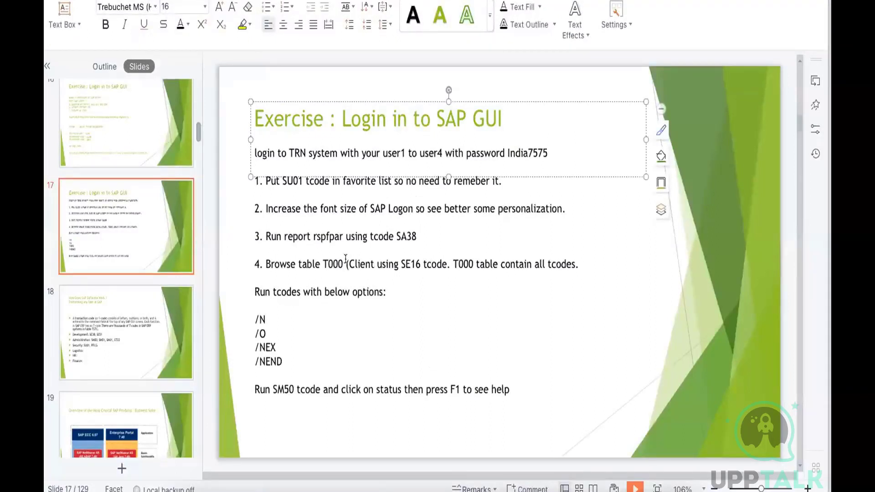
text() and)
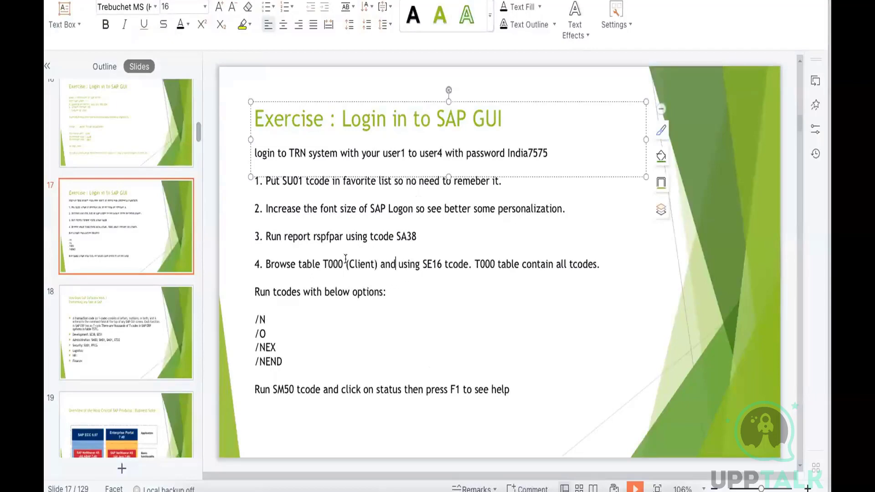
text( TSTC)
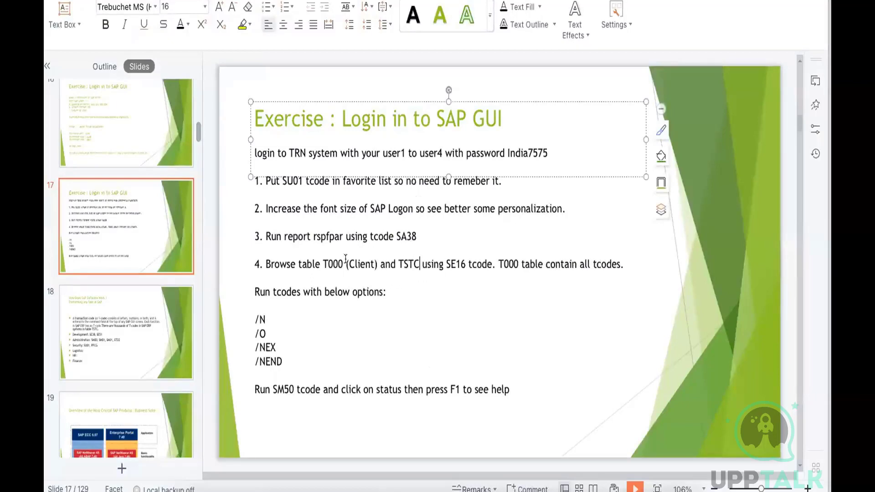
Replace T000 with TSTC in the exercise 4 sentence about the table that contains all tcodes
drag(522, 263, 502, 261)
text(TSTC)
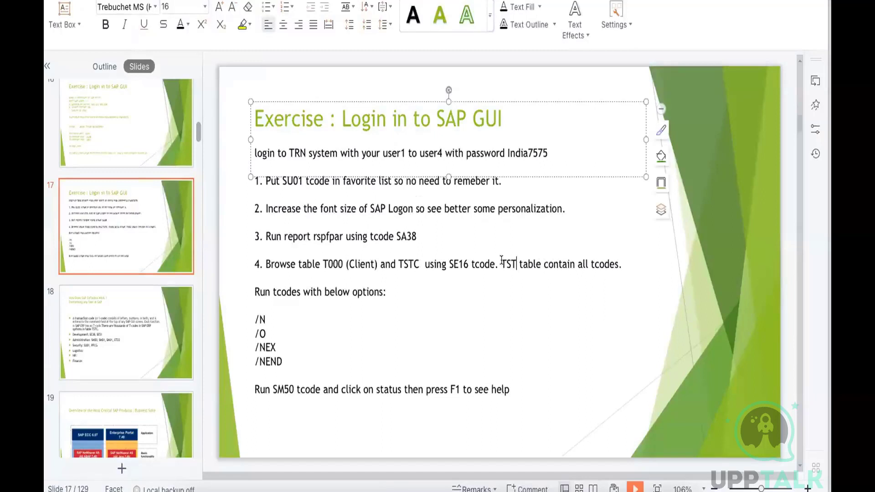
click(566, 324)
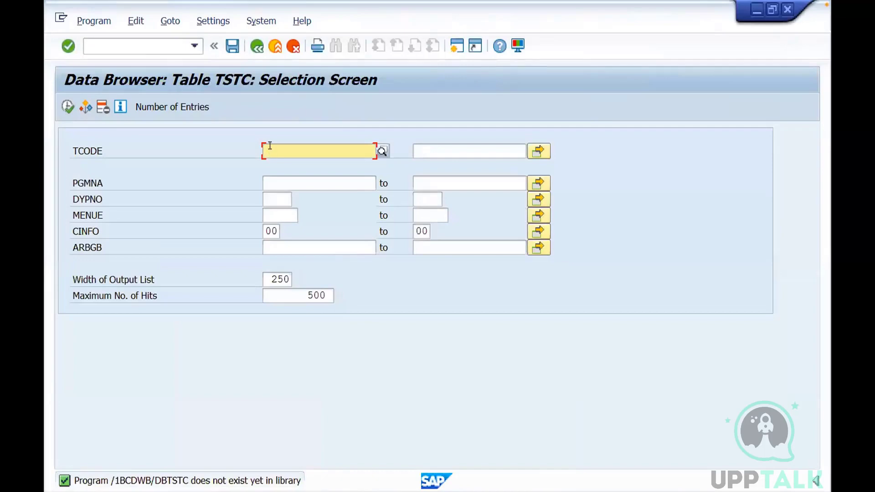
List the TSTC entries whose TCODE matches Su*, review the SU transactions, and return to the selection screen
text(Su*)
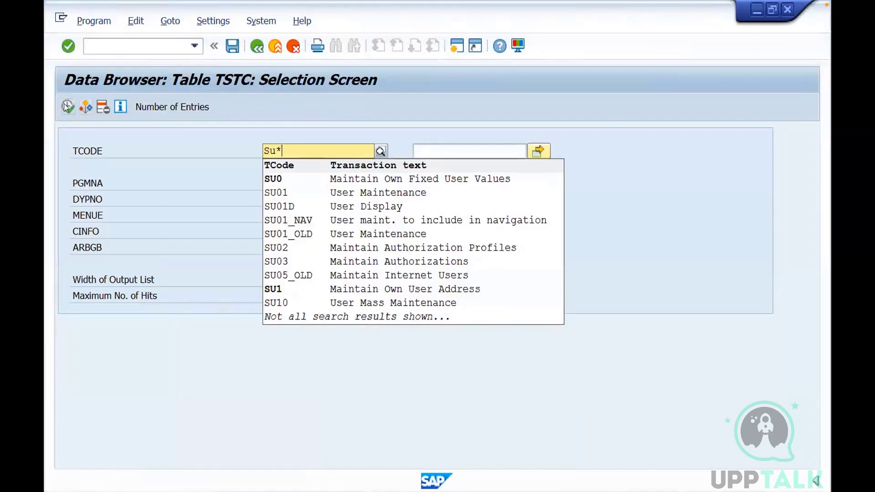
click(67, 107)
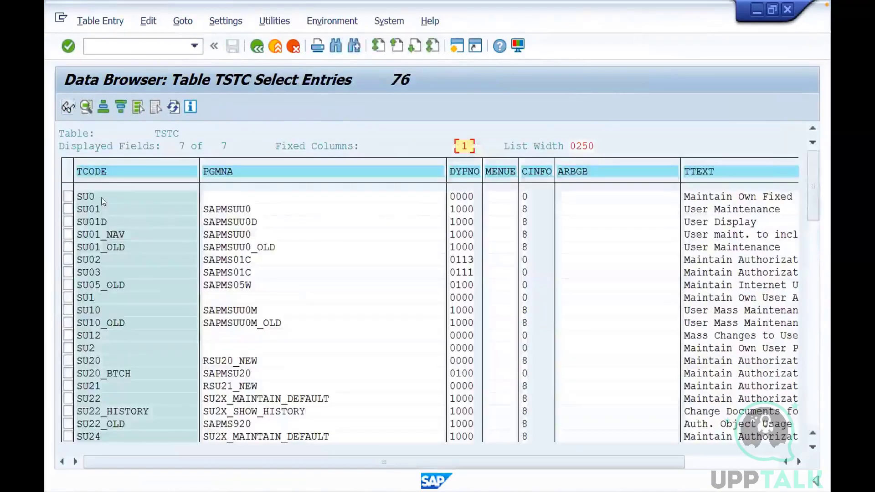
click(101, 197)
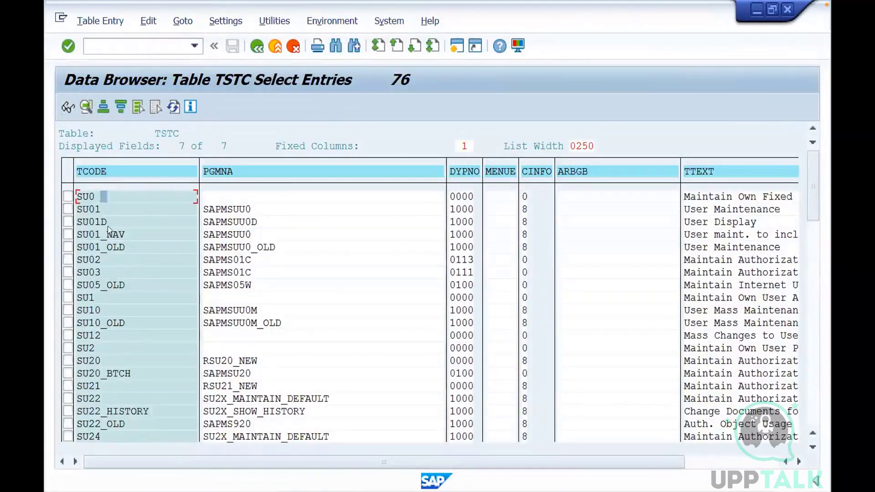
click(102, 211)
click(711, 223)
click(109, 335)
click(98, 399)
click(257, 46)
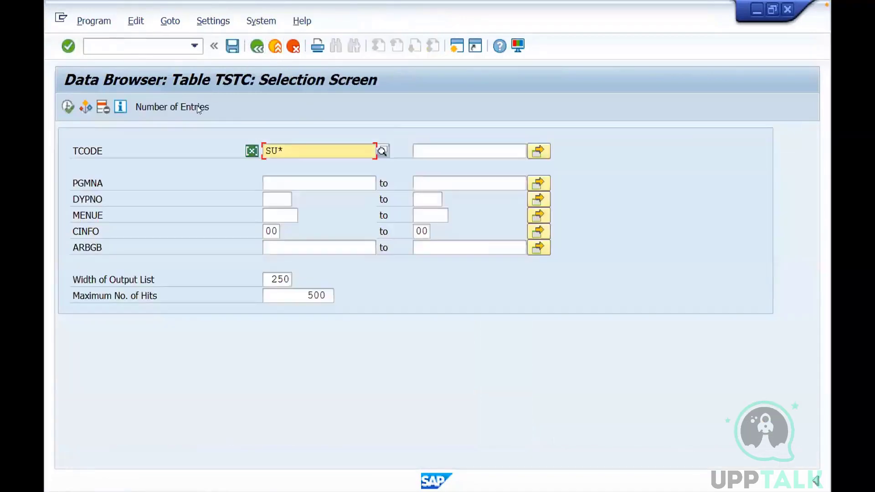
Check the number of TSTC entries matching SU* and return to the Data Browser initial screen
click(169, 106)
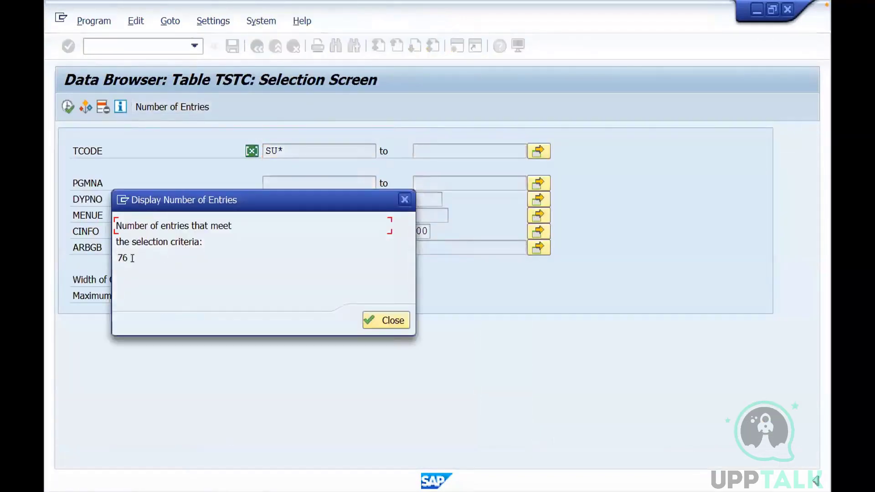
click(405, 199)
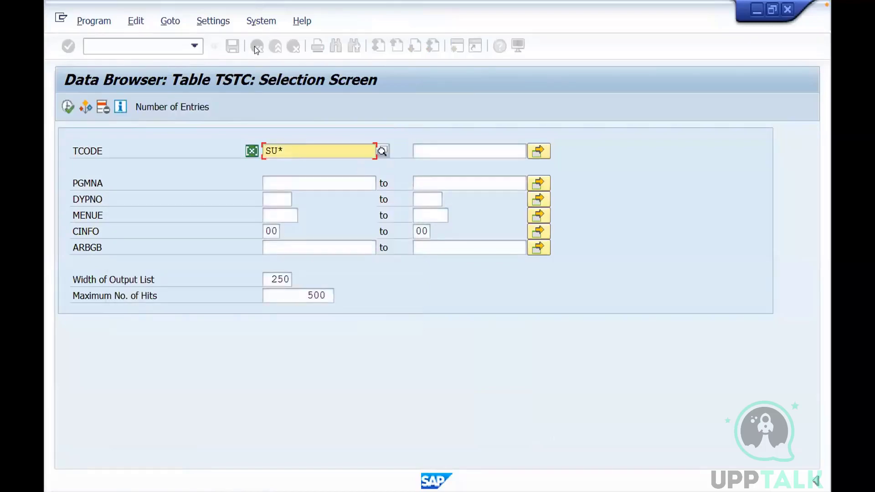
click(257, 46)
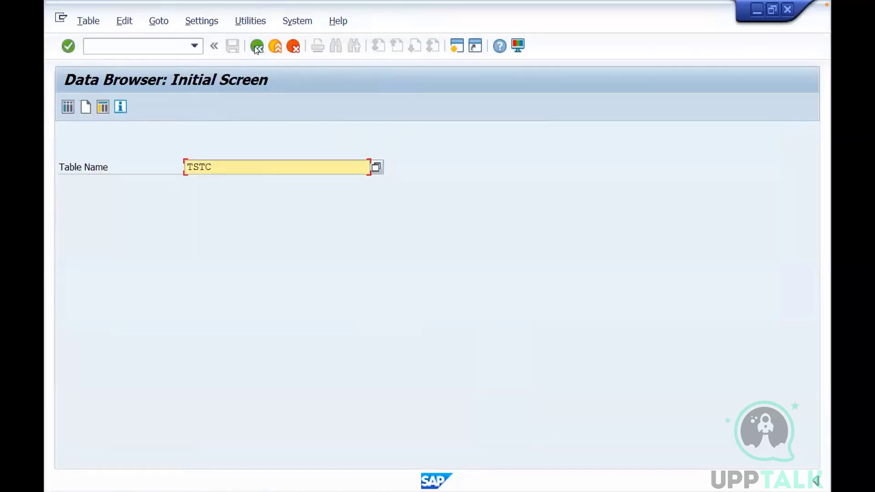
Reopen the TSTC selection screen and check the total number of entries without any TCODE filter
click(68, 107)
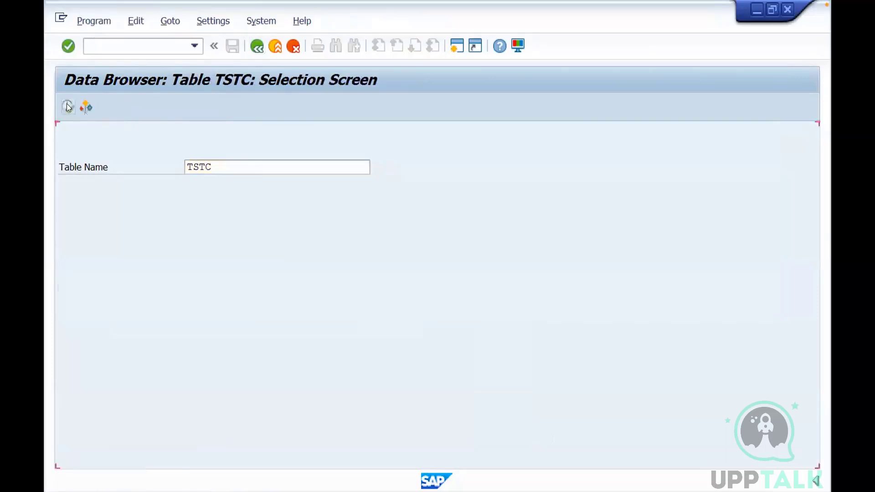
click(176, 108)
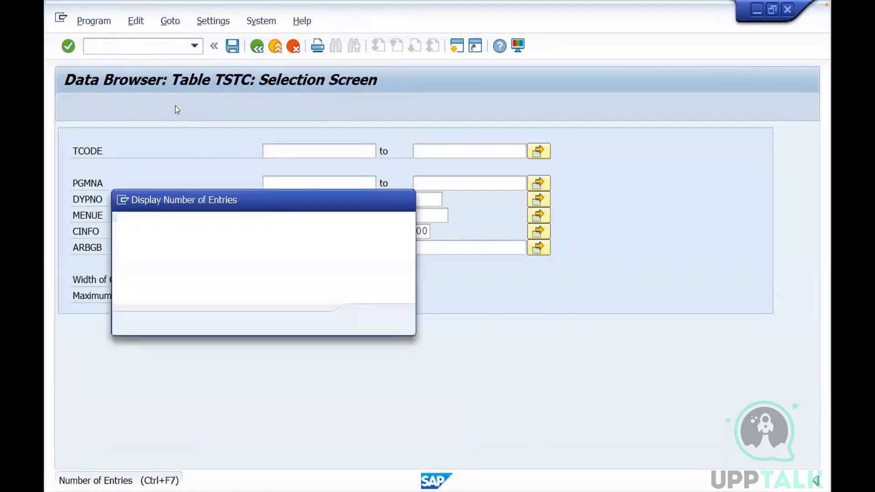
drag(116, 255, 140, 255)
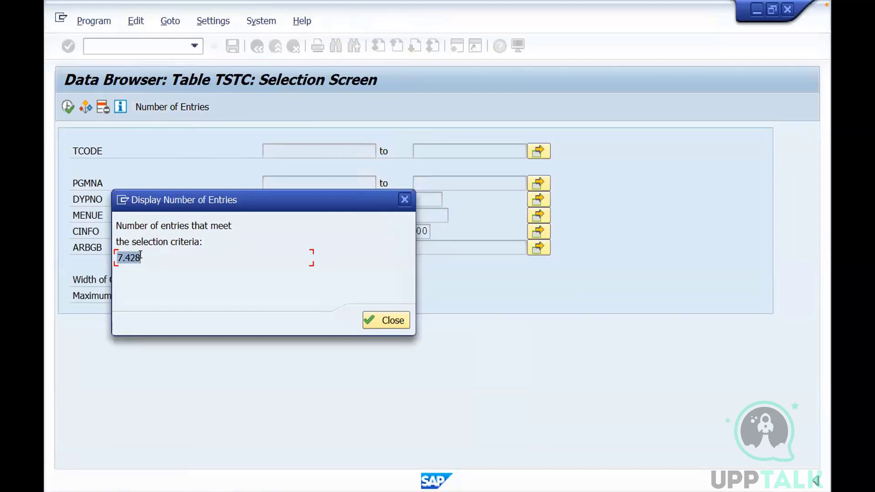
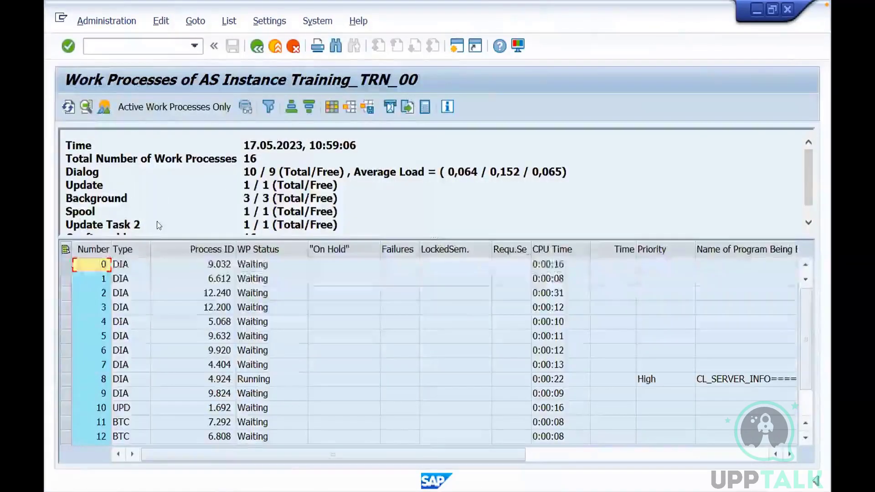
Display the help for the WP Status column in the work process list and examine the work process statuses
click(258, 250)
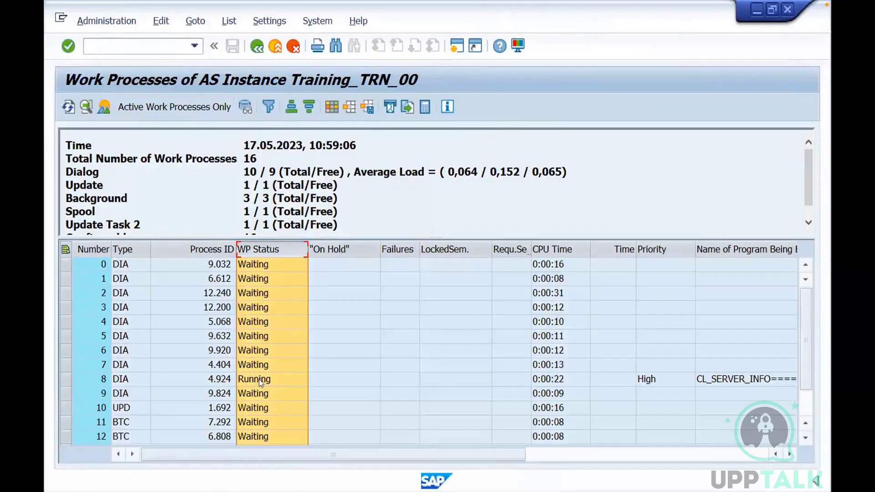
click(268, 252)
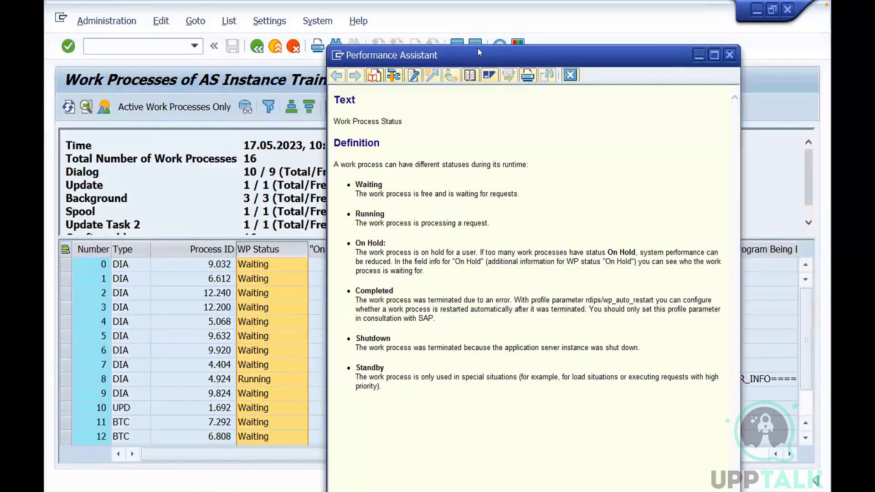
drag(478, 47, 480, 33)
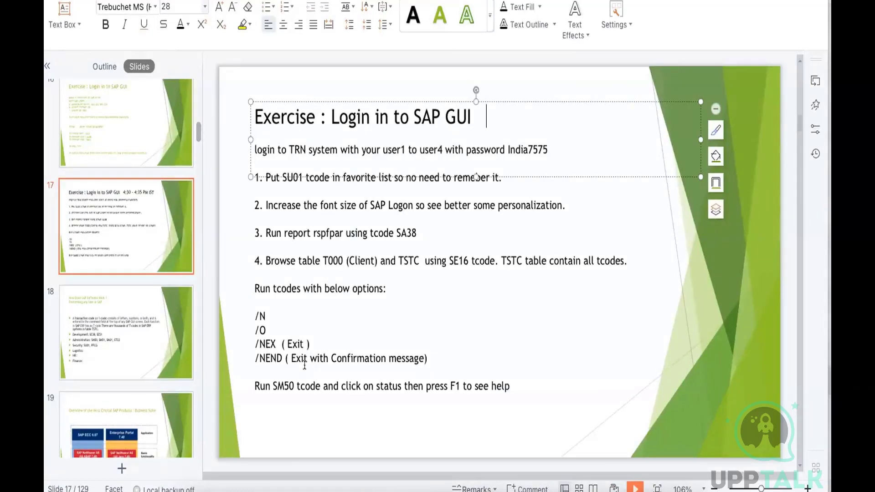
Insert the word "function" before F1 in the SM50 line of the exercise slide and switch back to Microsoft Remote Desktop
click(449, 387)
text(function)
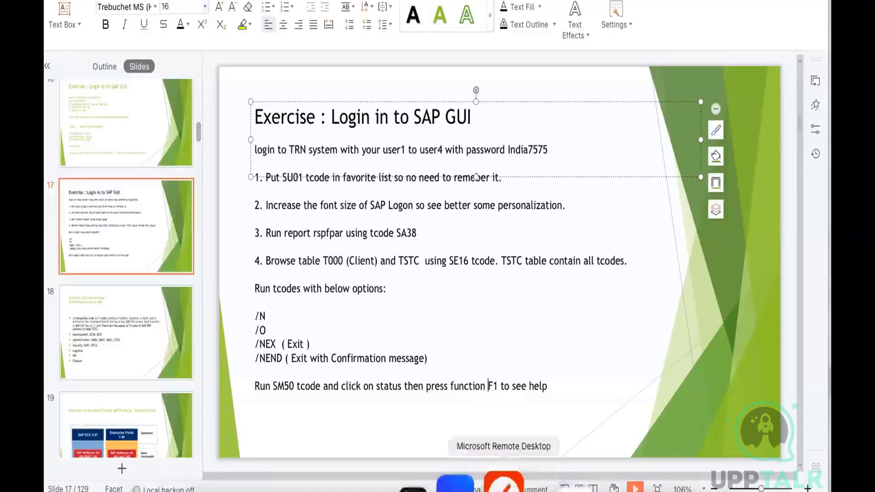
click(508, 474)
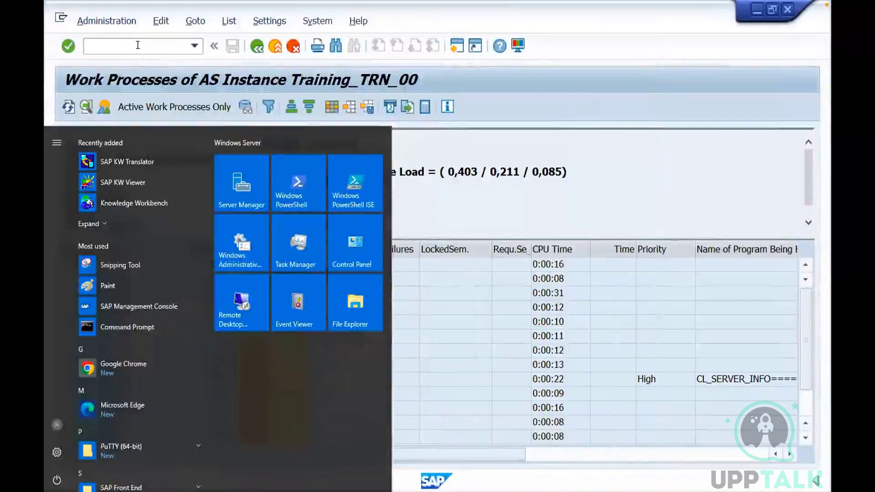
Leave the work process overview and open transaction SA38 with /nsa38
click(138, 45)
text(/)
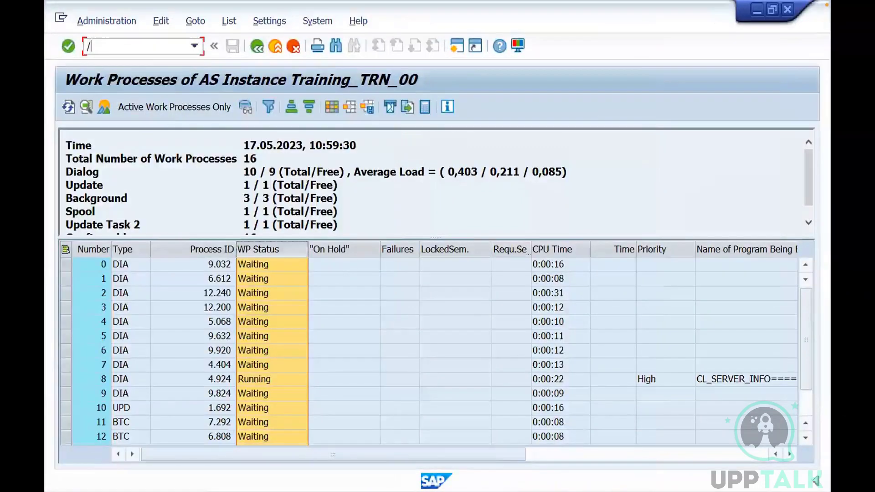
text(nsa38)
key(Return)
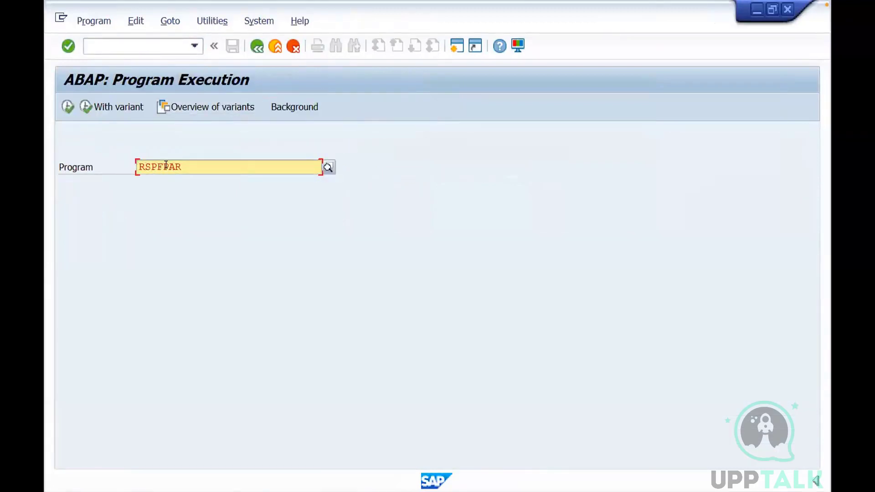
Shorten the program name to RS, check the suggestions for RSpf and RSpfpar, and choose RSPFPAR
drag(182, 167, 138, 166)
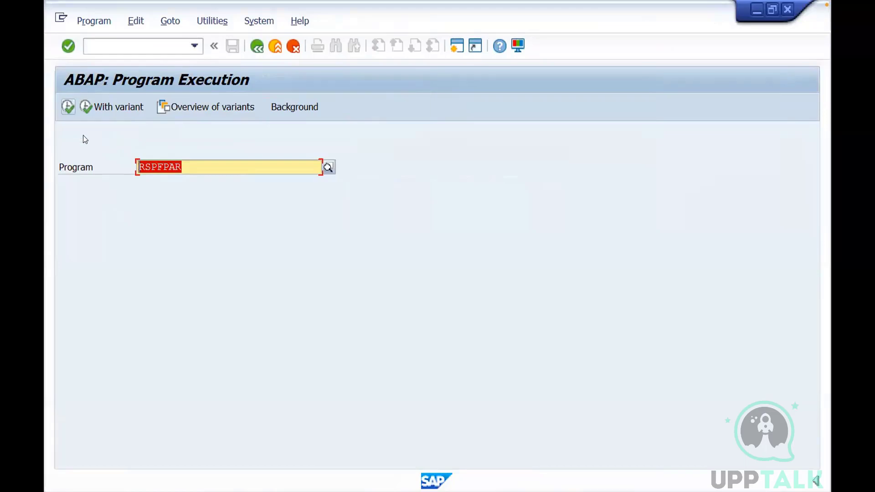
click(192, 167)
key(BackSpace)
key(BackSpace)
key(BackSpace)
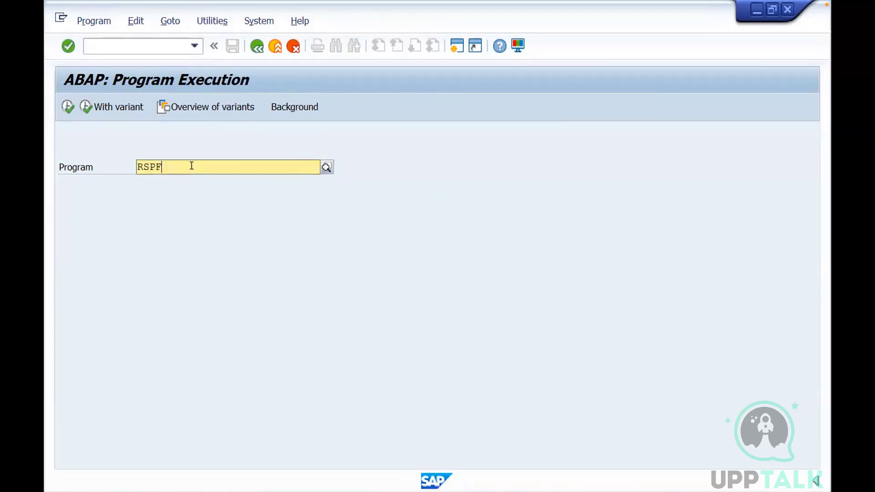
key(BackSpace)
key(BackSpace)
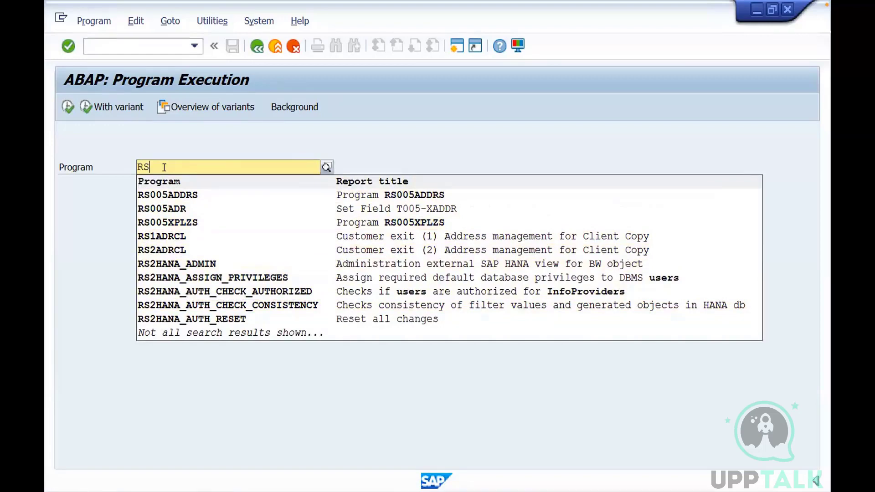
text(pf)
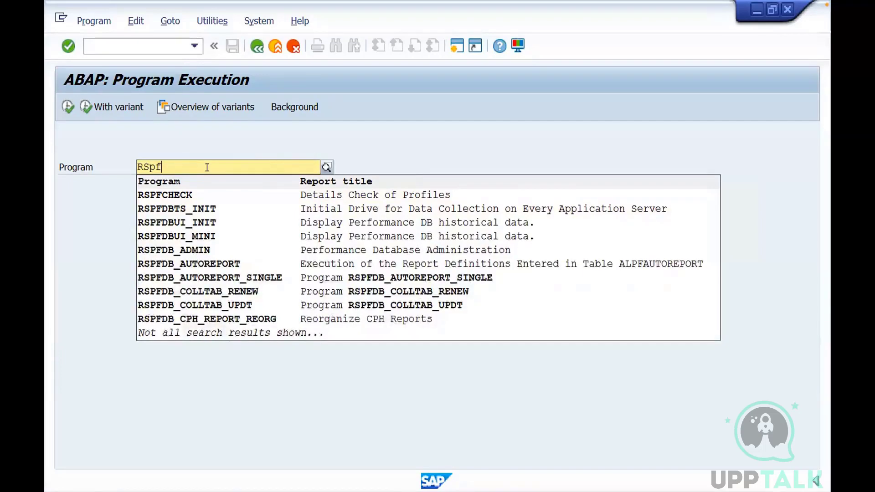
text(par)
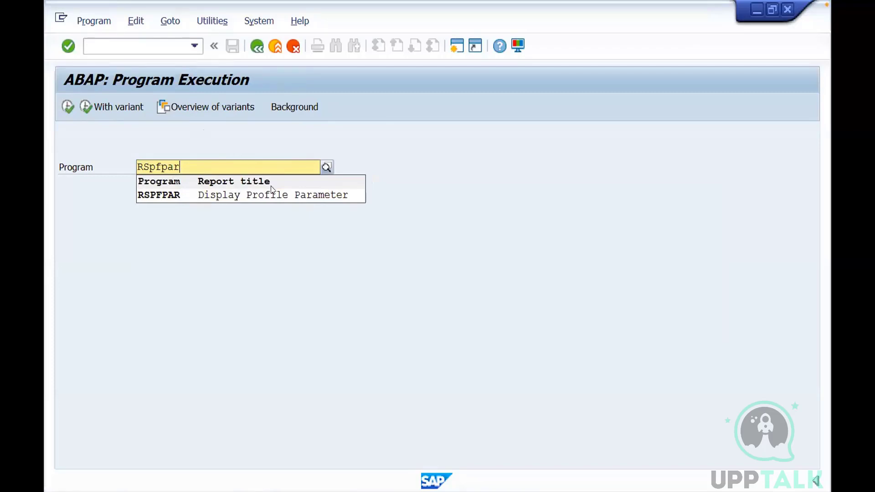
key(Down)
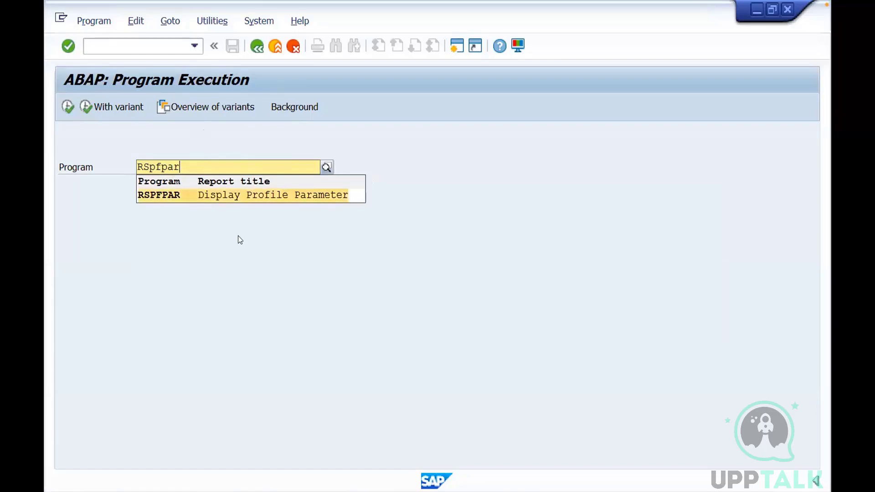
click(176, 196)
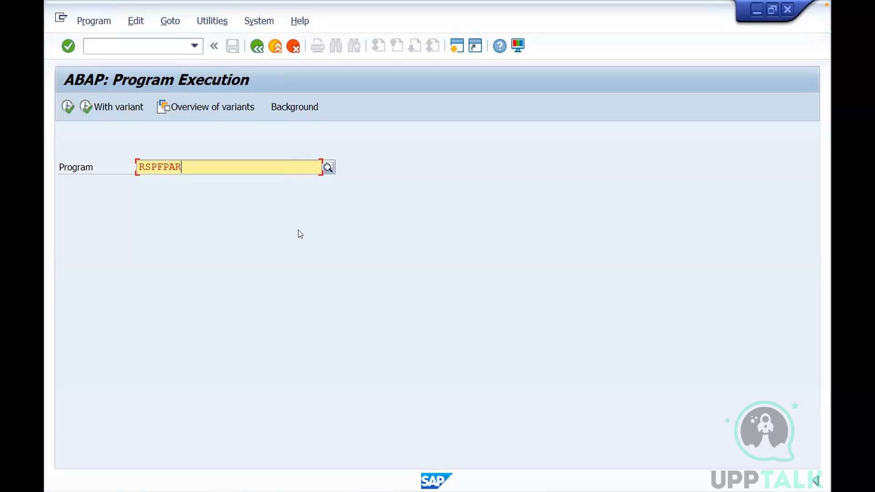
Look up the program suggestions for names starting with Rsusr, and clear the program name
key(BackSpace)
key(BackSpace)
key(BackSpace)
key(BackSpace)
key(BackSpace)
key(BackSpace)
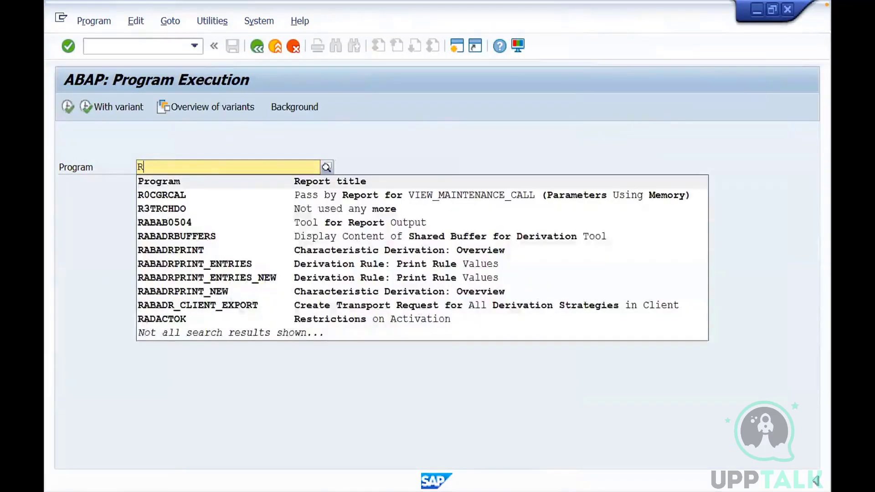
text(sus)
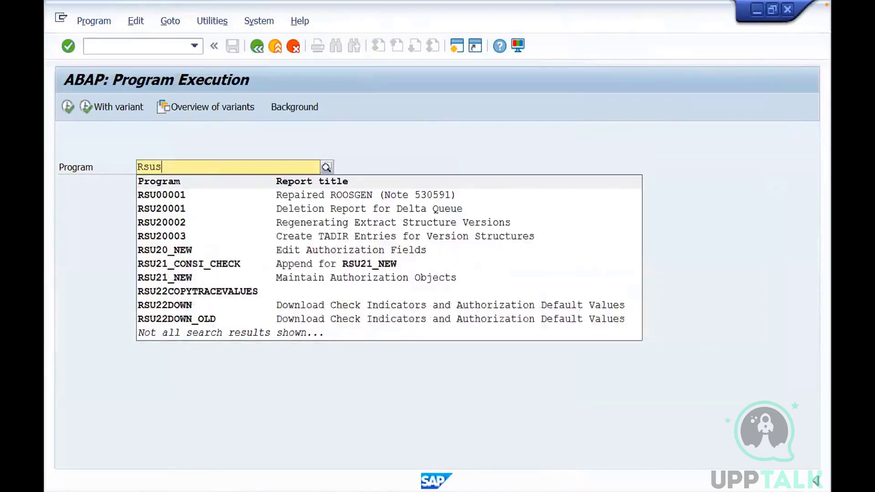
text(r)
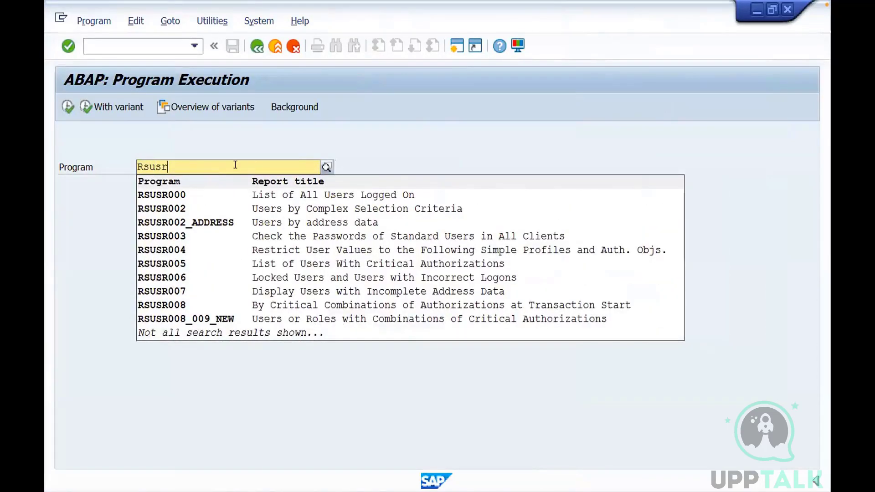
key(BackSpace)
key(BackSpace)
key(BackSpace)
key(BackSpace)
key(BackSpace)
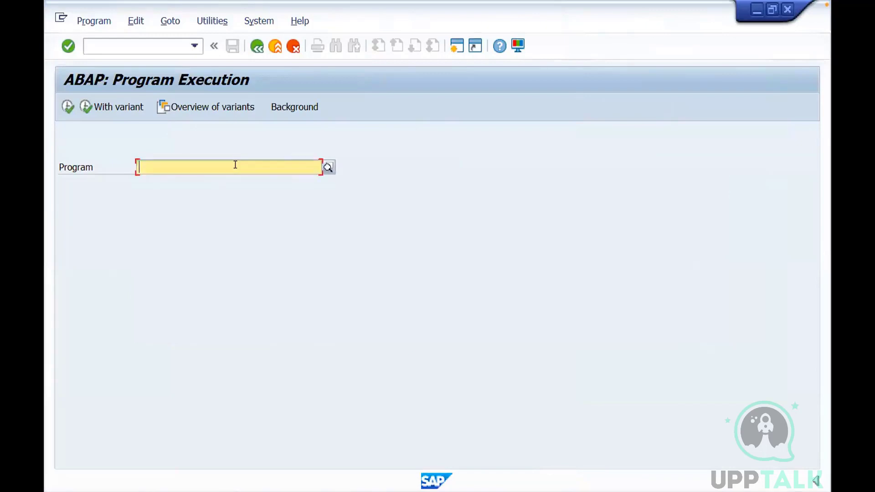
Open the value list of all programs without a filter, browse the entries, and close the list
click(328, 167)
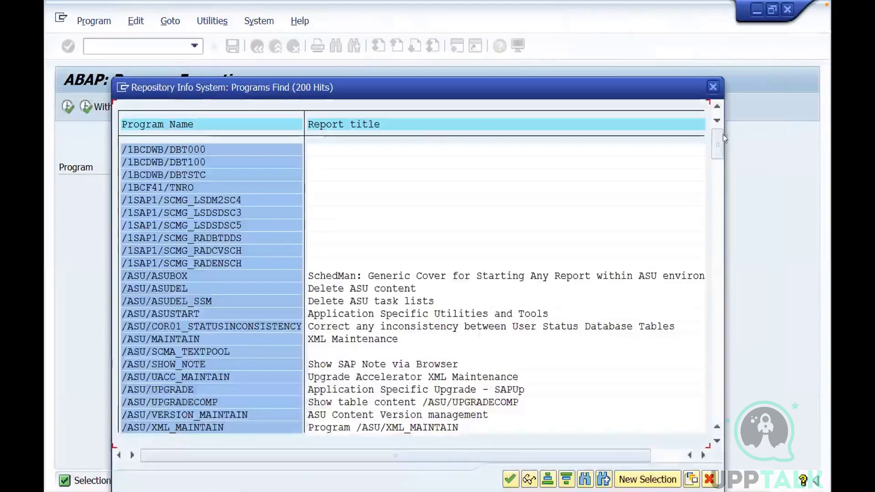
drag(719, 137, 719, 180)
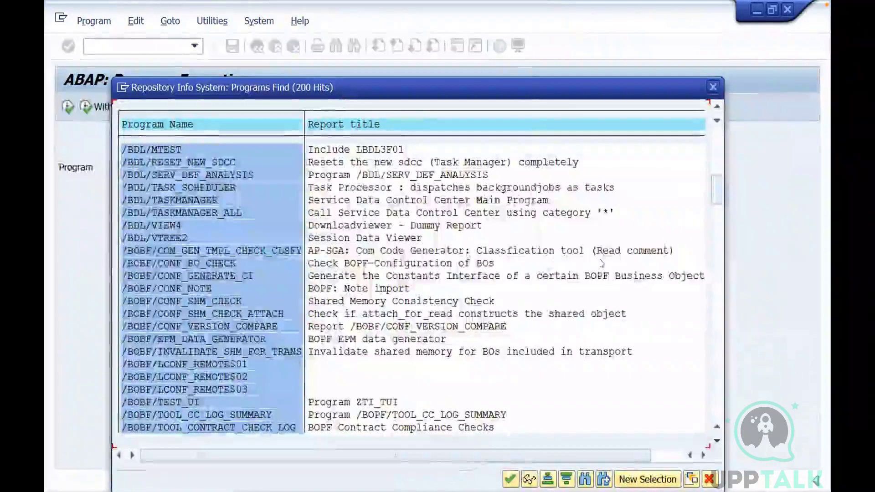
drag(714, 179, 716, 344)
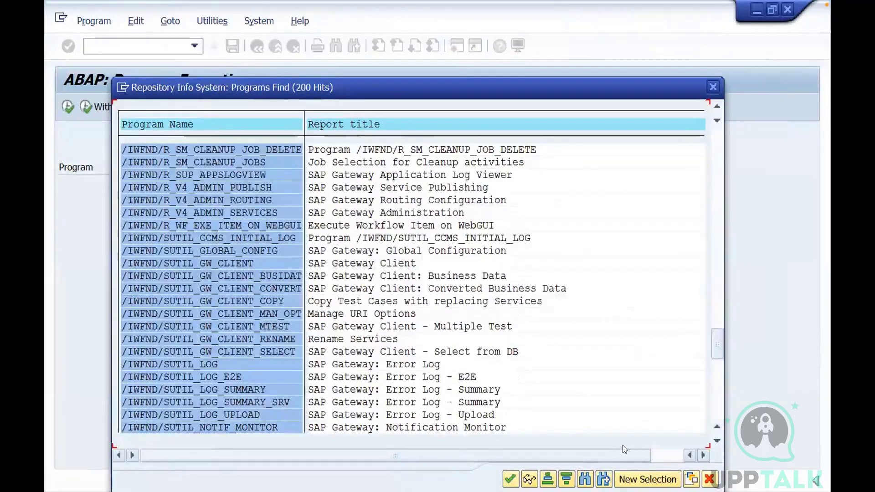
click(714, 84)
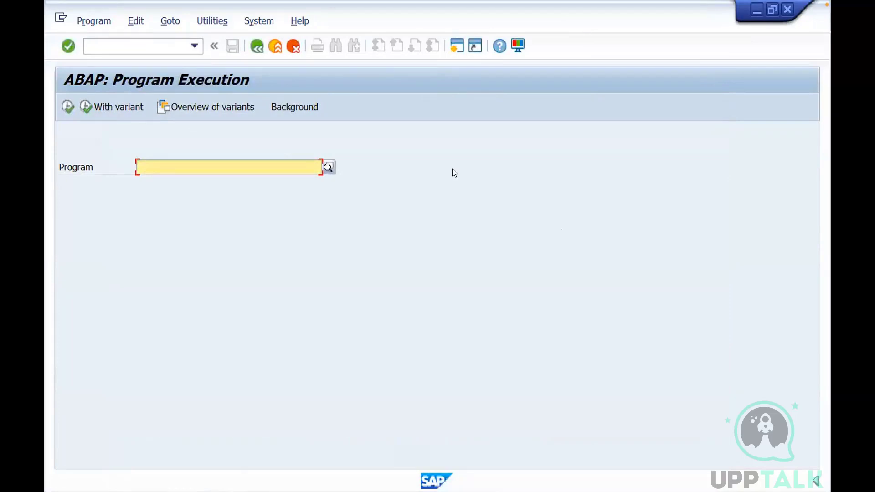
Reopen transaction SA38 from SAP Easy Access, try to execute * as the program, and clear the program name
click(257, 46)
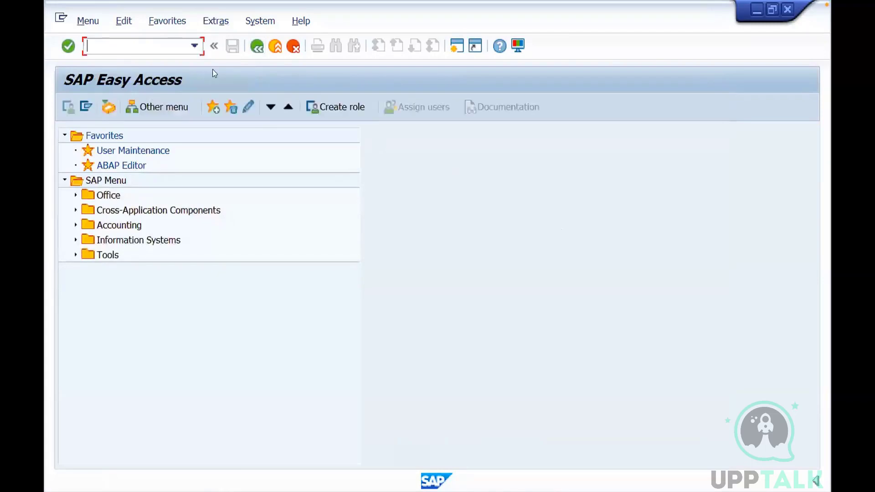
text(sa38)
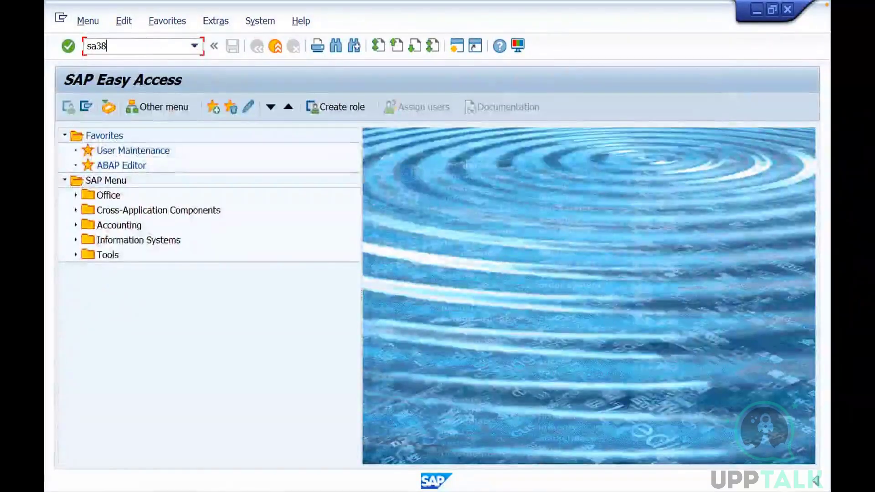
key(Return)
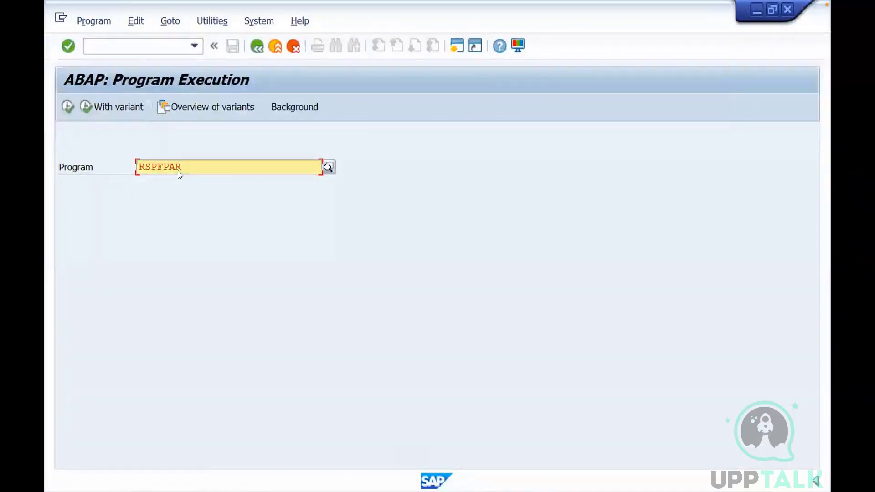
drag(180, 165, 136, 164)
key(BackSpace)
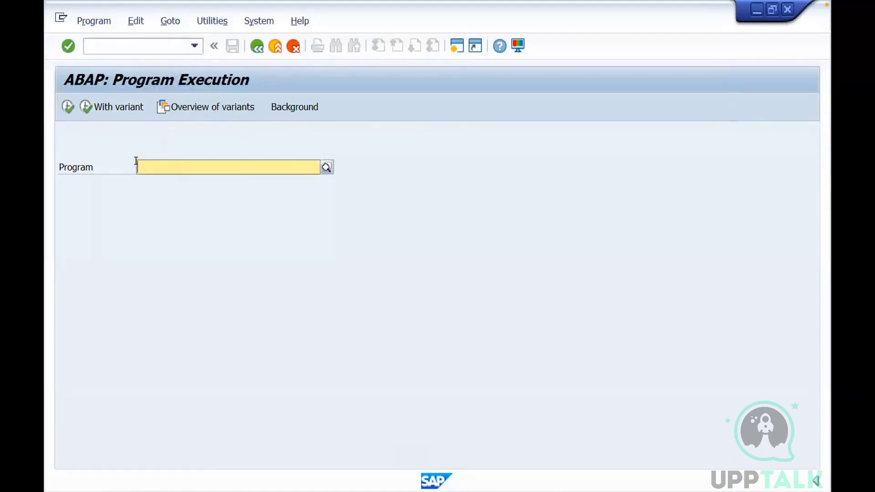
text(*)
click(68, 108)
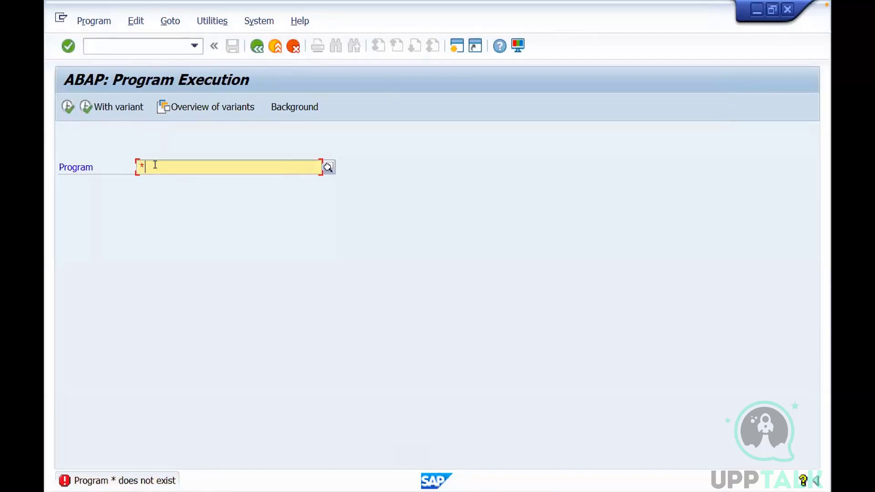
key(BackSpace)
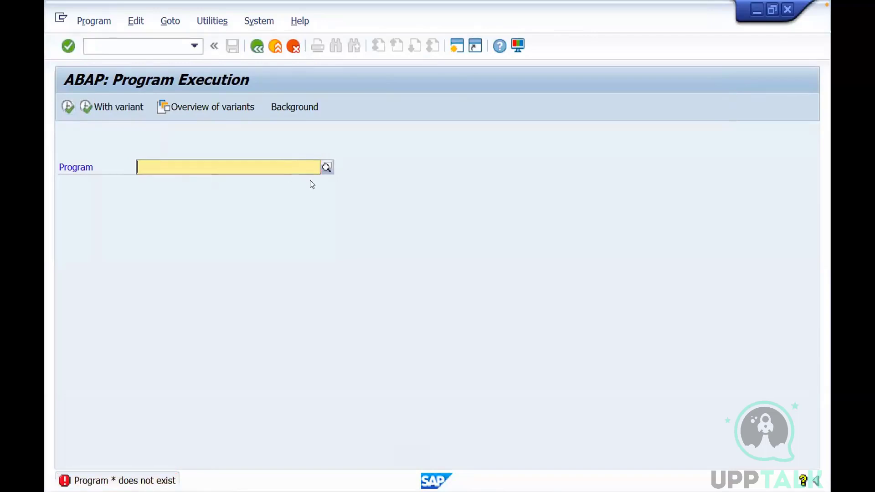
Reopen the unfiltered program value list, browse further down to the /IWFND and /IWWRK programs, and close it
click(327, 168)
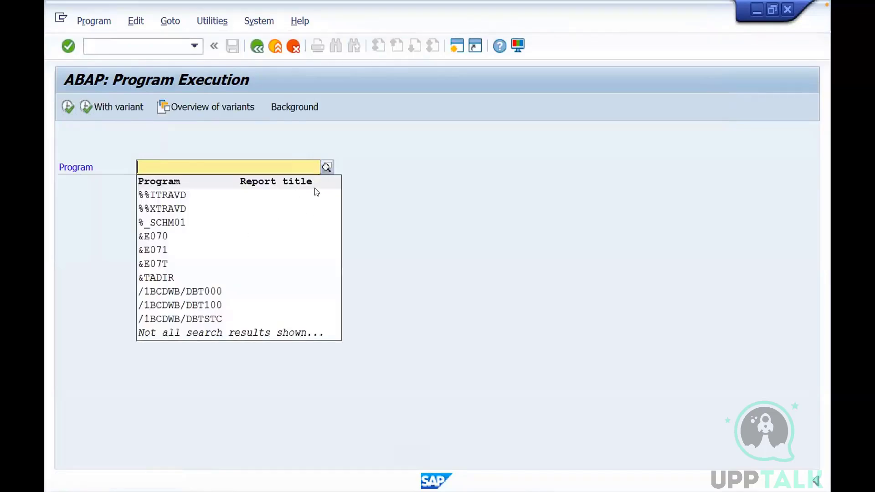
click(328, 167)
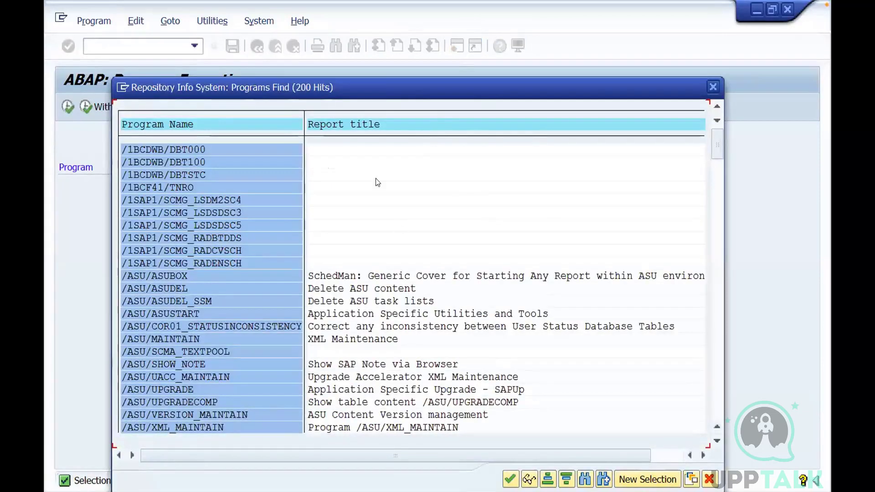
drag(718, 141, 717, 179)
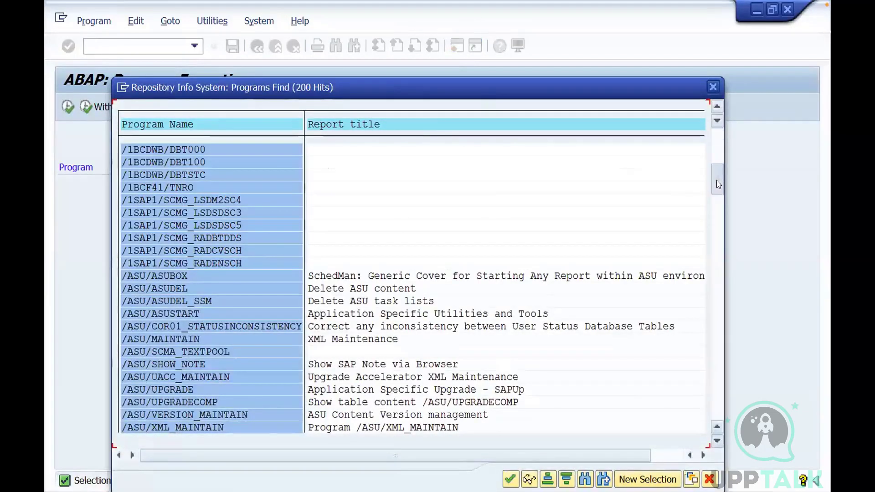
drag(714, 287, 718, 389)
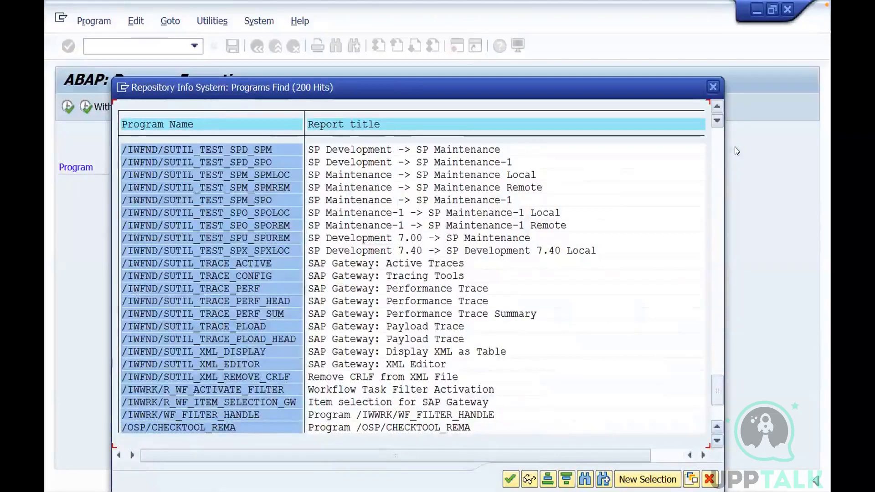
click(713, 87)
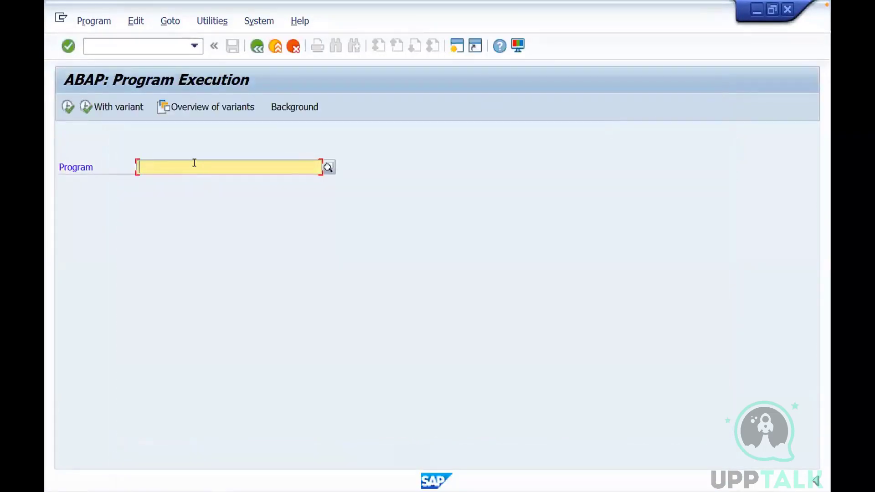
Execute program RSUSR200 in SA38 with its default selection criteria
text(rsusr)
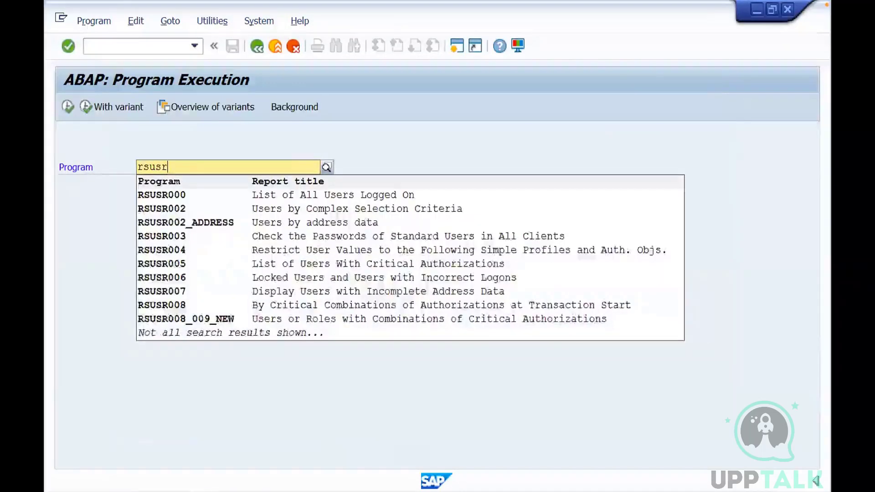
text(200)
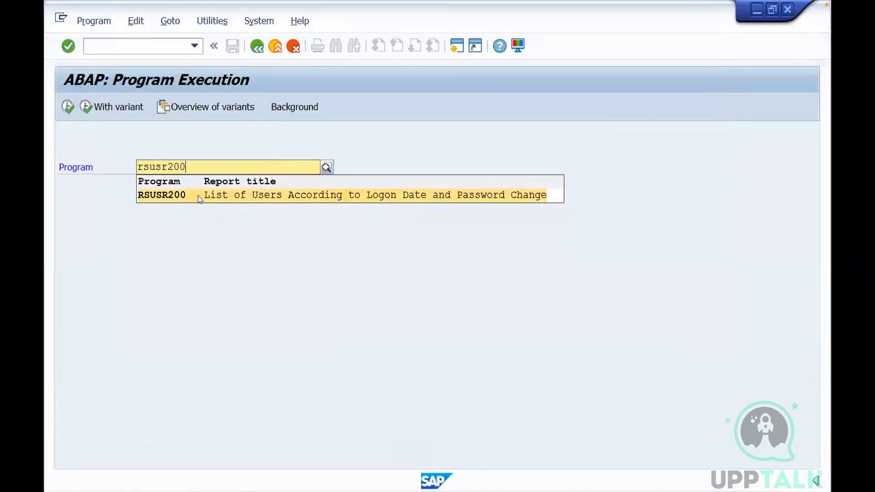
click(199, 196)
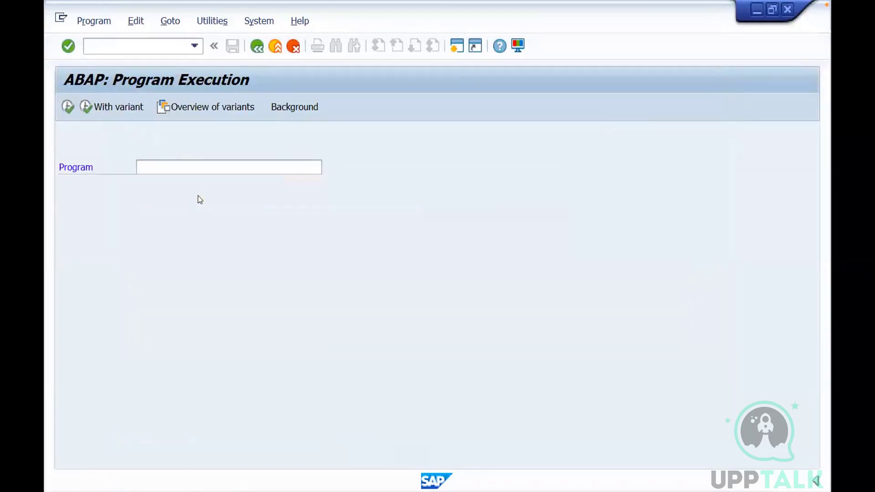
click(69, 106)
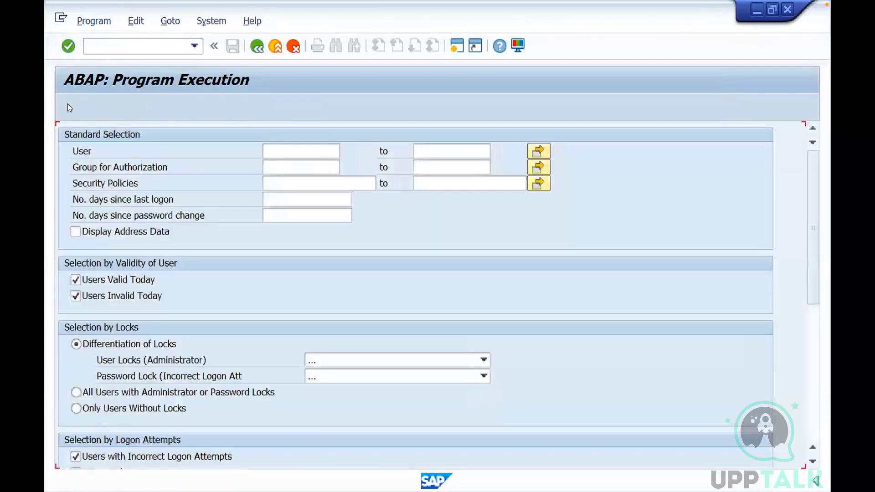
click(69, 107)
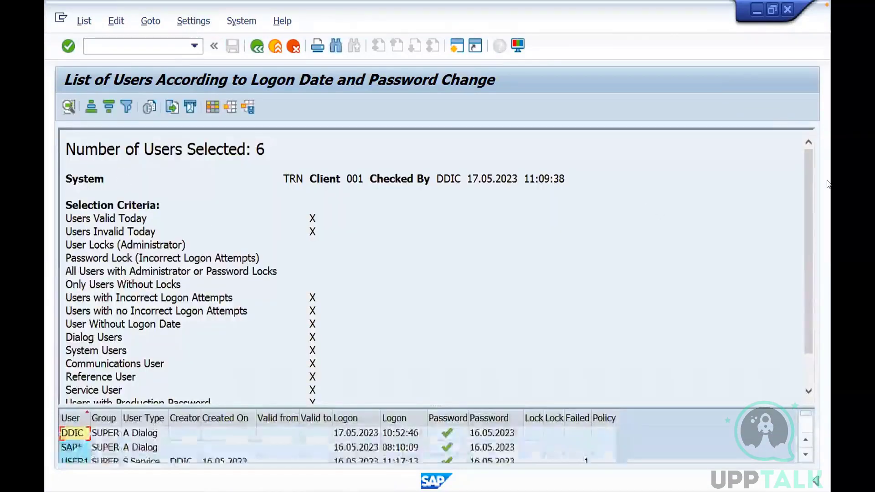
Review the selection criteria in the RSUSR200 result, enlarge the user list area, and return to SAP Easy Access
scroll(701, 390, down, 1)
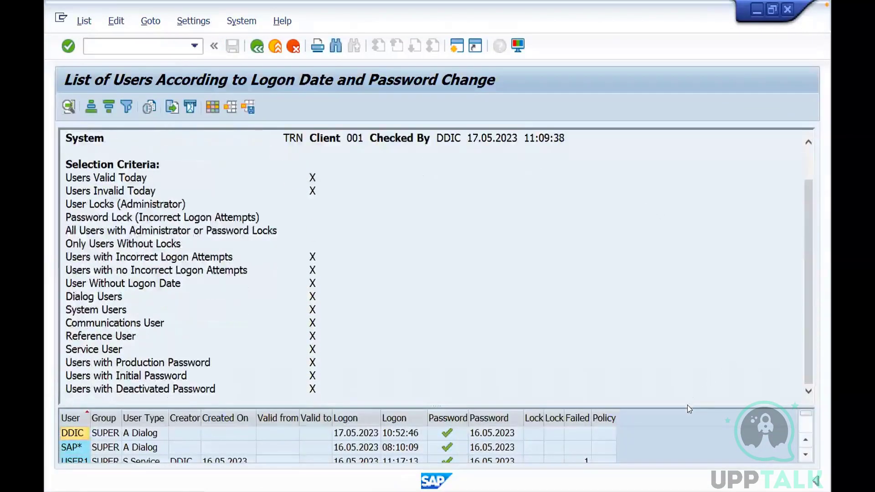
drag(685, 402, 683, 258)
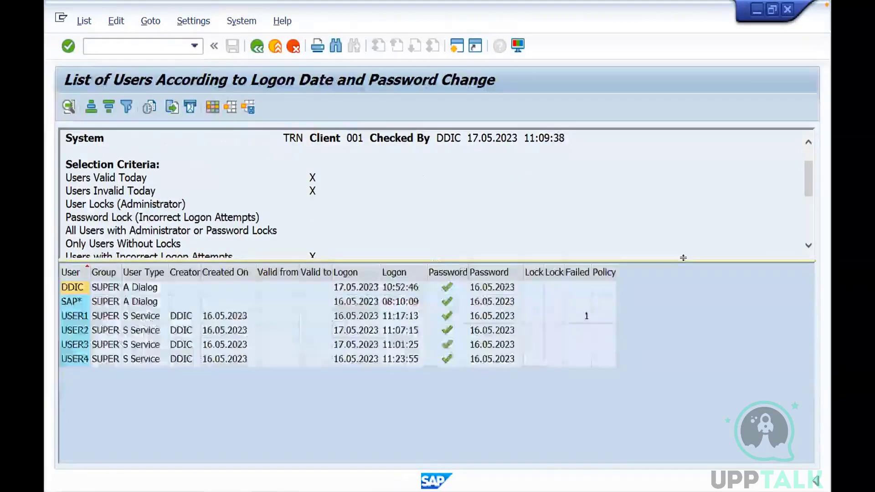
click(274, 47)
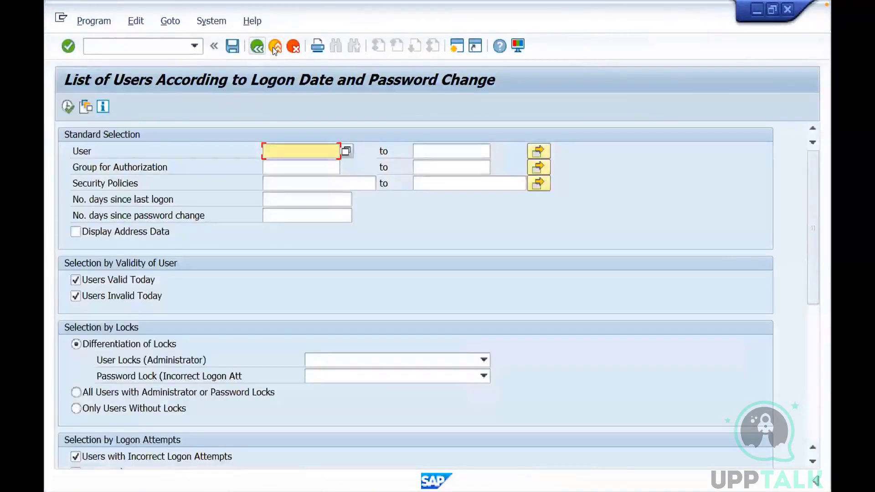
click(274, 47)
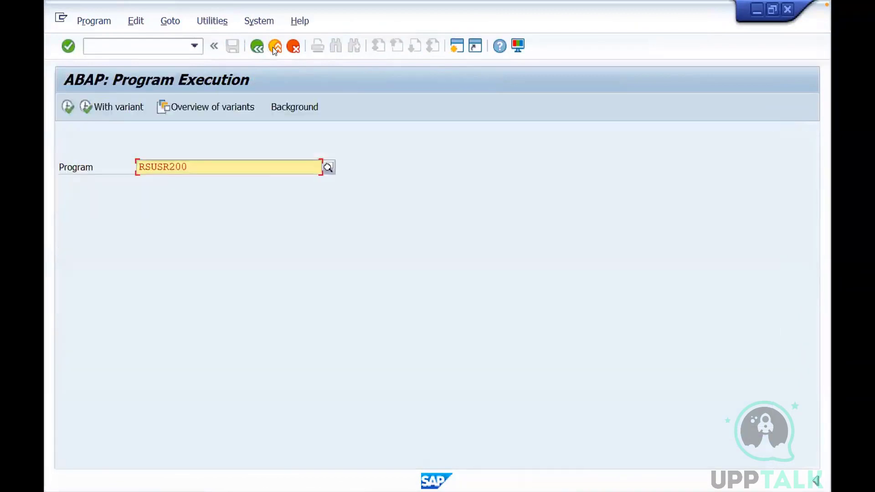
click(276, 45)
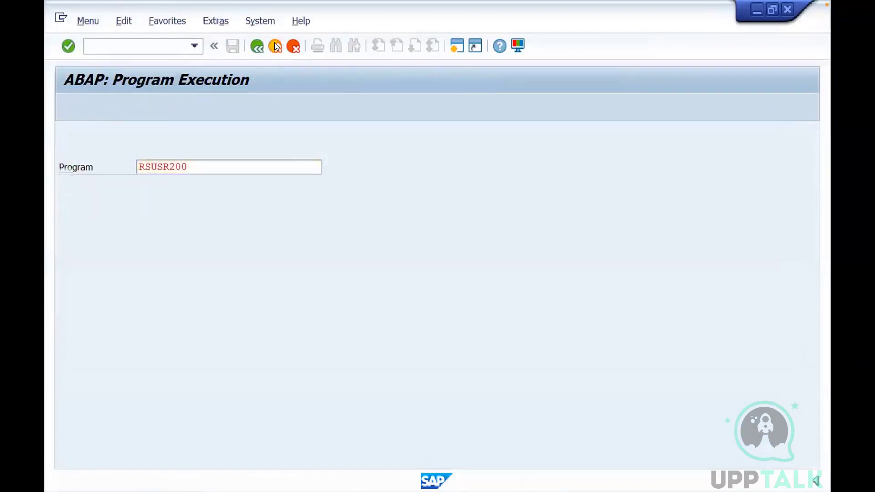
Start transaction SE16 and open the selection screen for table TRDIR
text(se)
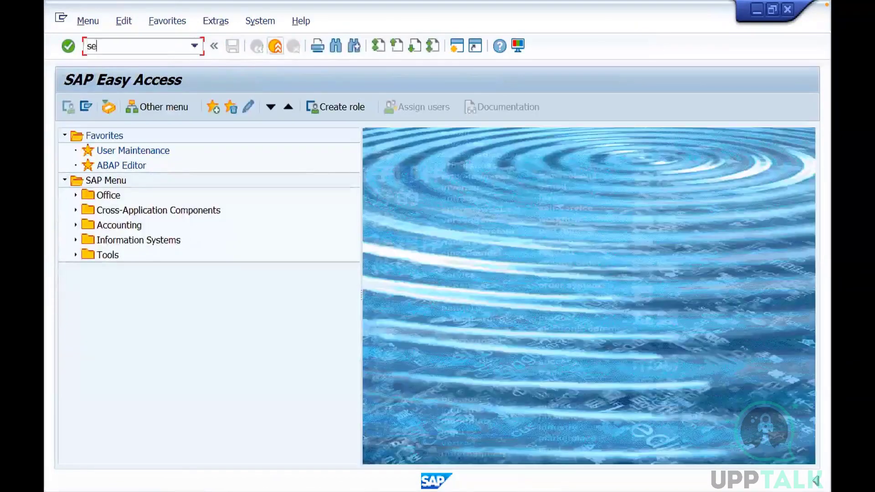
text(16)
key(Return)
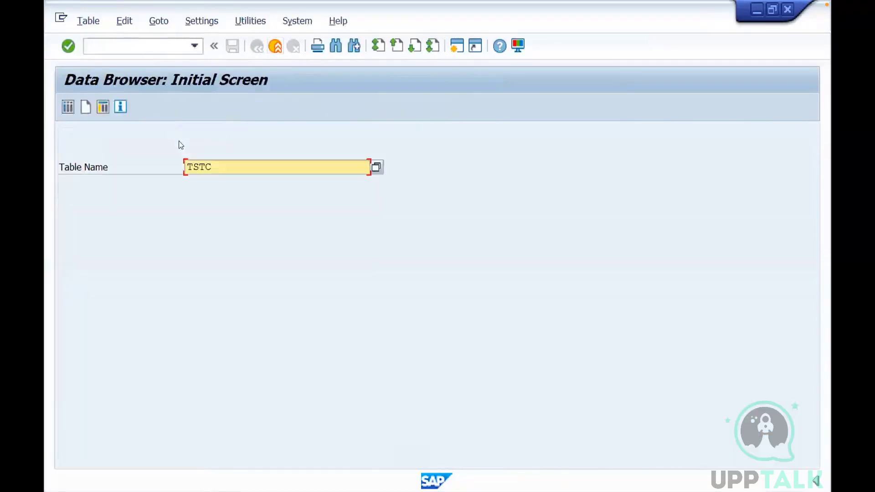
drag(215, 161, 182, 163)
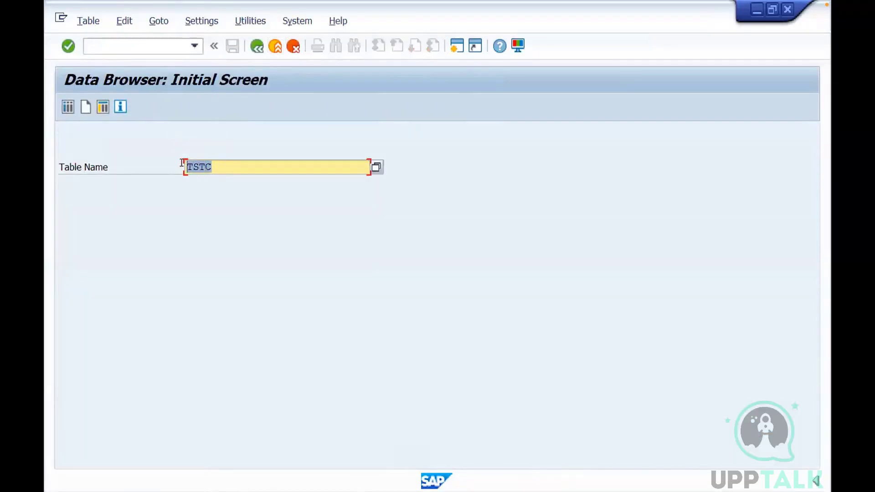
text(TRDIR)
click(64, 107)
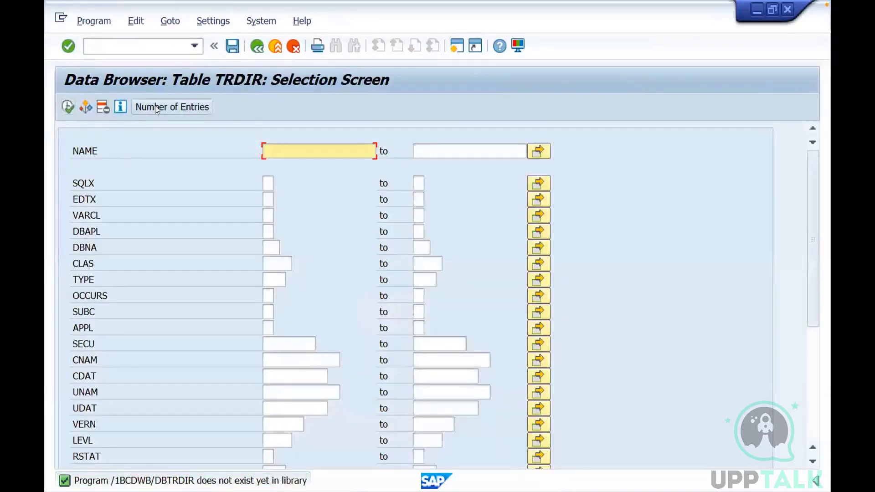
Check the number of entries in table TRDIR without a filter, and browse the entries whose NAME matches RS*
click(155, 107)
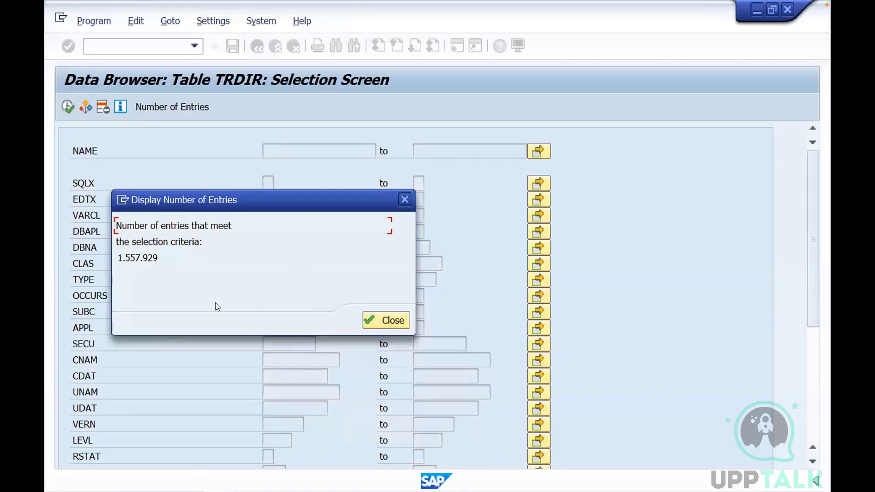
click(405, 200)
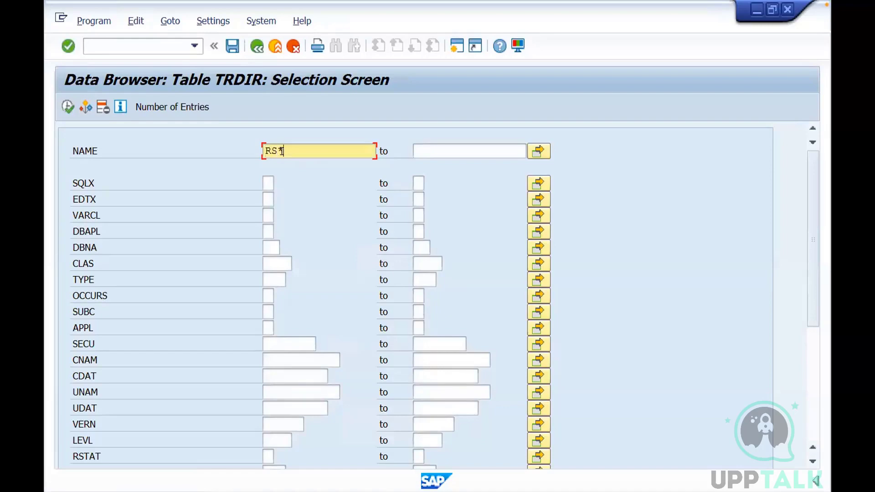
click(68, 107)
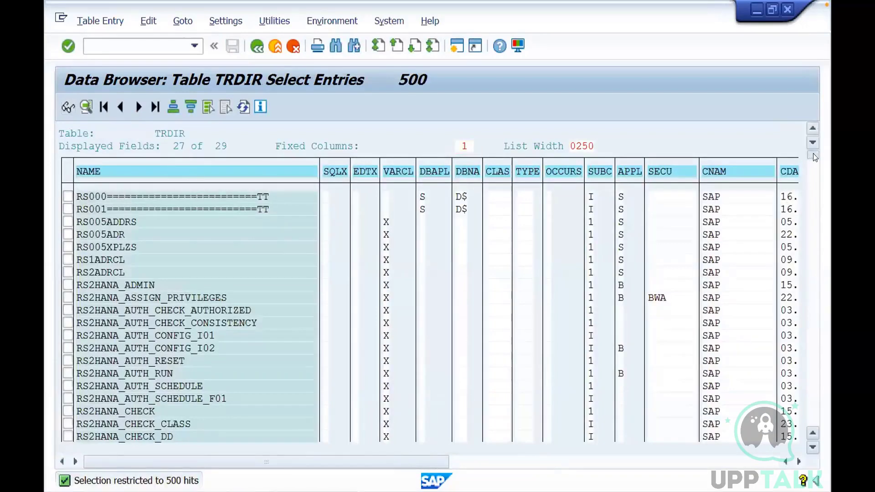
drag(813, 171, 813, 135)
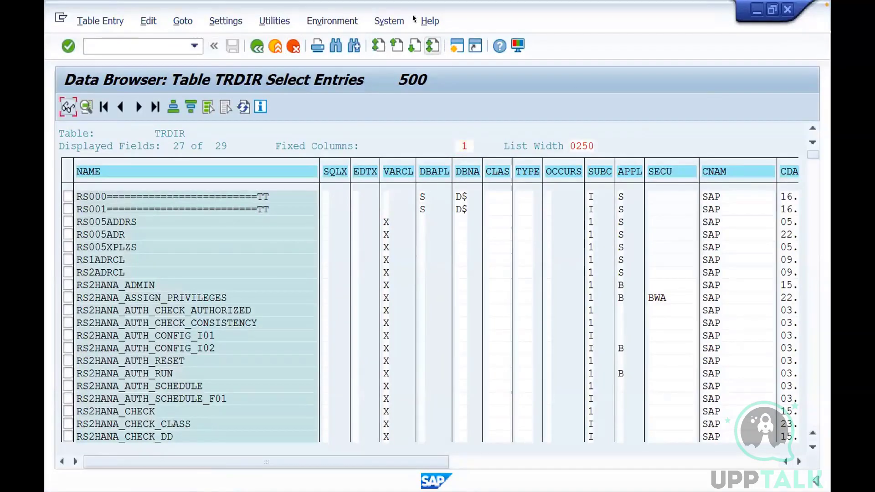
Find the option to save the TRDIR list to a local file, choose the unconverted format, cancel the export and leave the list
click(269, 25)
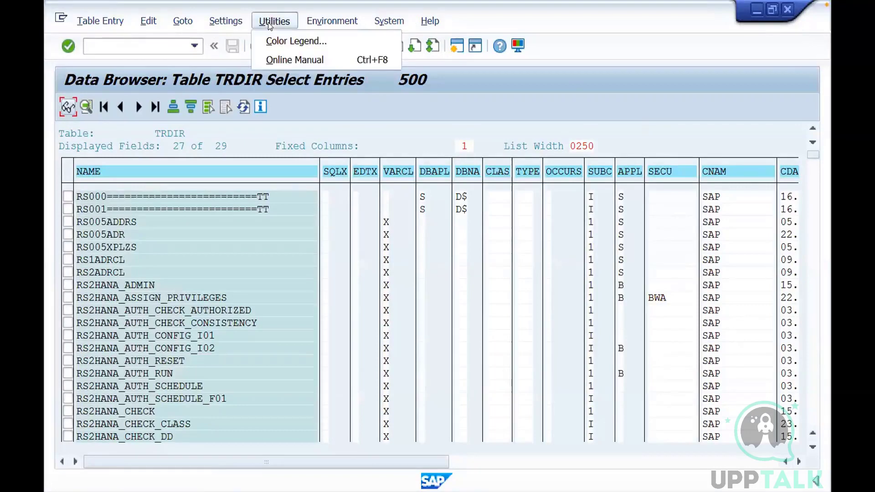
mouse_move(234, 24)
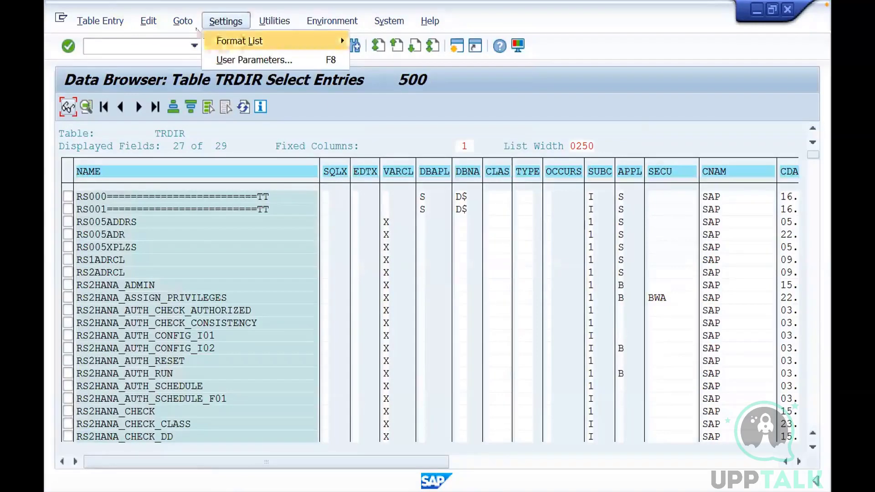
click(184, 22)
mouse_move(152, 22)
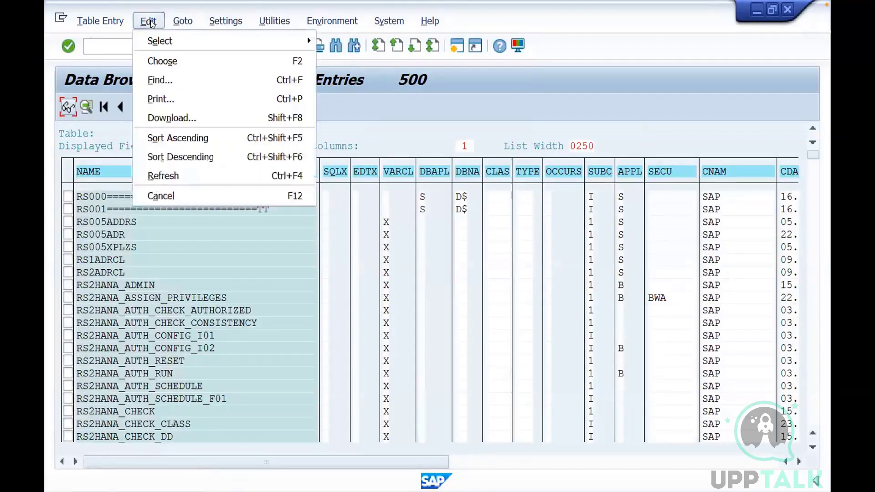
mouse_move(169, 37)
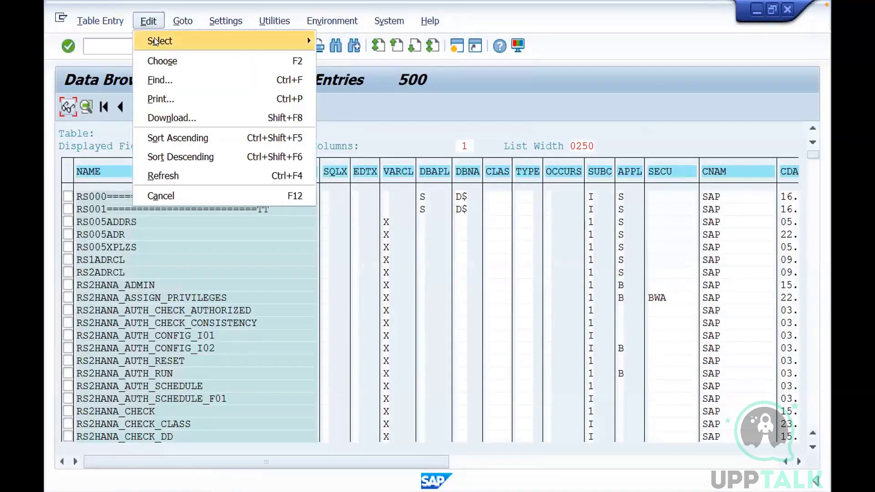
mouse_move(107, 25)
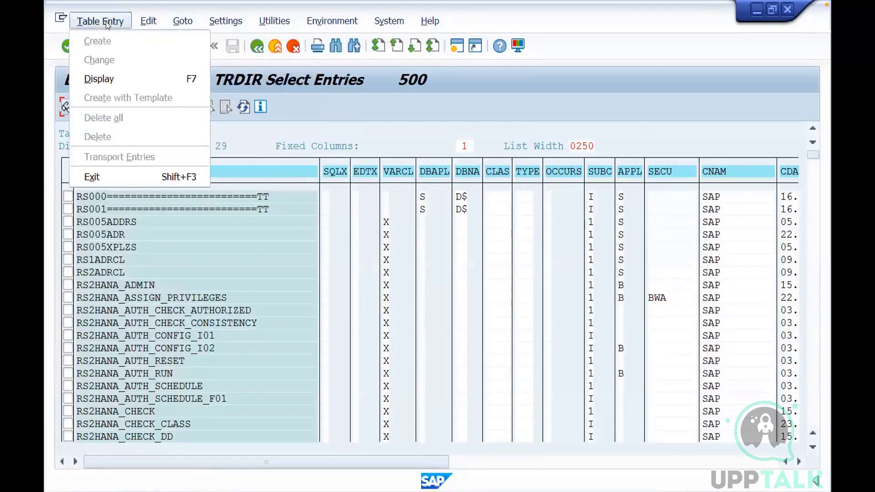
mouse_move(348, 24)
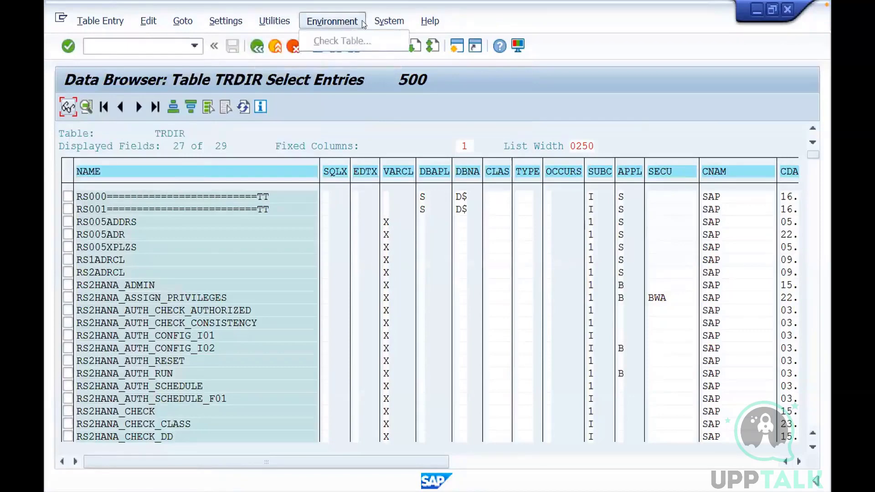
mouse_move(386, 25)
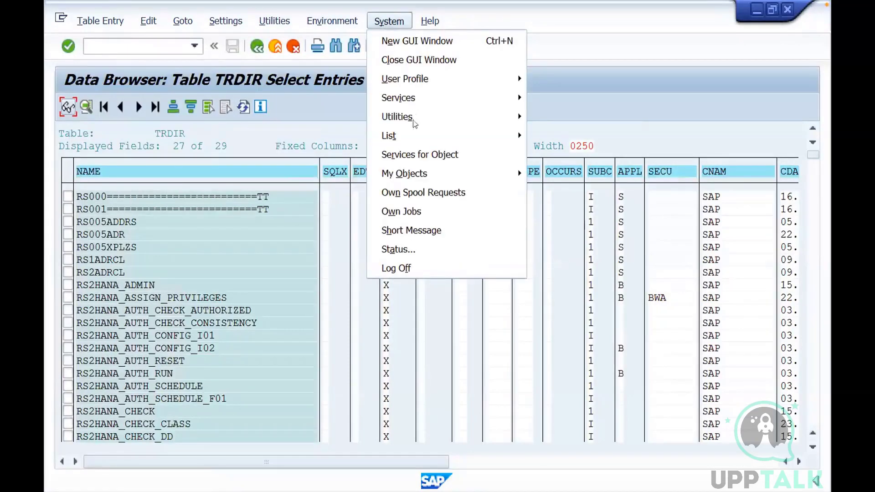
mouse_move(404, 138)
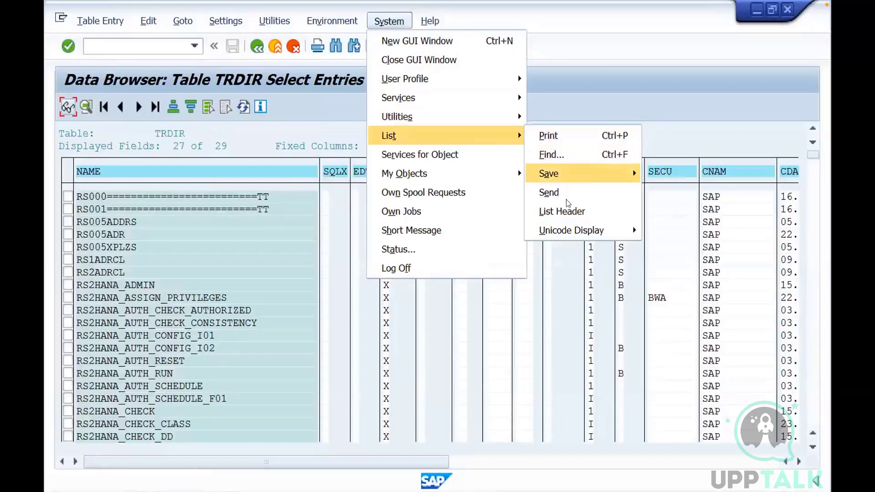
mouse_move(563, 175)
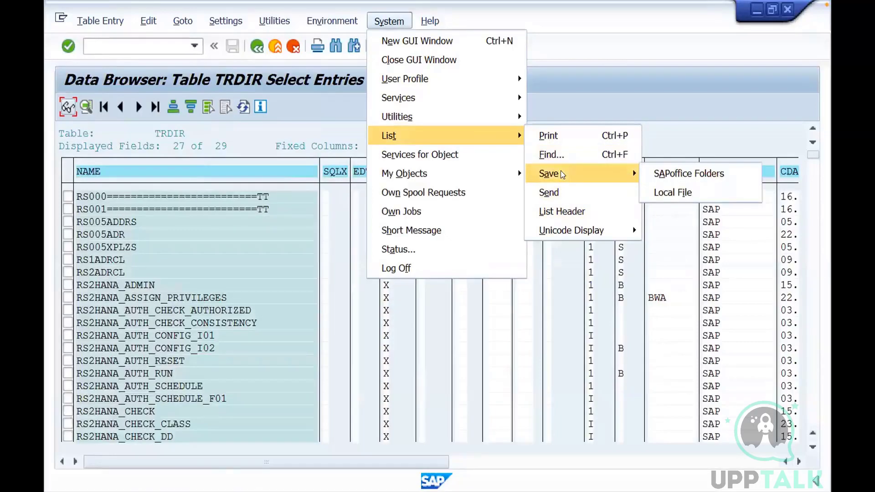
click(669, 197)
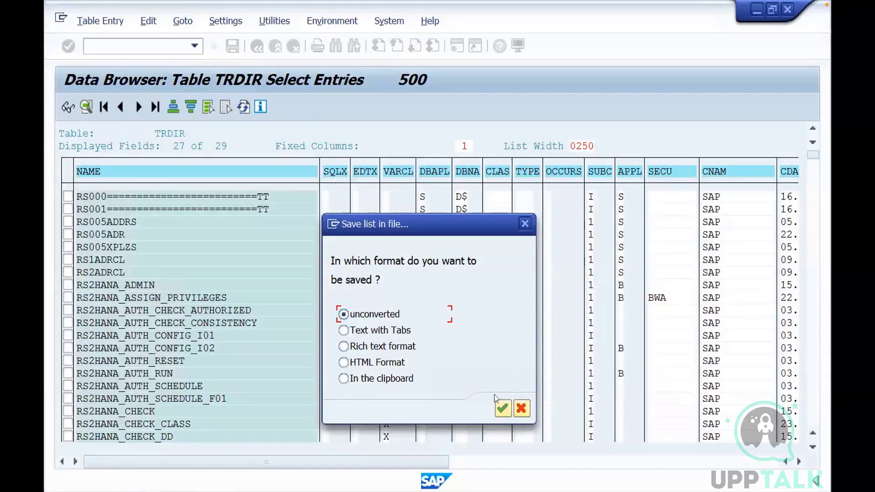
click(502, 409)
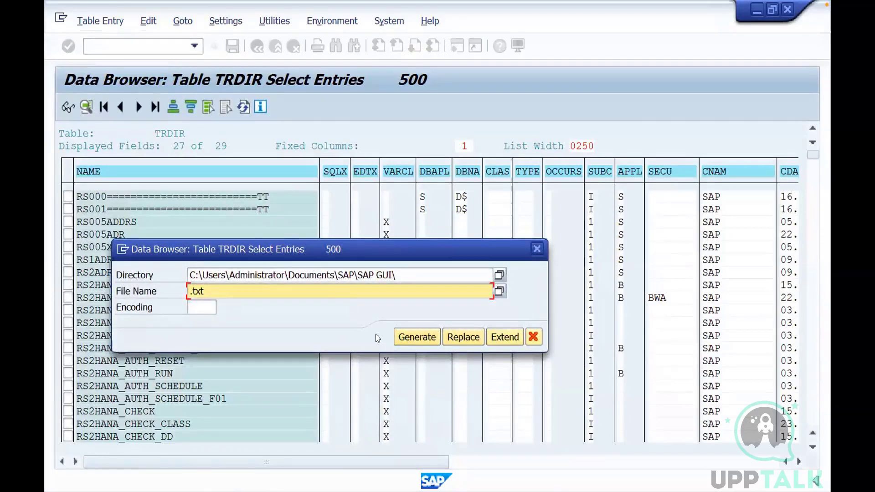
click(537, 249)
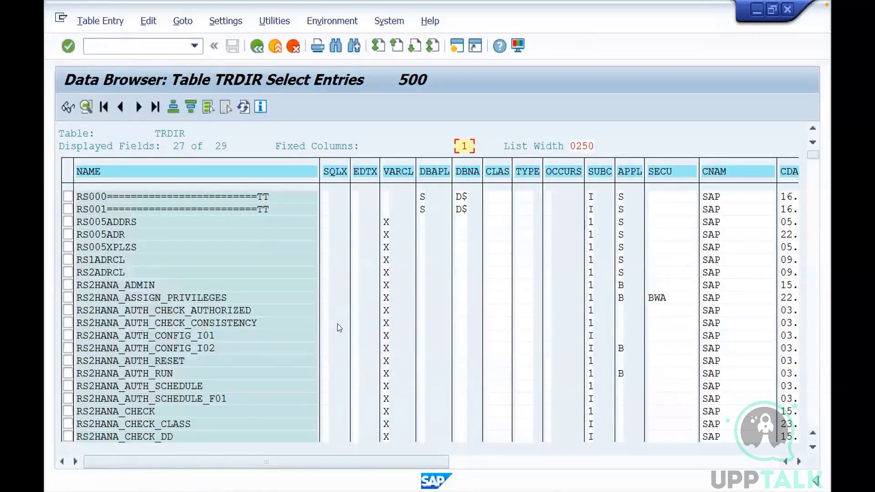
click(254, 47)
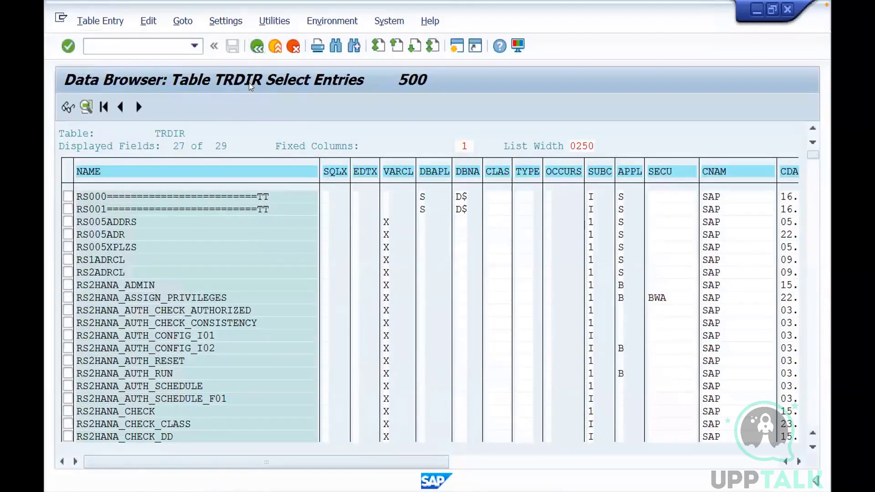
Switch to the training presentation and add the line "TRDIR table contain reports" below the SM50 note on the SAP GUI exercise slide
text(TR)
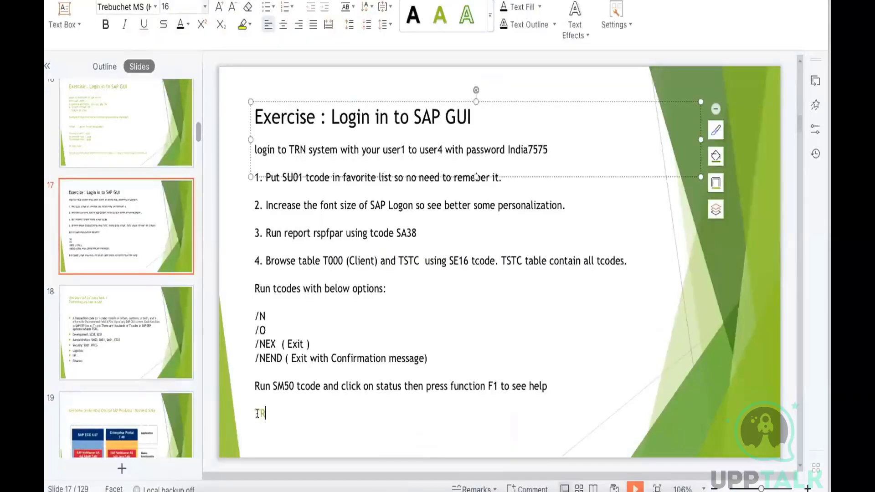
text(DIR table contain r)
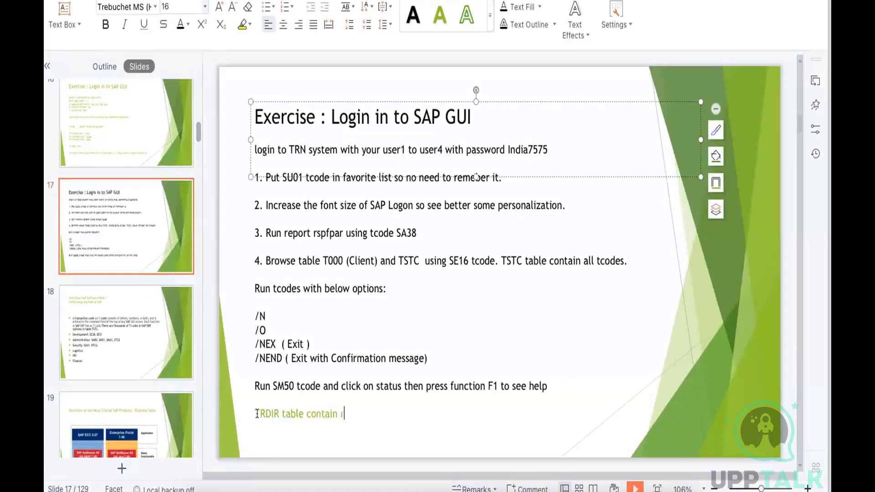
text(eports)
drag(449, 260, 463, 261)
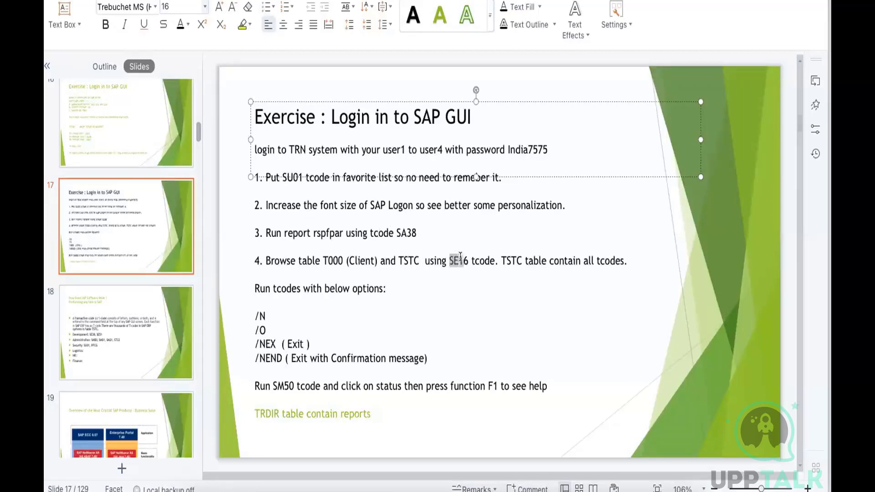
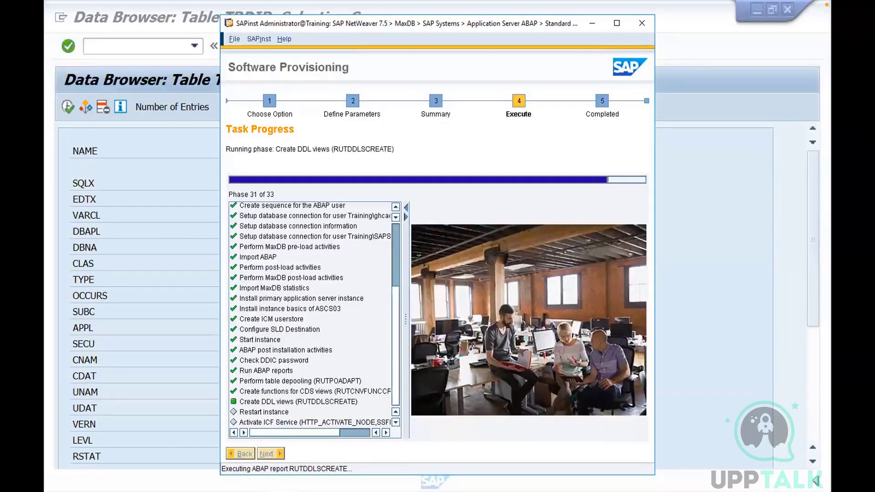
Switch to the SAP Management Console, enlarge its windows and review the start, stop and restart commands available for system TRN
click(195, 491)
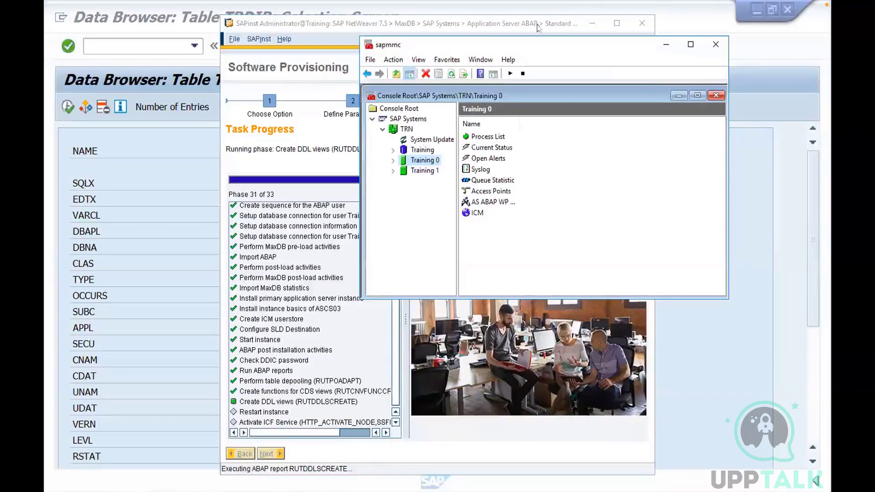
click(691, 45)
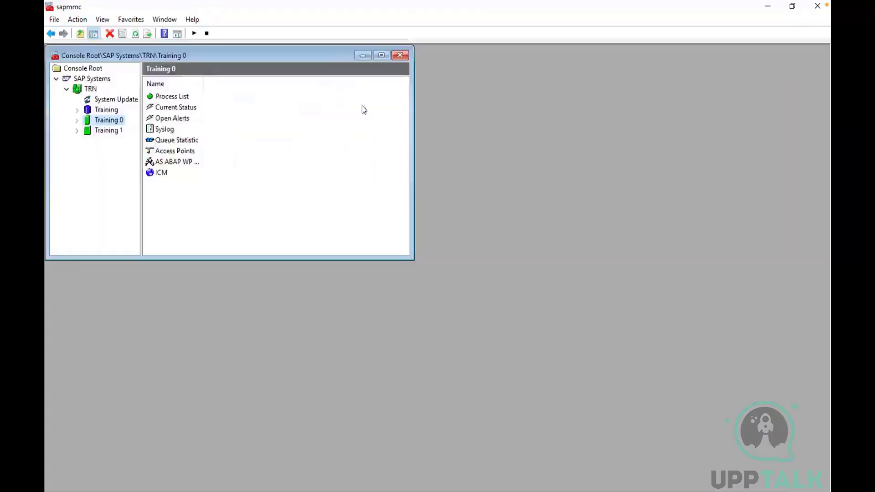
click(381, 55)
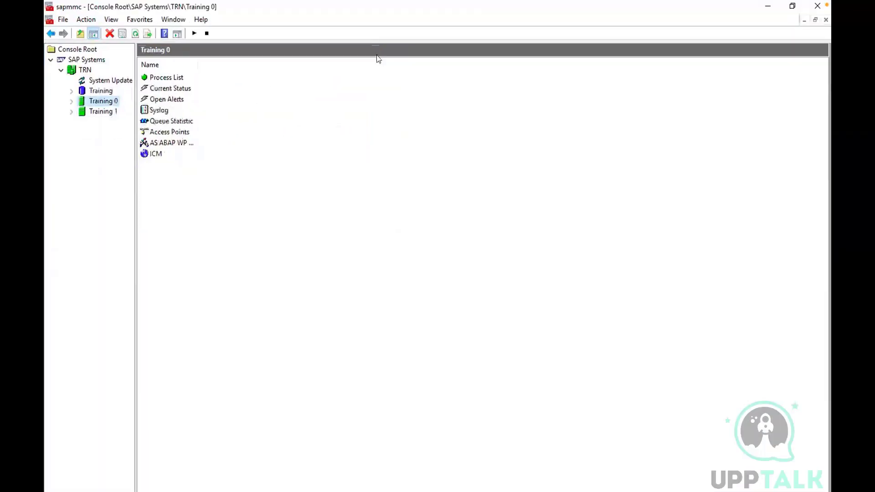
click(84, 70)
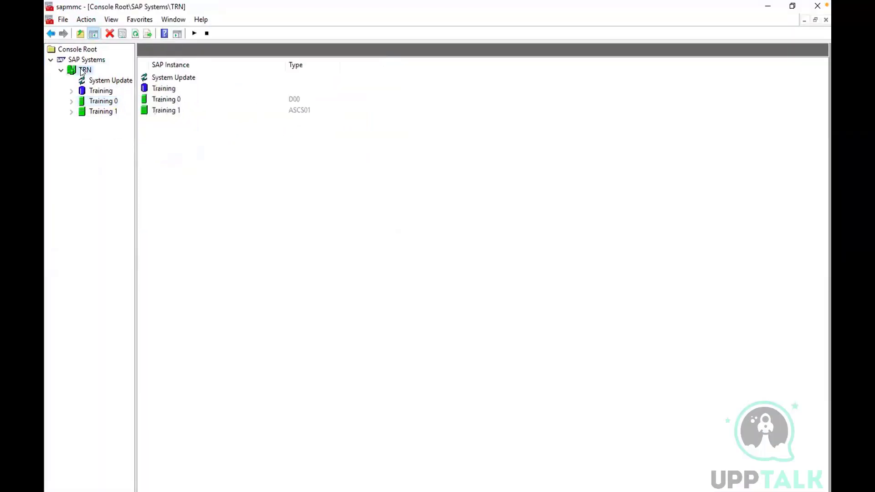
right_click(82, 72)
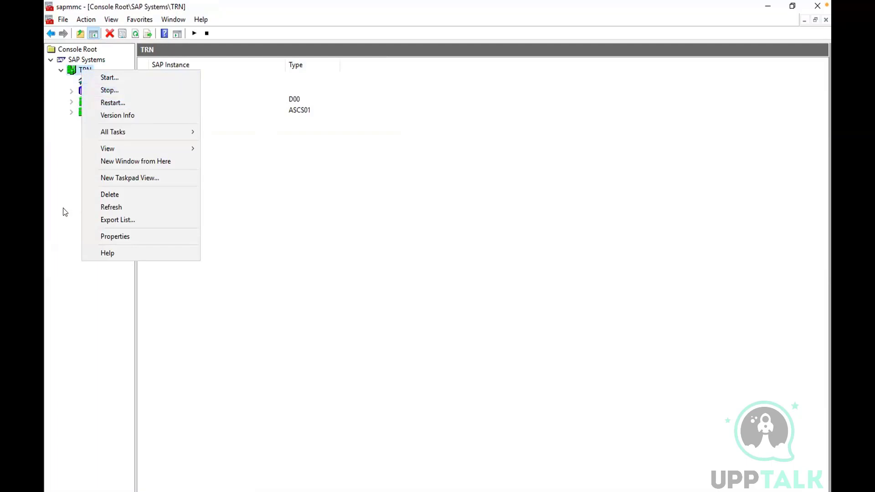
click(59, 170)
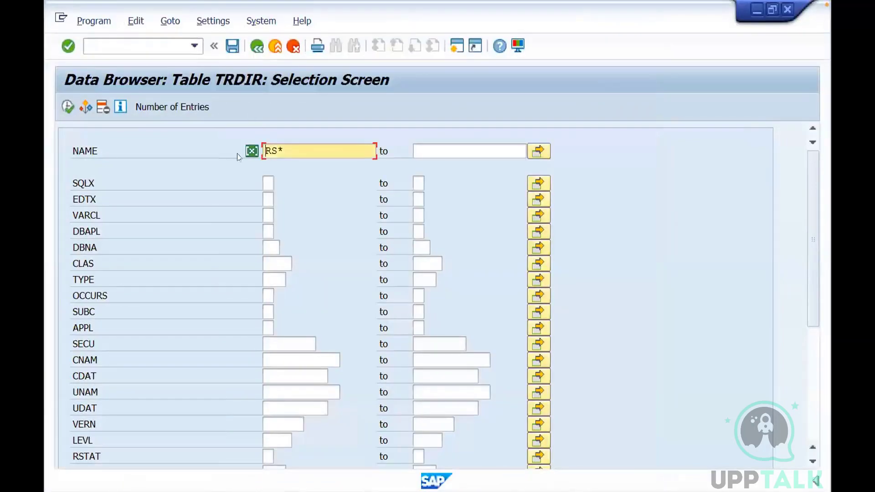
Return to SAP GUI, leave the TRDIR data browser and start transaction SM02
click(258, 47)
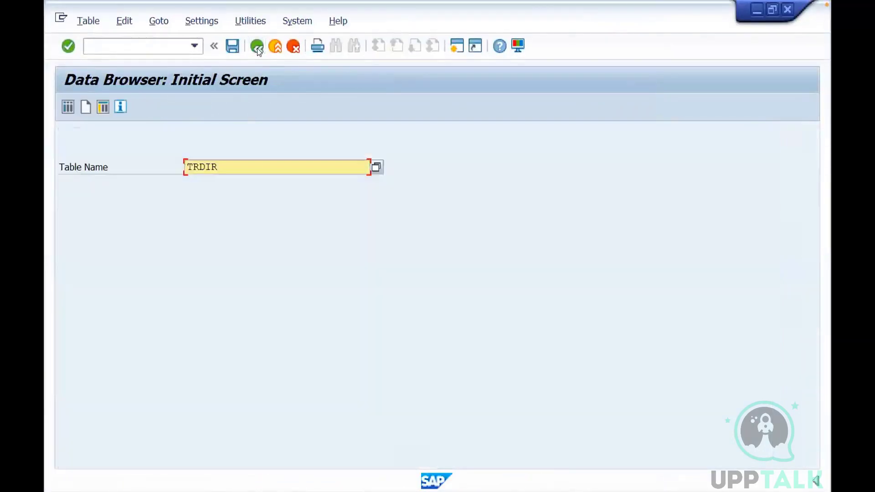
click(257, 47)
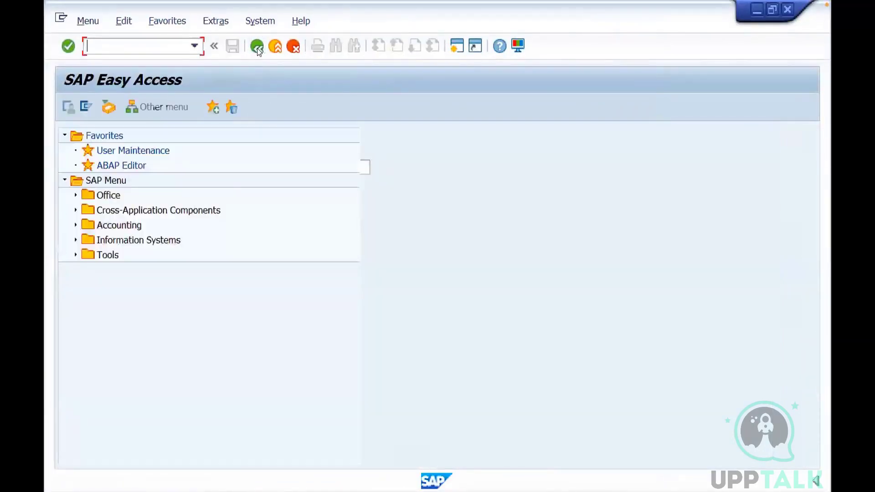
text(sm02)
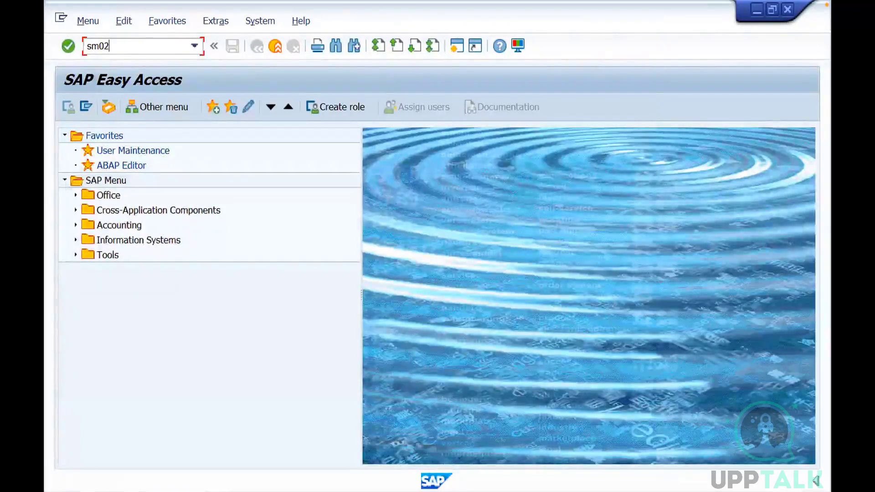
key(Return)
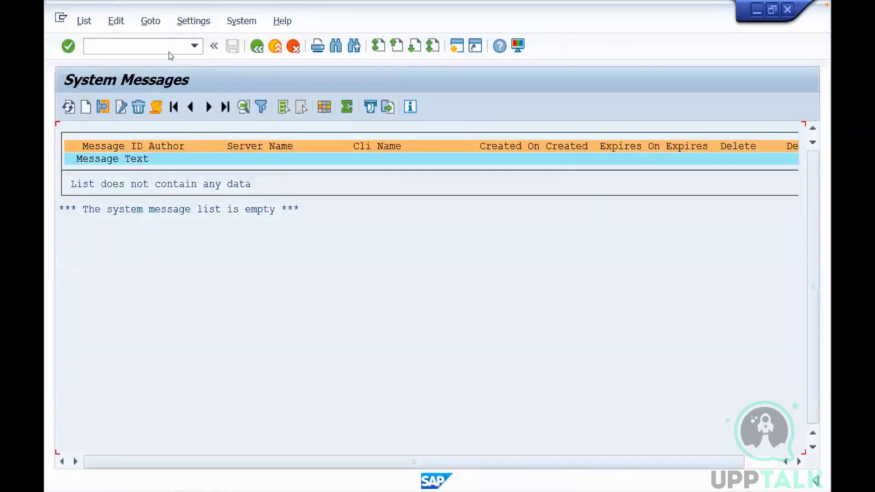
Create a system message with the text "Hi Friends, we are shutting down system in next 20 minutes.", keeping the default display and deletion dates
click(87, 107)
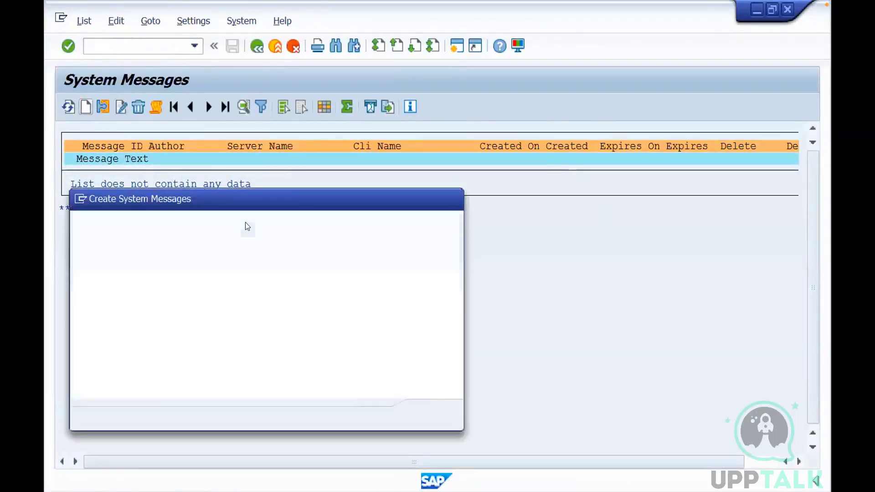
text(Hi )
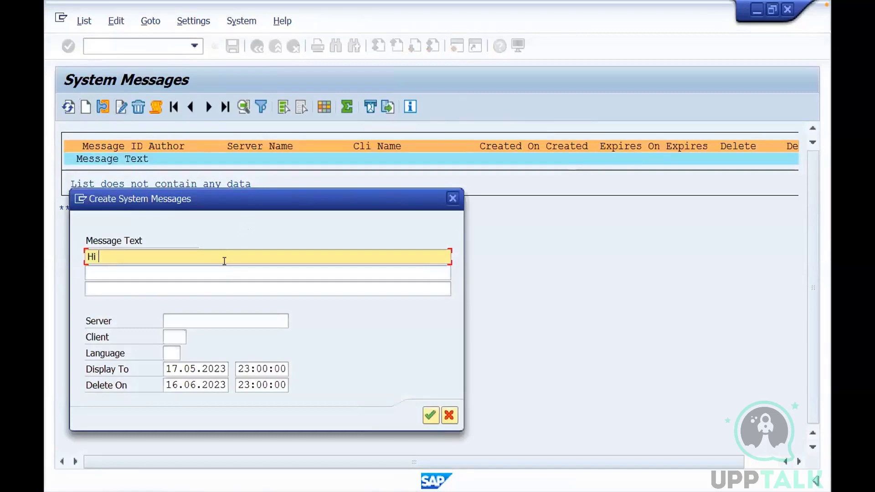
text(Friends, we are sh)
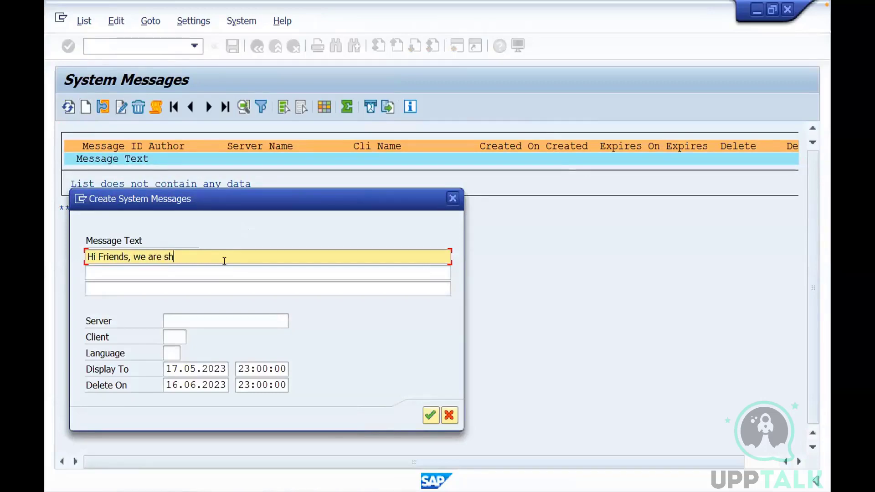
text(utting down system)
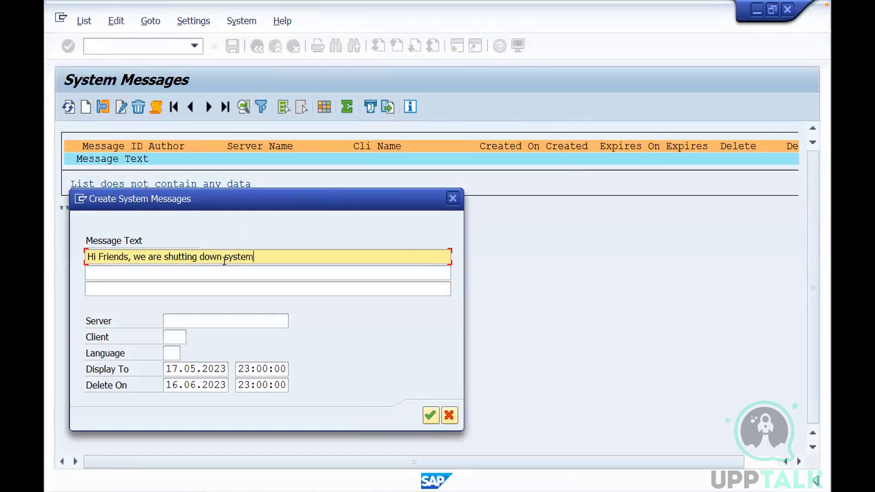
text( in next 20 minutes )
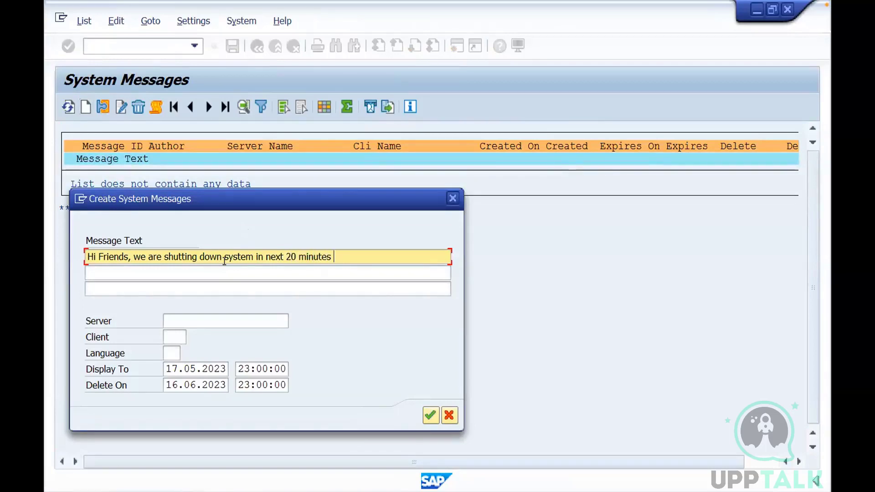
text(a)
key(BackSpace)
text(1)
key(BackSpace)
key(BackSpace)
text(.)
click(430, 413)
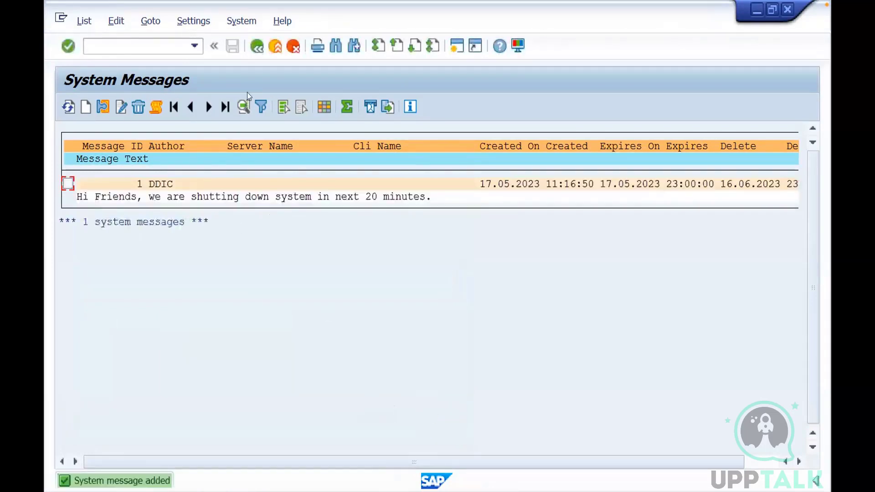
Leave the System Messages list for the SAP Easy Access screen and dismiss the system message pop-ups
click(256, 46)
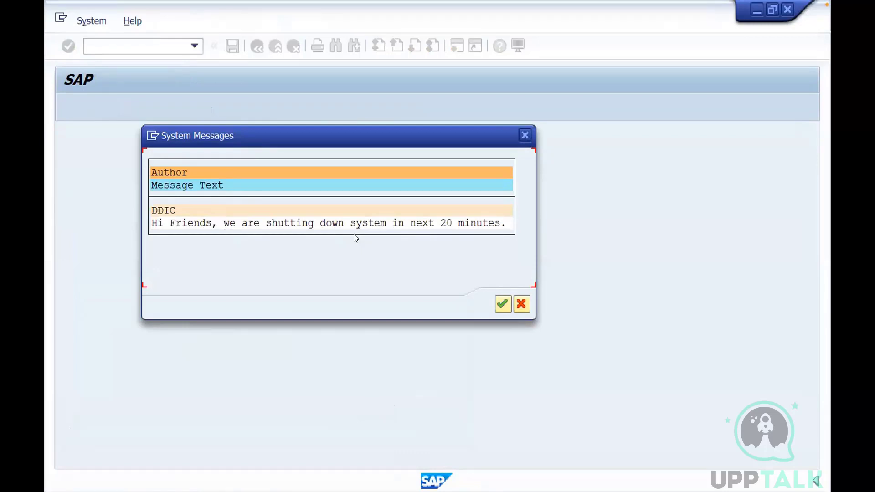
click(526, 139)
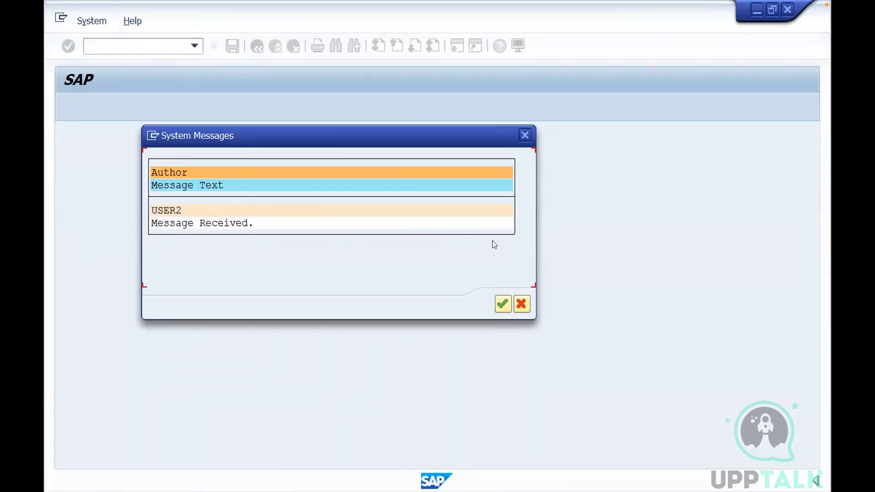
click(522, 307)
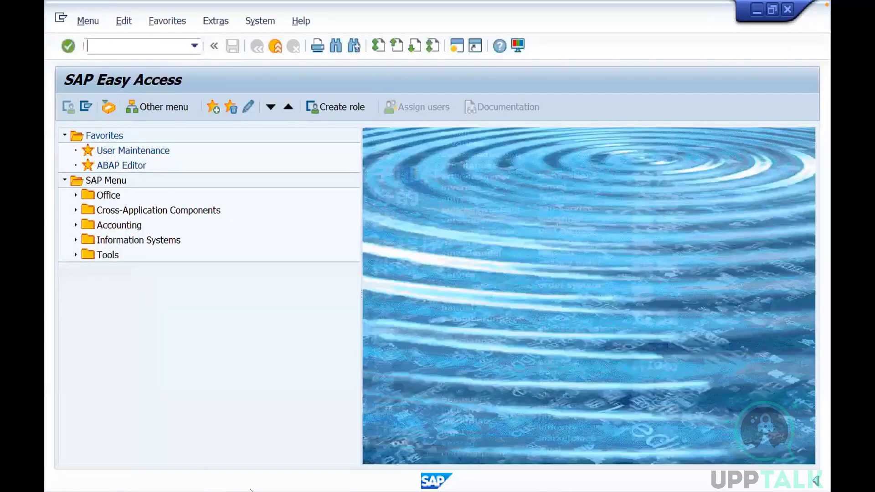
Switch to the training presentation and duplicate slide 17, "Exercise : Login in to SAP GUI"
key(alt+Tab)
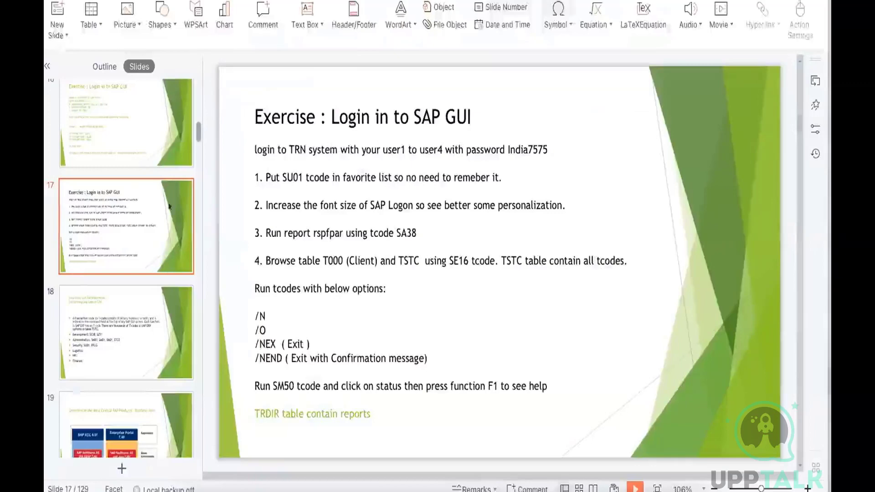
click(146, 225)
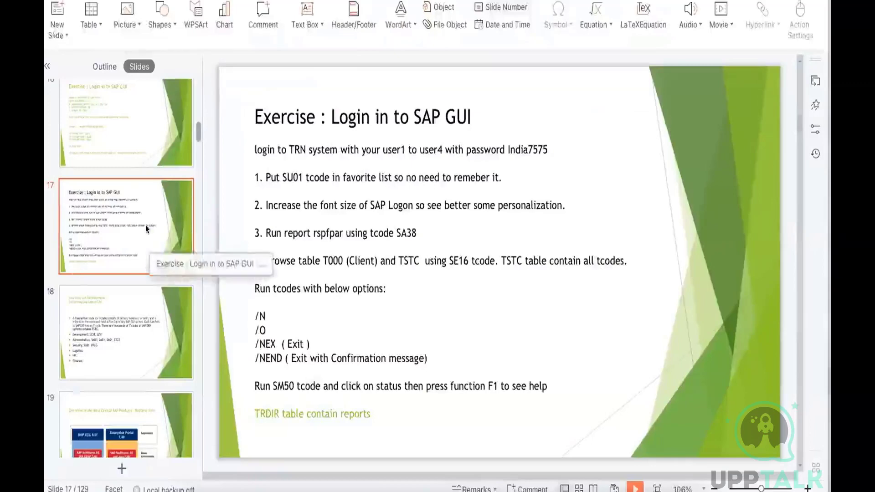
key(ctrl+d)
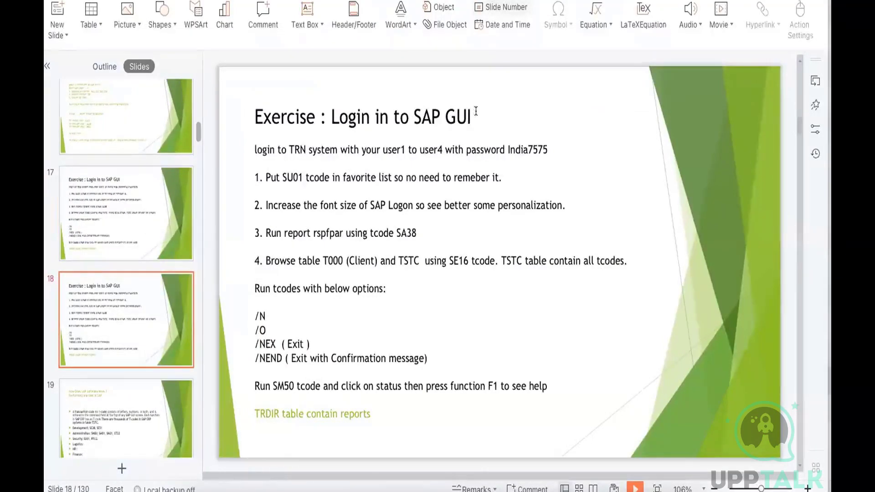
Change the duplicated slide's title to "Exercise : Login in to SAP GHC system"
click(413, 117)
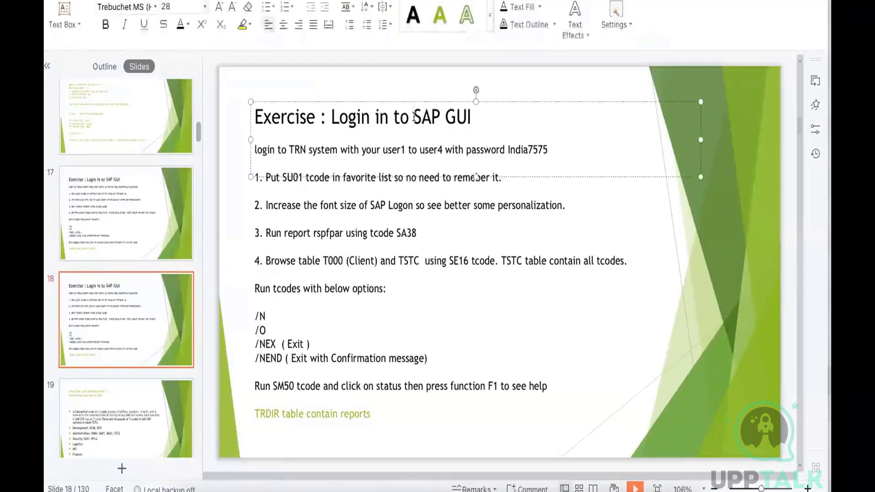
drag(413, 116, 431, 117)
click(469, 117)
double_click(472, 117)
text(GHC)
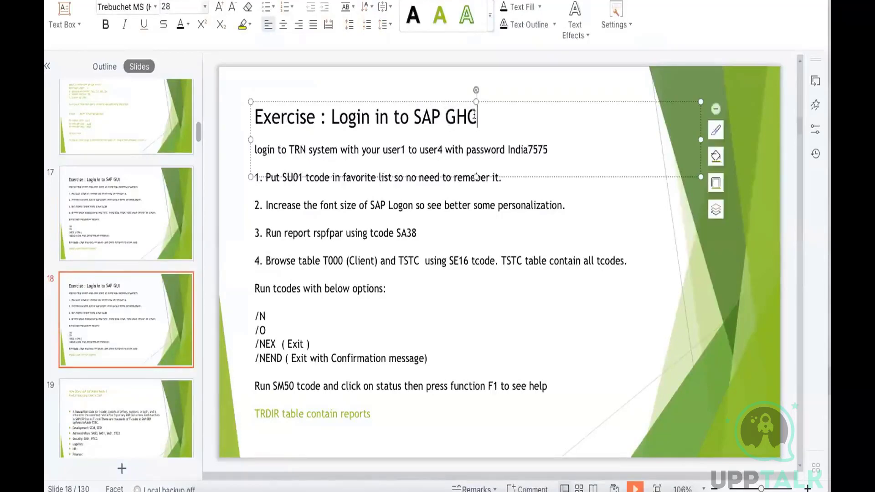
text( system)
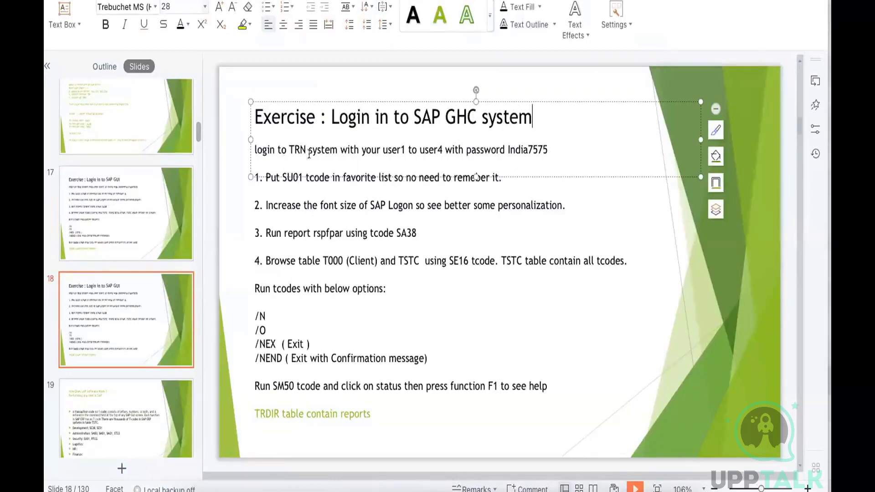
Insert two blank lines between the duplicated slide's title and the "login to TRN system" line
click(253, 145)
key(Return)
key(Return)
click(260, 137)
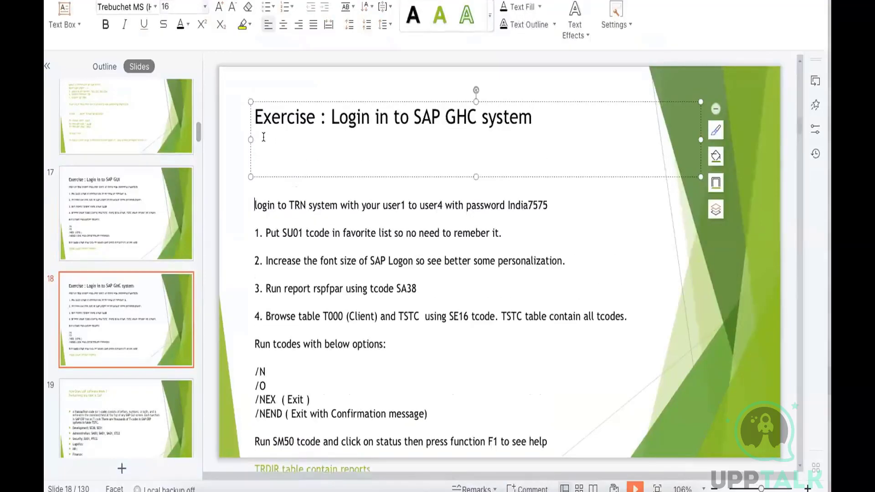
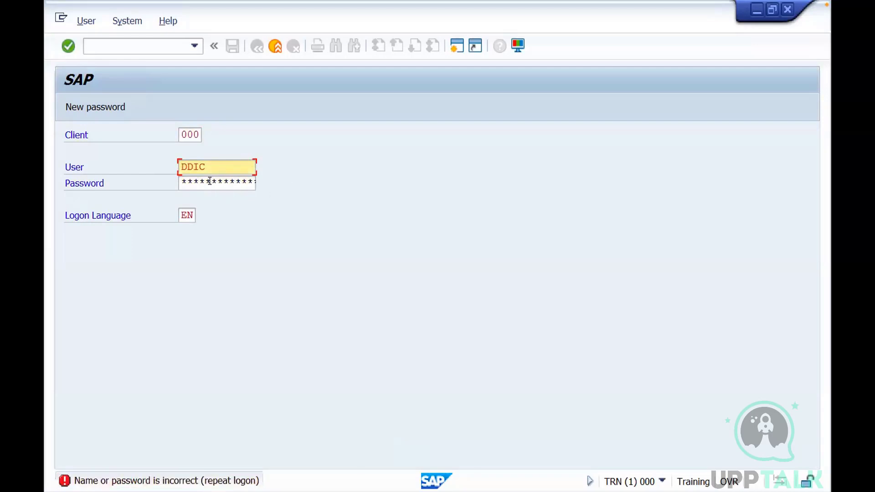
Log on to TRN client 000 as DDIC with the account password and dismiss the system messages and failed-logon notice
click(210, 181)
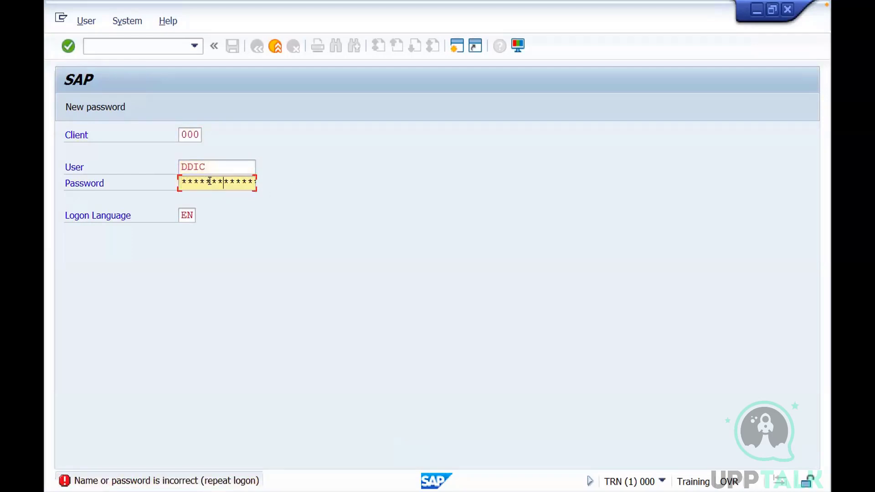
key(Return)
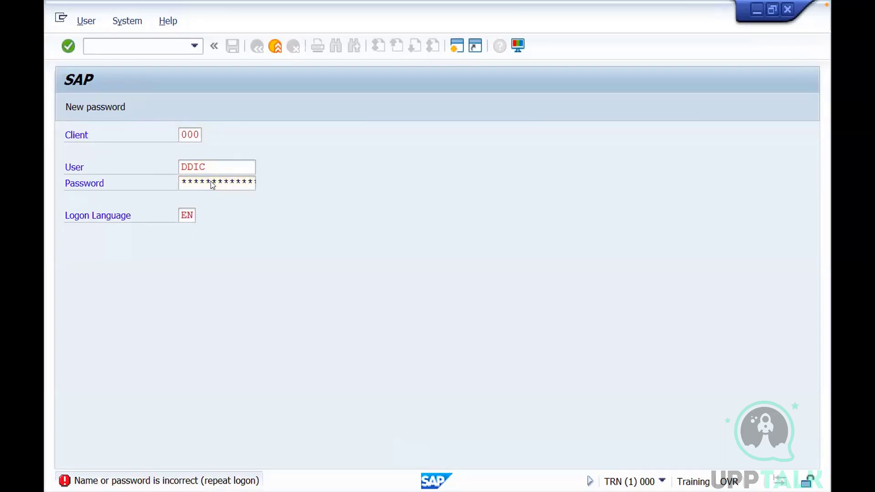
click(515, 464)
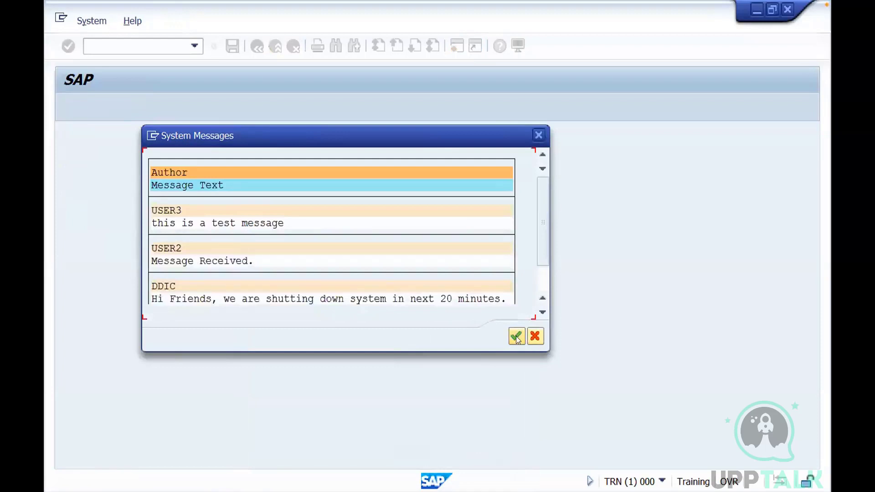
click(516, 336)
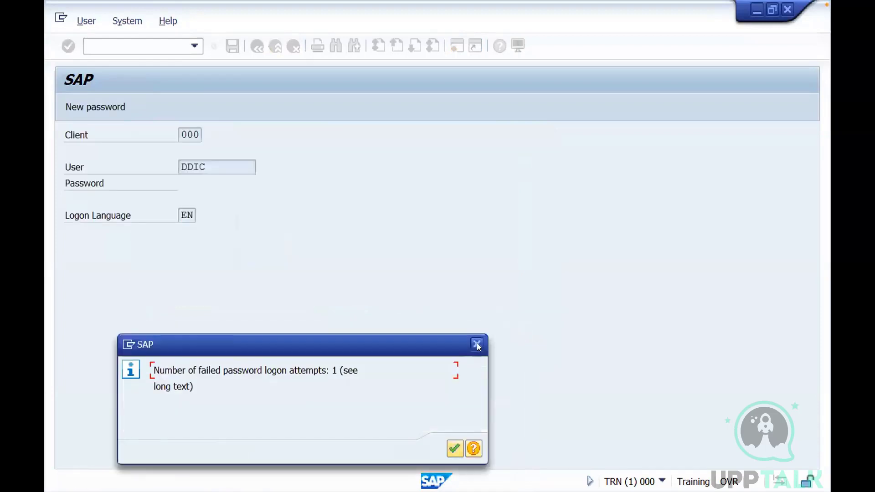
click(454, 445)
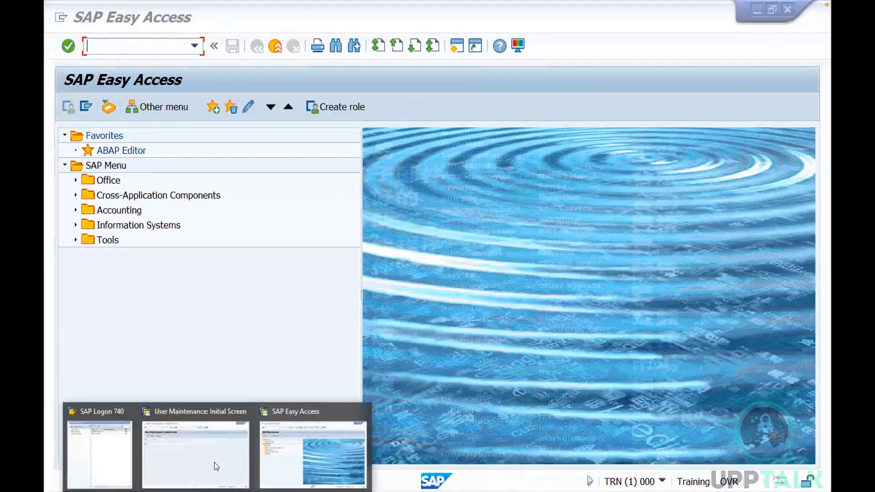
In the client 001 session, run report RSUSR200 through transaction SA38 and enlarge the resulting user list for review
click(215, 465)
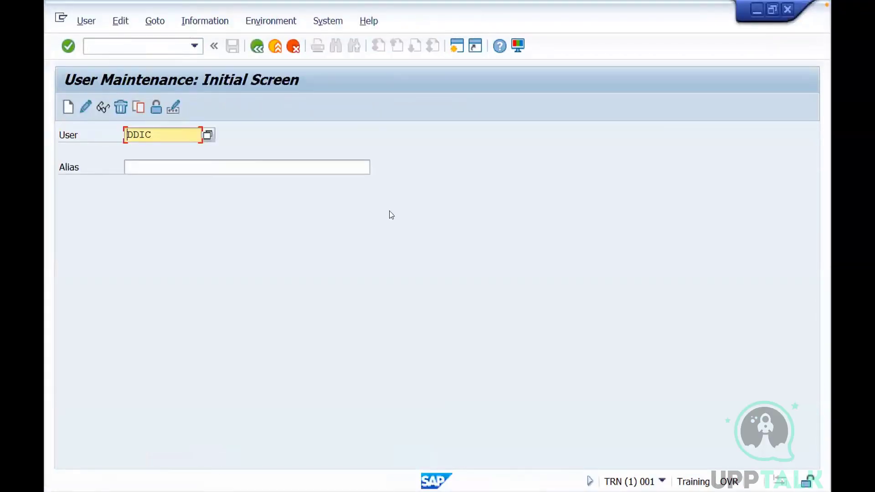
click(147, 45)
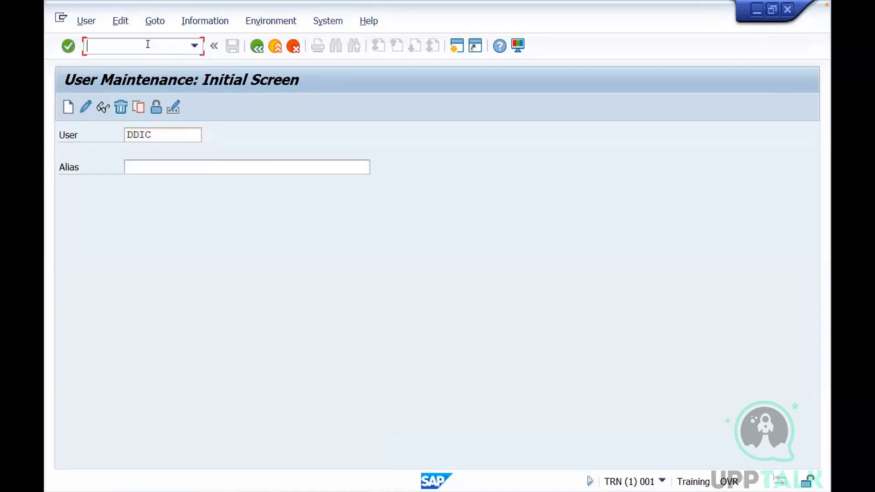
text(/nsa38)
key(Return)
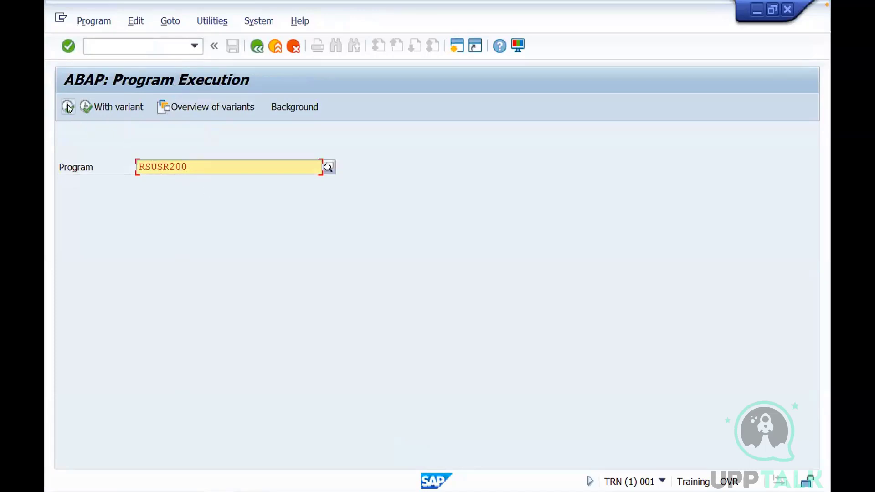
click(68, 107)
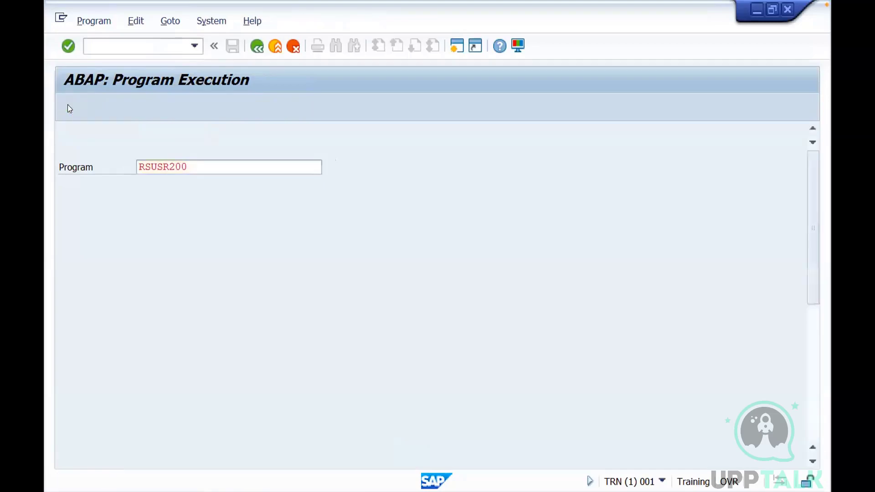
click(68, 106)
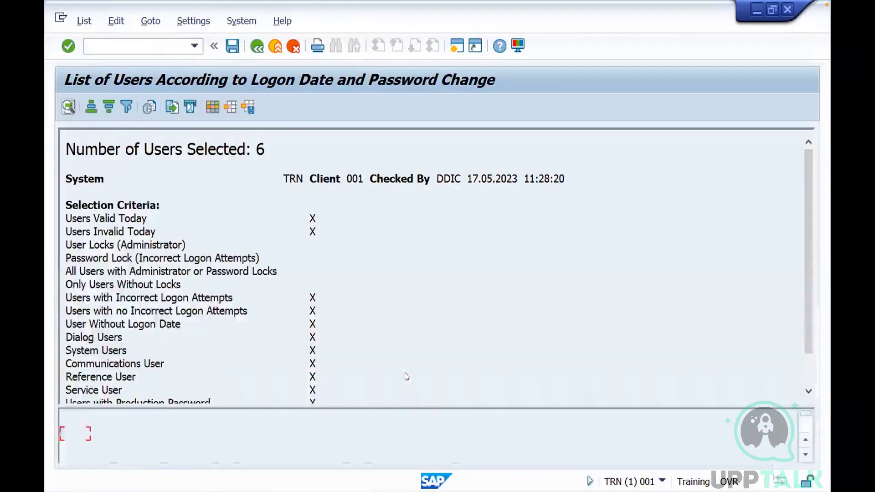
drag(388, 404, 389, 287)
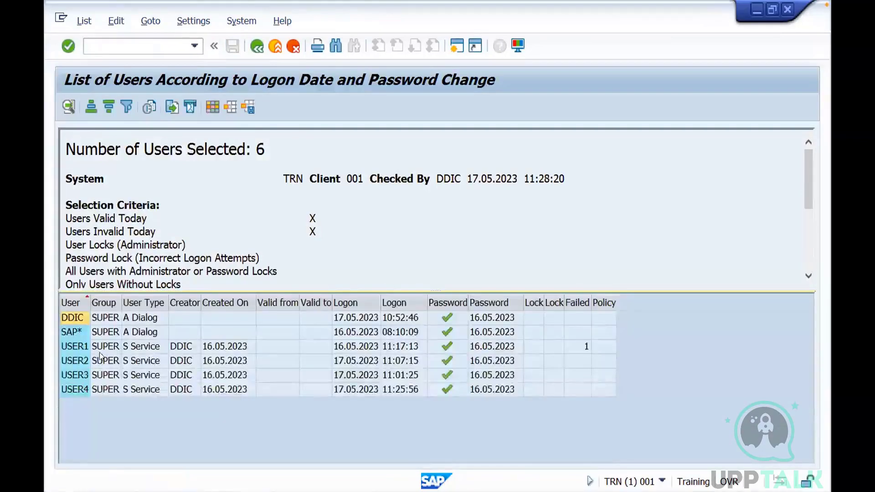
double_click(355, 178)
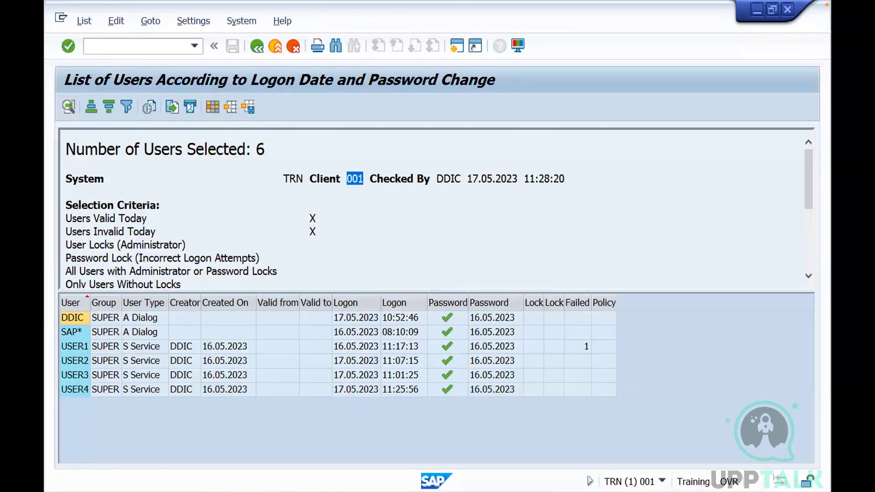
In the client 000 session, run report RSUSR200 through transaction SA38 and enlarge its user list for comparison
click(217, 491)
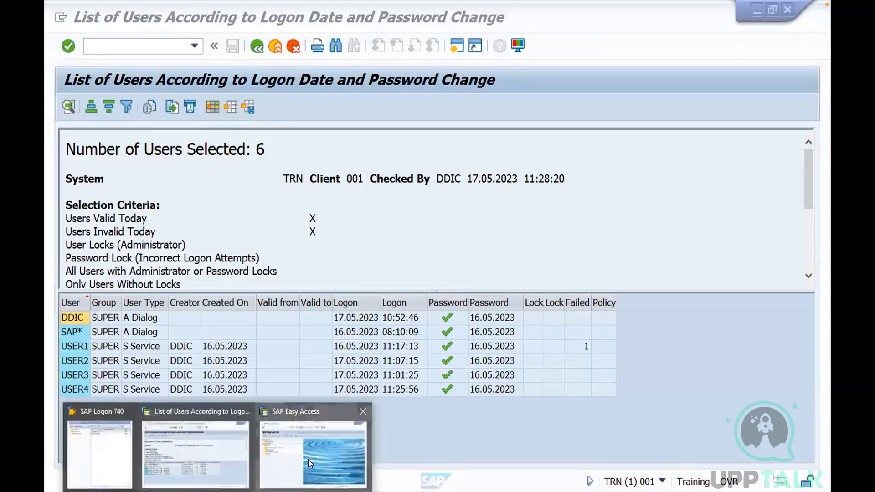
click(308, 459)
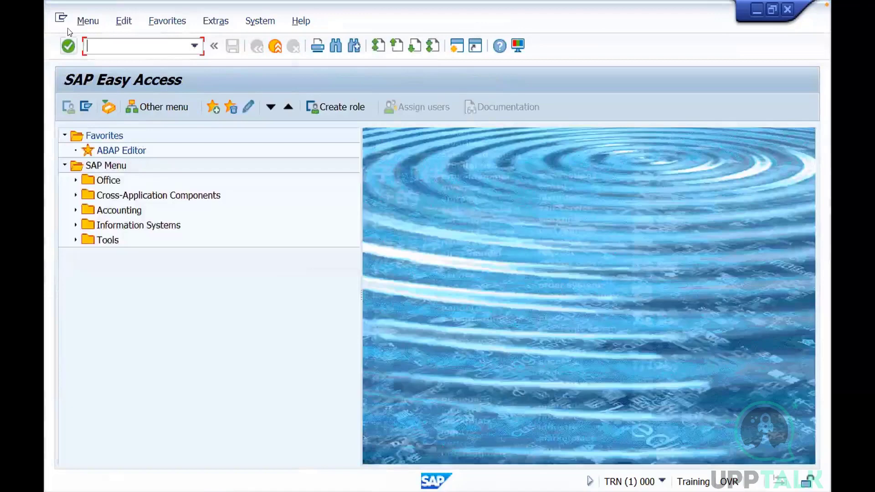
text(sa38)
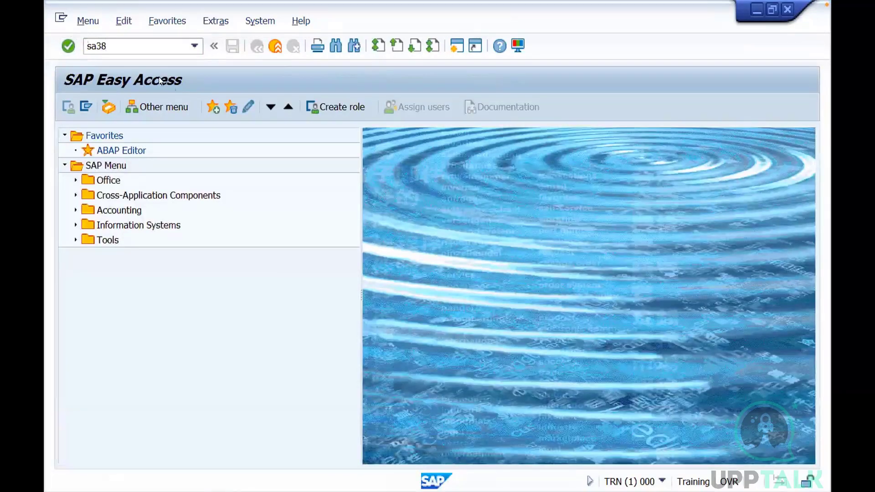
key(Return)
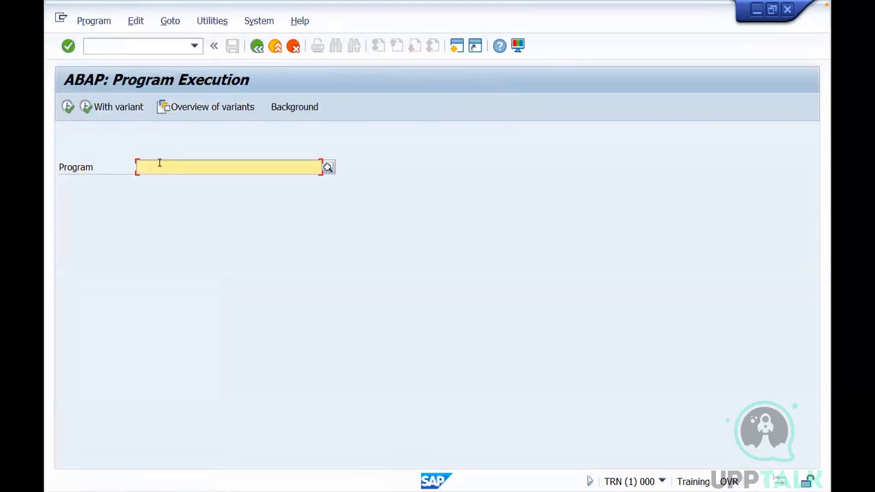
text(r)
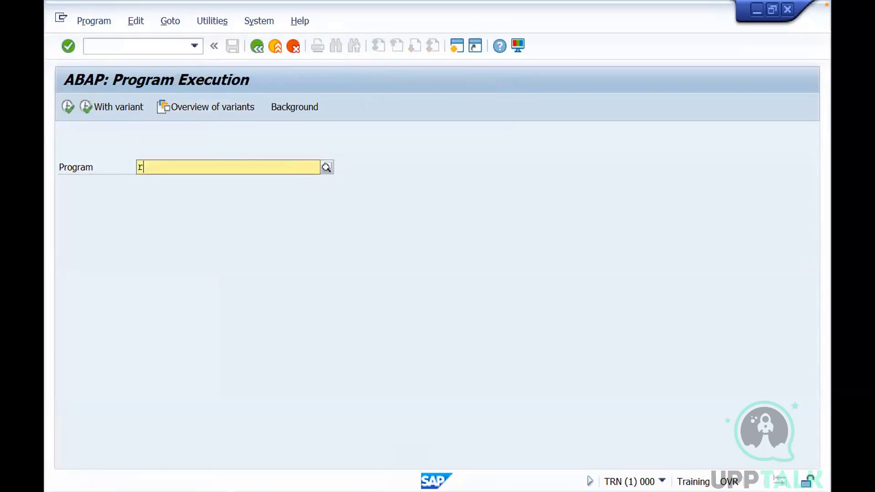
text(susr200)
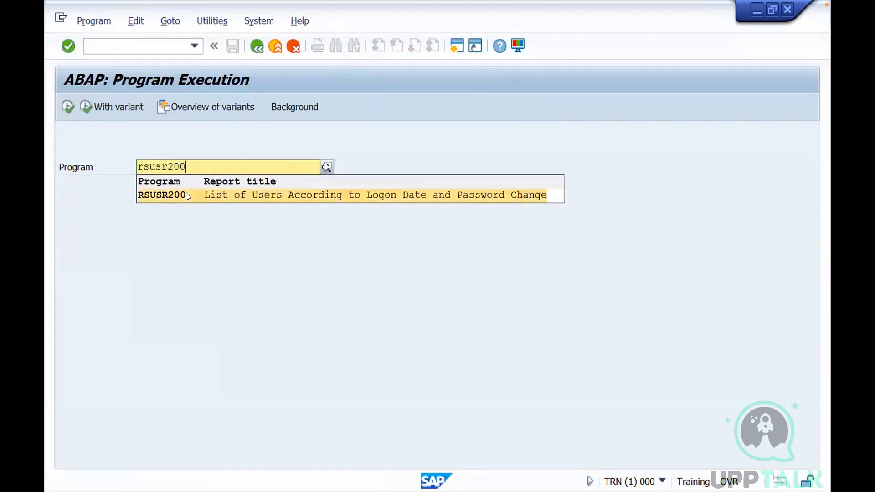
click(190, 195)
click(67, 107)
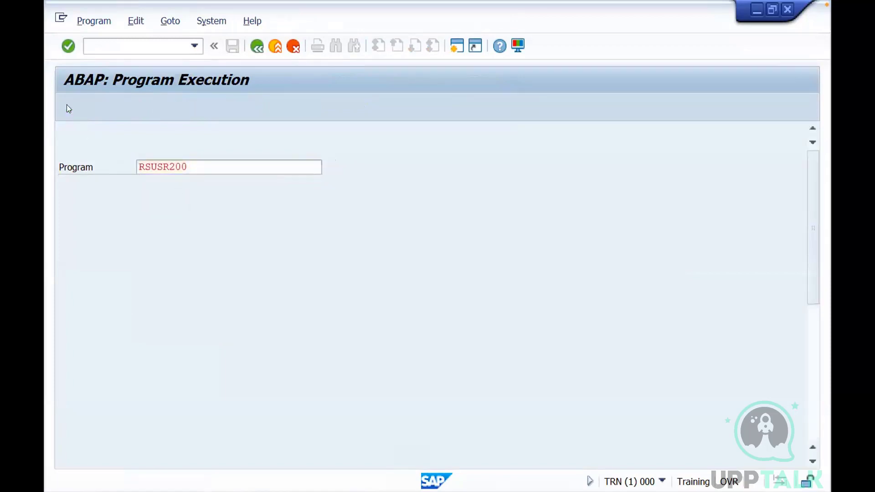
click(67, 107)
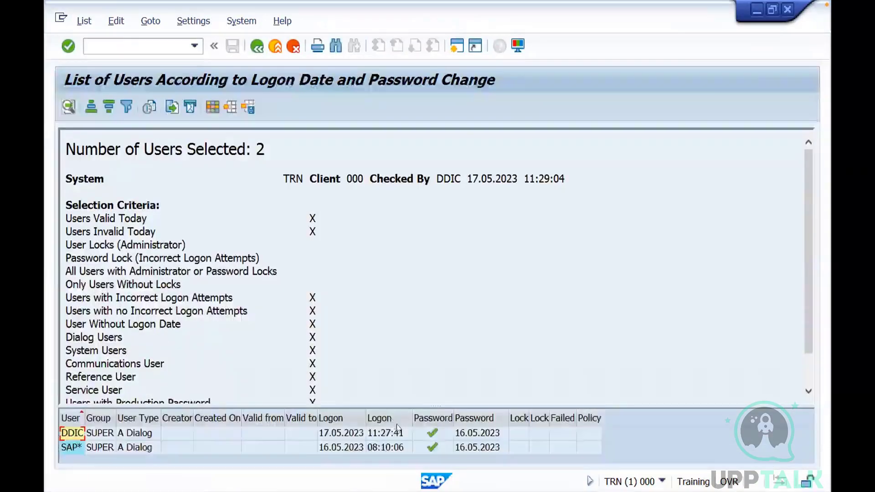
drag(386, 352, 385, 303)
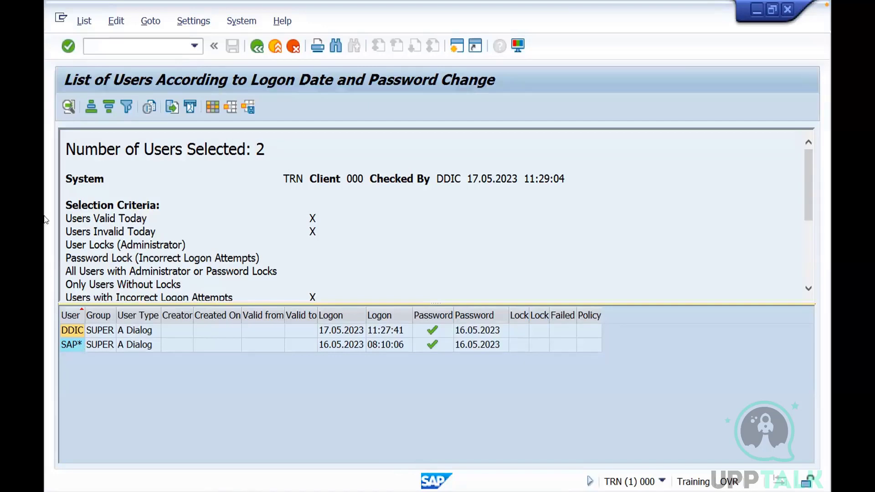
Open user DDIC for editing through transaction SU01 in client 000 and examine its assigned authorization profiles
click(106, 43)
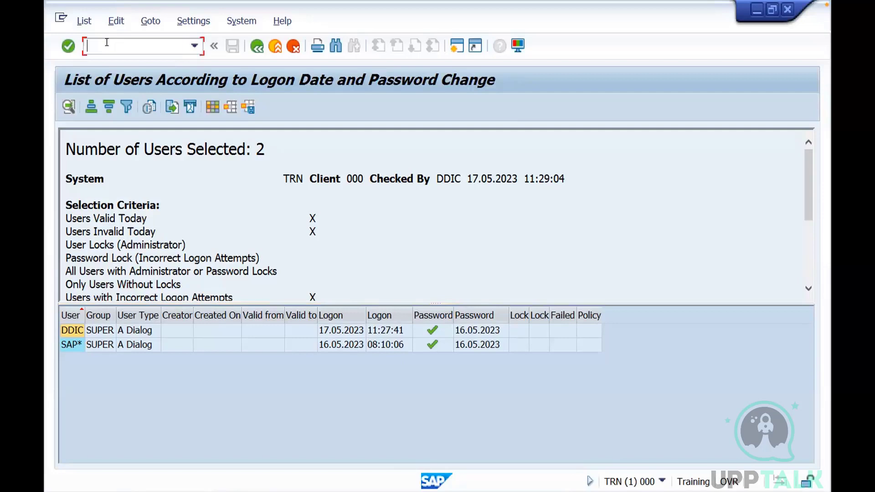
text(/nsu01)
key(Return)
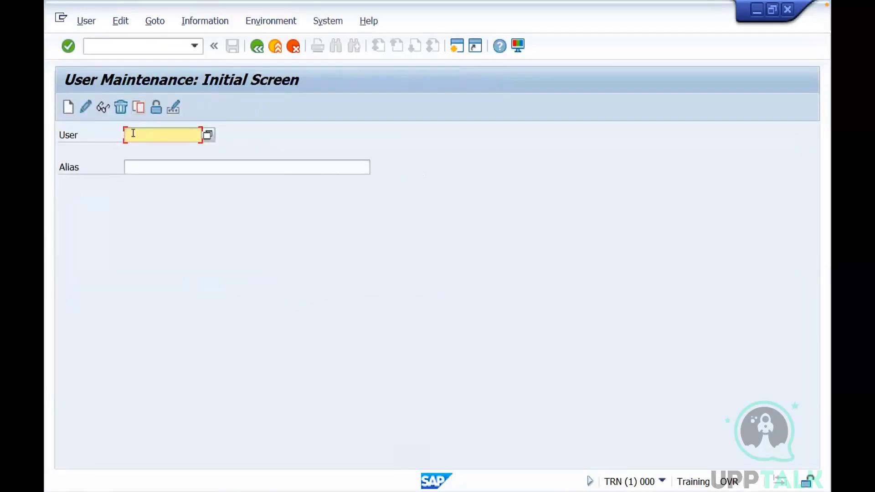
text(ddic)
click(85, 107)
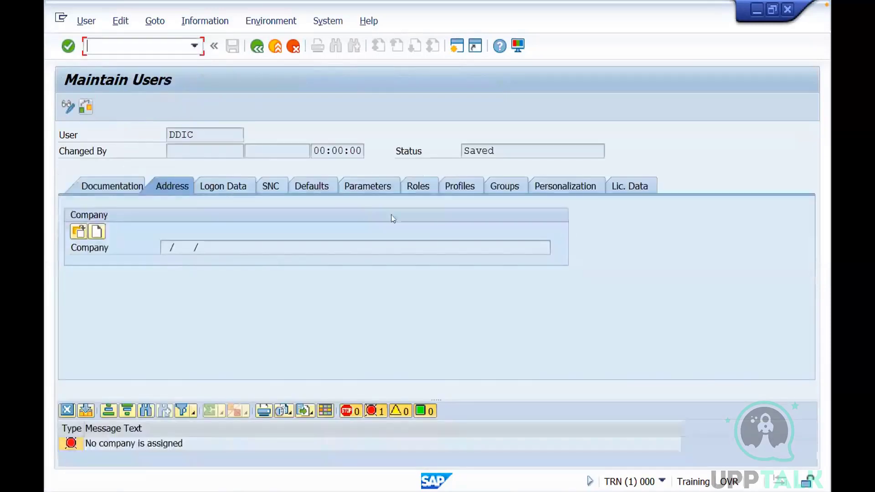
click(457, 187)
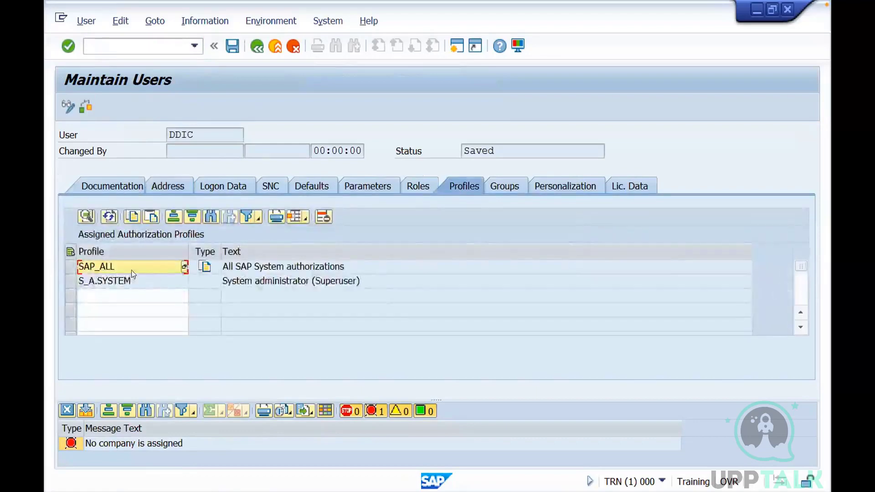
click(254, 268)
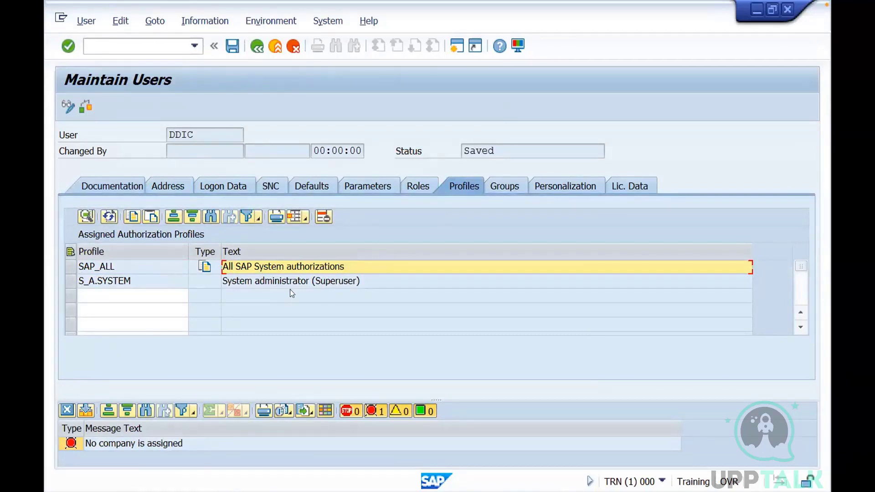
click(176, 295)
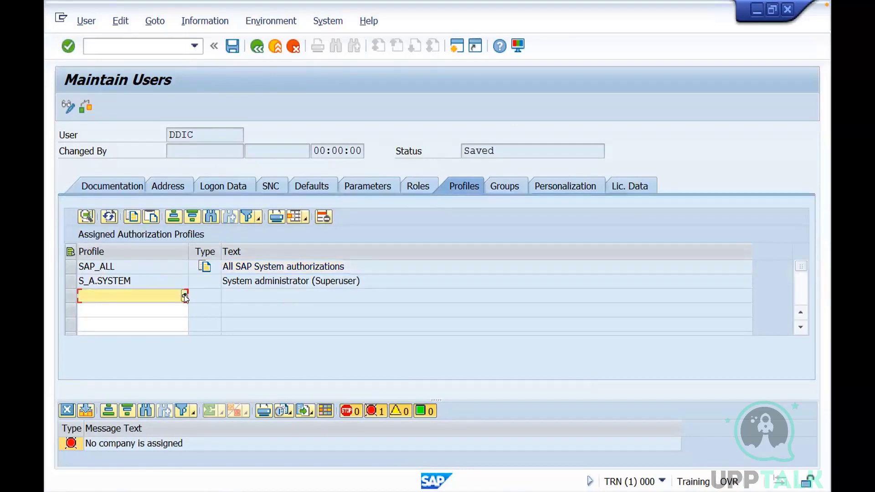
click(291, 306)
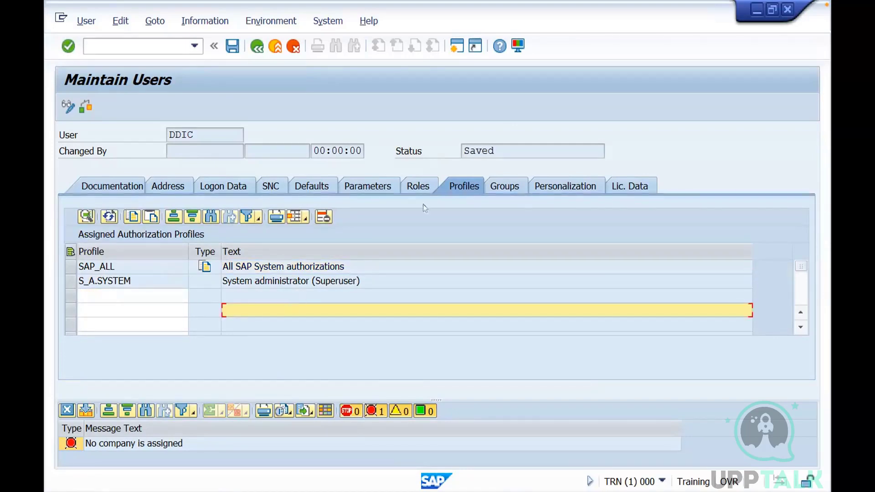
Minimize the SAP GUI and SAP Logon windows, acknowledge the installation completion message, and close the SAPinst window
click(634, 134)
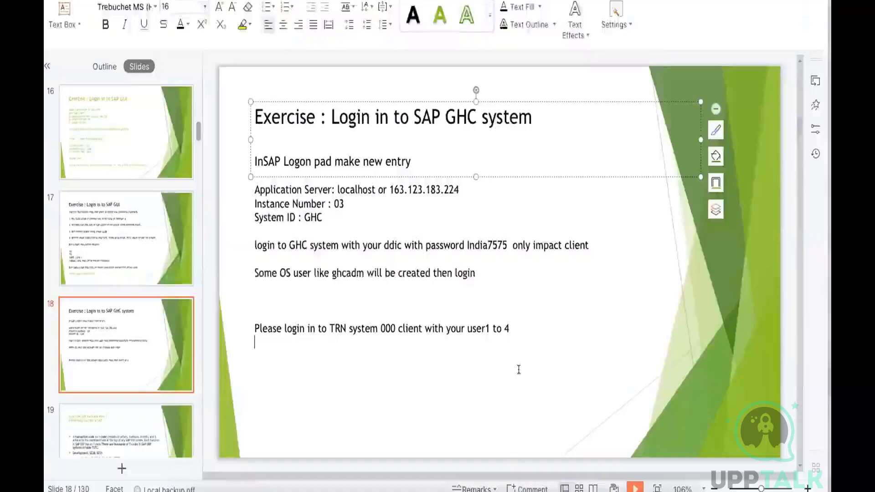
click(507, 474)
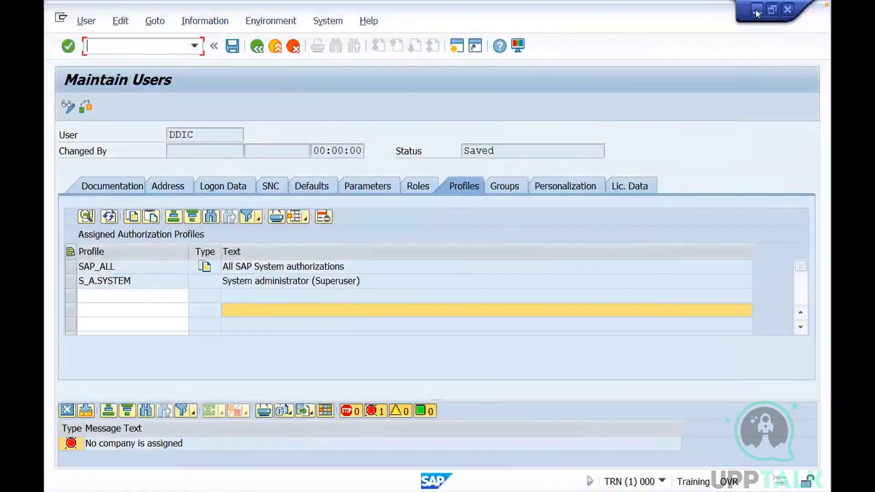
click(755, 10)
click(755, 9)
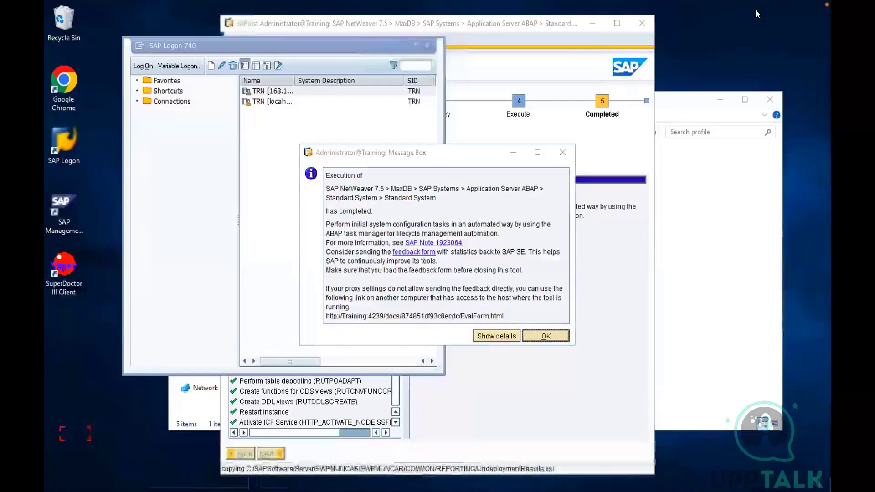
click(405, 46)
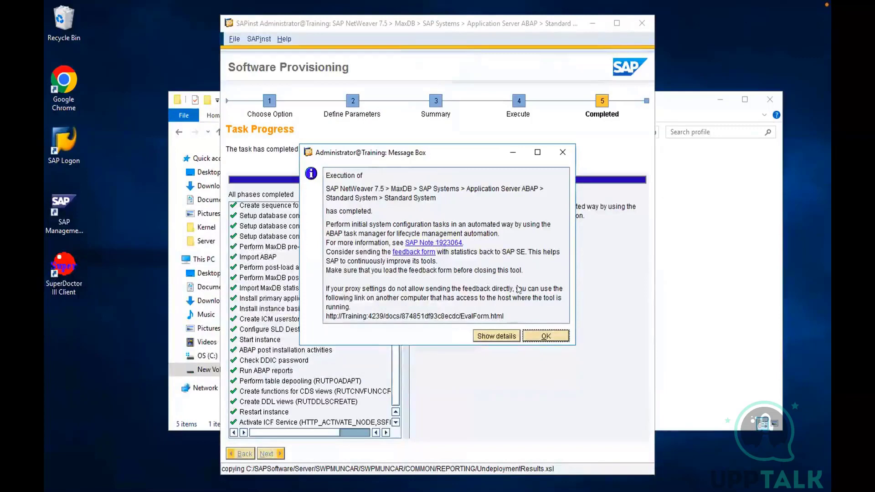
click(539, 336)
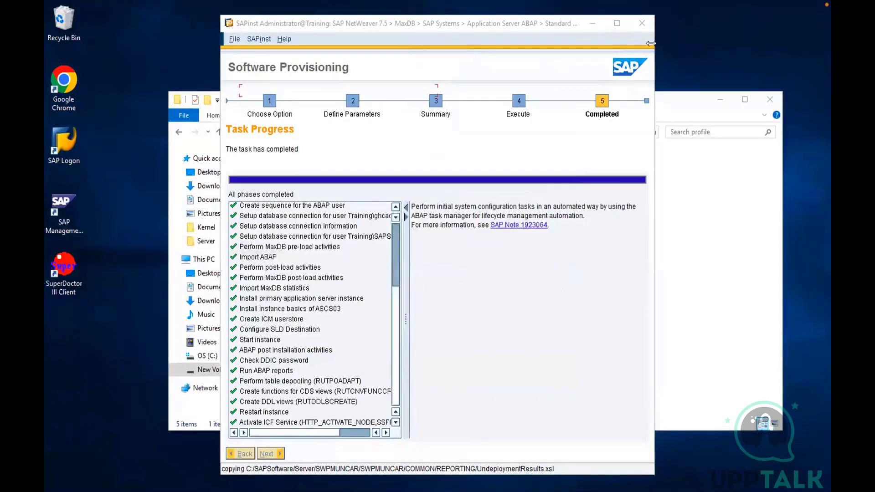
click(642, 25)
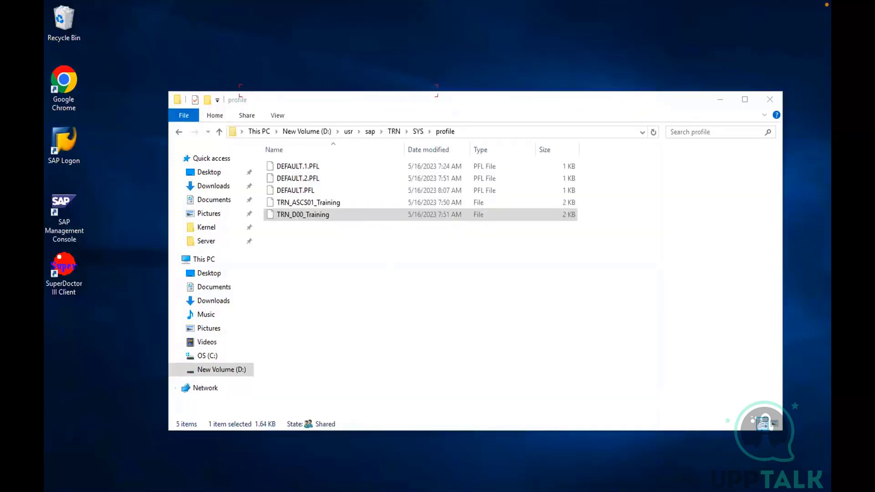
Close the running SAP Management Console and start it again from the desktop
right_click(195, 490)
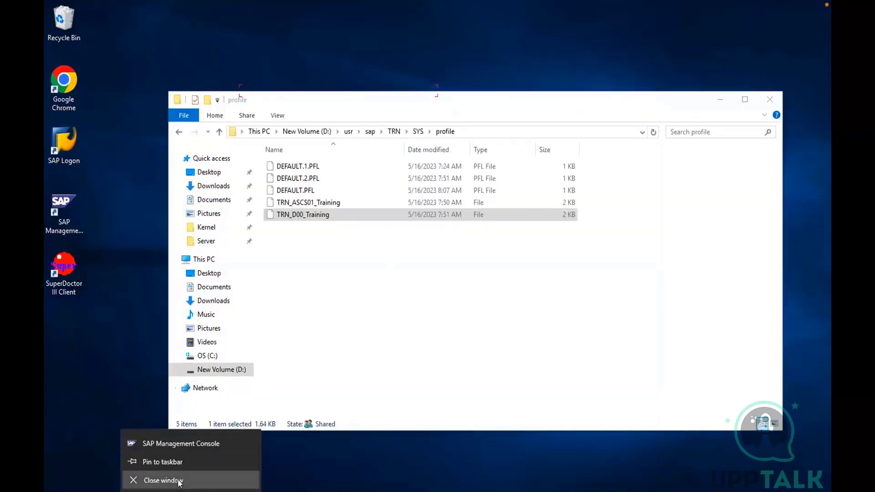
click(178, 481)
click(431, 278)
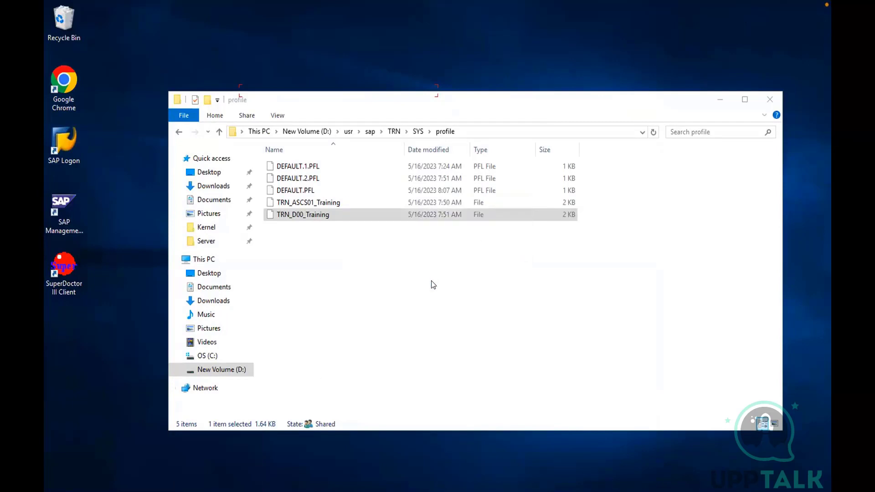
double_click(64, 204)
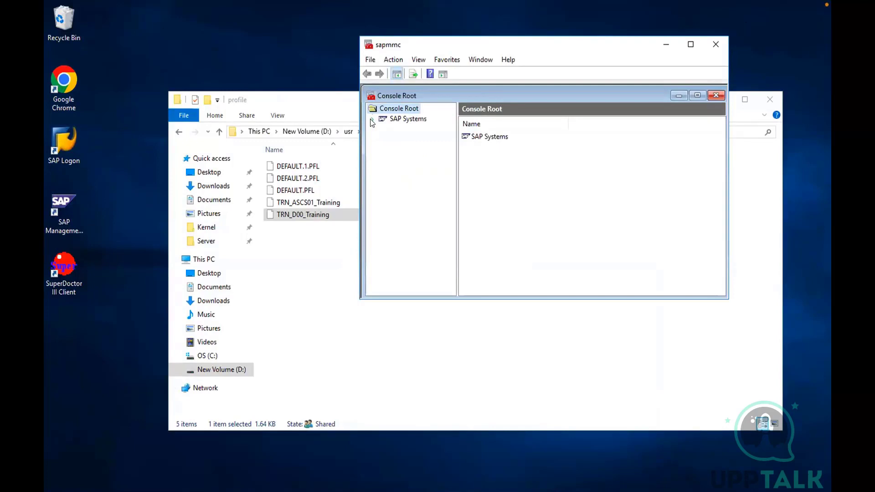
Expand the GHC system under SAP Systems, examine the process list of instance Training 3, and look into instance Training 2
click(371, 119)
click(382, 129)
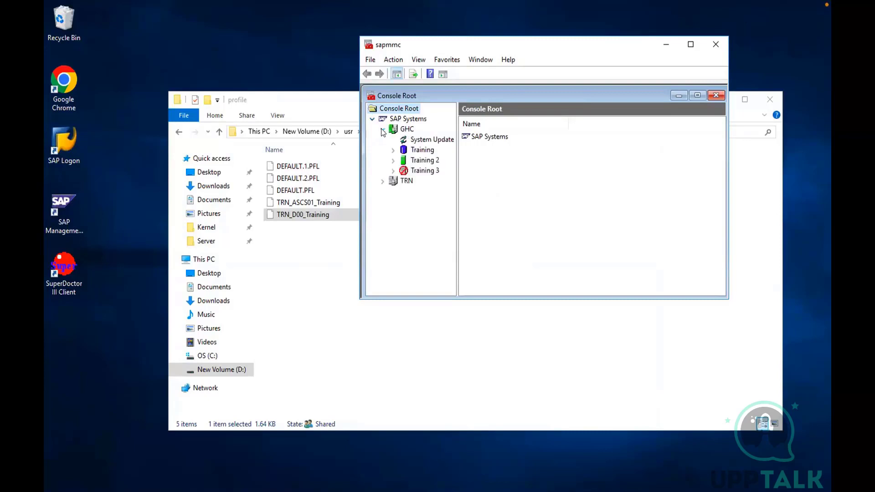
click(394, 172)
click(436, 181)
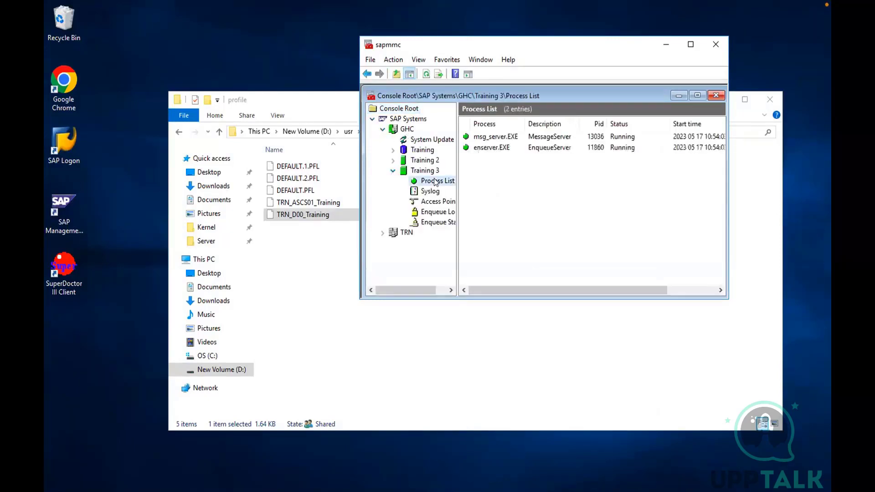
click(393, 170)
click(393, 161)
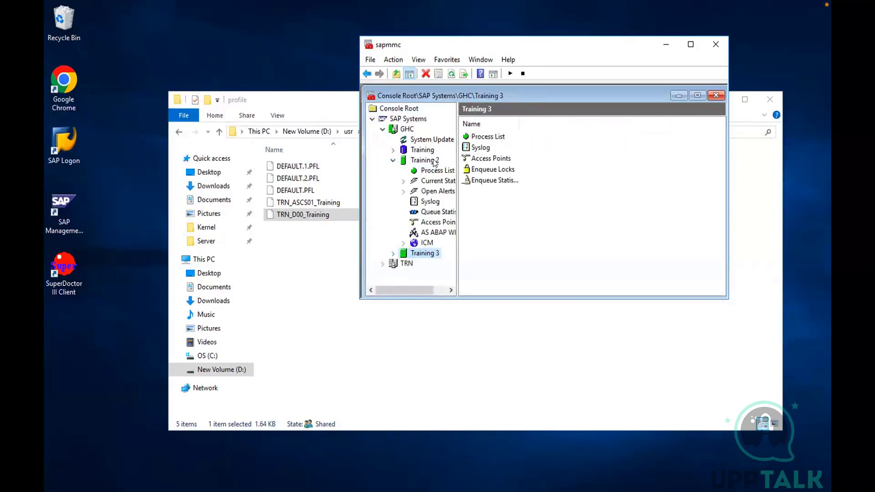
click(431, 161)
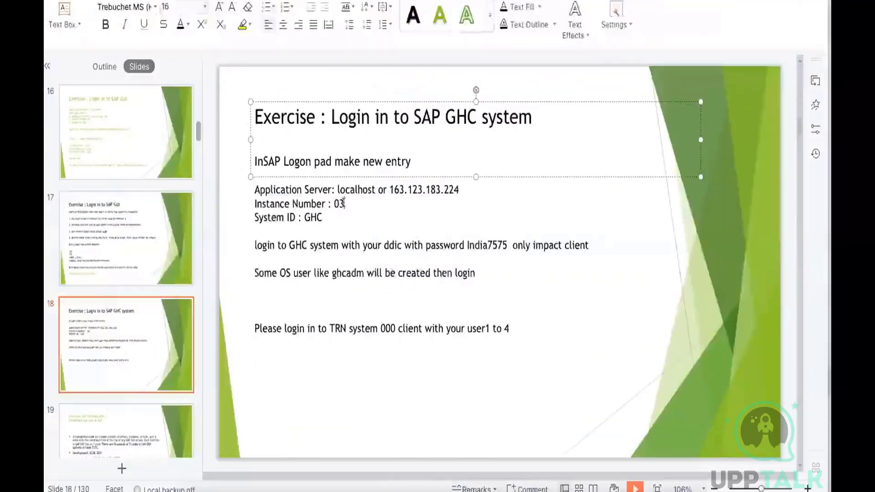
On the GHC login exercise slide in the presentation, set the instance number to 02 and separate "In" from "SAP Logon" with a space
click(343, 202)
text(2)
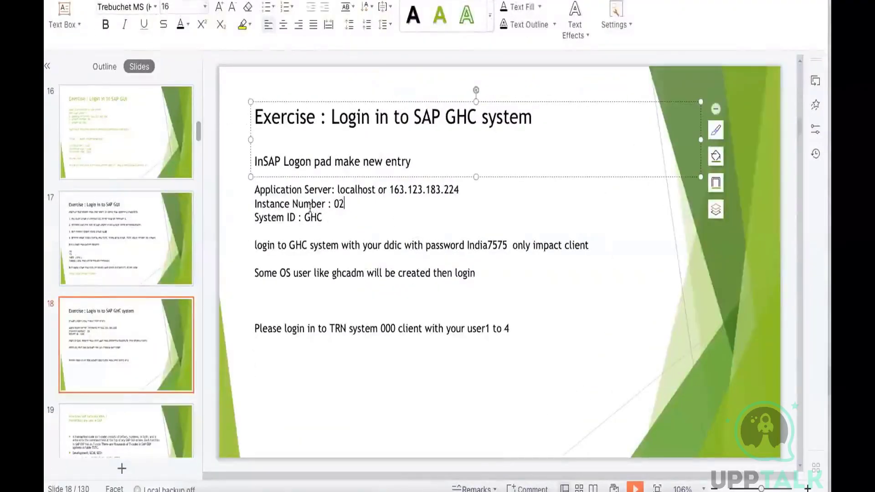
click(264, 159)
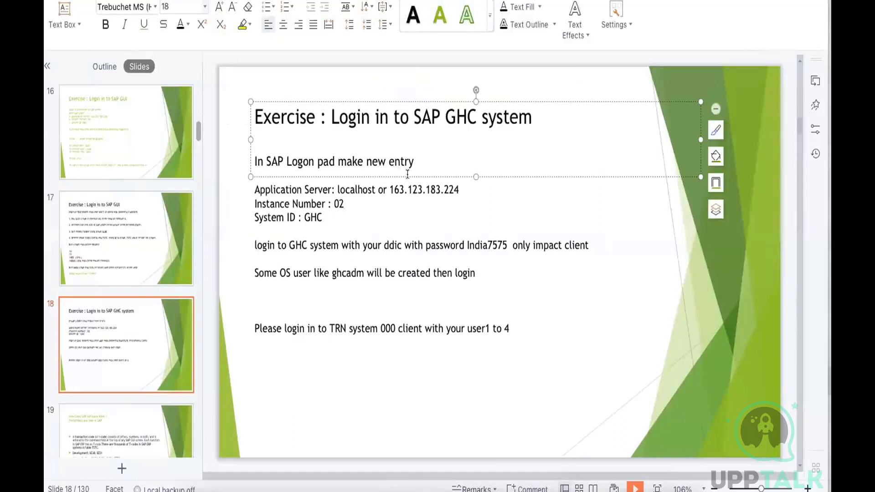
Append the time range "5:00 - 5:00 PM" after the slide title "Exercise : Login in to SAP GHC system"
click(535, 114)
text(5:00 - )
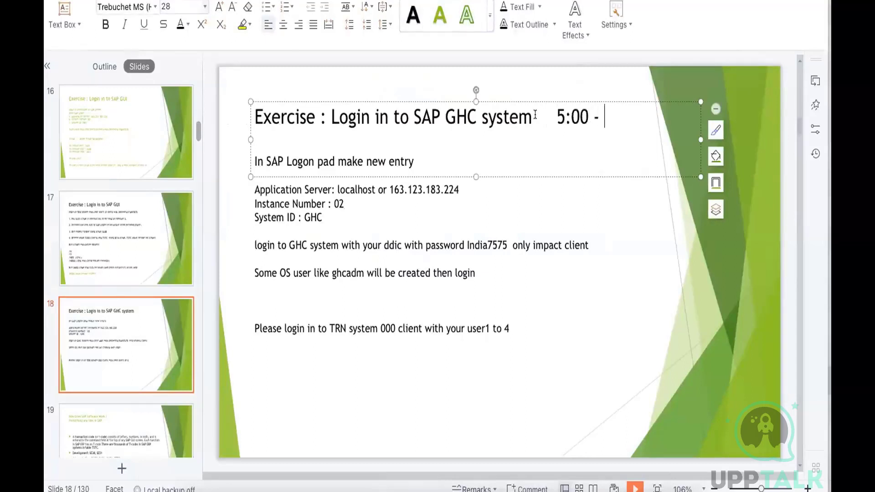
text(5:00 PM)
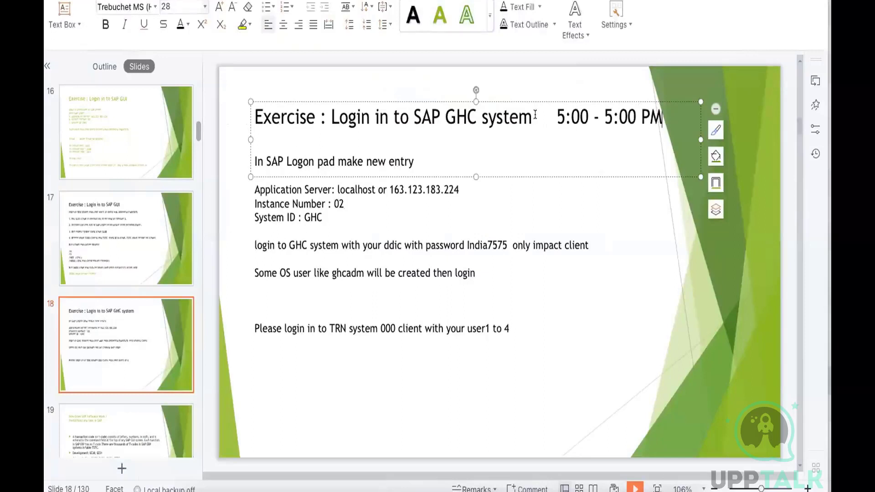
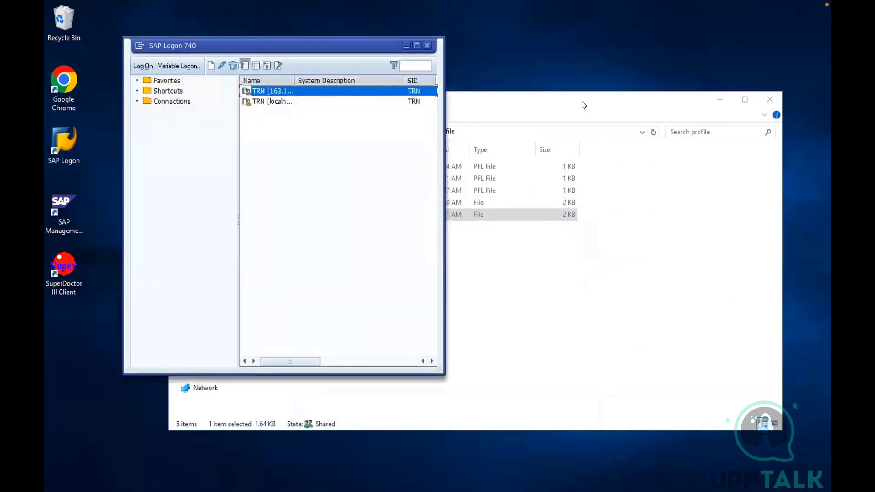
Create a user-specified SAP Logon entry with application server localhost, instance number 02 and system ID GHC
click(721, 98)
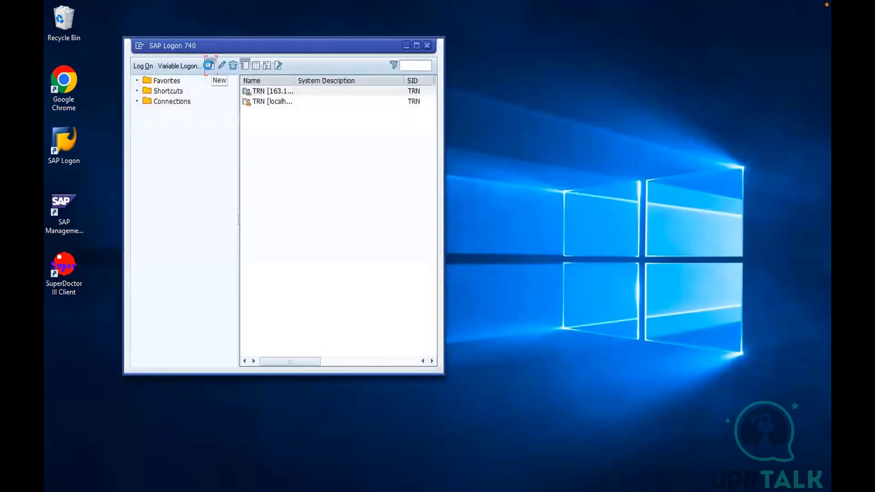
click(209, 65)
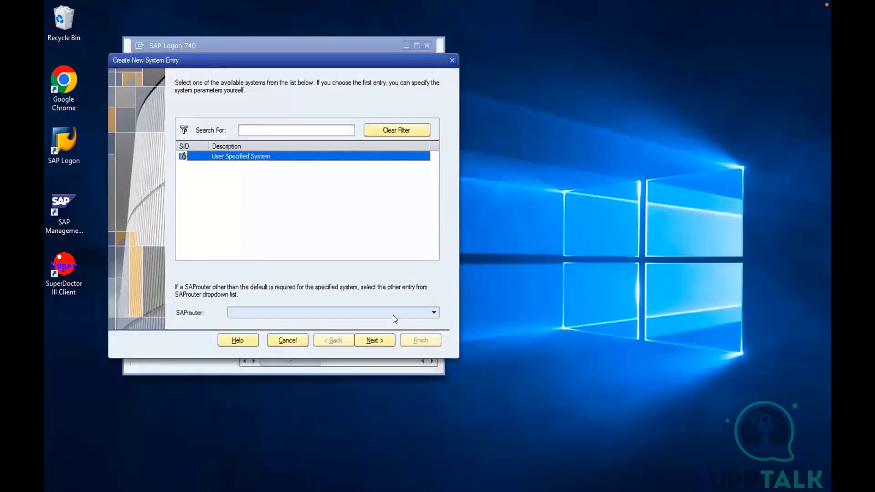
click(372, 340)
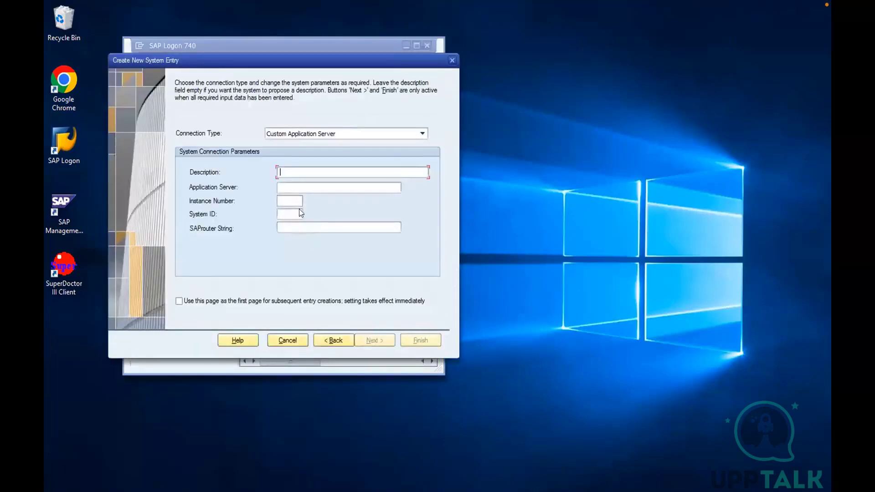
click(290, 185)
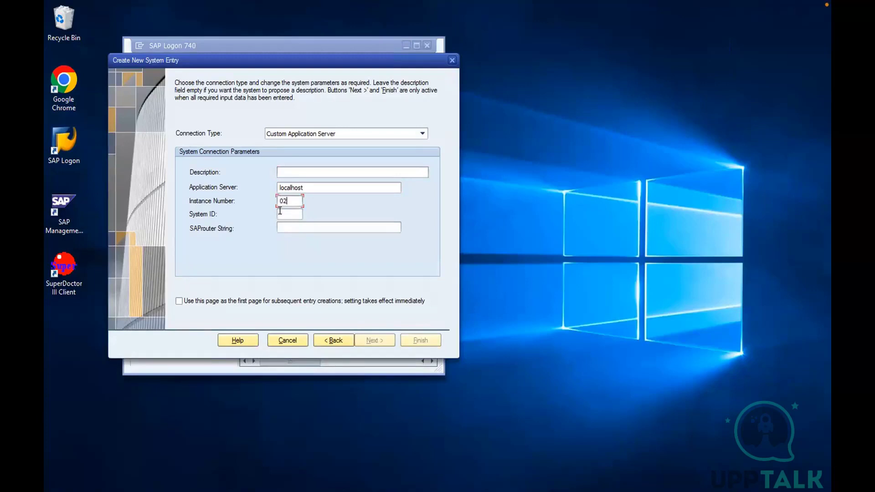
text(C)
click(421, 340)
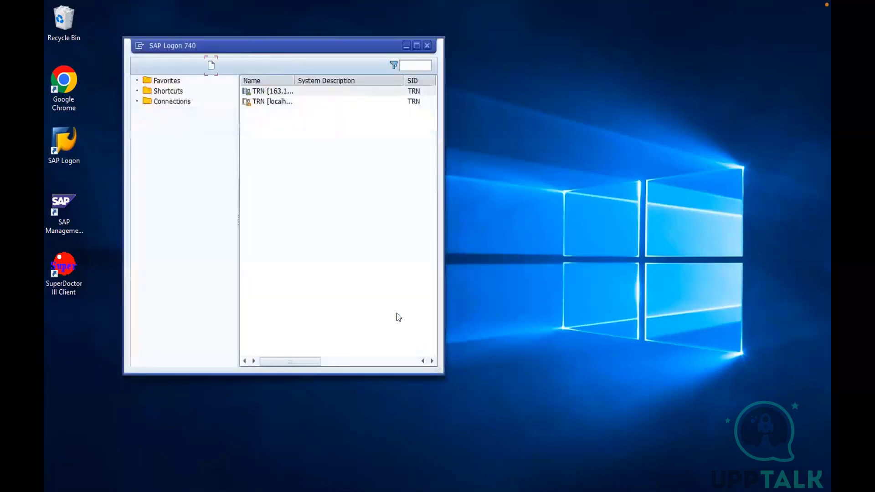
Try to log on to client 001 of the GHC system as ddic with the account password
click(262, 91)
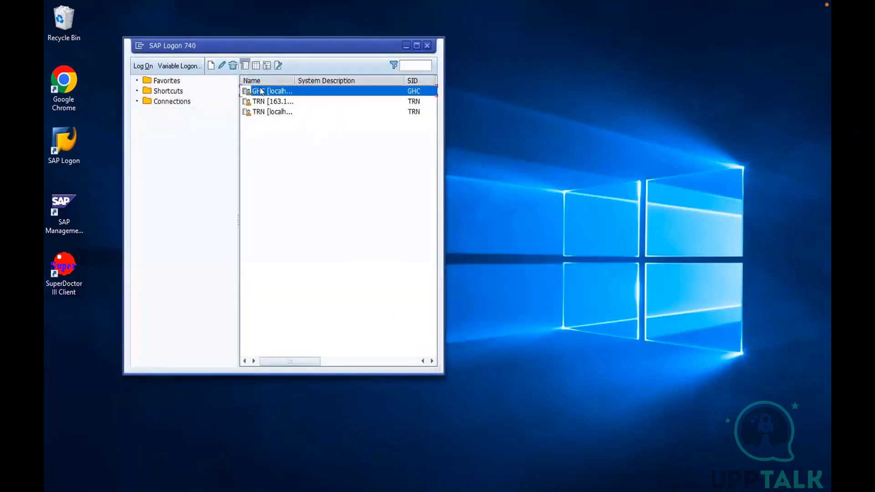
double_click(262, 91)
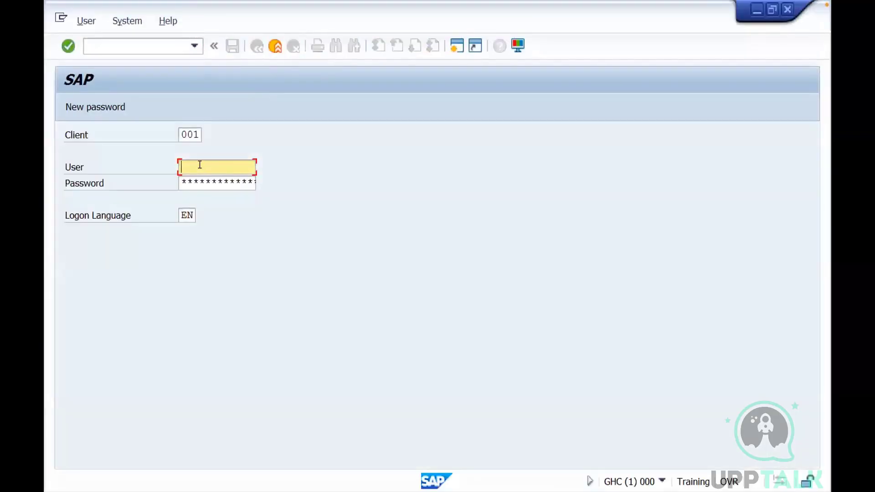
text(ddic)
key(Tab)
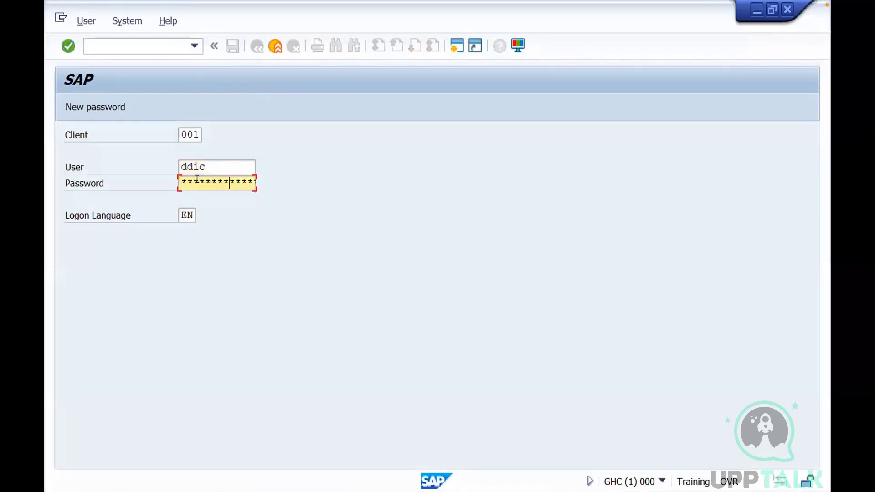
key(Return)
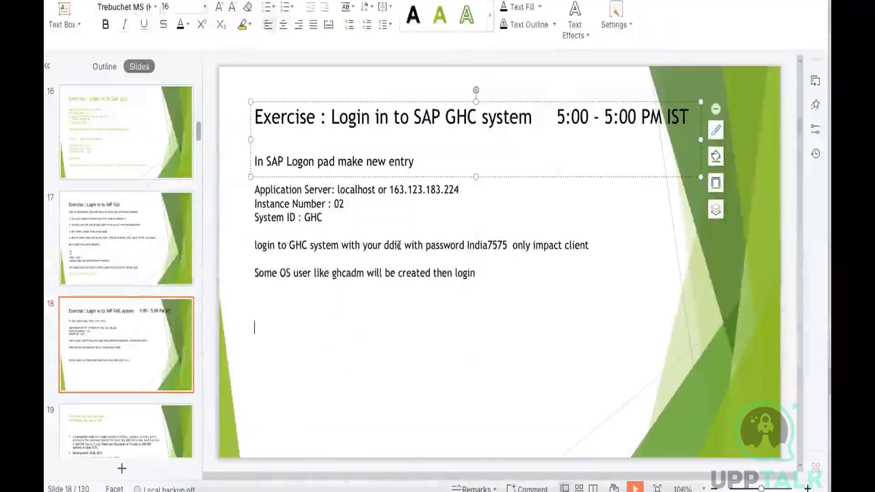
Highlight "ddic" in the login instruction on the GHC exercise slide, and dismiss the GHC session message back in SAP Logon
drag(384, 242, 399, 242)
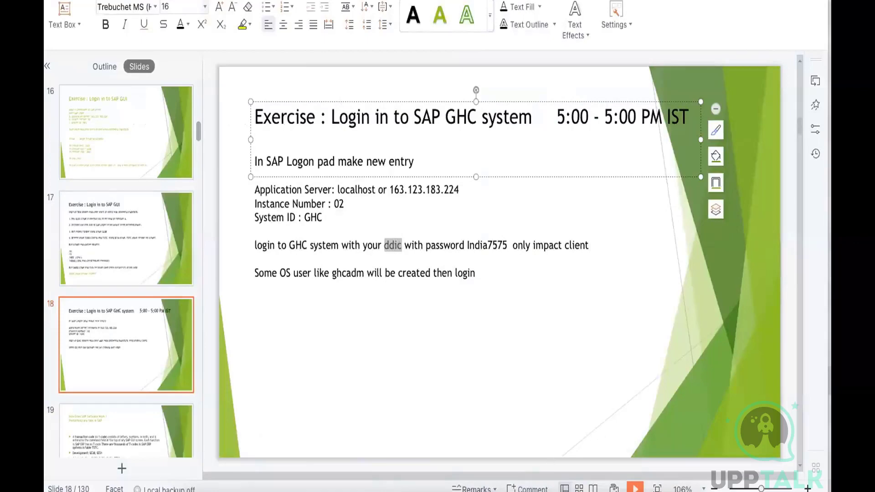
click(500, 484)
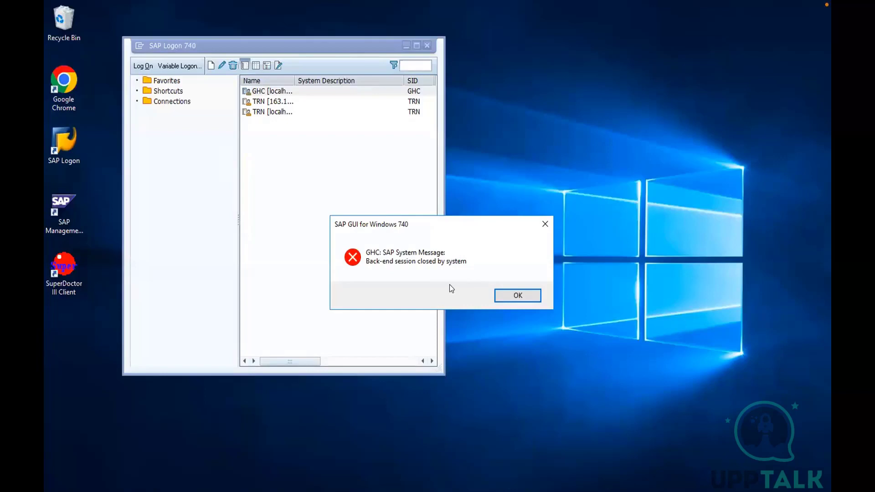
click(511, 296)
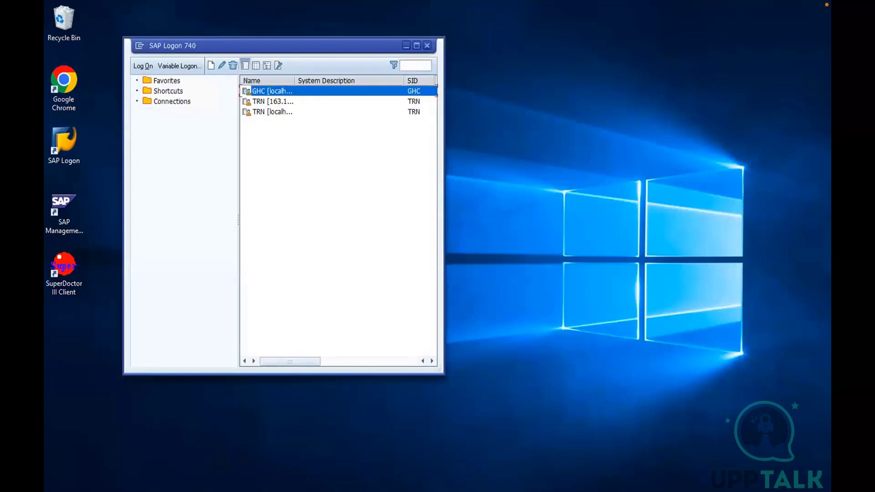
Log on to client 001 of the GHC system as sap* with the account password and accept the copyright notice
double_click(280, 90)
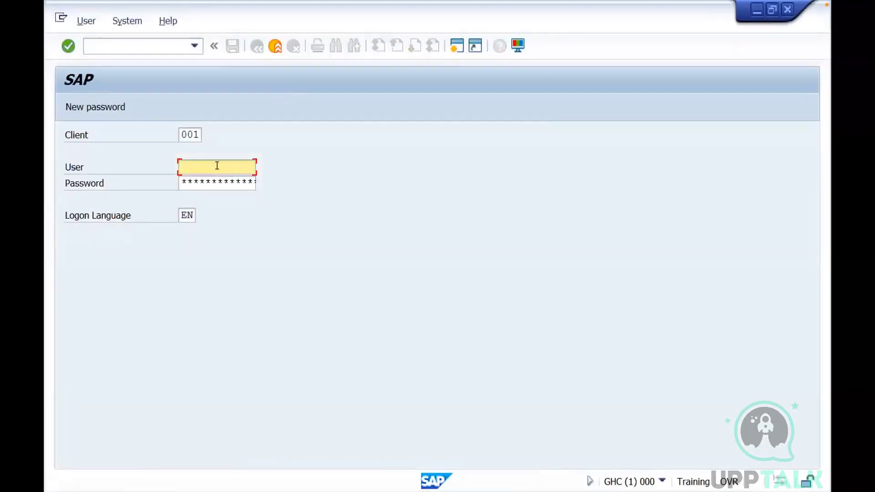
text(sap8)
key(BackSpace)
text(*)
key(Tab)
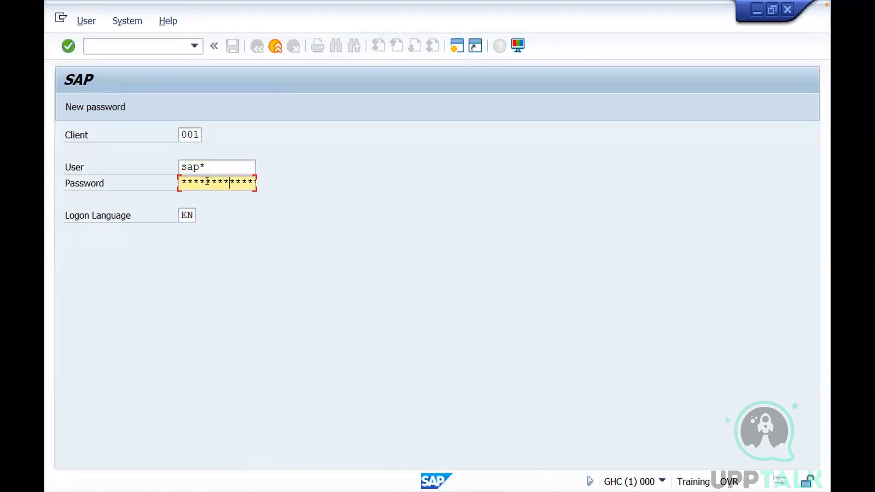
key(Return)
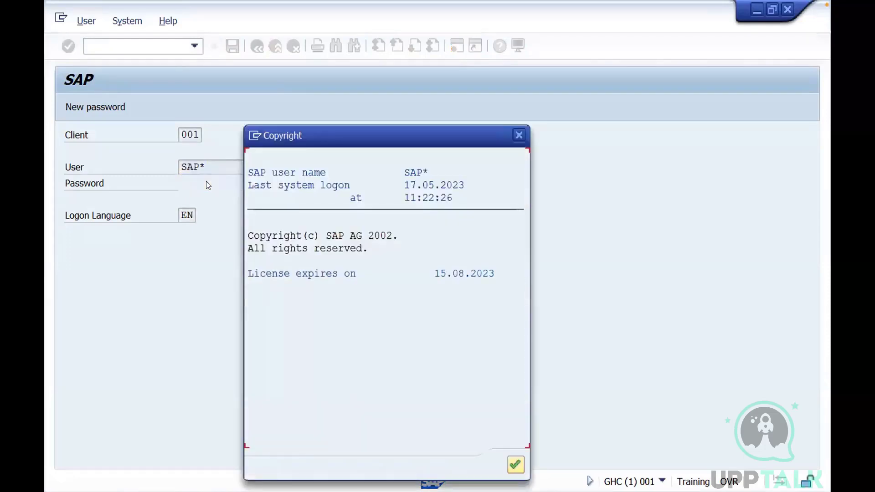
click(516, 464)
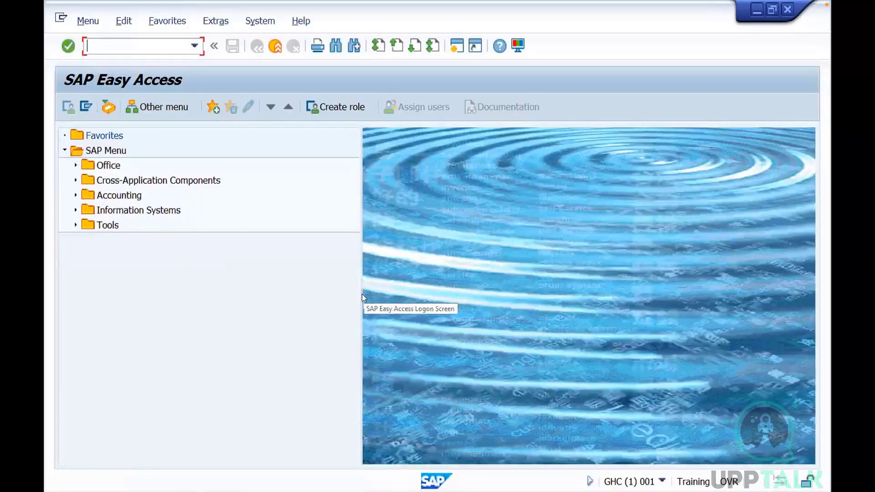
Narrow the SAP Easy Access menu pane, open User Maintenance and start creating the user GHCUSER
drag(357, 289, 326, 293)
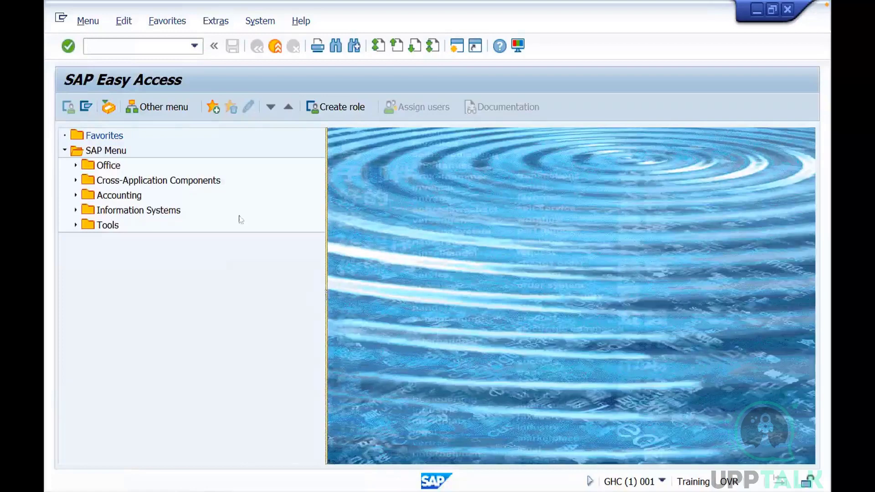
click(127, 45)
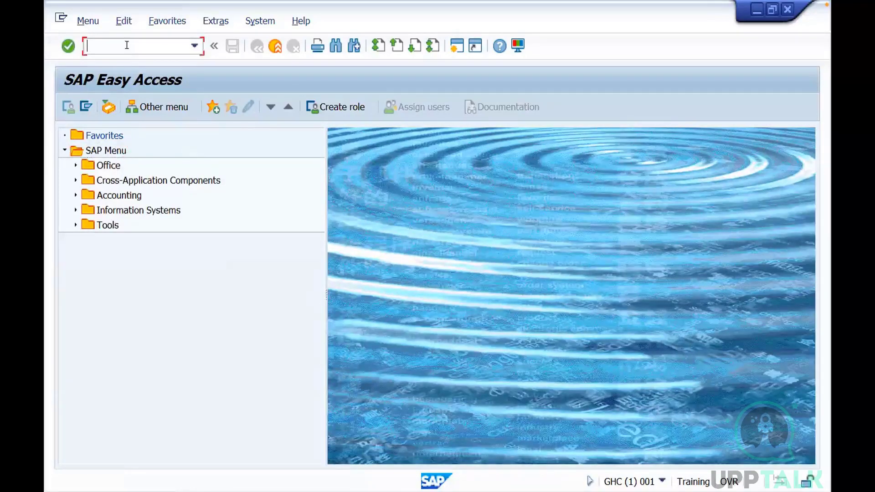
text(se03)
key(Return)
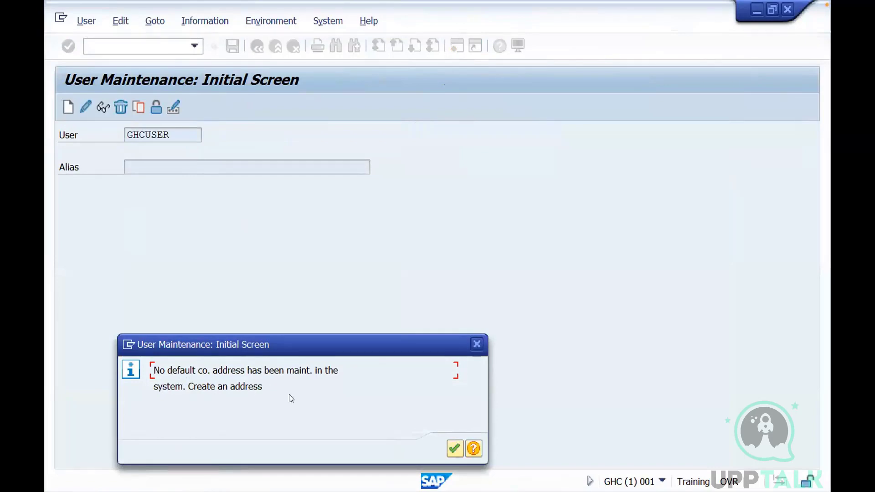
Acknowledge the request for a default company address and enter GHC as the company name
click(458, 447)
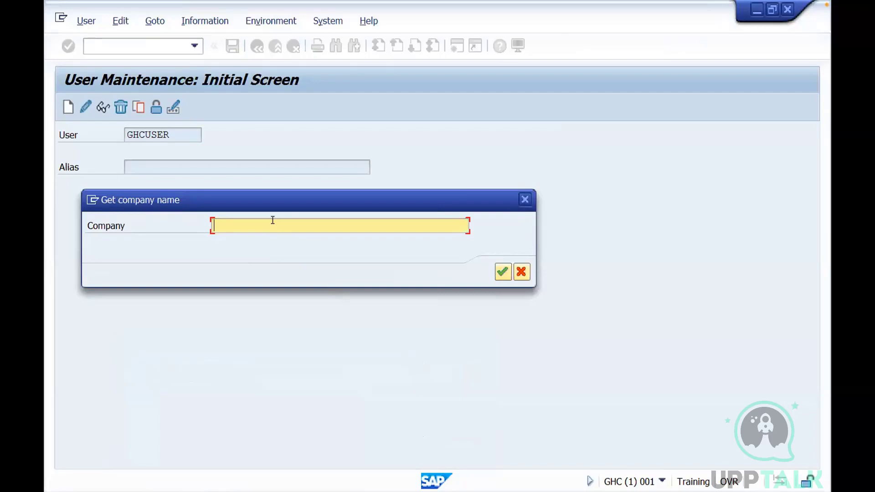
text(GHC)
click(502, 272)
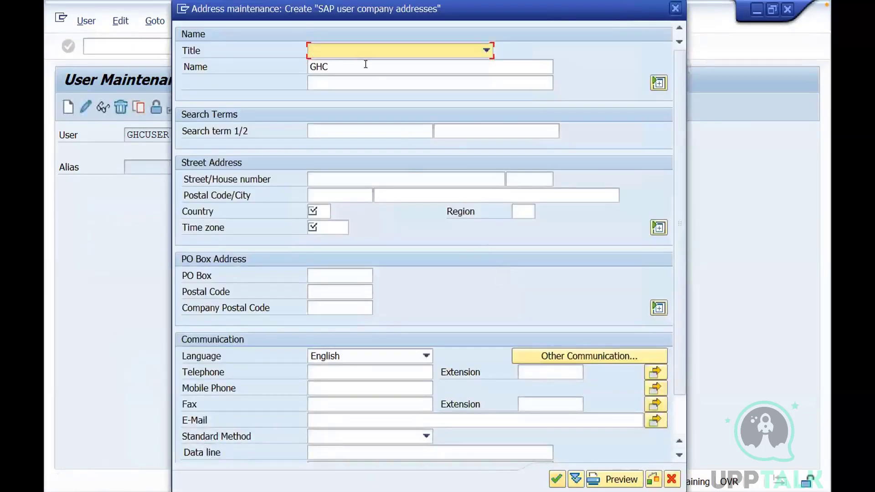
Set the country of the GHC company address to KW (Kuwait) from the country key list
click(322, 211)
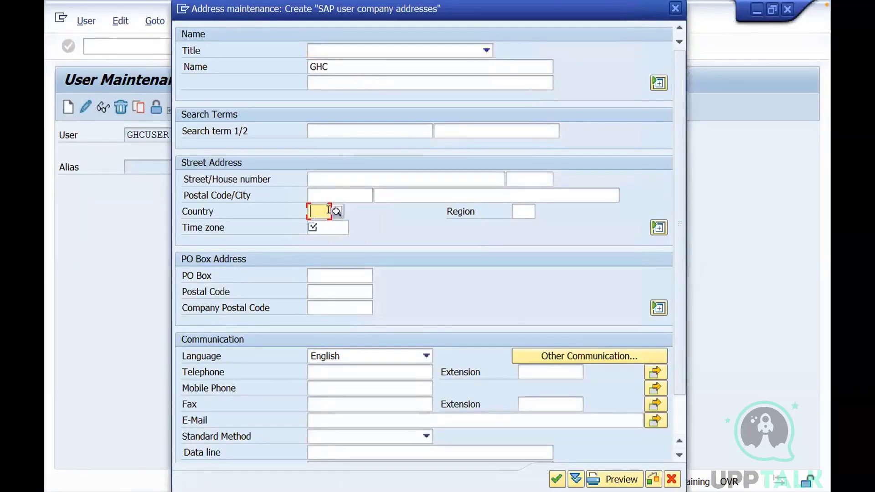
text(Kw)
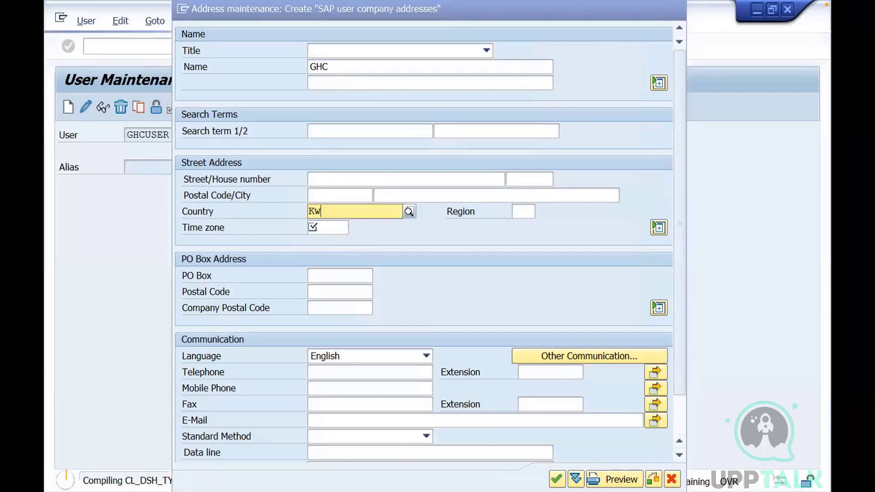
key(BackSpace)
key(BackSpace)
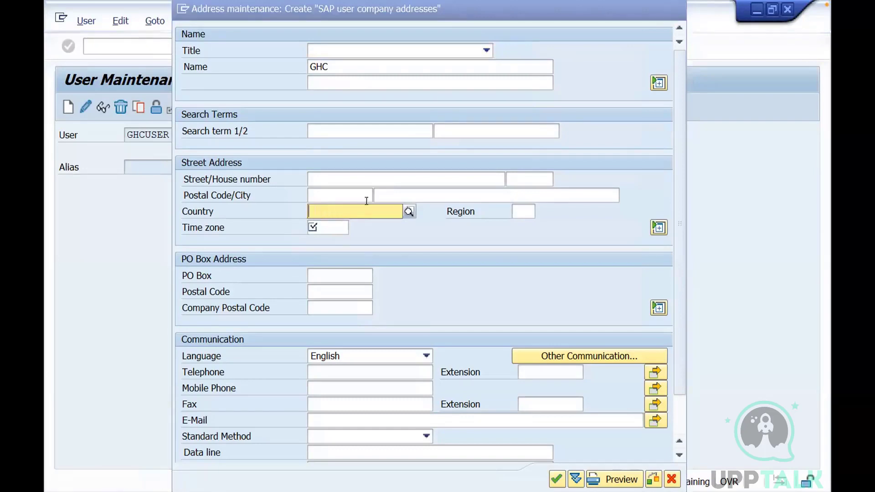
click(408, 212)
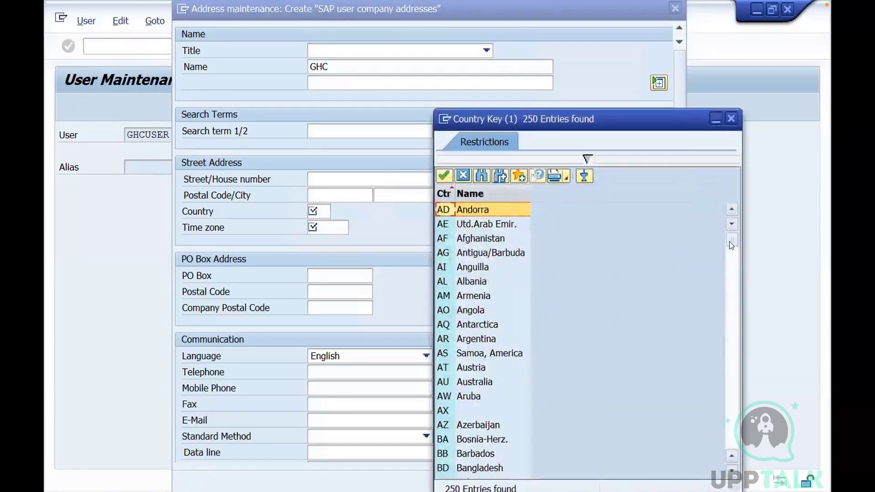
scroll(731, 275, down, 5)
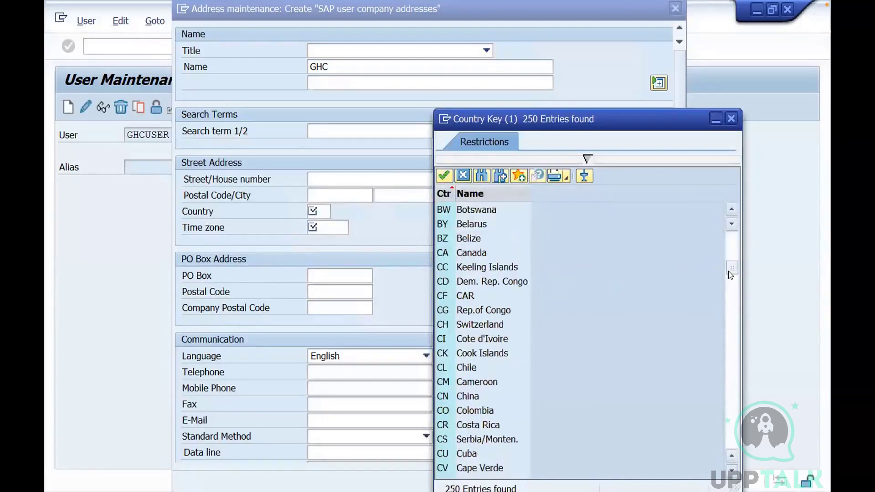
drag(729, 272, 729, 299)
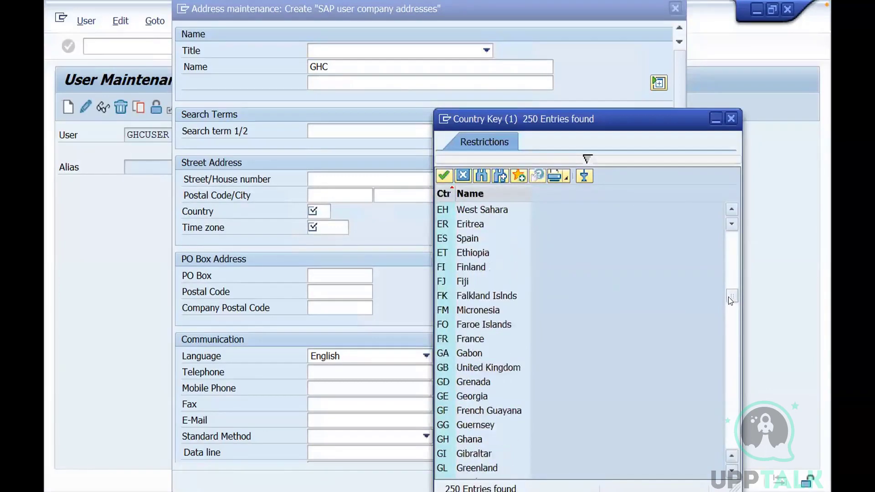
drag(728, 307, 727, 319)
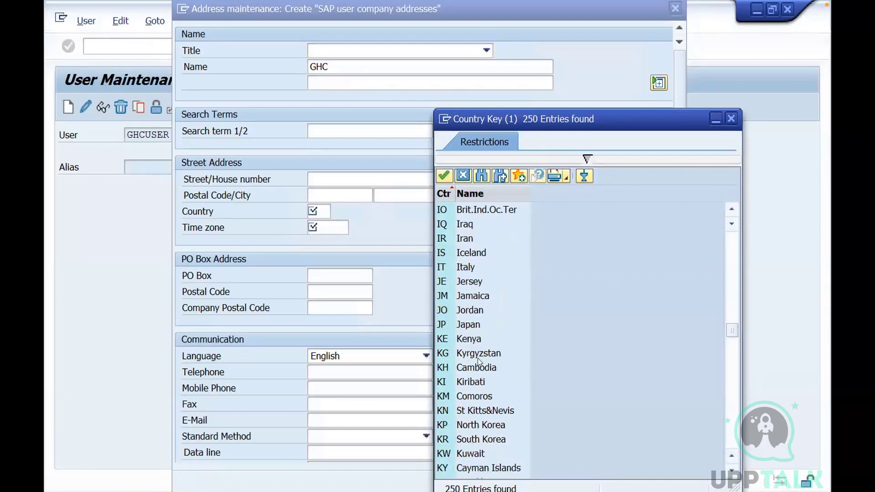
double_click(449, 455)
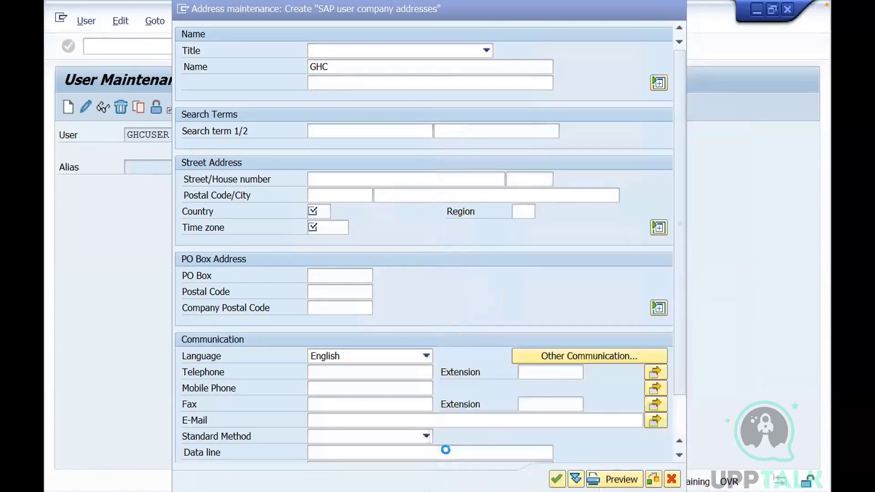
Change the country of the GHC company address to QA (Qatar) from the country key list
click(335, 223)
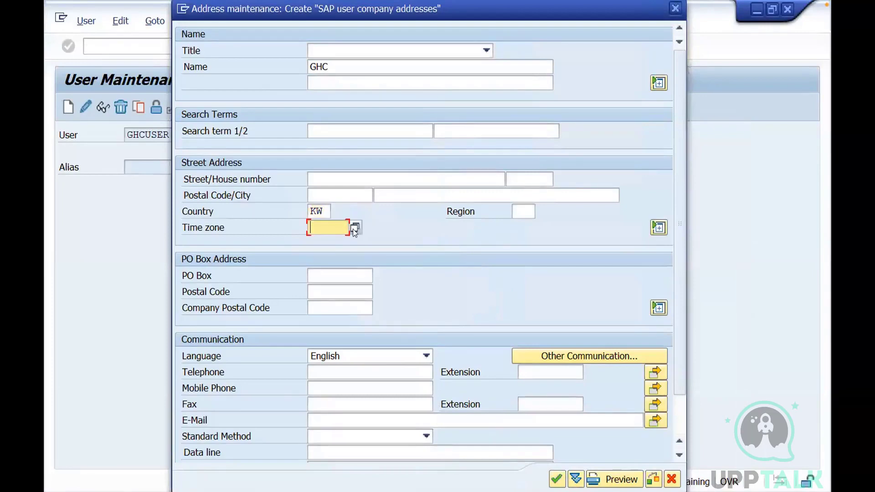
click(329, 210)
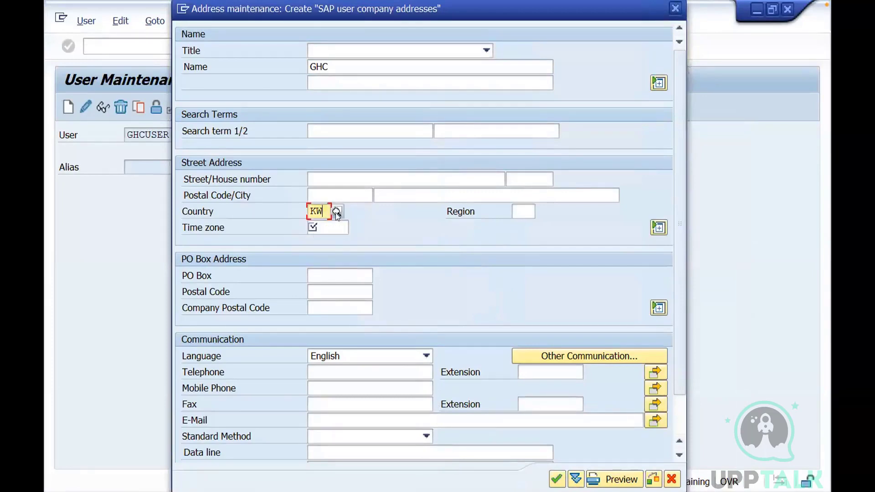
click(336, 211)
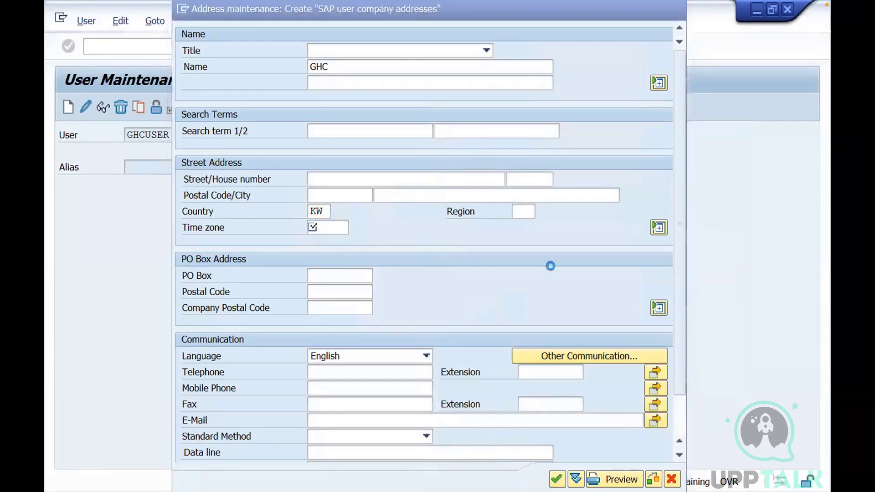
drag(731, 239, 730, 343)
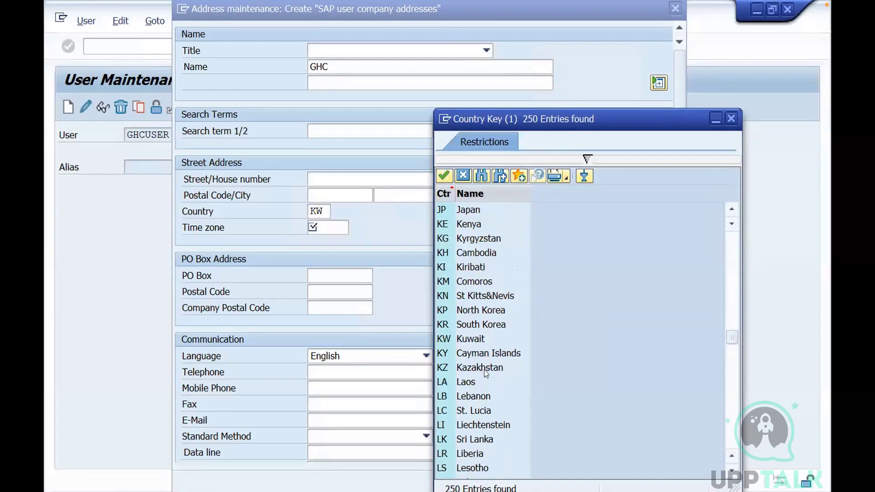
drag(732, 338, 732, 390)
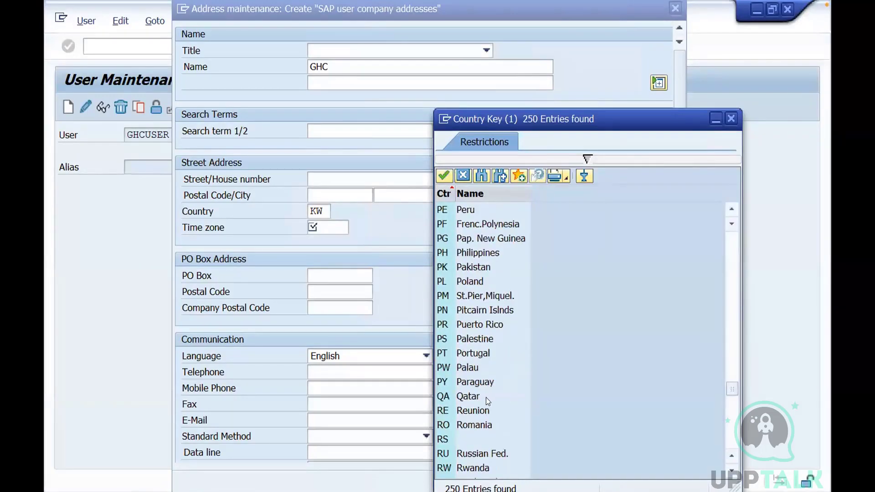
double_click(449, 397)
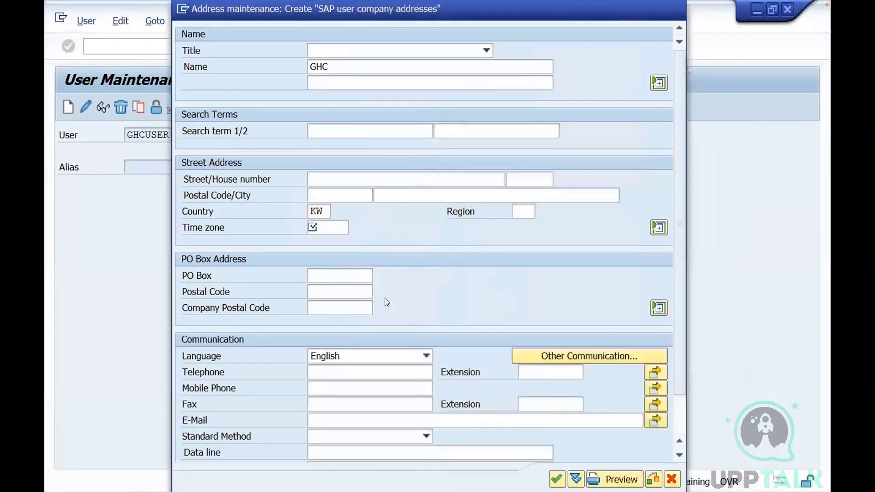
Set the time zone of the GHC company address to EGYPT from the time zone list
click(328, 226)
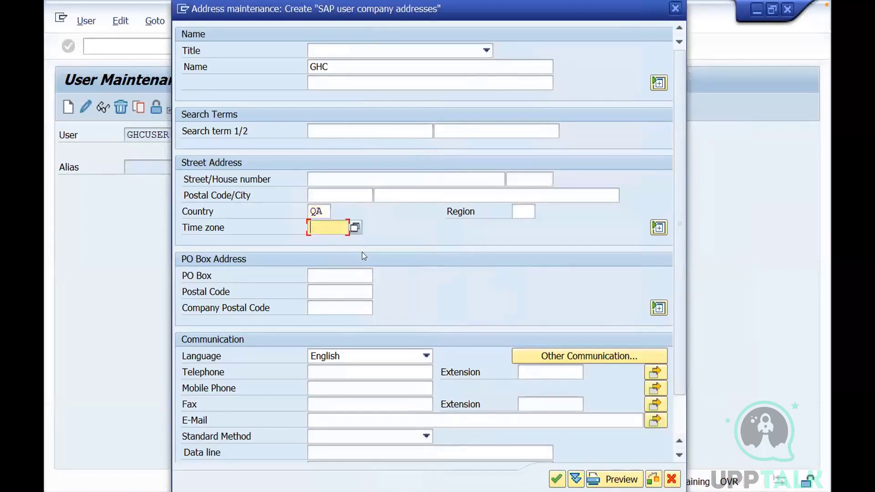
click(557, 479)
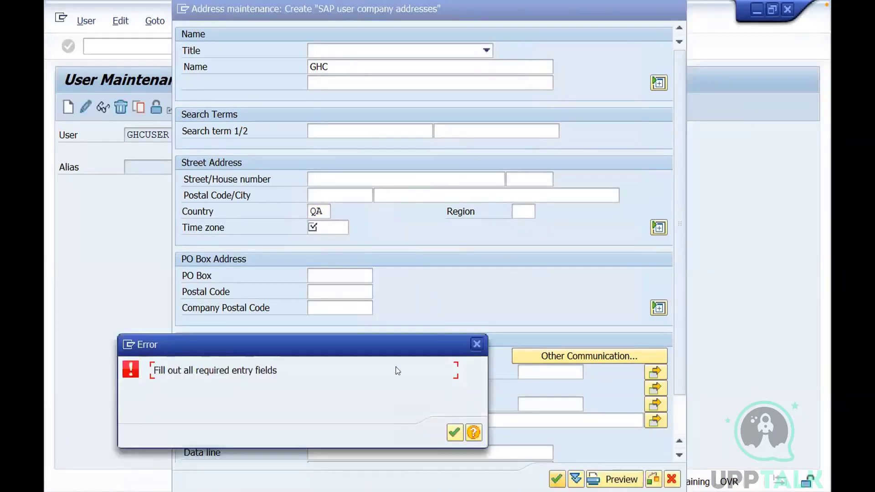
click(453, 433)
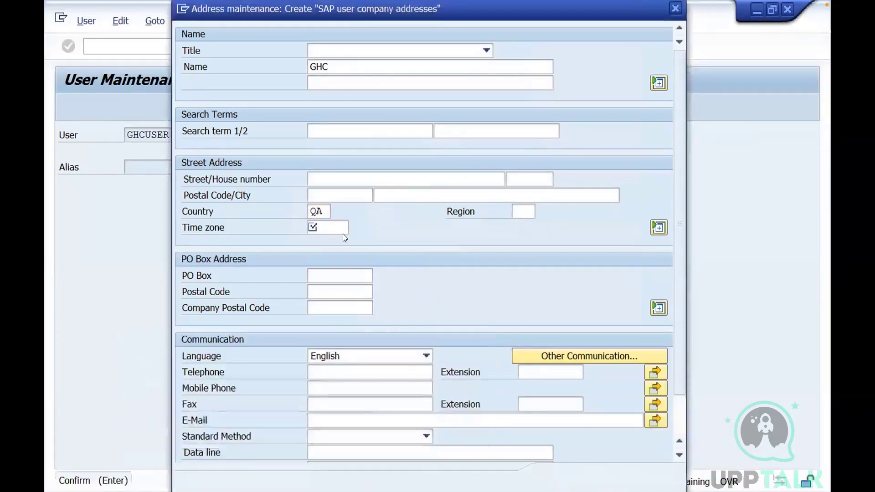
click(355, 227)
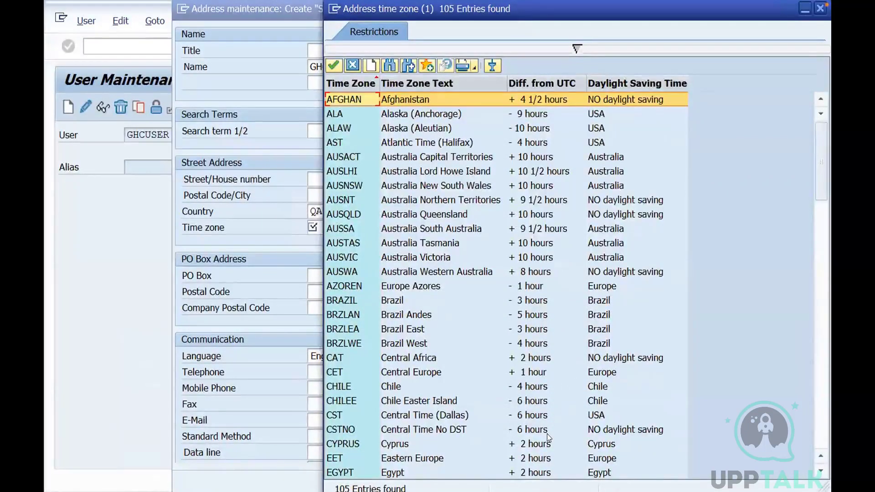
double_click(531, 473)
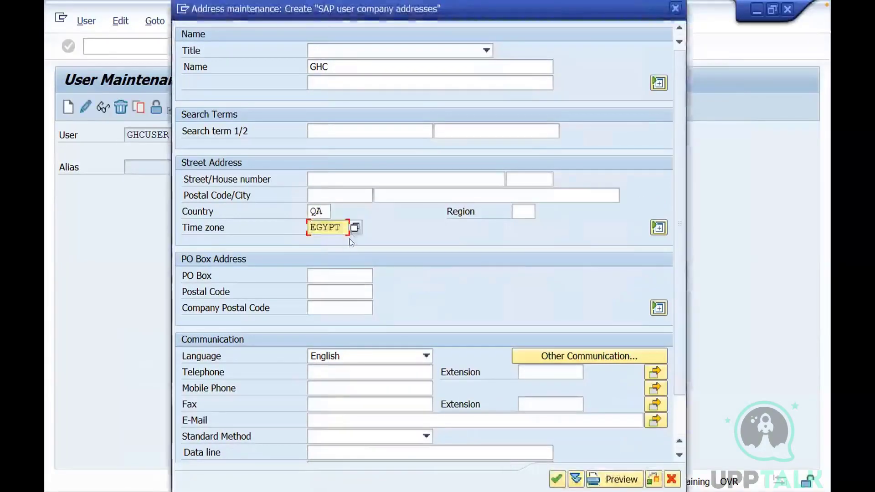
Change the time zone of the GHC company address to IRAQ from the time zone list and confirm the address
click(355, 228)
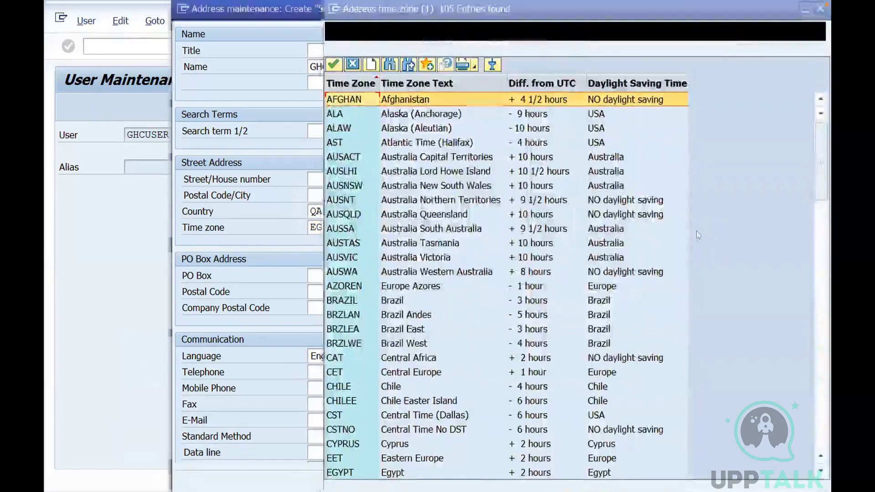
click(821, 470)
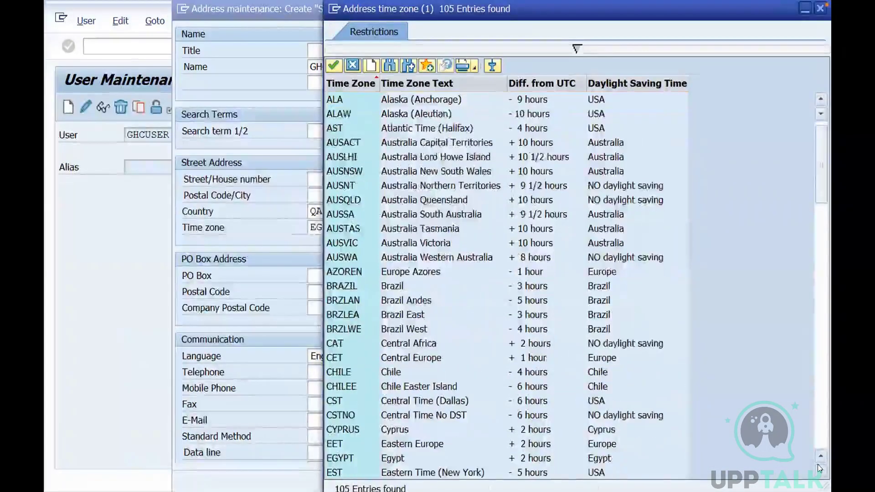
click(820, 470)
click(819, 469)
click(819, 469)
click(819, 470)
click(819, 470)
click(819, 469)
click(819, 469)
click(819, 469)
click(819, 470)
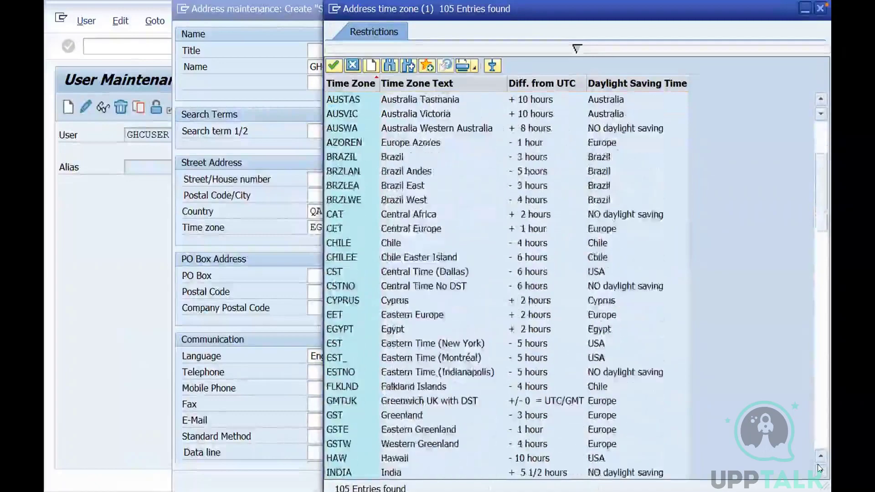
click(818, 467)
click(819, 467)
click(818, 466)
click(819, 467)
click(819, 467)
click(818, 467)
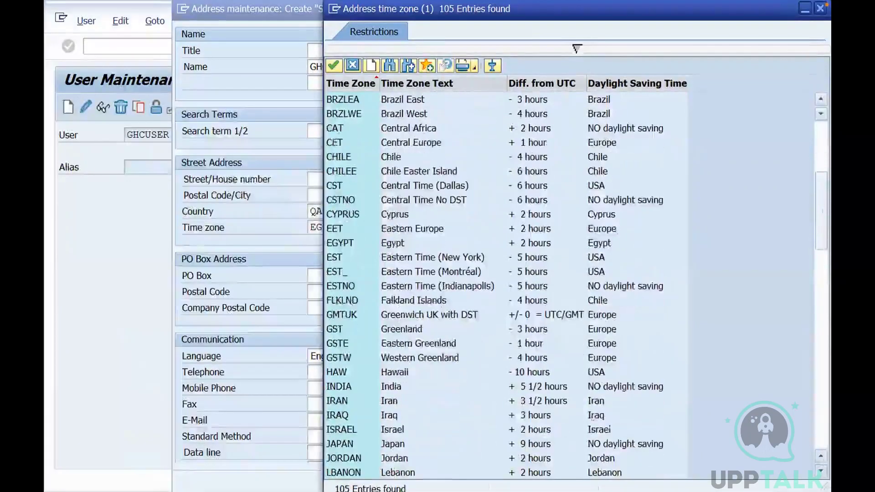
double_click(542, 414)
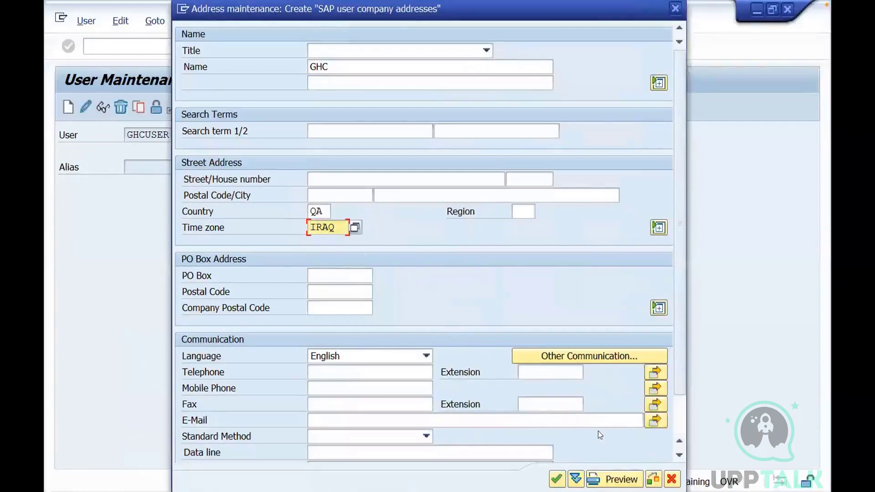
click(557, 480)
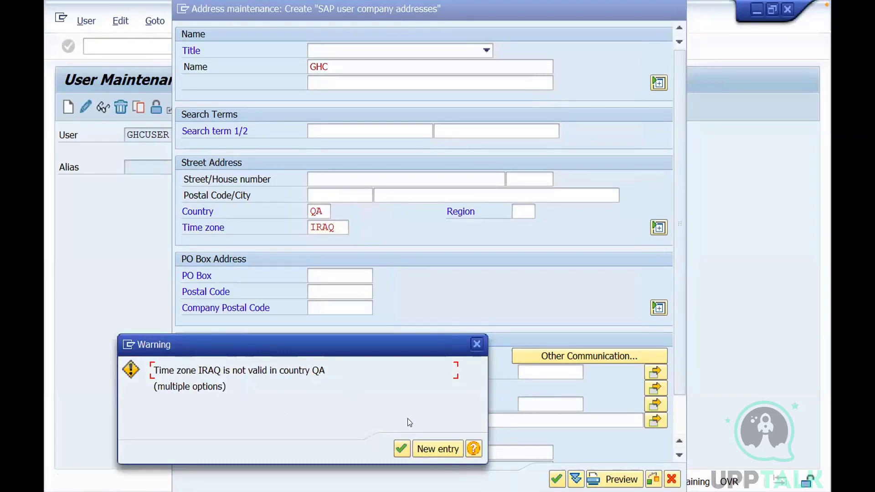
click(401, 448)
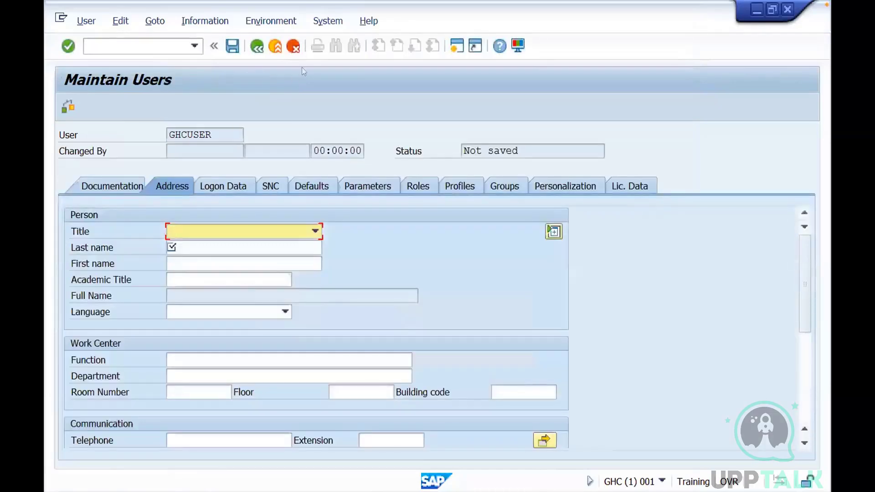
Examine the system time, local time and time zone in the system status, and close the status window
click(328, 22)
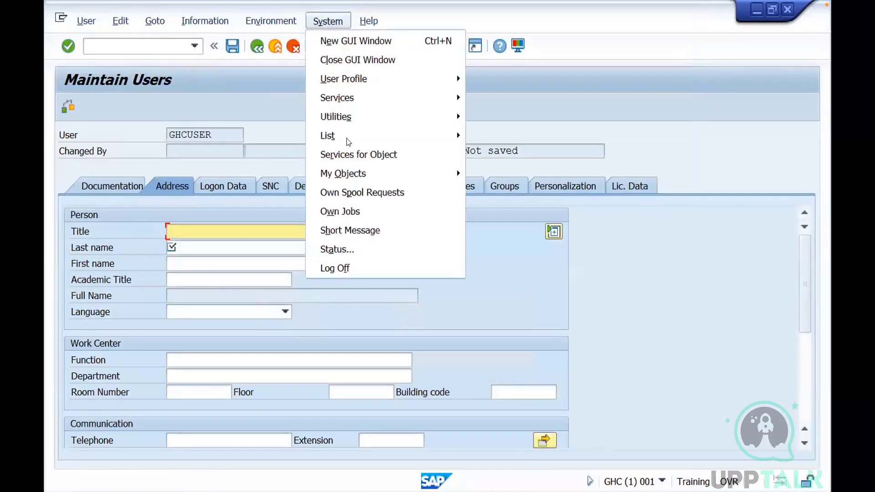
click(333, 246)
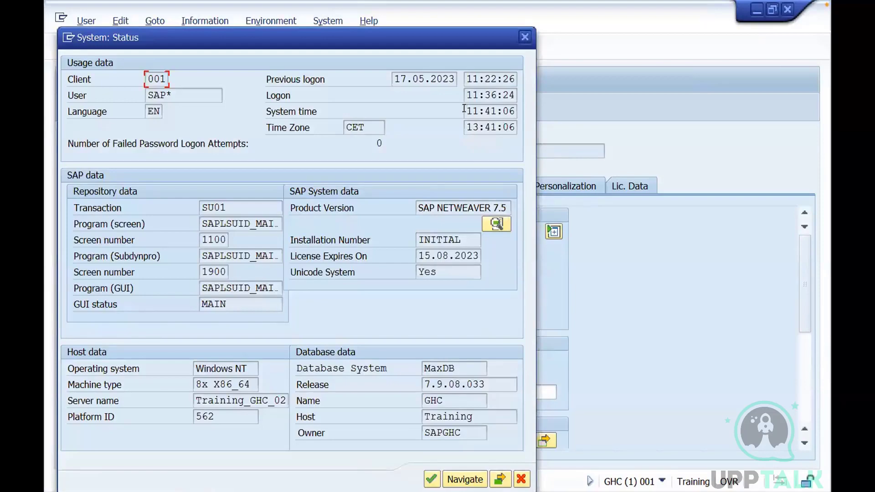
drag(464, 124, 497, 125)
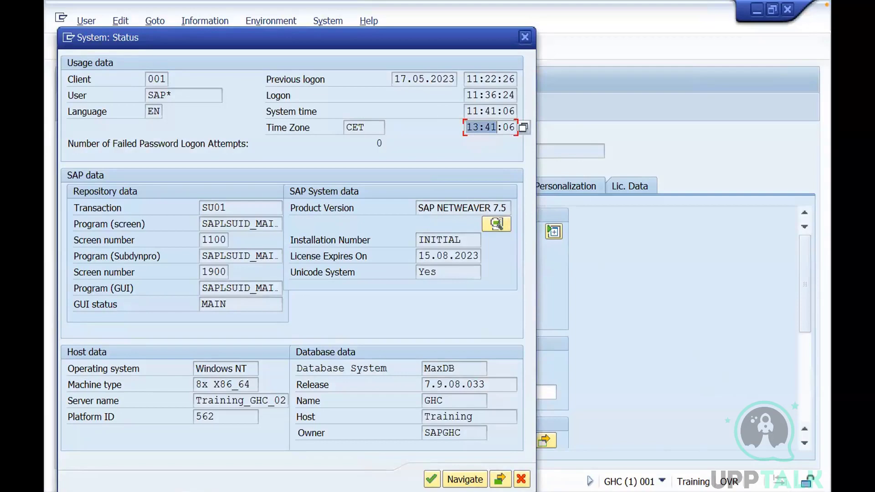
double_click(365, 128)
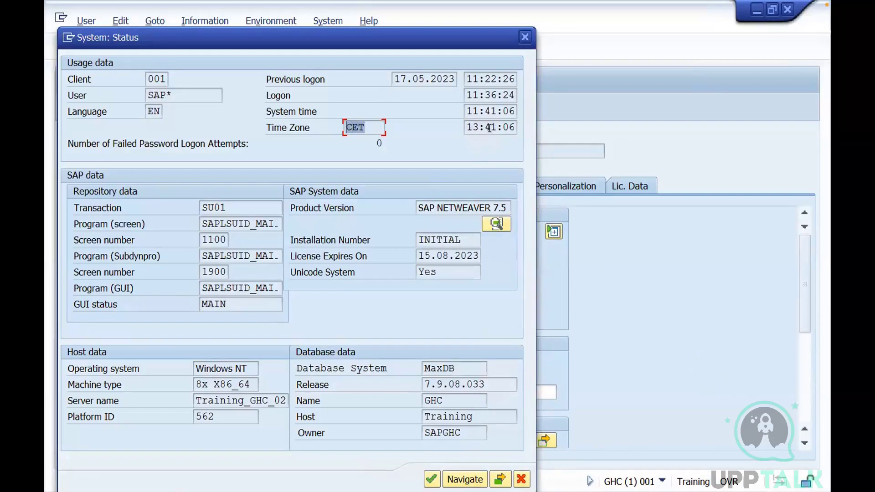
click(525, 37)
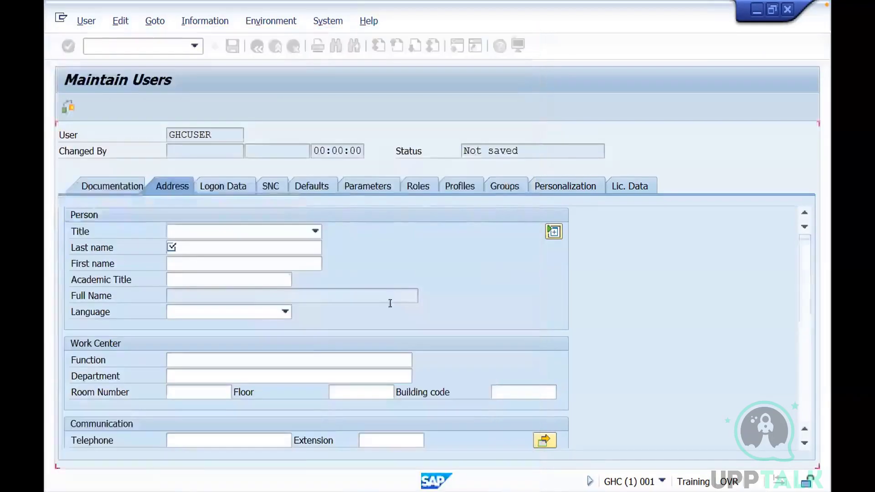
Enter the last name for GHCUSER and set the user type to Service in the logon data
click(182, 244)
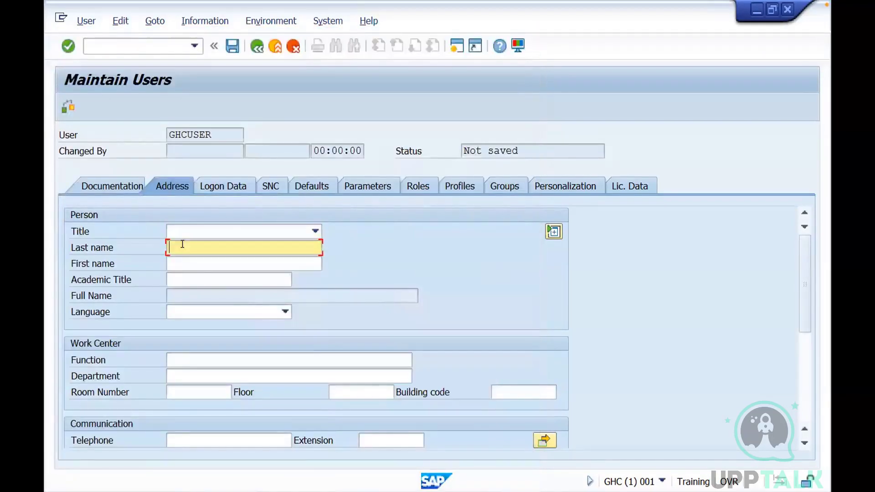
text(mr)
click(223, 186)
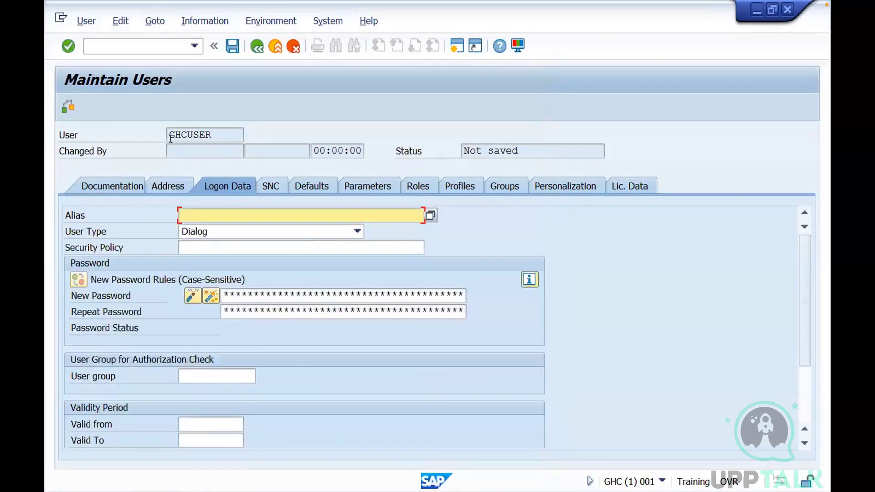
click(203, 233)
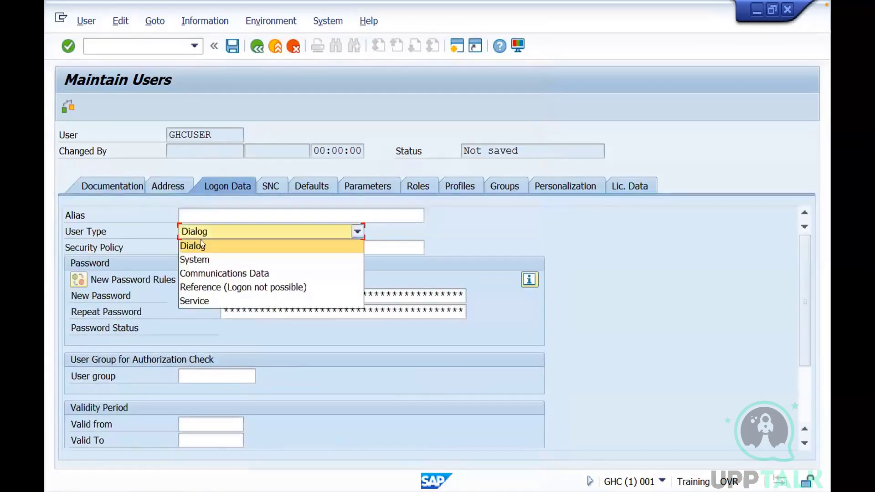
click(187, 300)
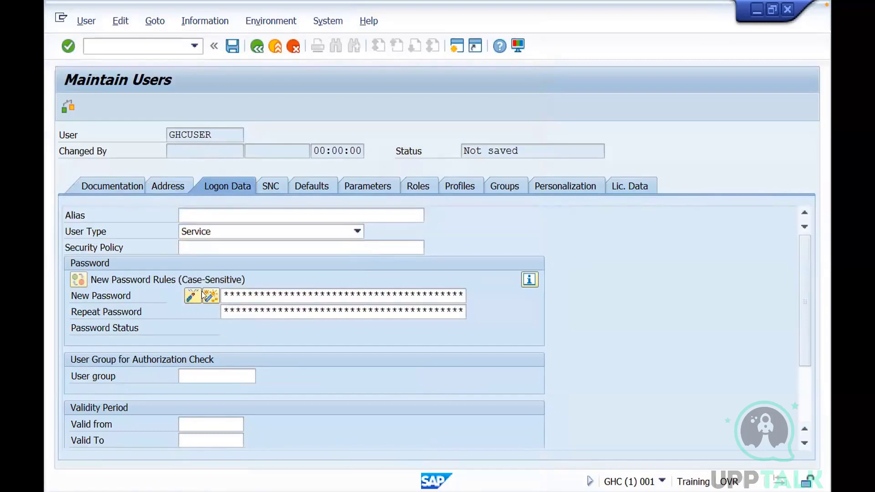
Enter and repeat the new password for GHCUSER and save the user
click(226, 290)
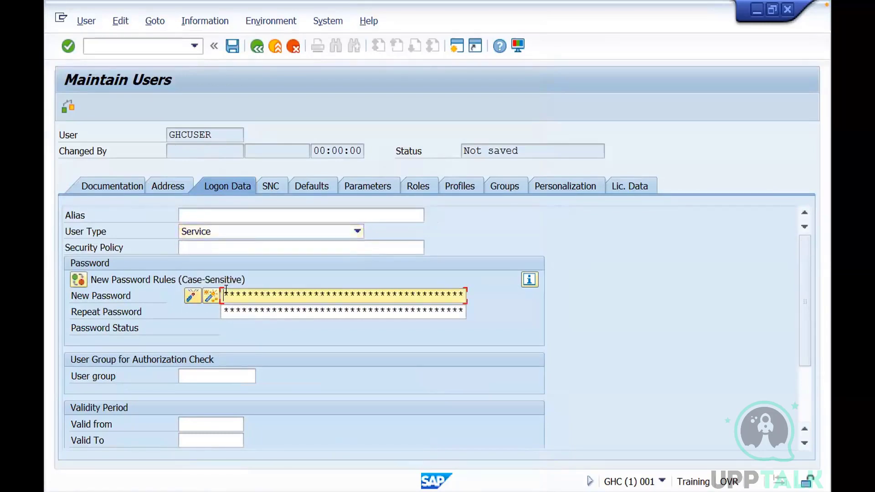
text(*********)
click(225, 313)
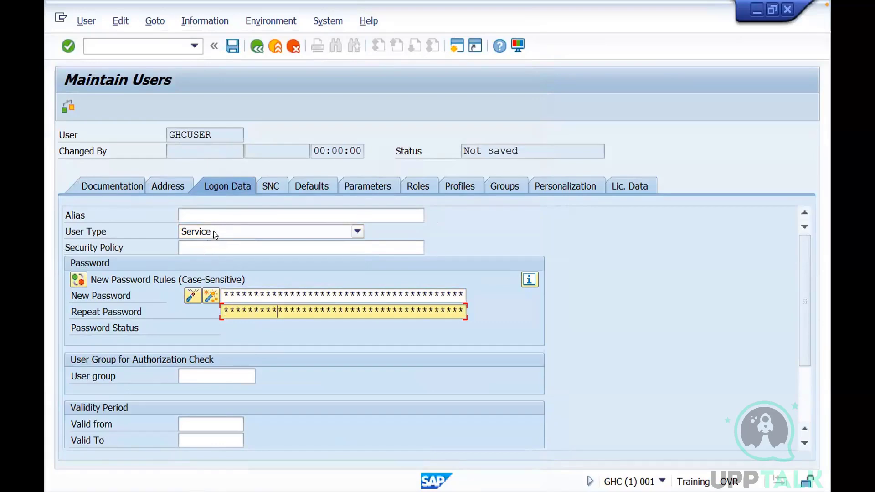
click(232, 47)
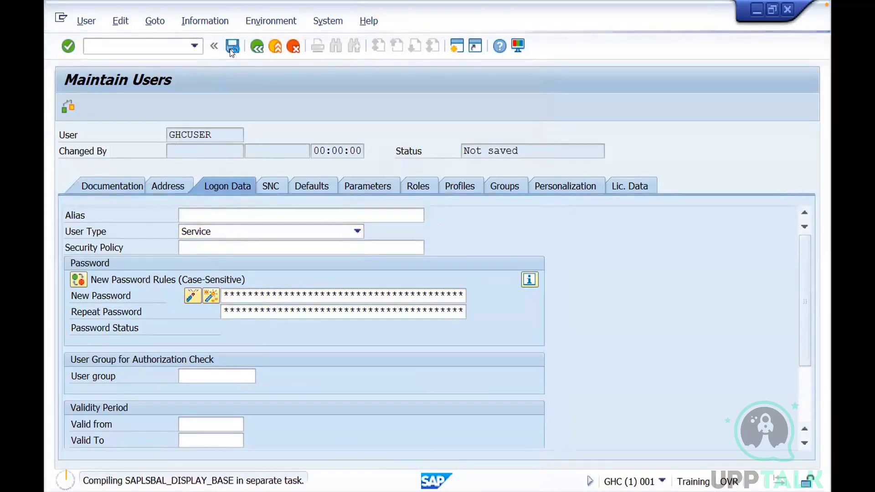